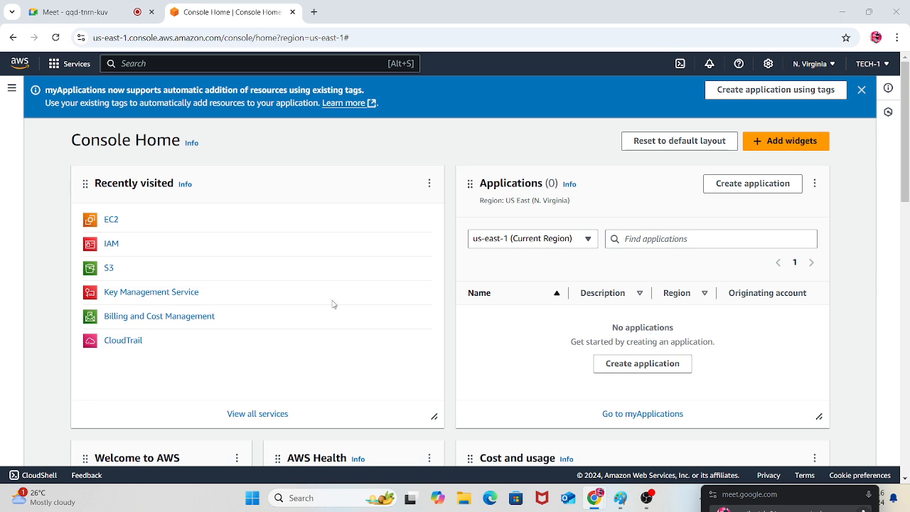
Open the EC2 running instances list, remove its state filter and start launching a new instance
left_click(111, 221)
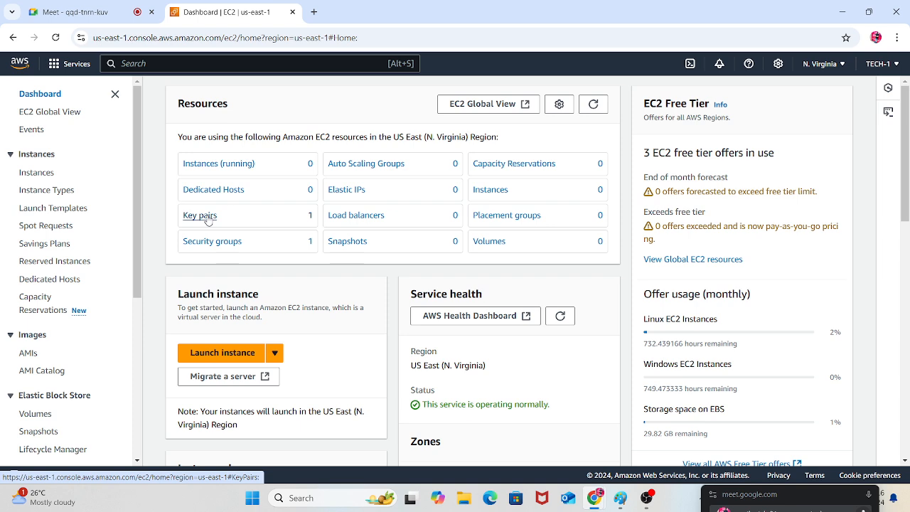
left_click(218, 164)
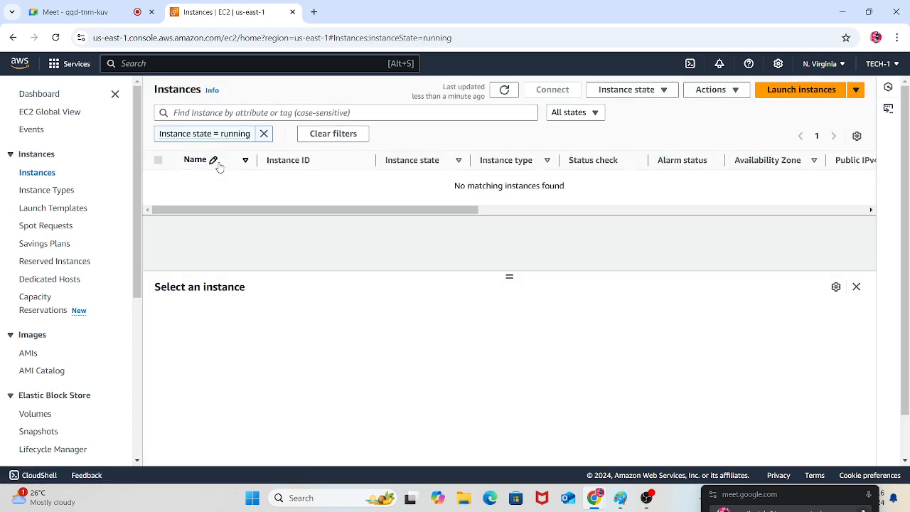
left_click(263, 134)
left_click(761, 92)
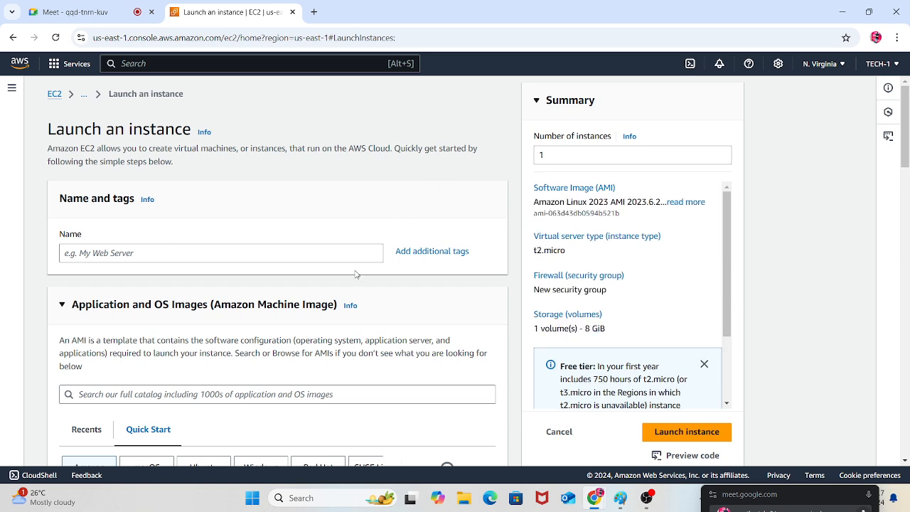
Name the instance SERVER and set the number of instances to 3
left_click(165, 258)
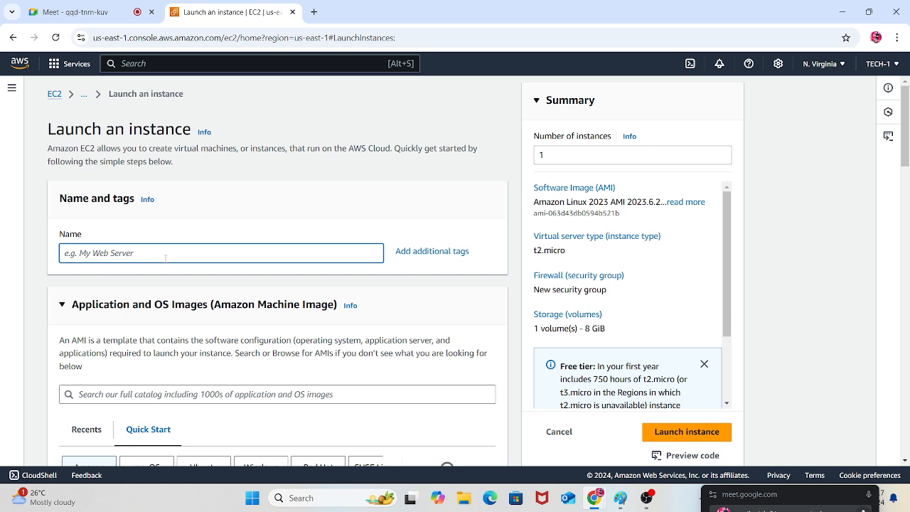
type("SERVER")
double_click(555, 155)
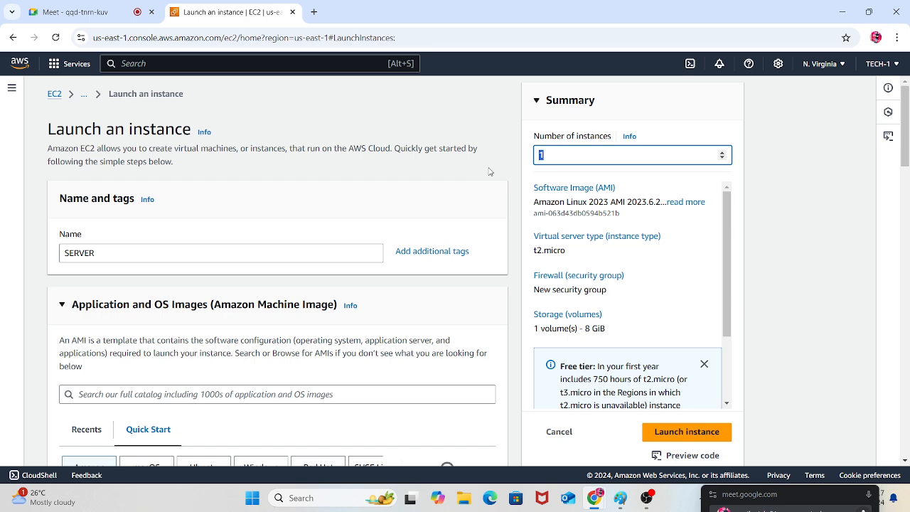
type("3")
Keep the Amazon Linux 2023 image and t2.micro type, and create an RSA key pair named SERVER in .pem format
scroll(402, 201, "down", 3)
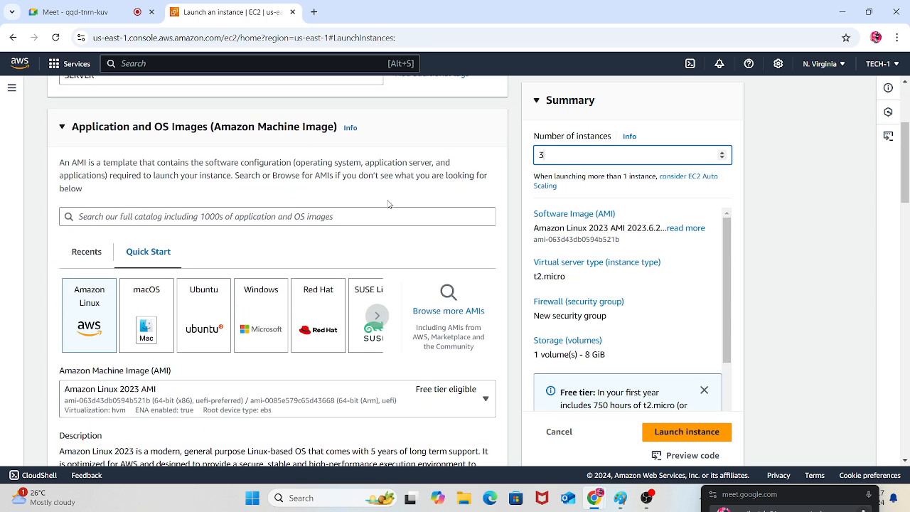
scroll(388, 204, "down", 1)
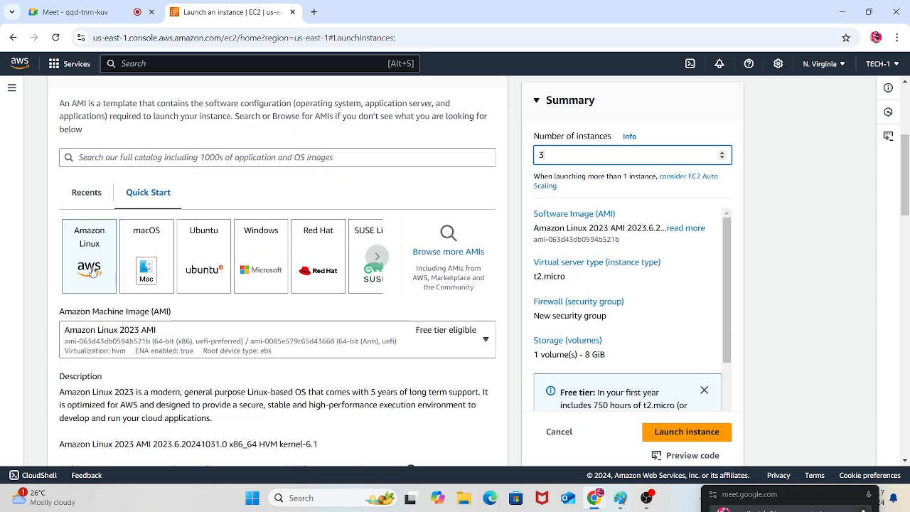
scroll(197, 277, "up", 1)
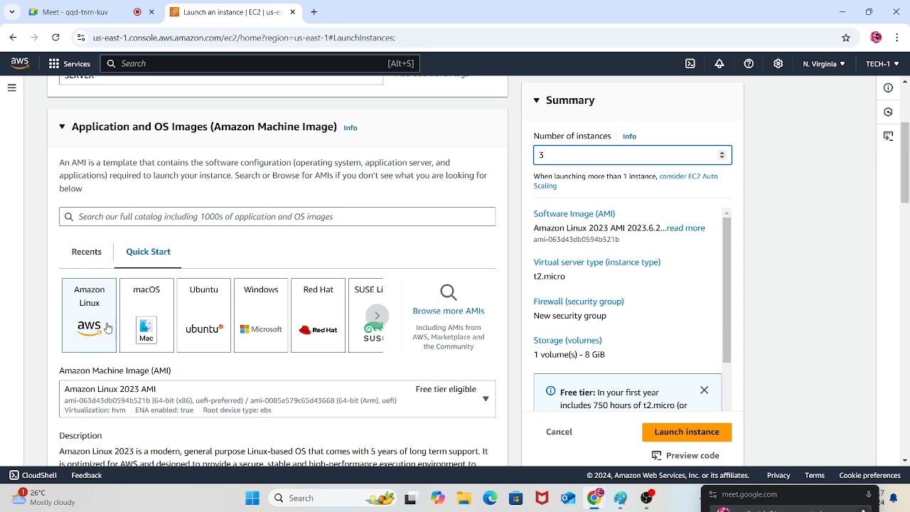
scroll(140, 285, "down", 5)
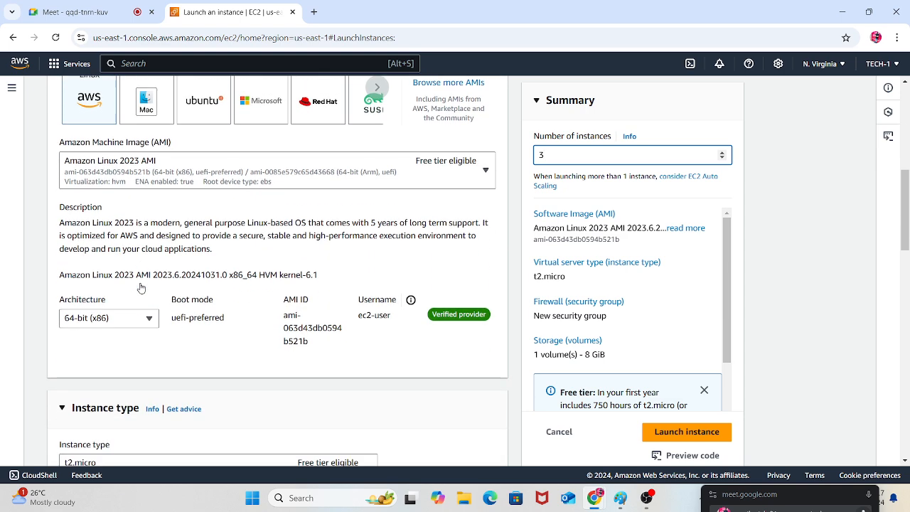
scroll(139, 286, "down", 1)
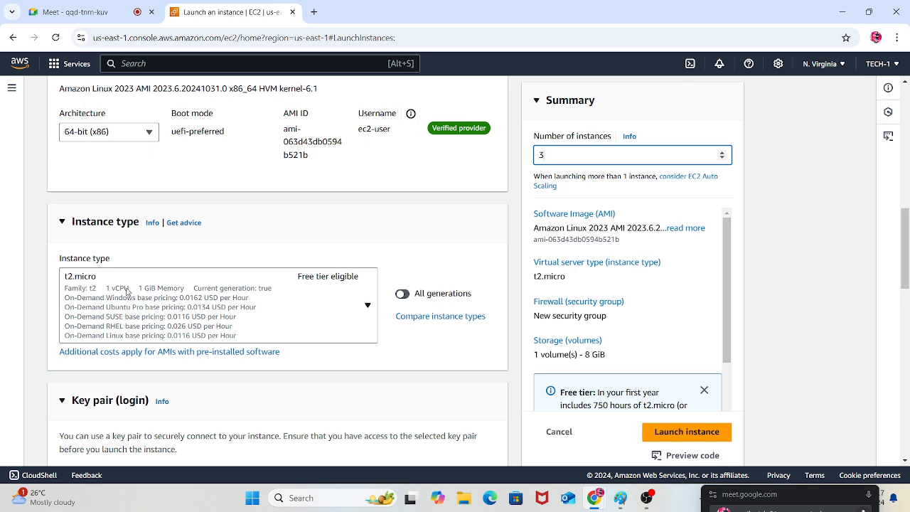
scroll(257, 359, "down", 2)
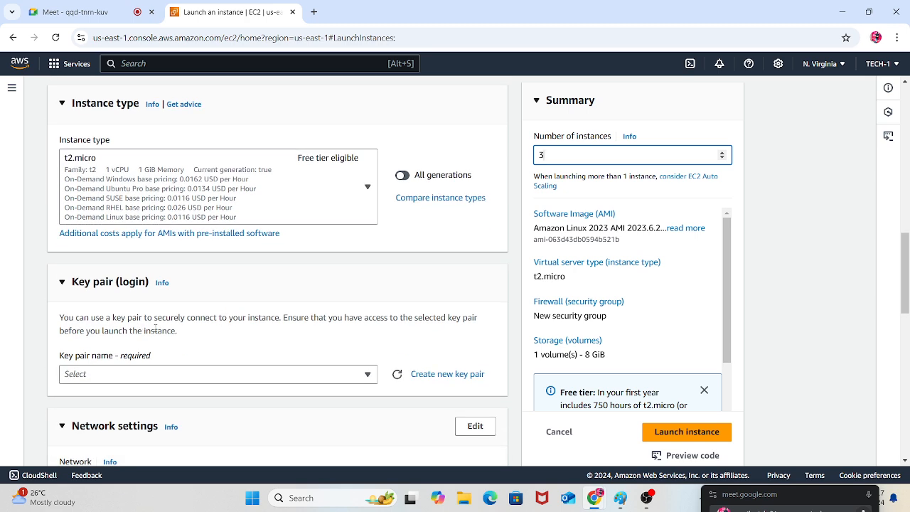
left_click(437, 374)
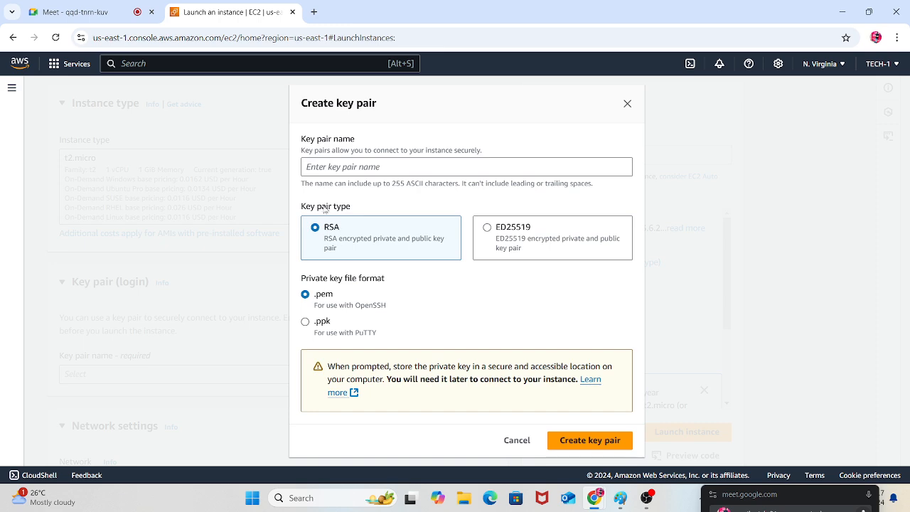
left_click(334, 168)
type("SERVER")
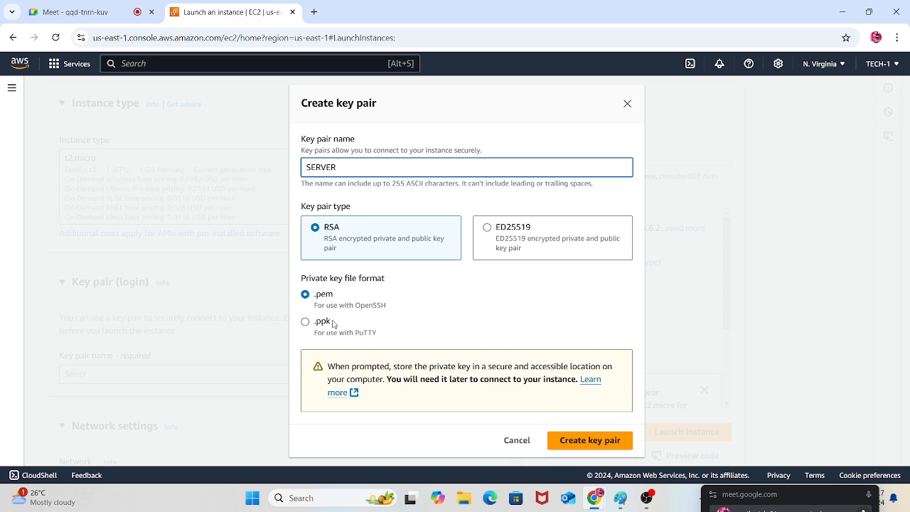
left_click(576, 439)
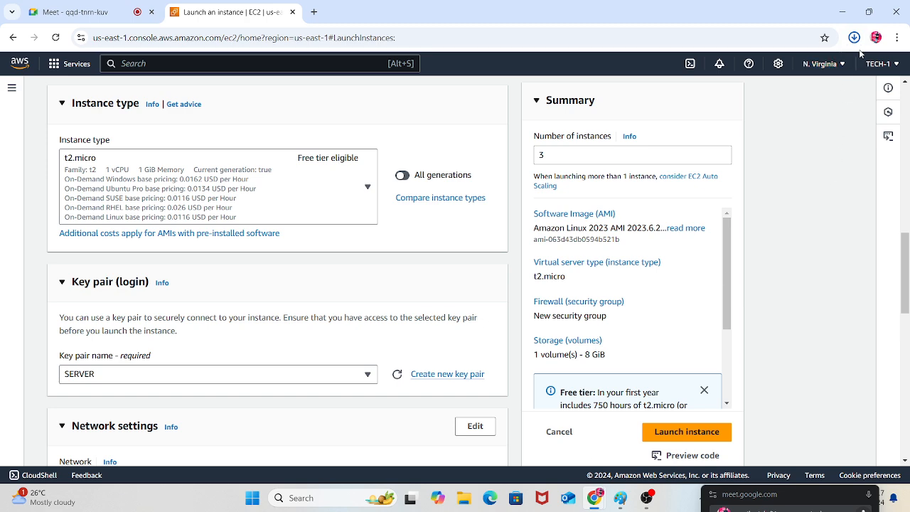
Switch to the Paint diagram and add the bold label "TARGET GROUP" directly beneath the AWS VPC box
scroll(355, 298, "down", 3)
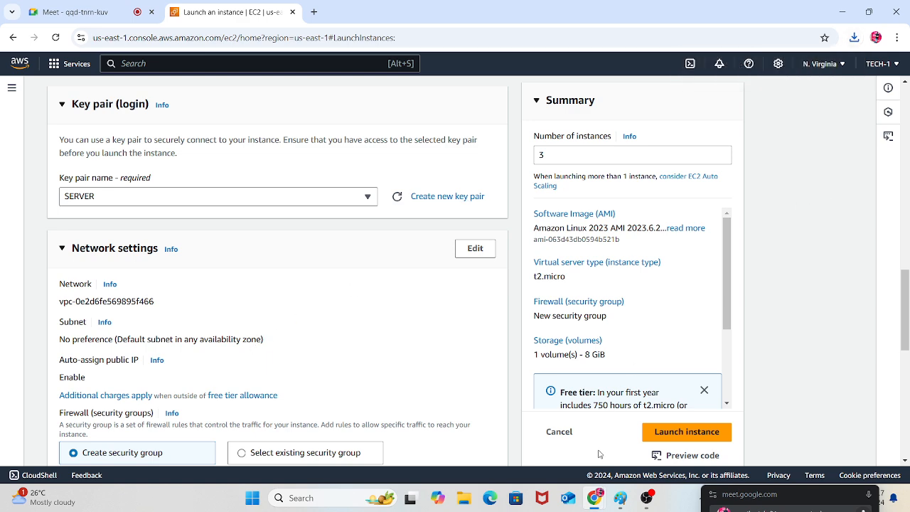
left_click(616, 497)
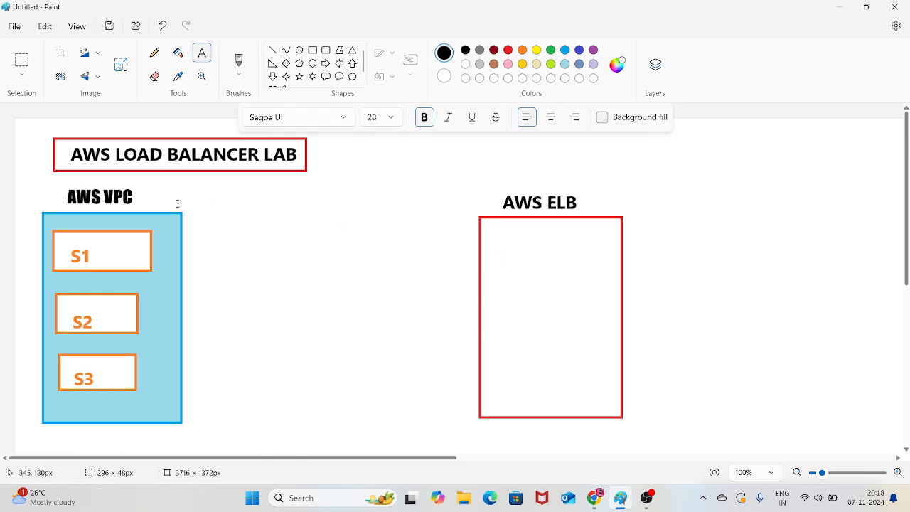
left_click_drag(61, 433, 122, 444)
type("TAR")
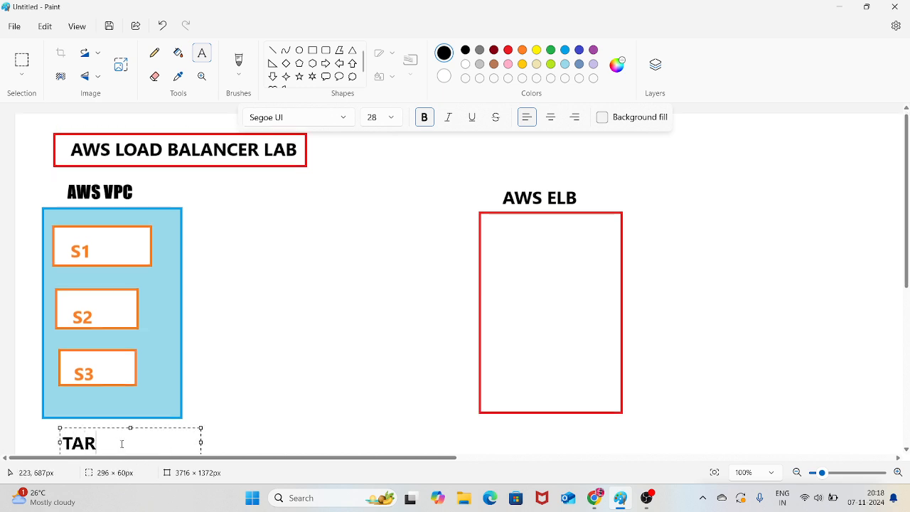
type("GET GROUP")
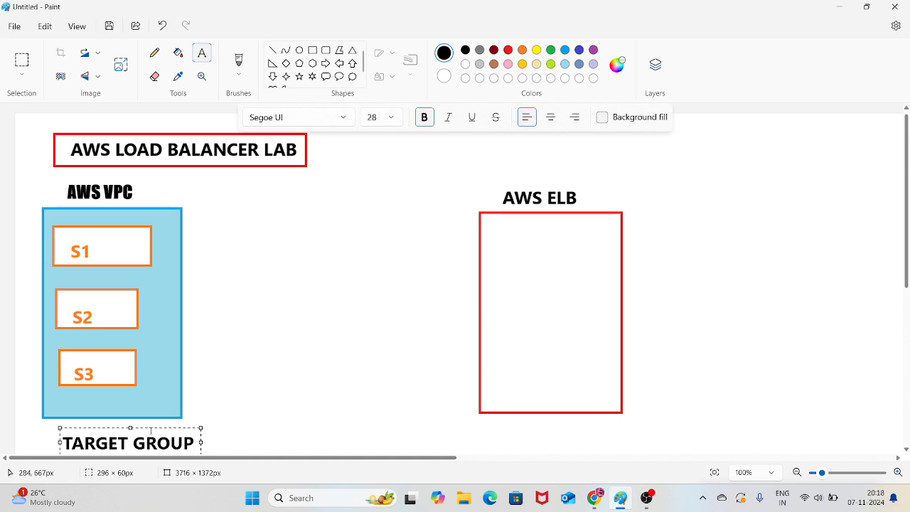
left_click_drag(149, 428, 140, 422)
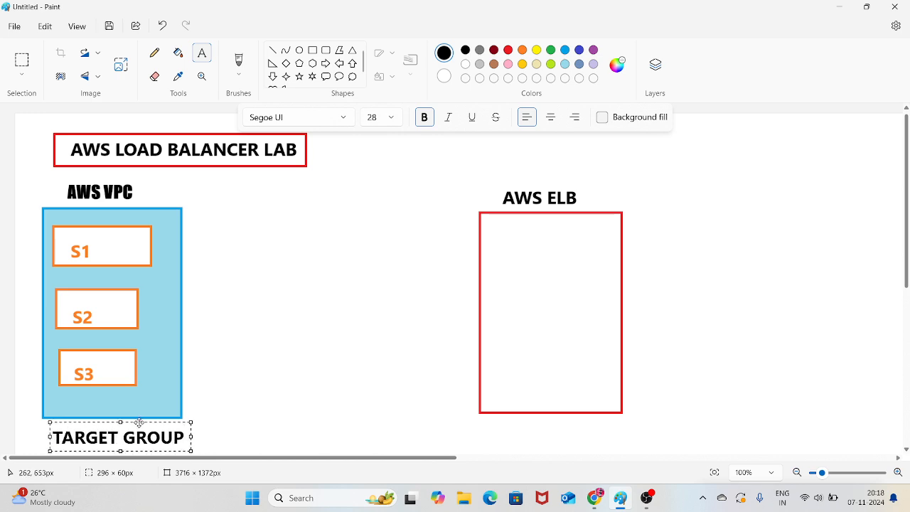
left_click(258, 356)
Switch back to the EC2 launch page in Chrome and go to the firewall security group options
mouse_move(585, 493)
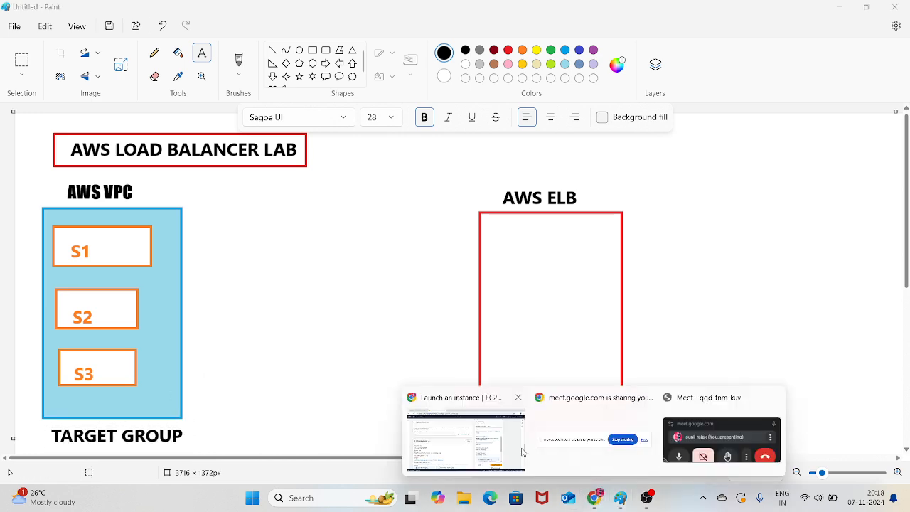
left_click(465, 437)
scroll(172, 305, "down", 2)
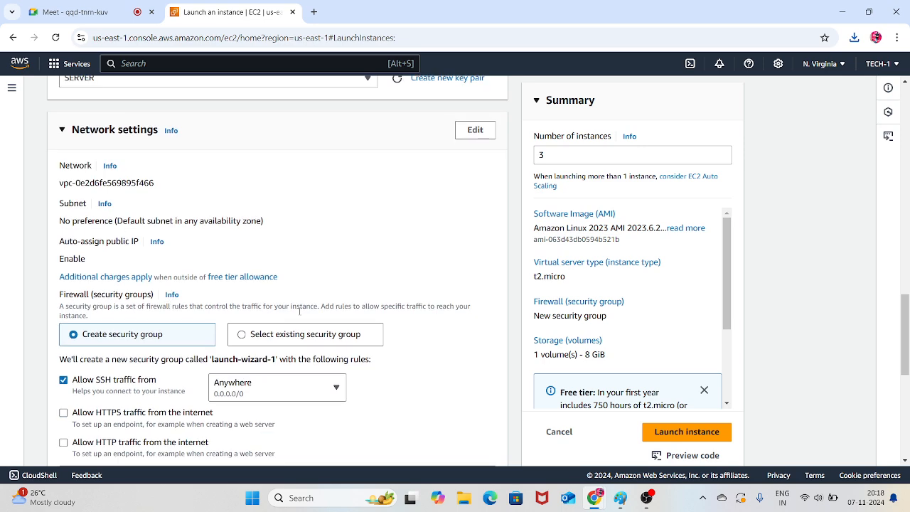
scroll(220, 307, "down", 2)
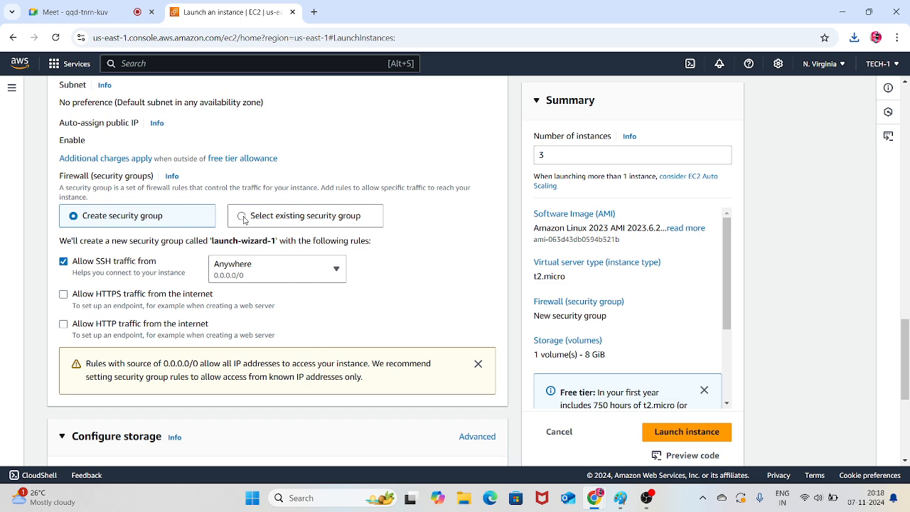
left_click(243, 219)
left_click(294, 259)
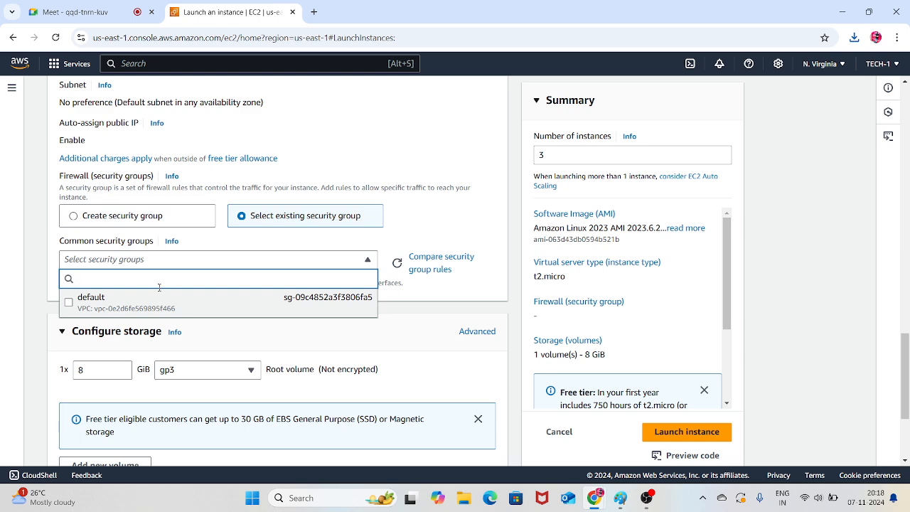
left_click(74, 217)
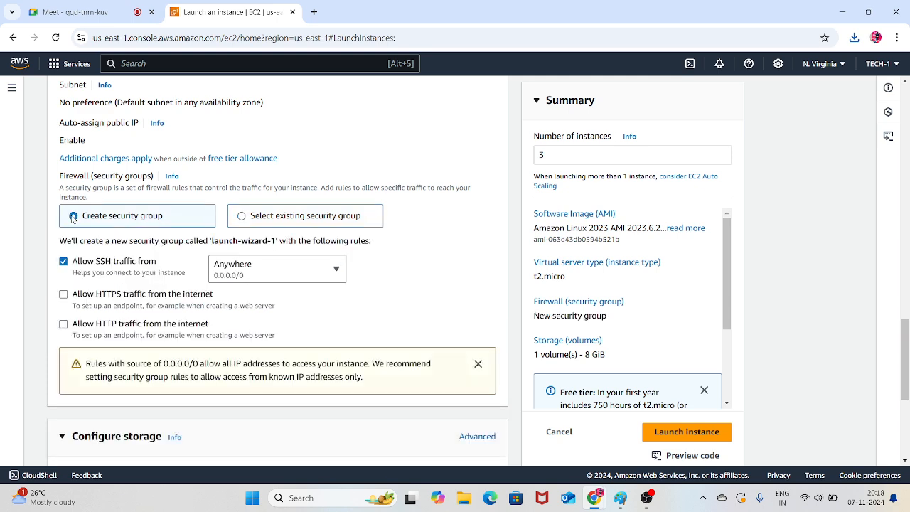
left_click(243, 216)
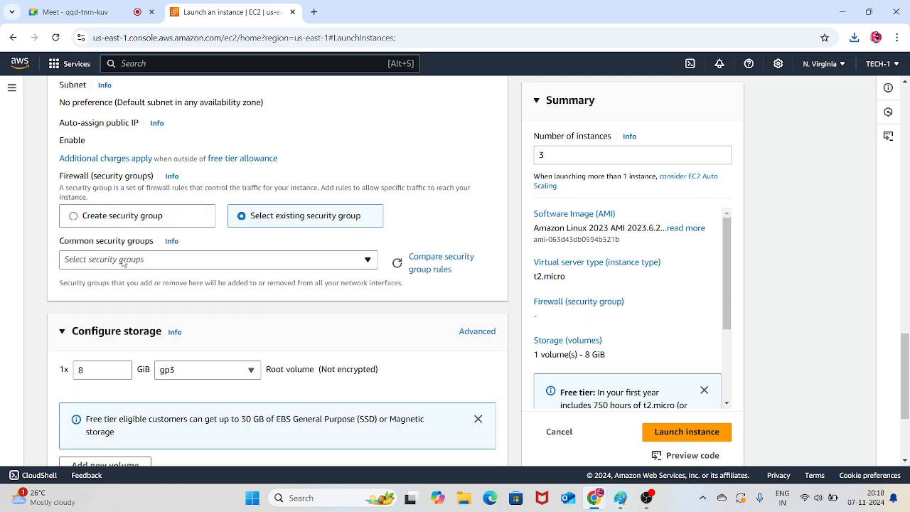
left_click(76, 217)
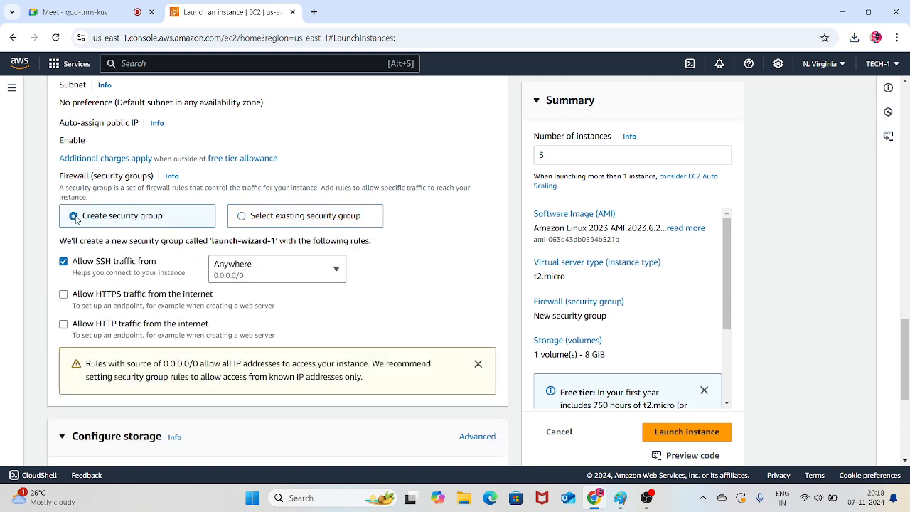
Expand the advanced details of the launch configuration and go to the user data field
scroll(341, 288, "down", 3)
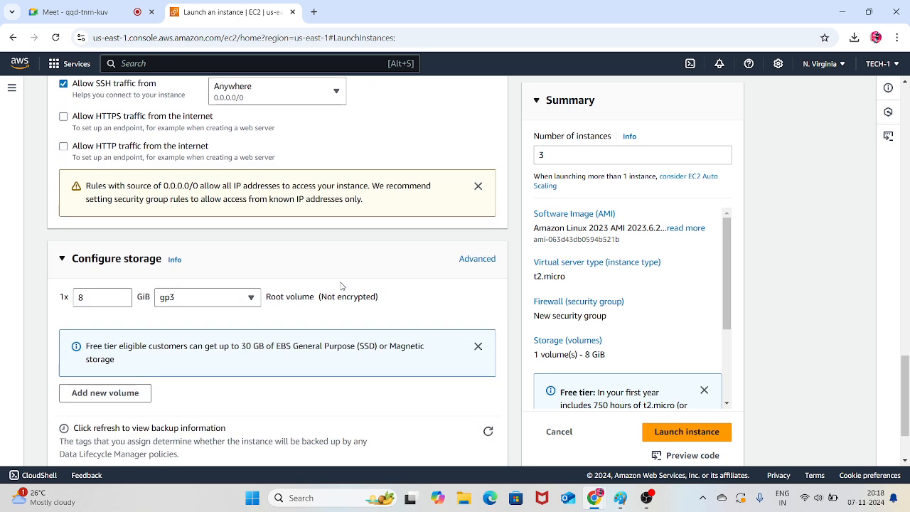
scroll(338, 286, "down", 2)
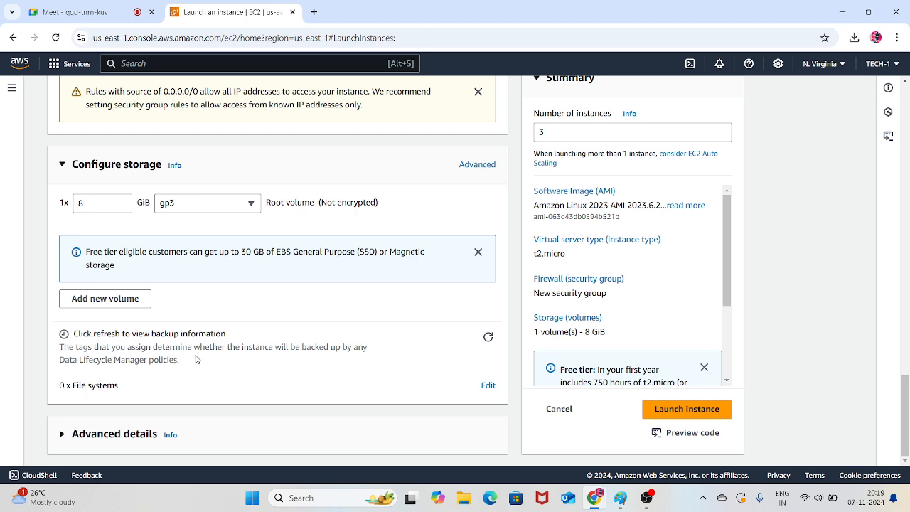
left_click(149, 434)
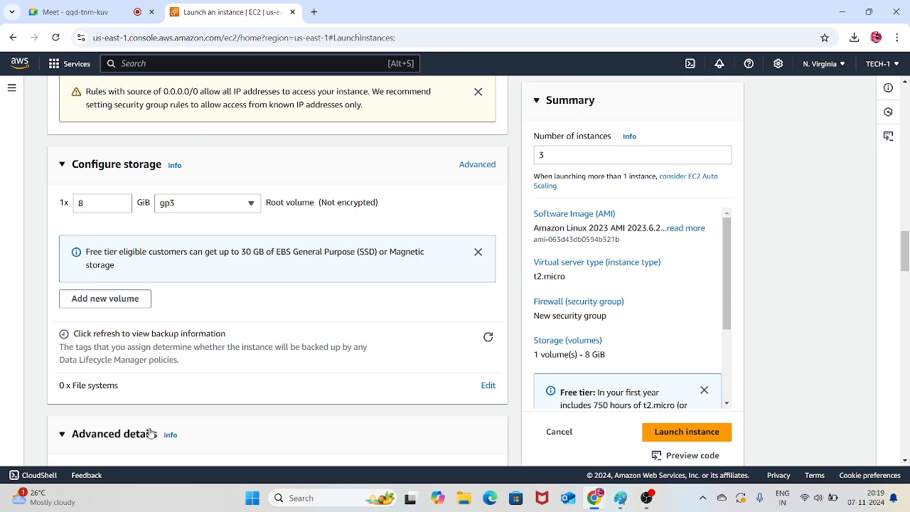
scroll(214, 385, "down", 7)
scroll(214, 385, "down", 15)
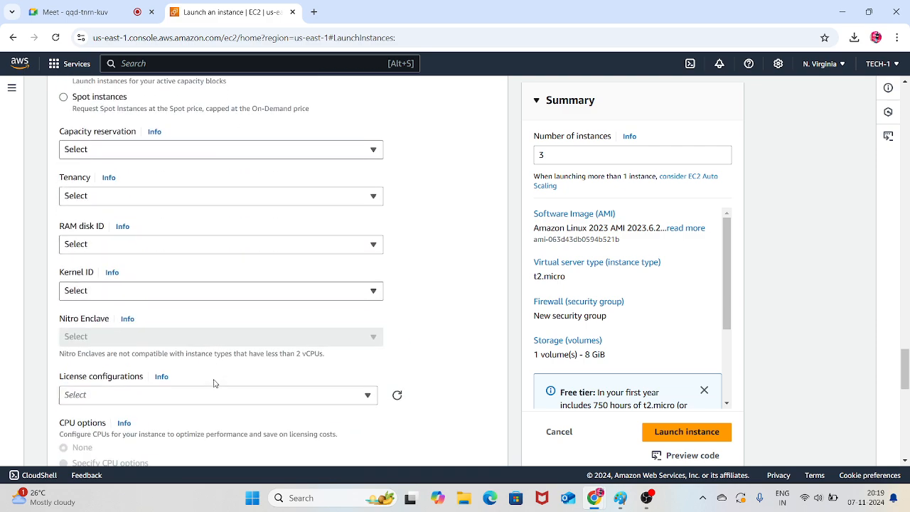
scroll(214, 382, "down", 2)
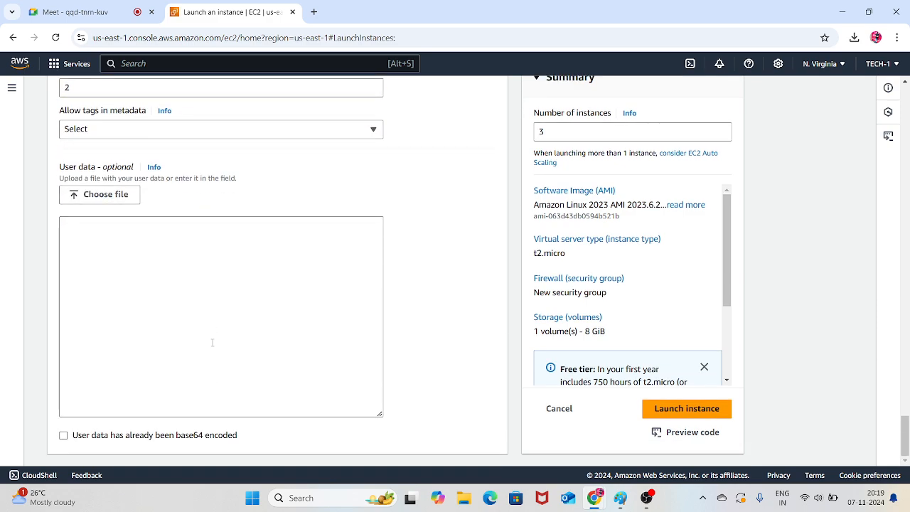
Begin the user data script with the line "#! /bin/bash"
left_click(151, 246)
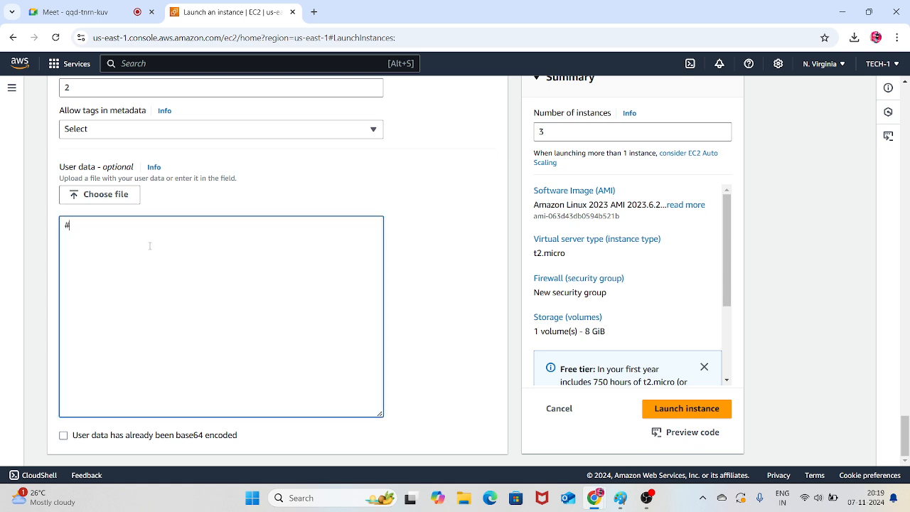
type("#! /BIN")
key("BackSpace")
key("BackSpace")
type("b")
type("in/bash")
Add the line "yum install httpd -y" to the user data script
type("yum instal")
type("l ht")
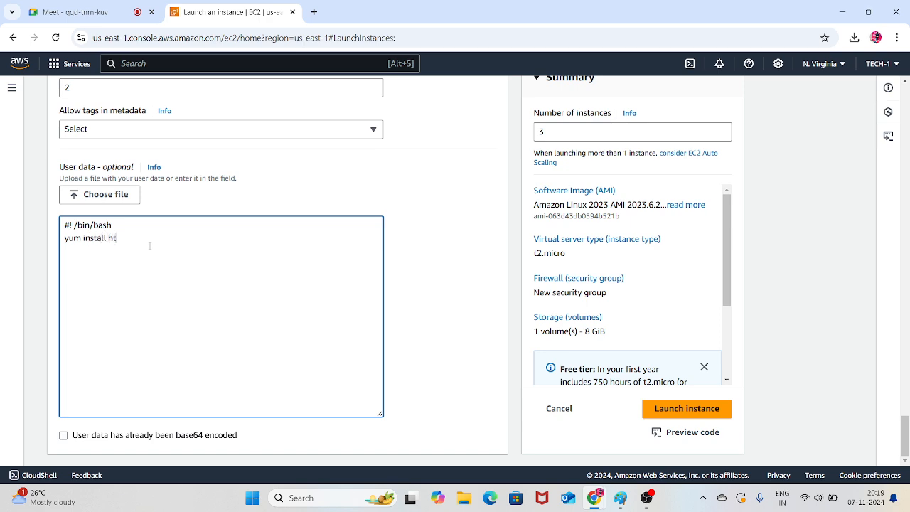
type("tpd -y")
key("Return")
Add the line "systemctl enable httpd" to the user data script
type("systemctl")
key("BackSpace")
key("BackSpace")
type("ctl enable http")
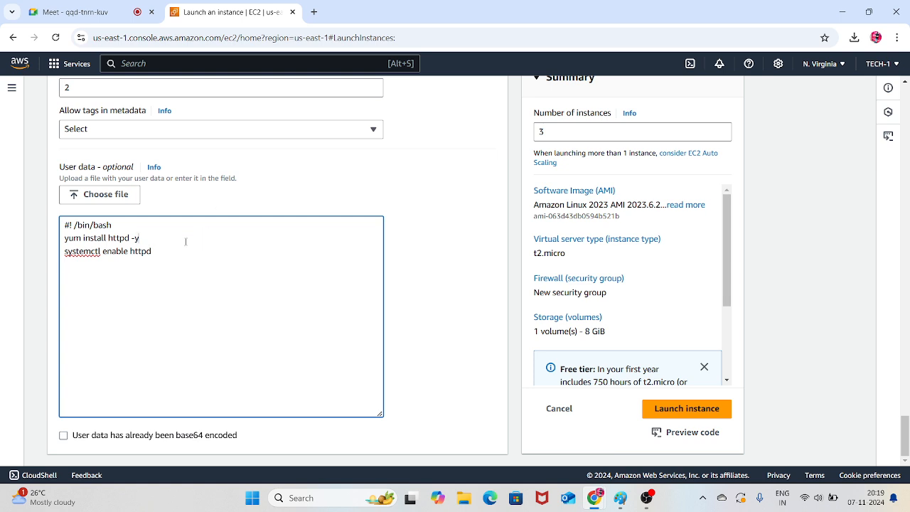
type("d")
Duplicate the "systemctl enable httpd" line on the next line of the user data script
left_click_drag(158, 251, 11, 250)
key("ctrl+c")
left_click(98, 280)
key("ctrl+v")
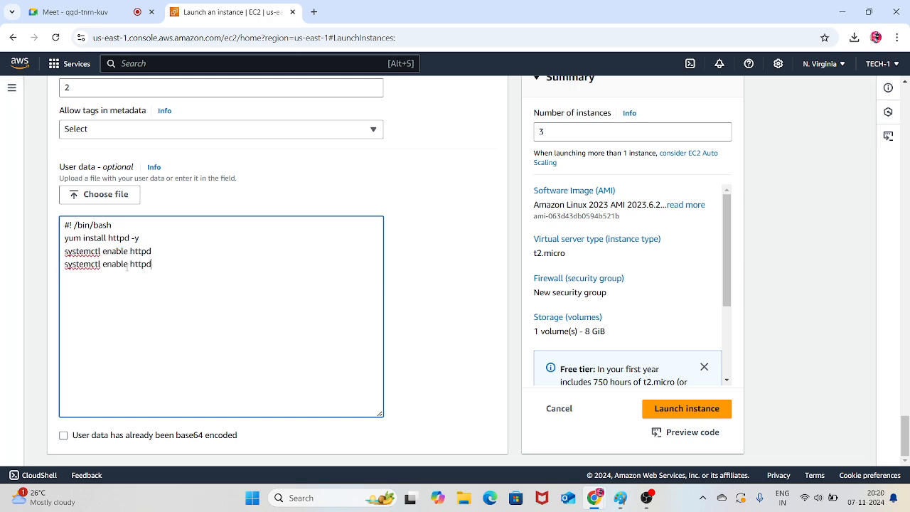
Change the last line of the user data script to "systemctl start httpd"
key("BackSpace")
key("BackSpace")
key("BackSpace")
key("BackSpace")
key("BackSpace")
key("BackSpace")
type("start")
left_click_drag(143, 264, 64, 224)
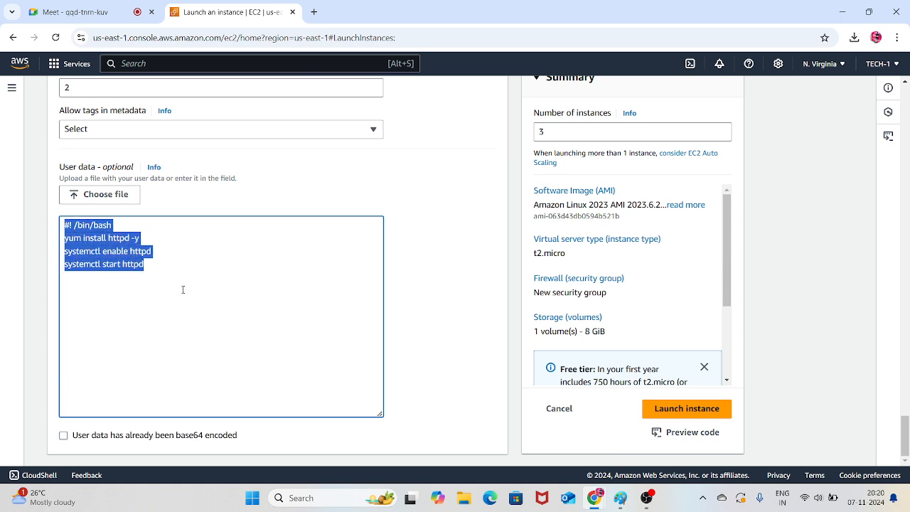
left_click(227, 315)
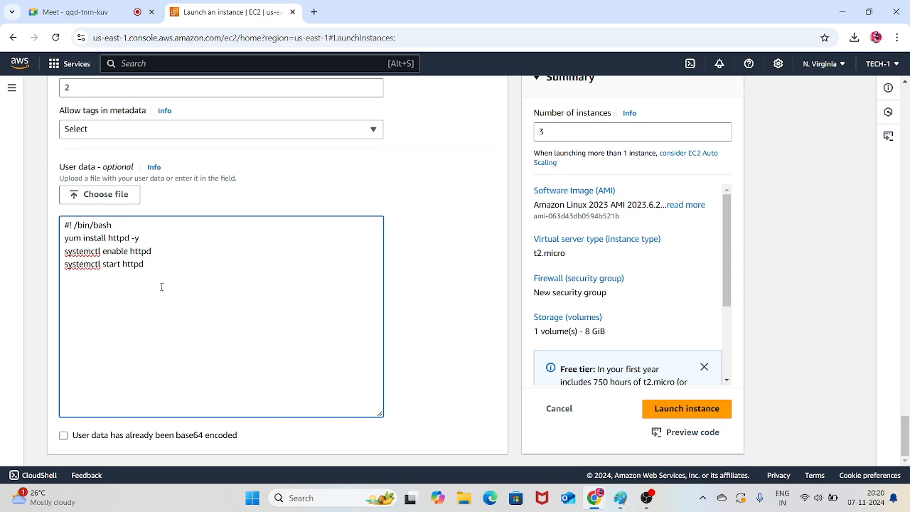
key("ctrl+a")
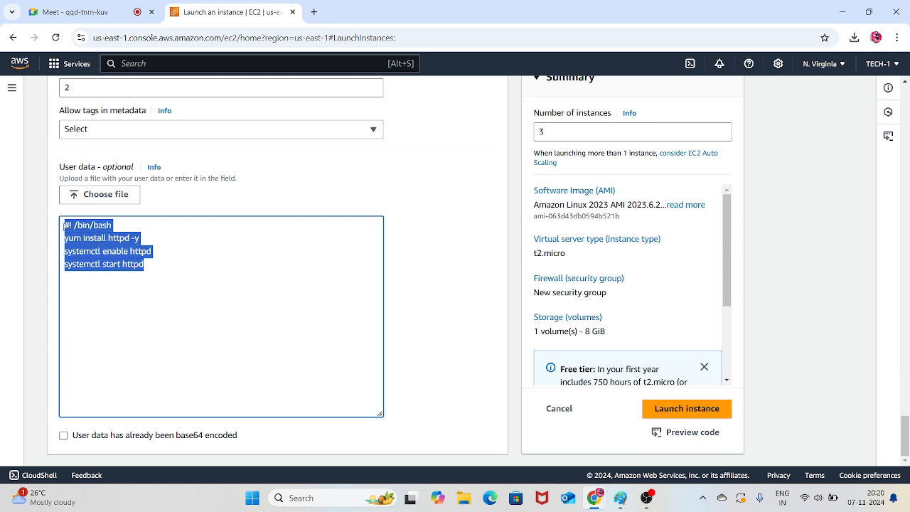
left_click(192, 315)
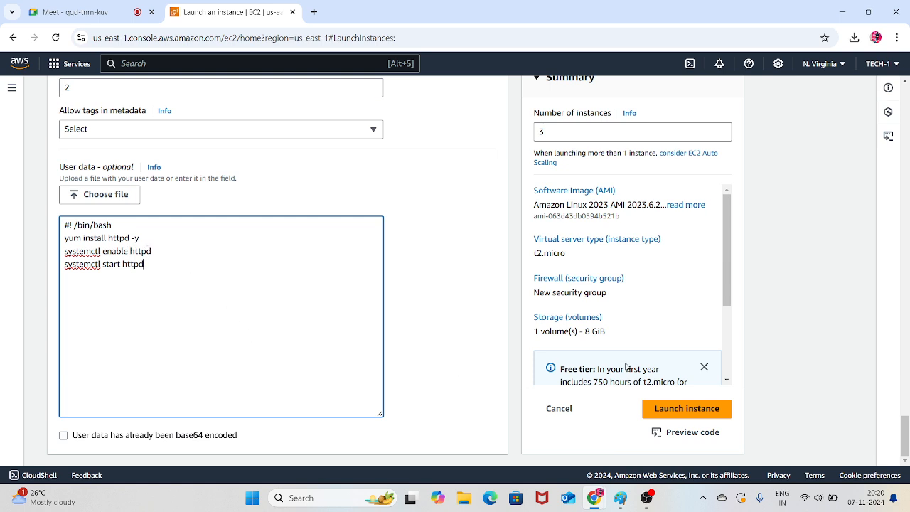
Launch the three instances and open the full list of EC2 instances
left_click(687, 408)
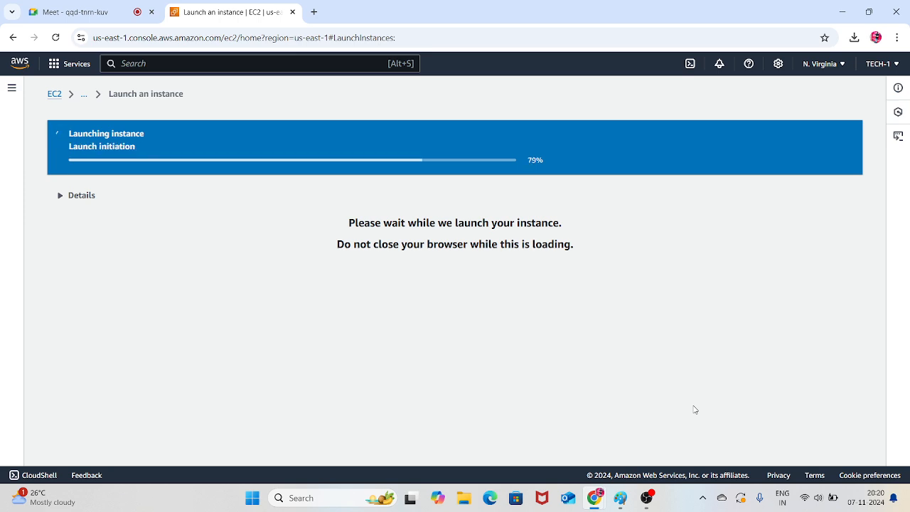
scroll(694, 409, "down", 5)
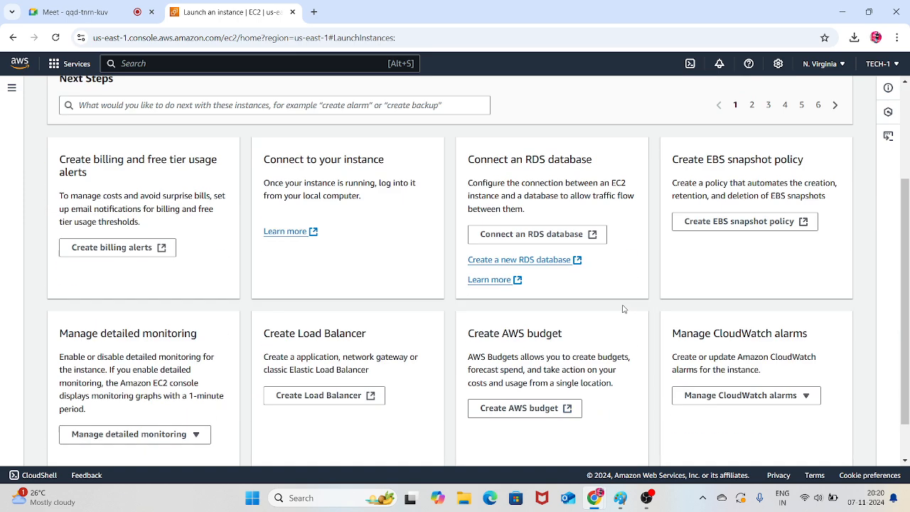
left_click(825, 451)
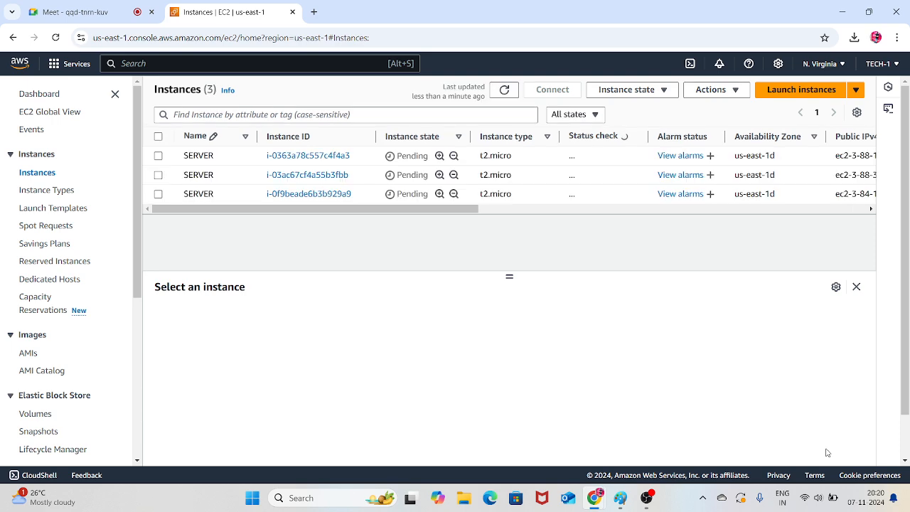
Rename the first instance in the list as SERVER-1
left_click(245, 156)
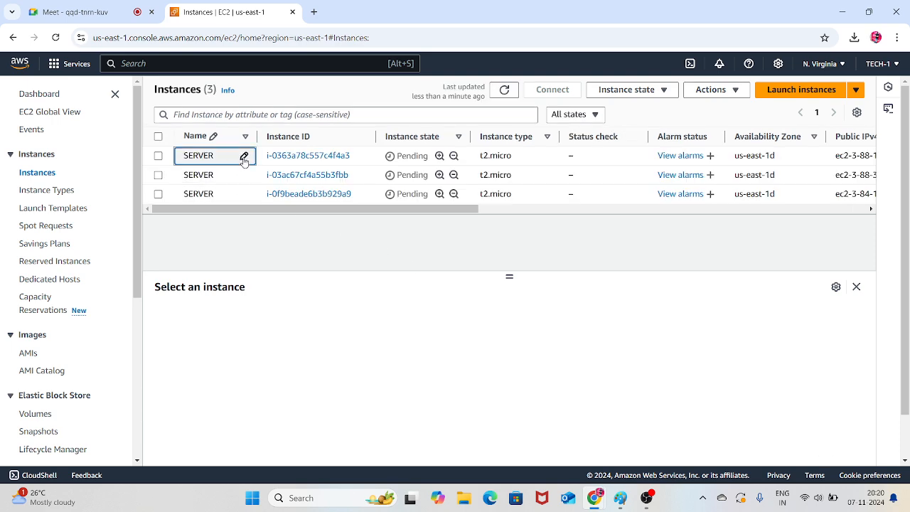
type("-1")
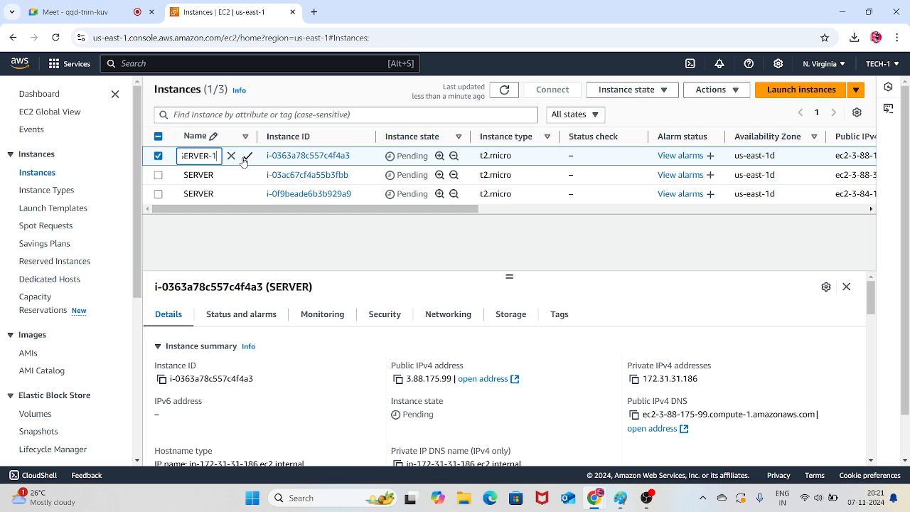
left_click(247, 156)
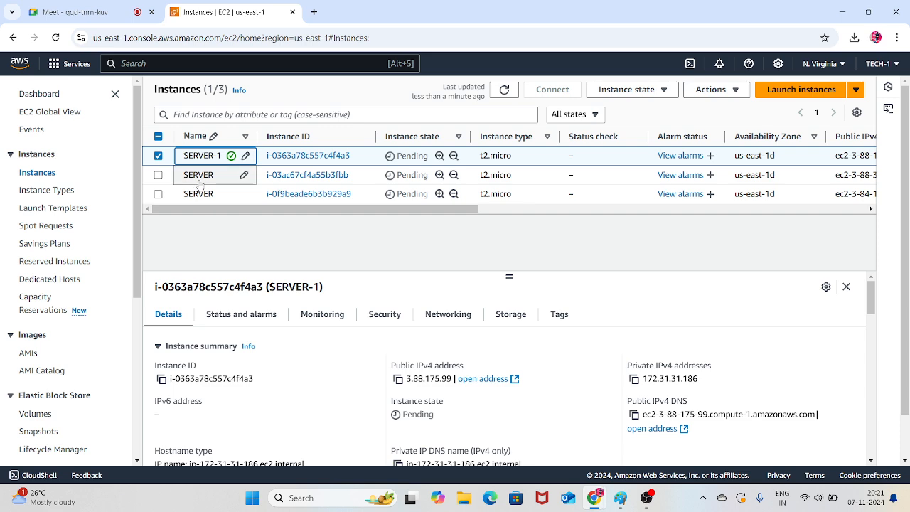
Rename the second instance in the list as SERVER-2
left_click(246, 175)
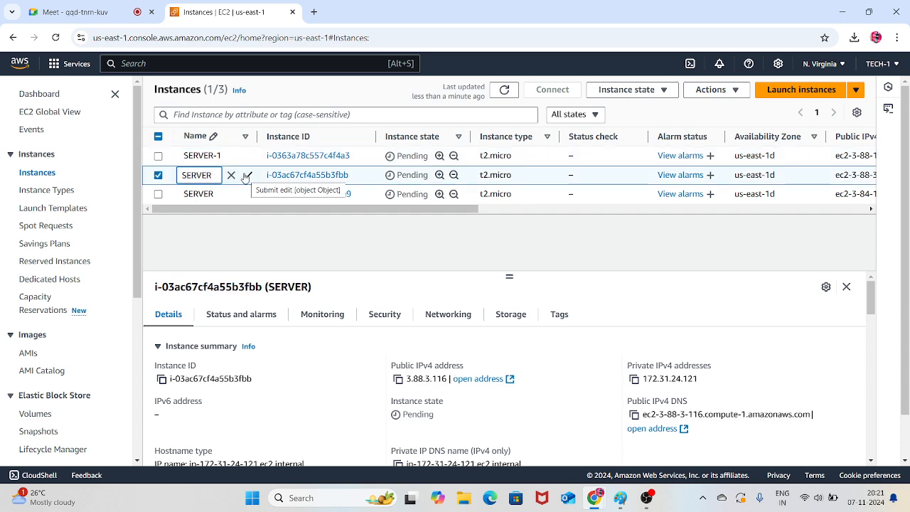
type("-2")
left_click(247, 176)
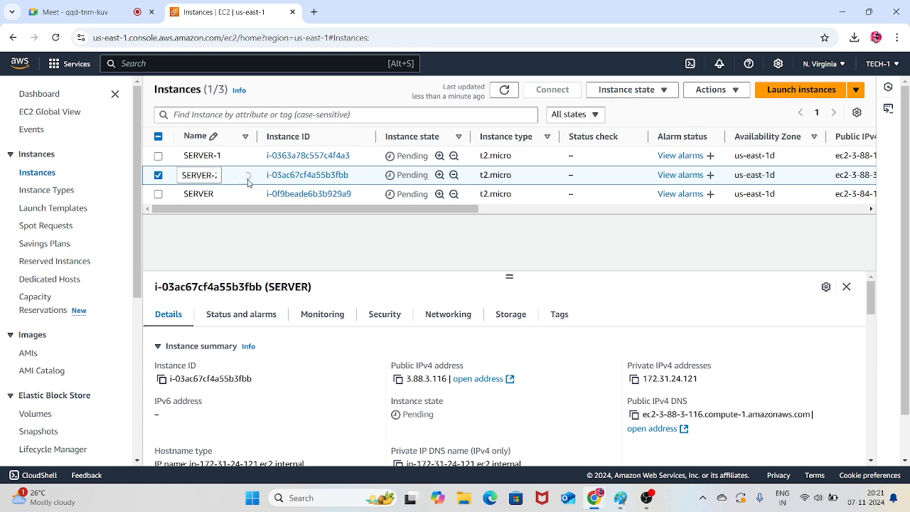
scroll(209, 190, "down", 2)
scroll(208, 190, "up", 2)
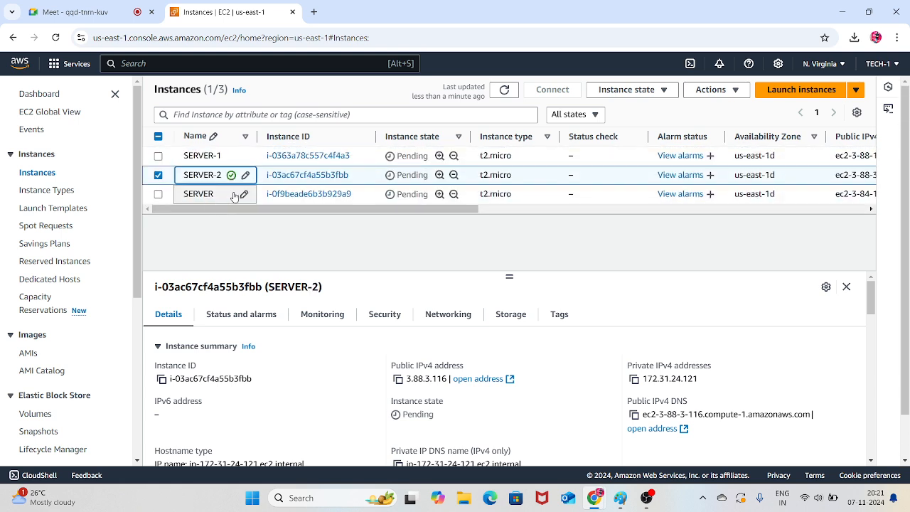
Rename the third instance as SERVER-3 and refresh the instance list
left_click(245, 194)
type("-3")
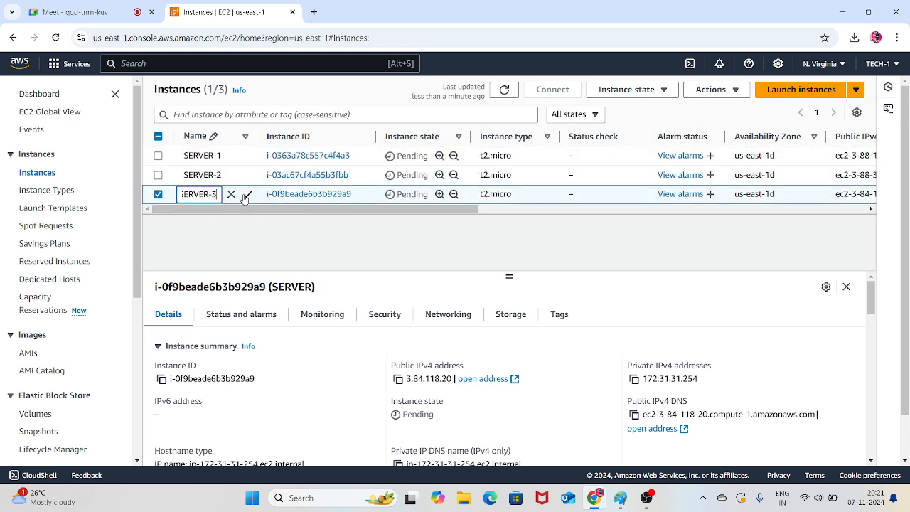
left_click(245, 195)
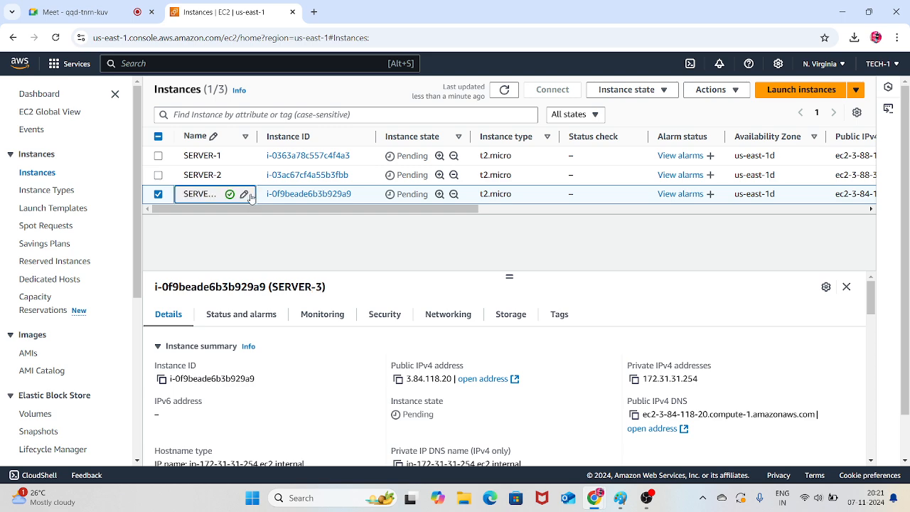
left_click(505, 90)
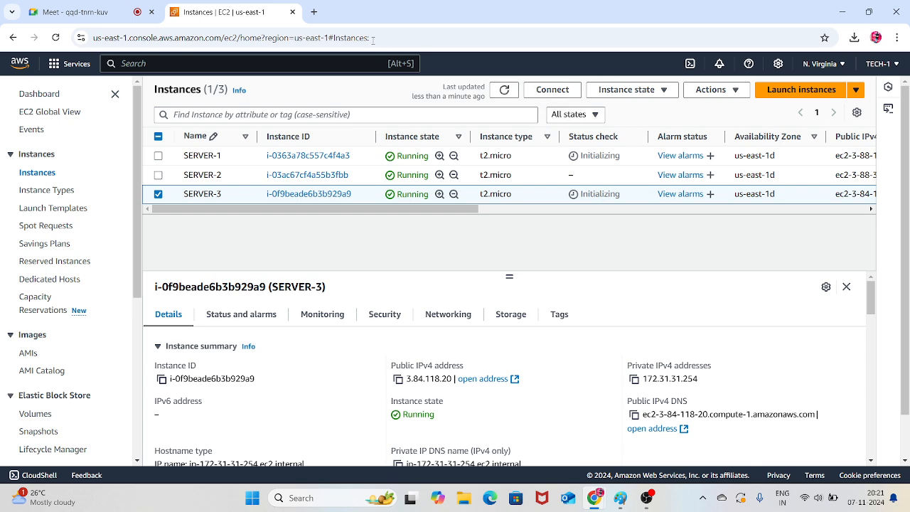
Search Google in a new browser tab for "html sample code template"
left_click(313, 12)
type("ht")
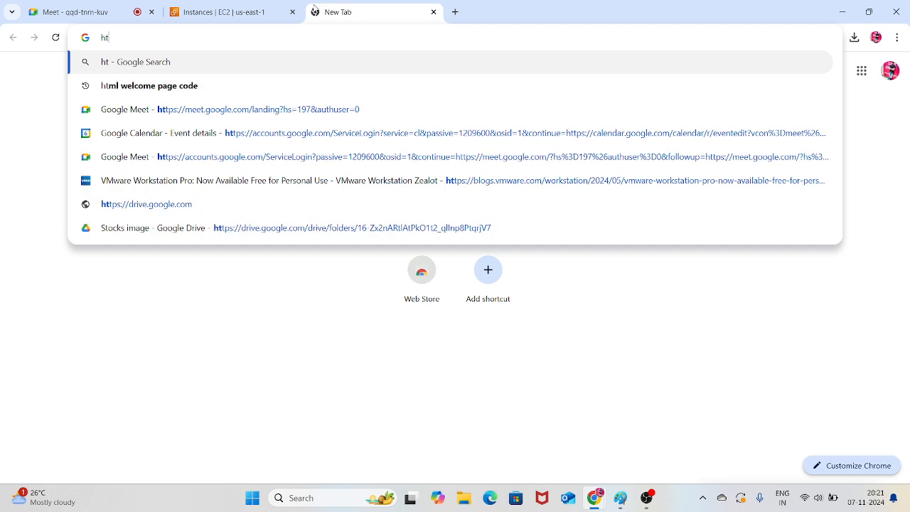
type("ml")
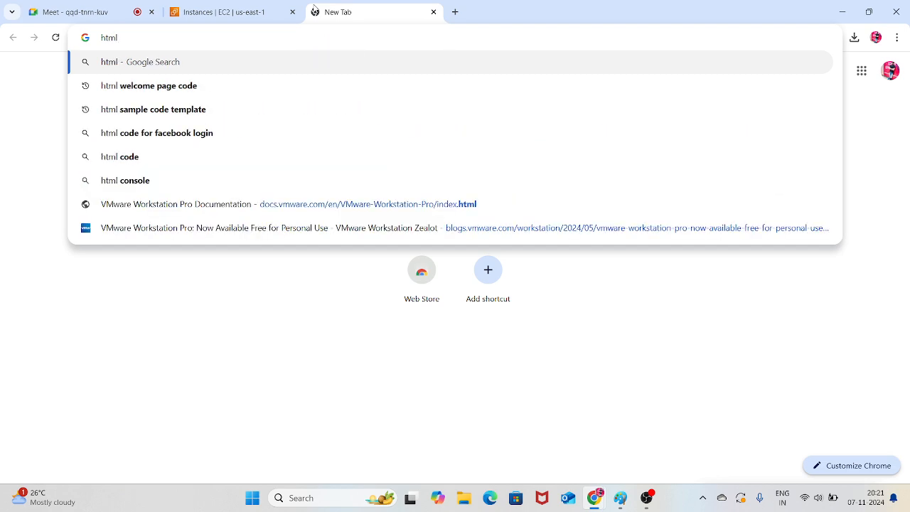
key("Down")
key("Down")
key("Return")
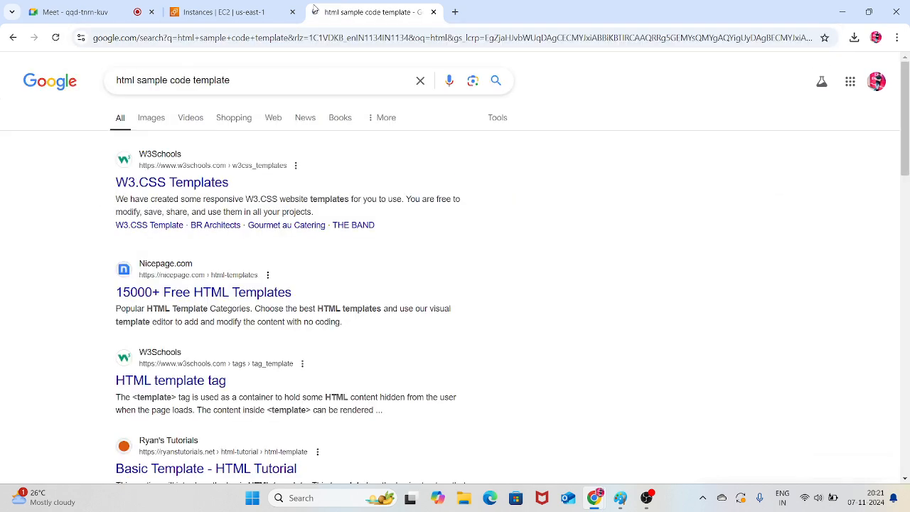
Open the W3Schools "HTML template tag" result and look through its code examples
left_click(215, 390)
scroll(377, 264, "down", 3)
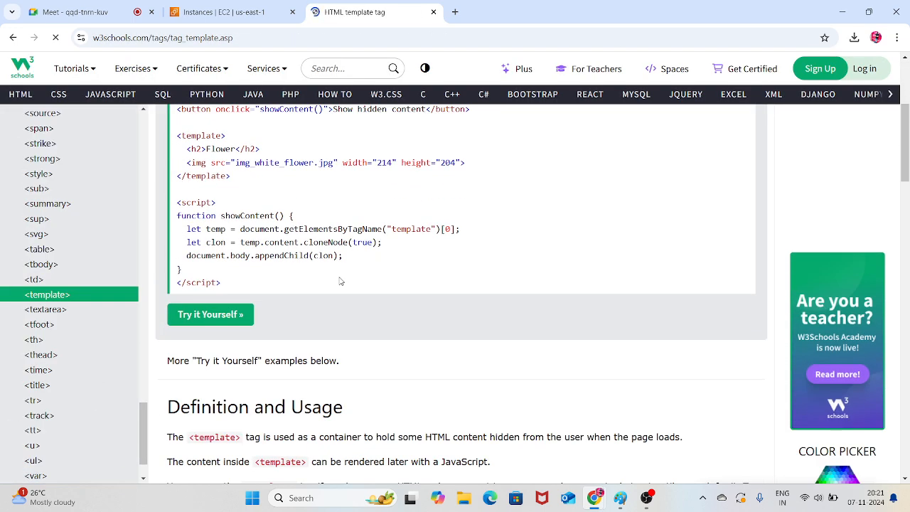
scroll(341, 277, "down", 8)
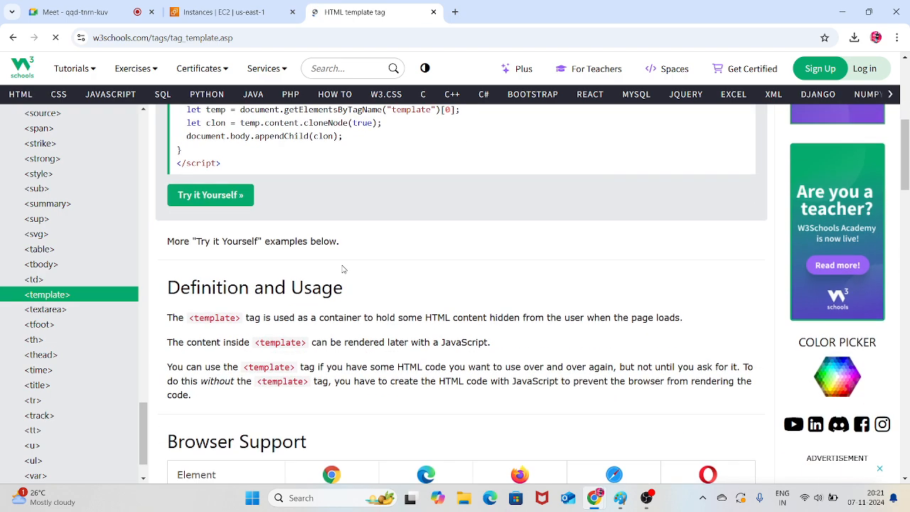
scroll(344, 268, "down", 3)
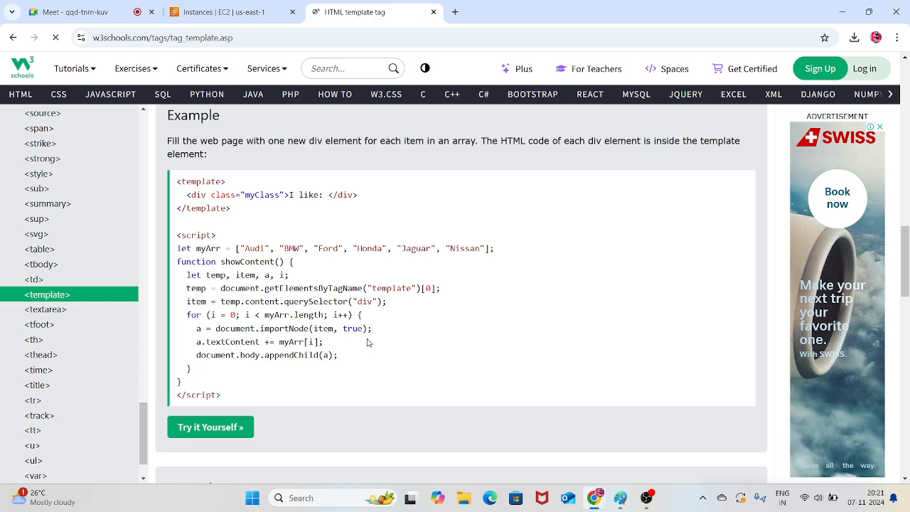
scroll(377, 304, "up", 3)
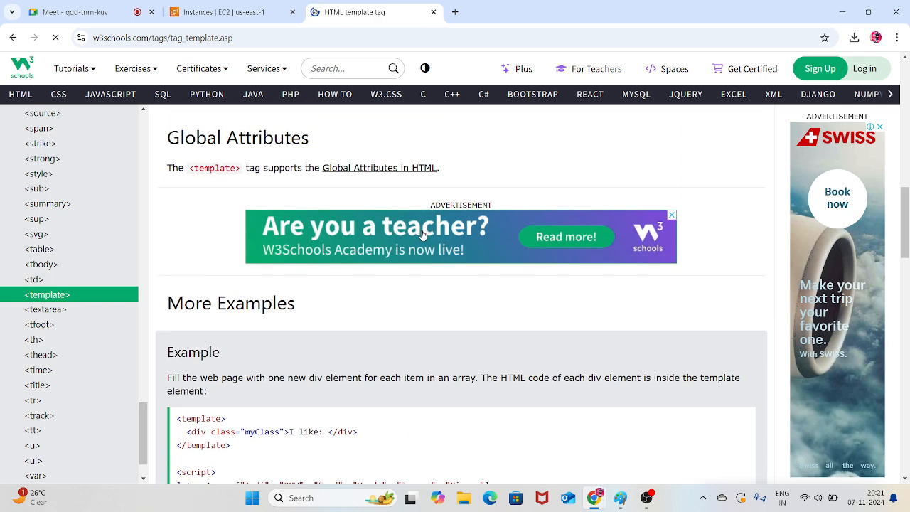
Return to the EC2 instance list and connect to SERVER-1 alone through EC2 Instance Connect
left_click(221, 13)
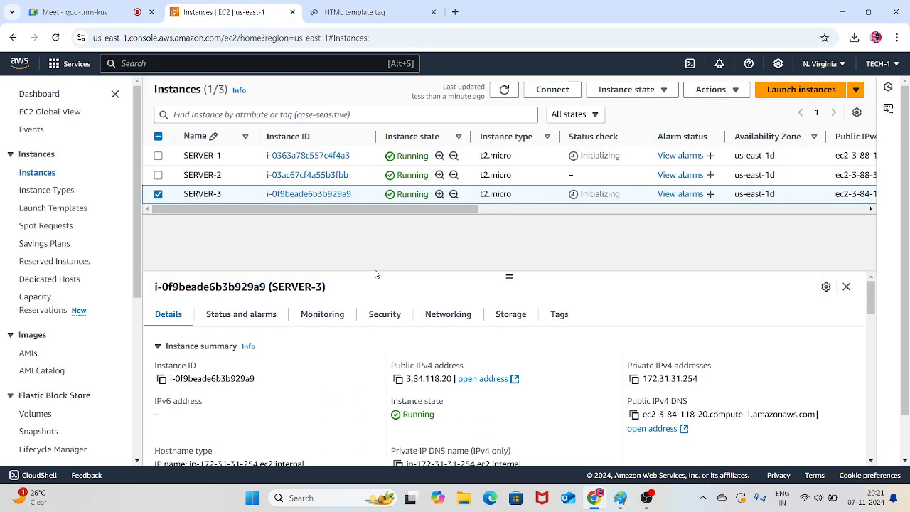
left_click(158, 195)
left_click(158, 156)
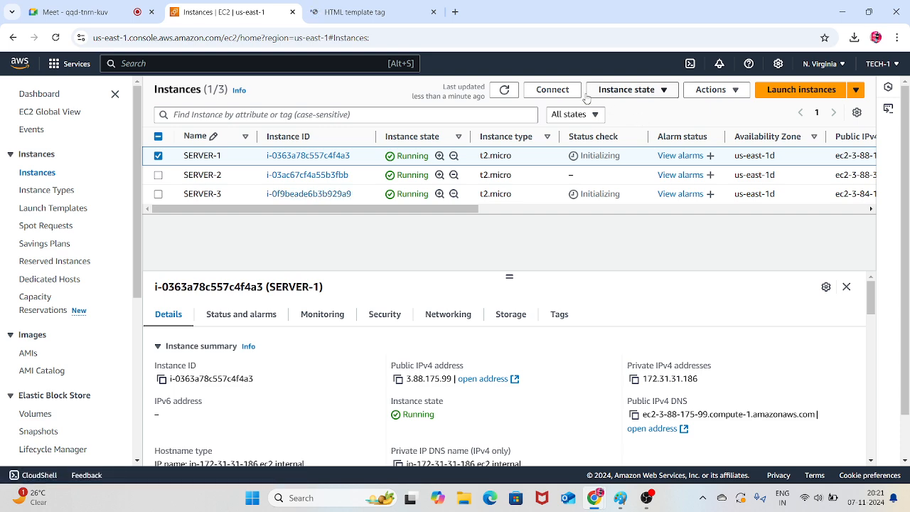
left_click(565, 90)
scroll(420, 241, "down", 2)
left_click(490, 444)
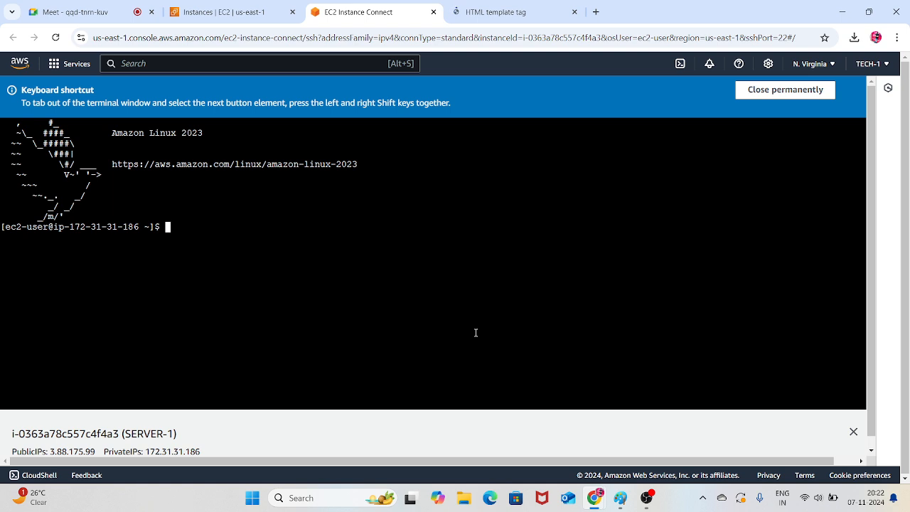
Switch to the root user on SERVER-1 with "sudo -i" and clear the terminal
type("sudo -i")
key("Return")
key("Return")
key("Return")
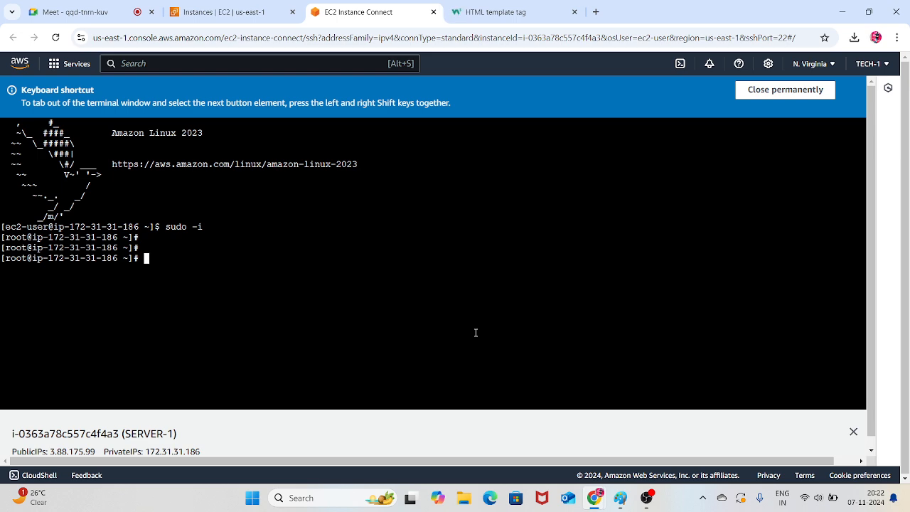
key("ctrl+l")
key("Return")
key("Return")
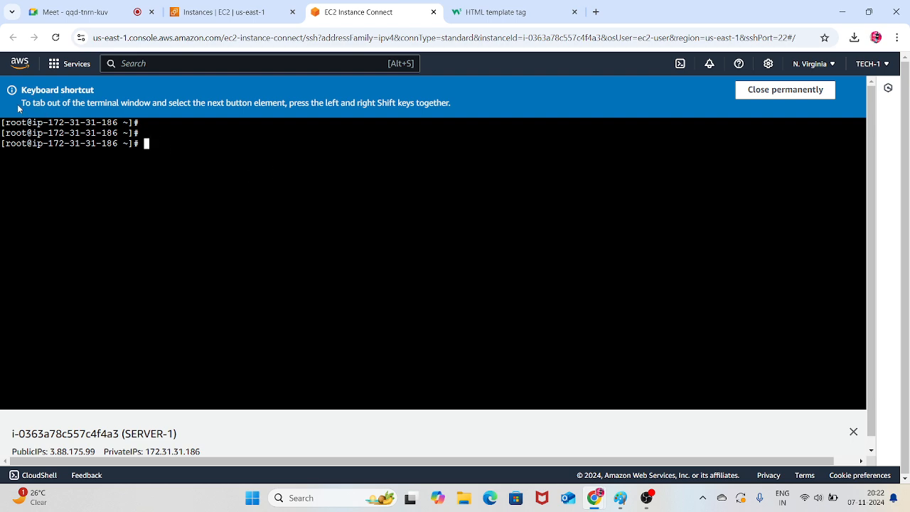
Permanently dismiss the keyboard shortcut notice above the terminal and return to the root prompt
left_click_drag(22, 88, 445, 105)
left_click(777, 90)
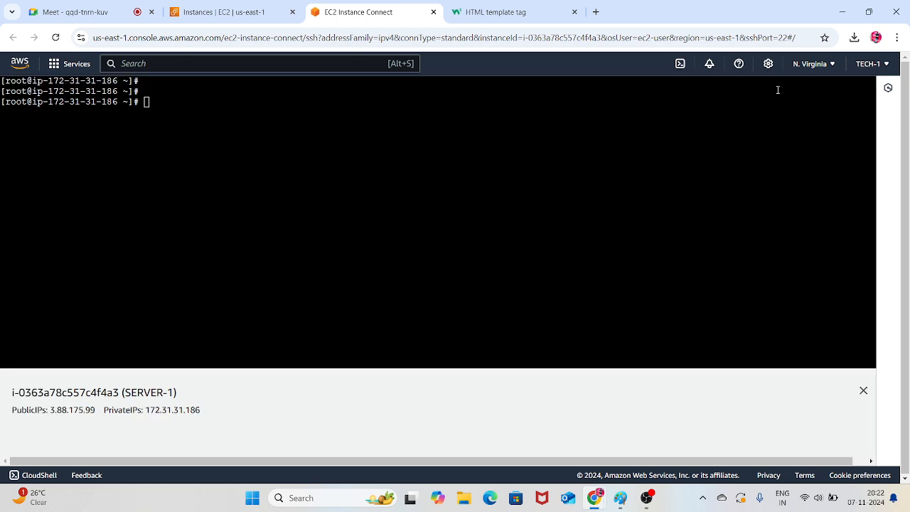
left_click(486, 168)
key("Return")
key("Return")
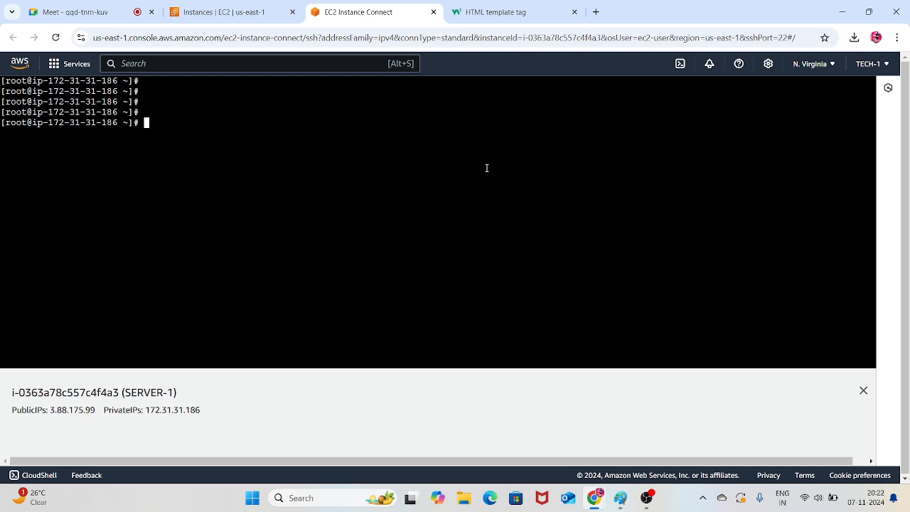
Check for installed httpd packages on SERVER-1 with "rpm -qa | grep httpd"
type("rmp")
key("BackSpace")
key("BackSpace")
key("BackSpace")
type("rpm -qa")
type(" | g")
type("ree")
key("BackSpace")
type("p httpd")
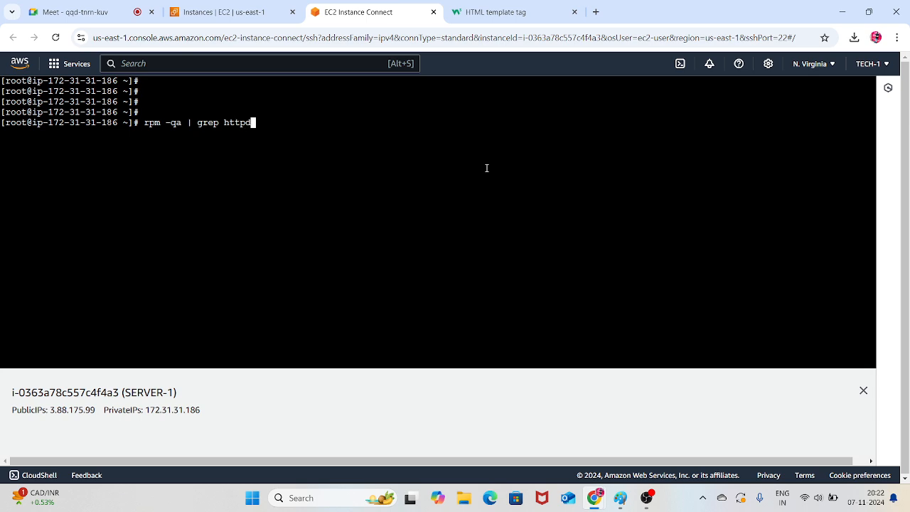
key("Return")
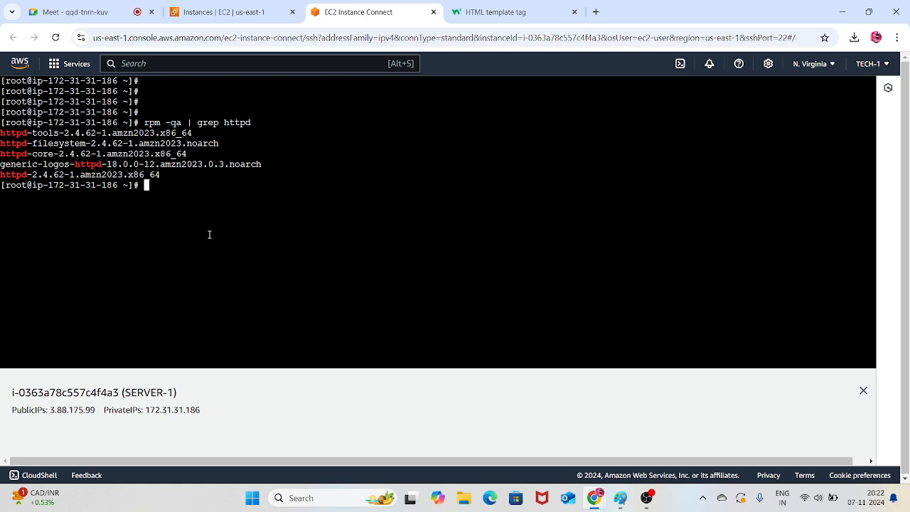
type("yum")
key("BackSpace")
key("BackSpace")
key("BackSpace")
key("BackSpace")
left_click_drag(180, 396, 137, 402)
Change to the /var/www/html/ directory on SERVER-1 and list its contents with "ls"
left_click(228, 243)
type("cd /var/www/")
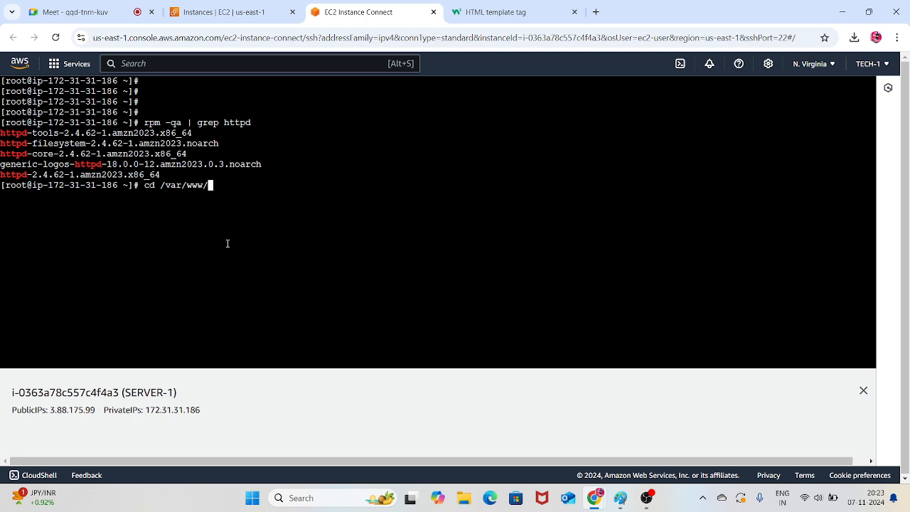
type("html/")
key("Return")
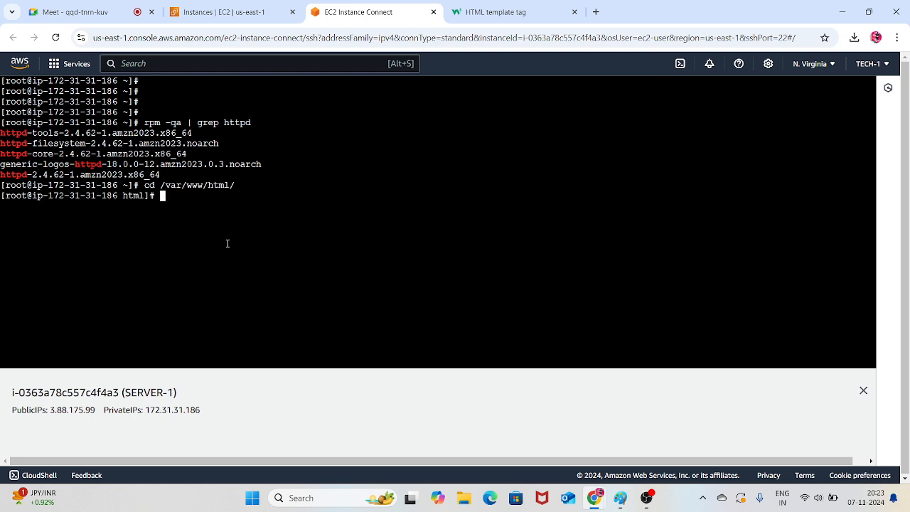
type("ls")
key("Return")
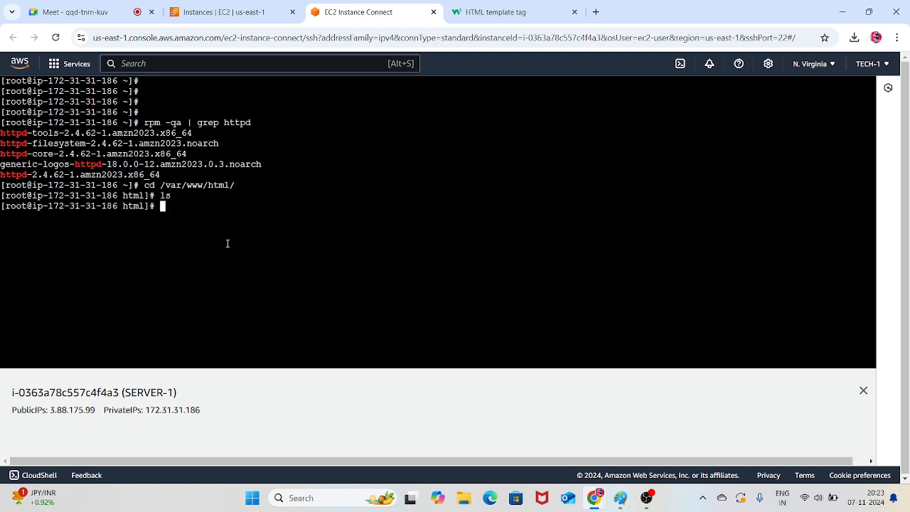
Create and open a new index.html file in the current directory on SERVER-1 with "vim index.html"
type("vim index.html")
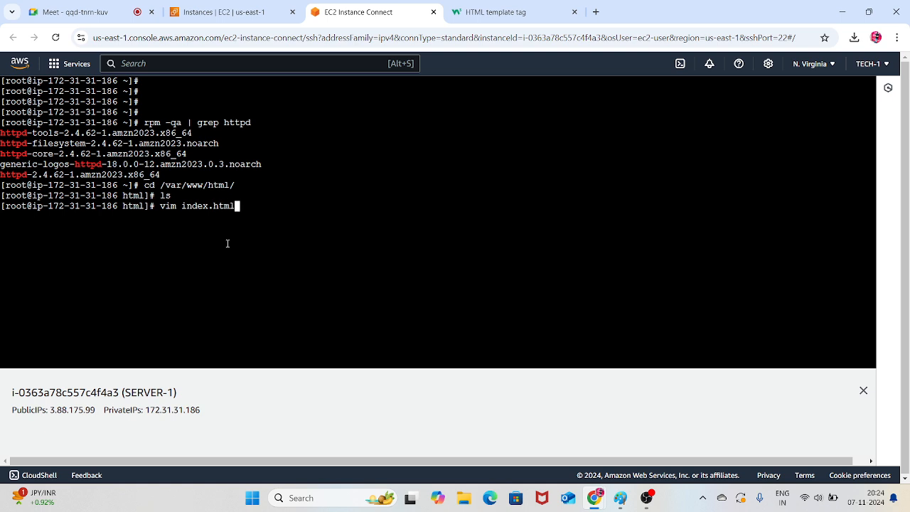
key("Return")
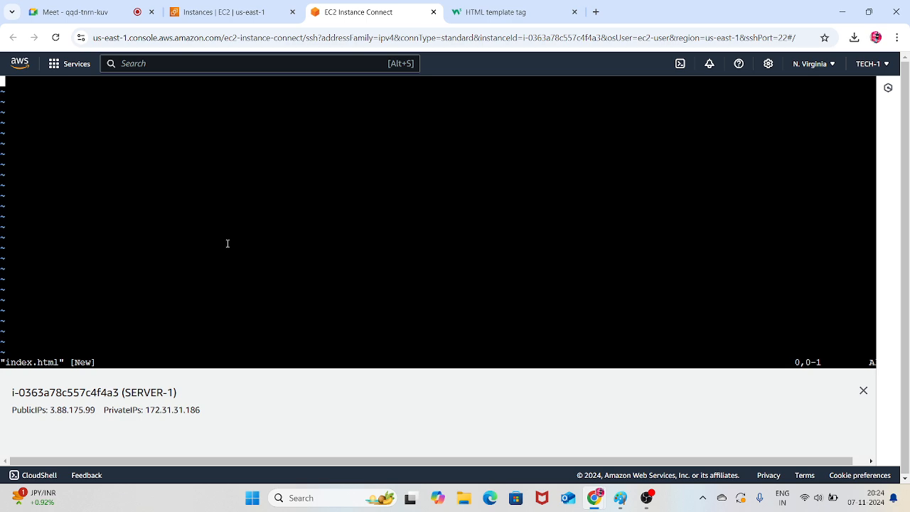
Look through the W3Schools HTML template tag page for sample code suitable for a web page
left_click(498, 12)
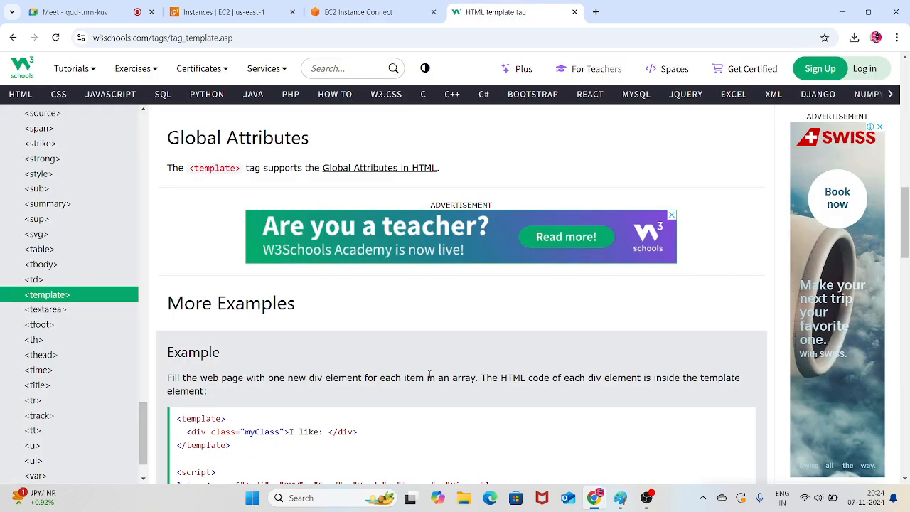
scroll(424, 377, "down", 3)
scroll(369, 373, "down", 3)
scroll(270, 302, "down", 4)
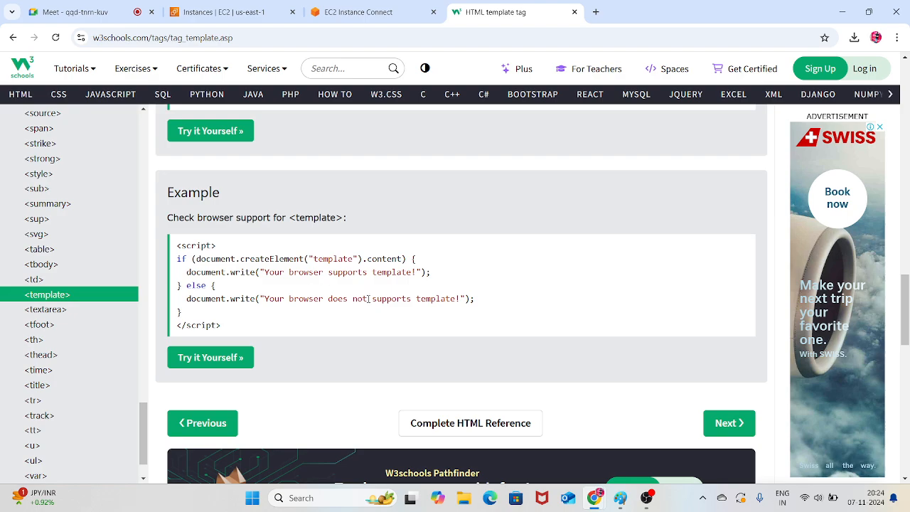
scroll(359, 306, "down", 4)
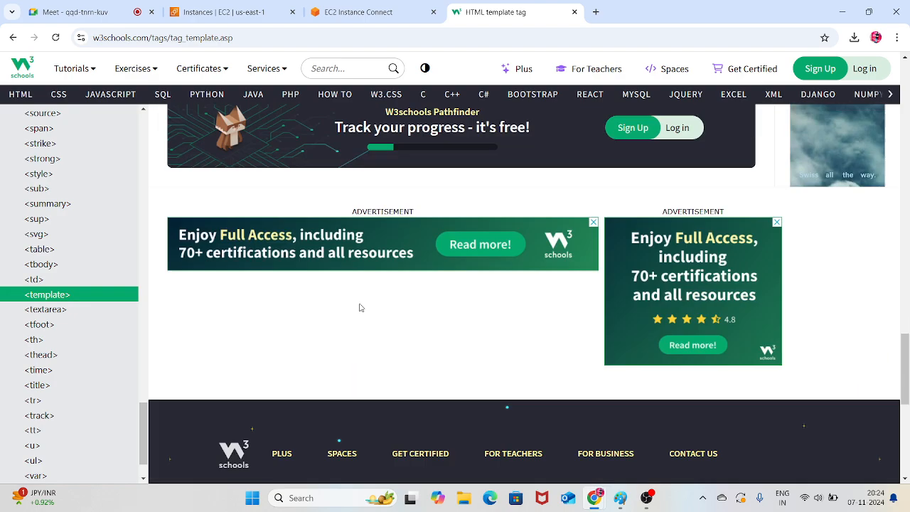
scroll(360, 307, "up", 7)
scroll(91, 287, "up", 10)
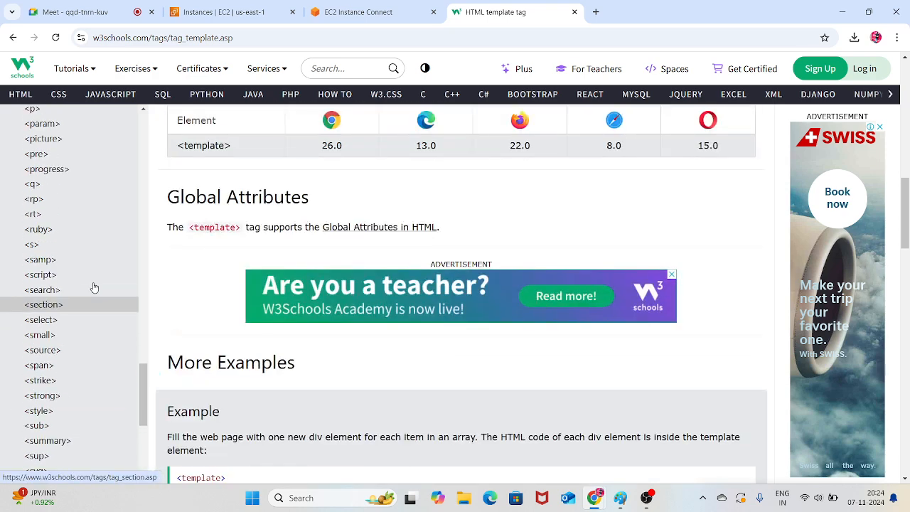
scroll(92, 267, "up", 8)
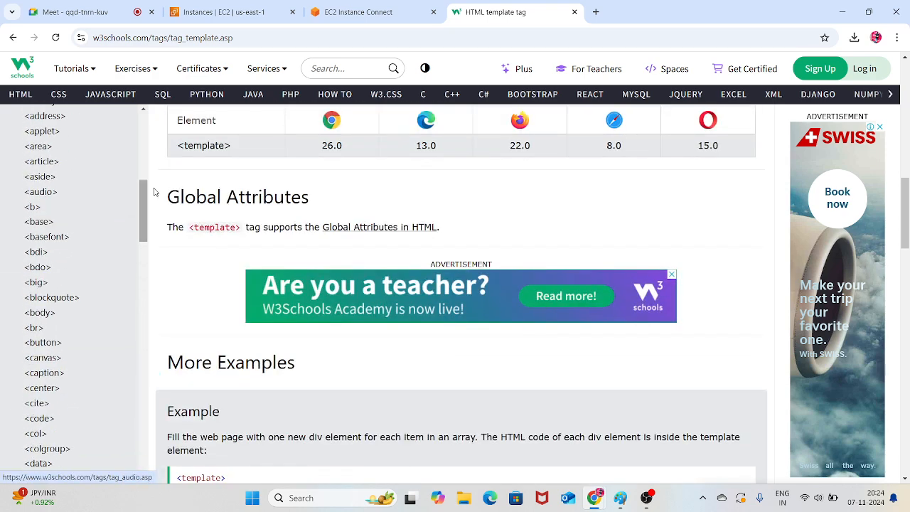
Search Google for "html welcome page code" and open the W3Schools result "How To Create a Coming Soon Page"
left_click(273, 41)
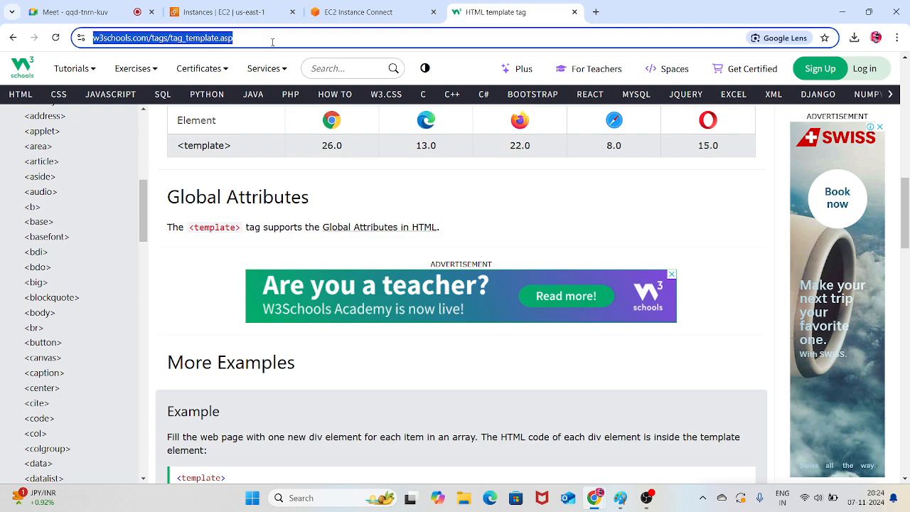
type("html")
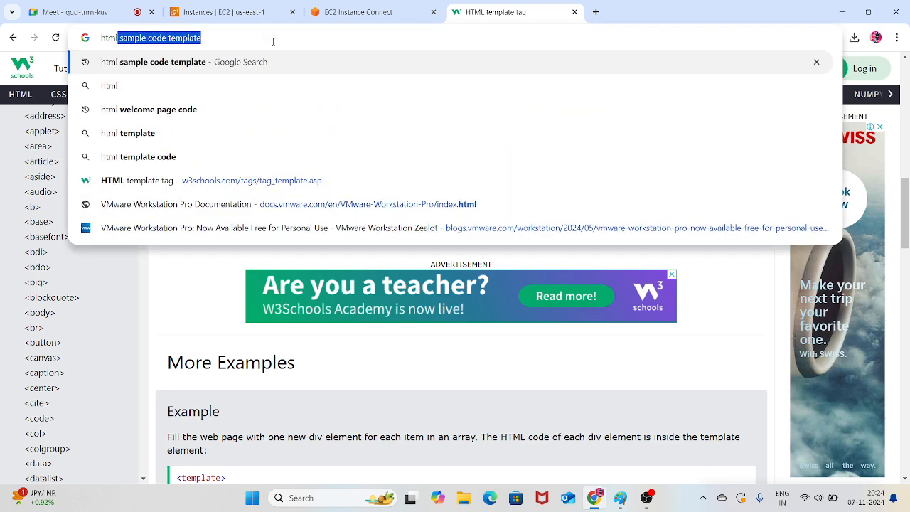
key("Down")
key("Down")
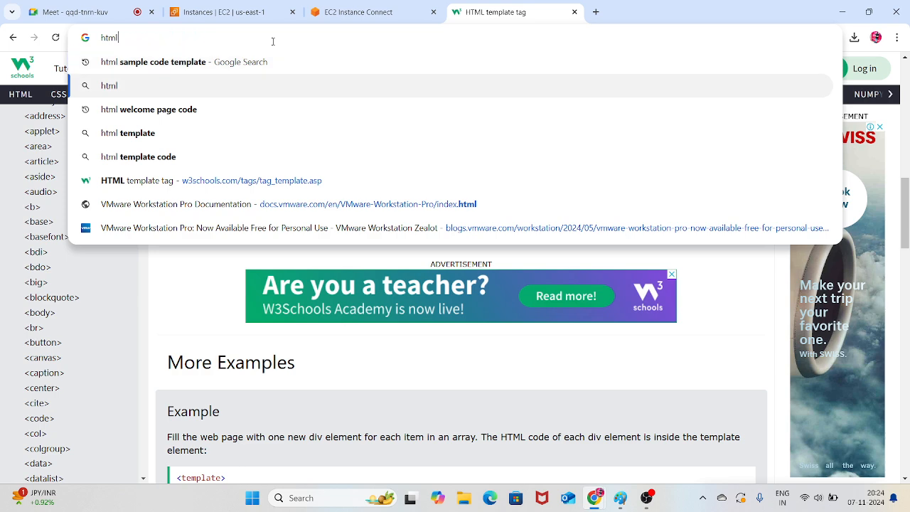
key("Return")
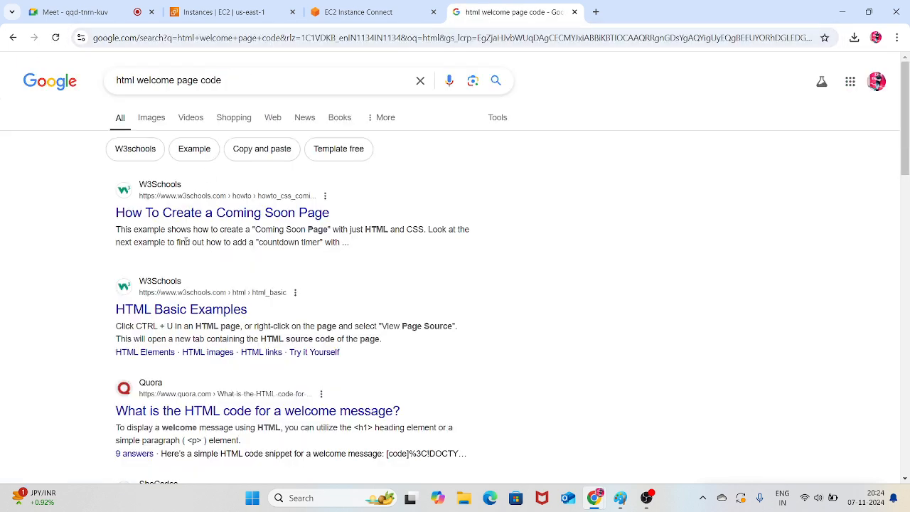
left_click(226, 216)
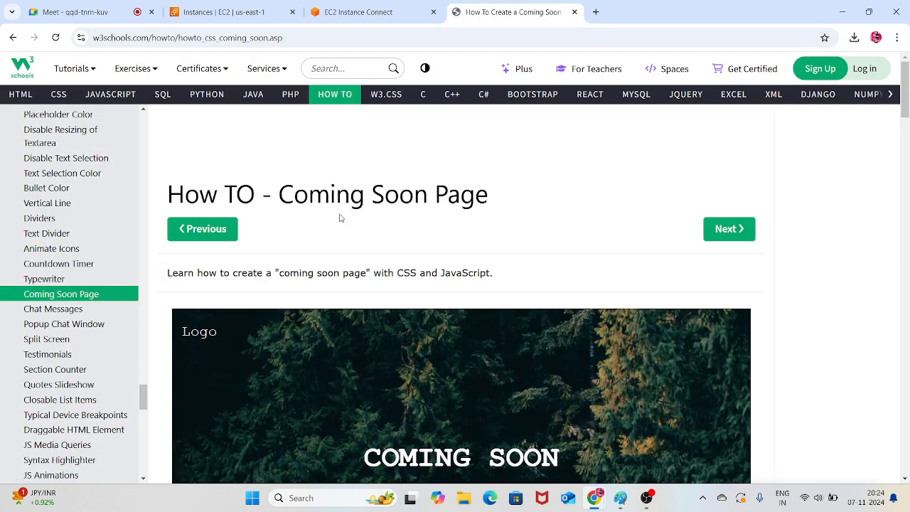
Copy the Coming Soon page's example HTML, from the "bgimg" div to its closing tag, and insert it into index.html in vim
scroll(339, 217, "down", 10)
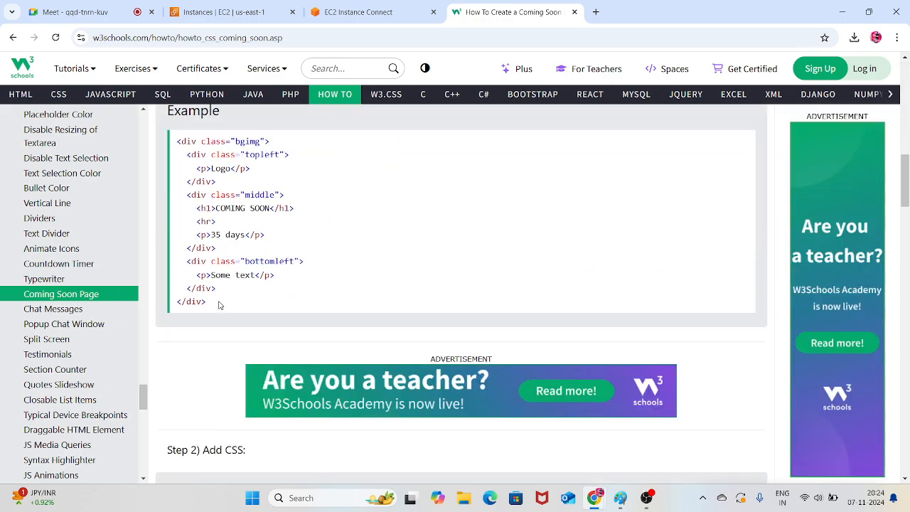
left_click_drag(221, 304, 162, 149)
key("ctrl+c")
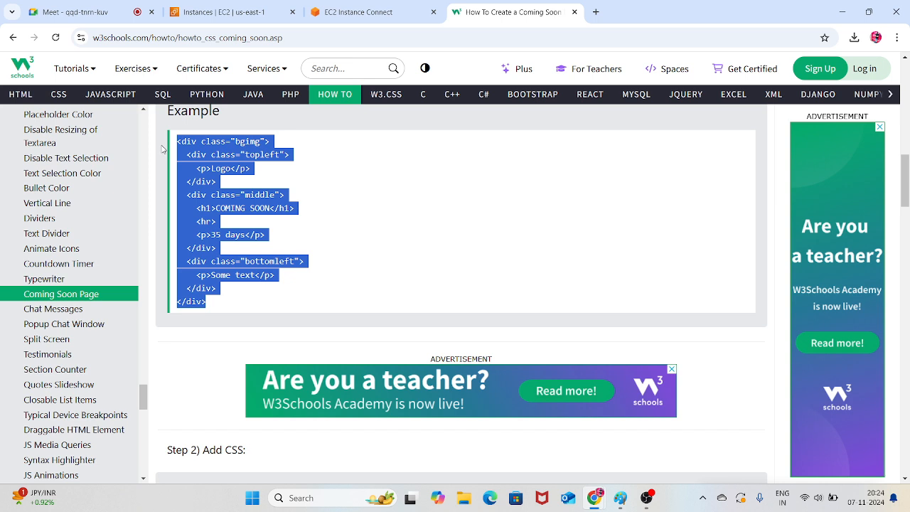
left_click(358, 13)
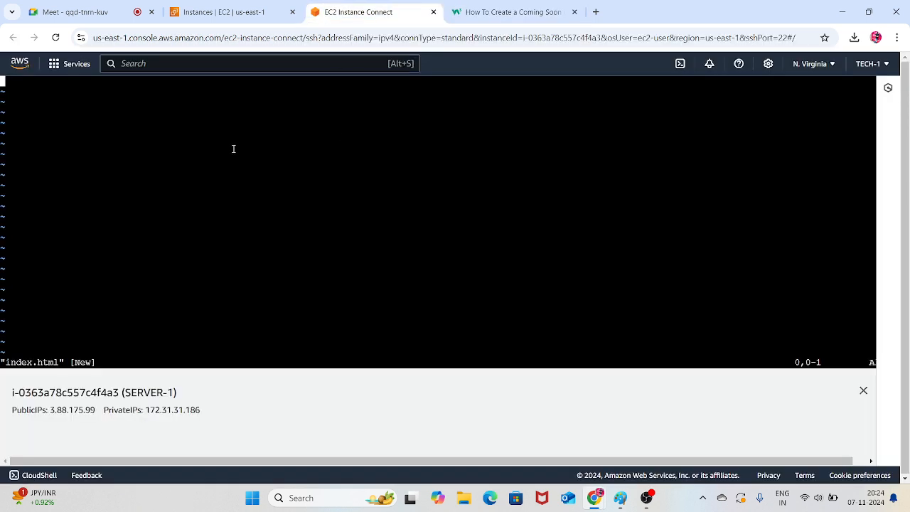
right_click(135, 158)
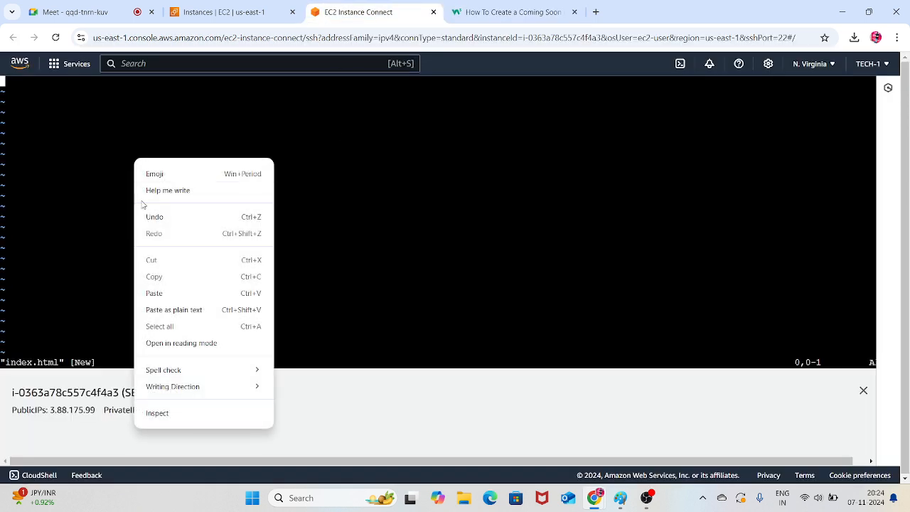
left_click(98, 159)
key("i")
right_click(97, 157)
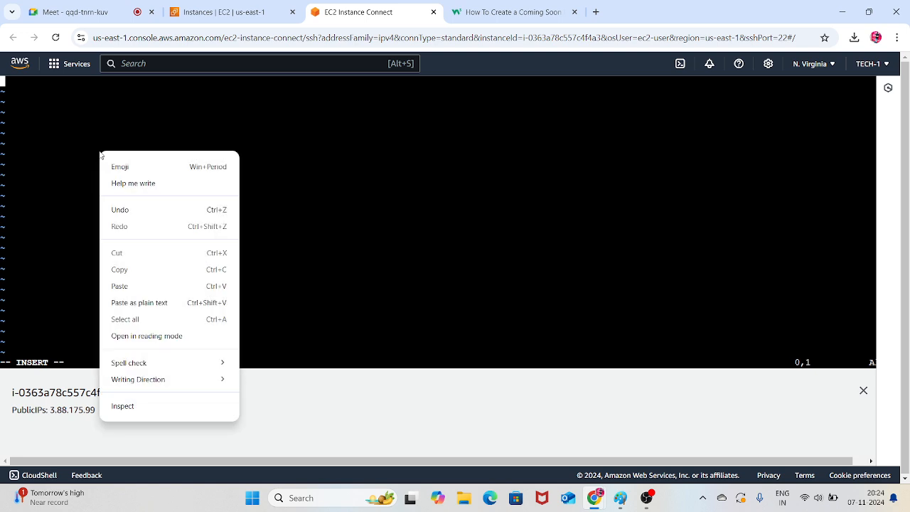
left_click(133, 282)
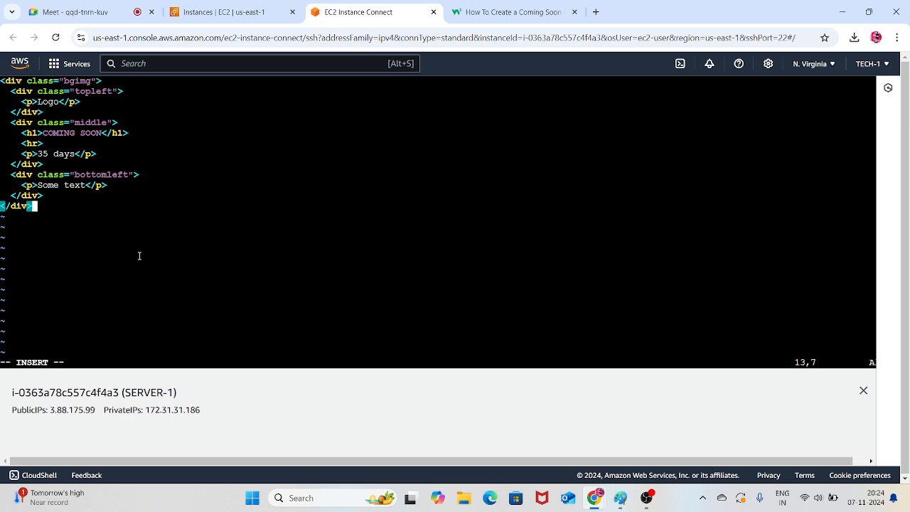
Leave insert mode in vim, then save index.html and quit with ":wq!"
key("Escape")
key("Tab")
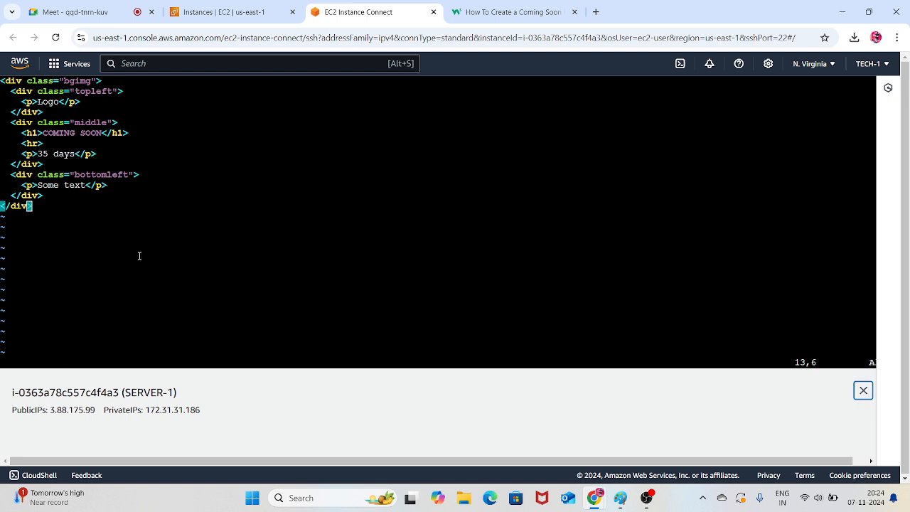
left_click(140, 256)
key("Tab")
type(":wq")
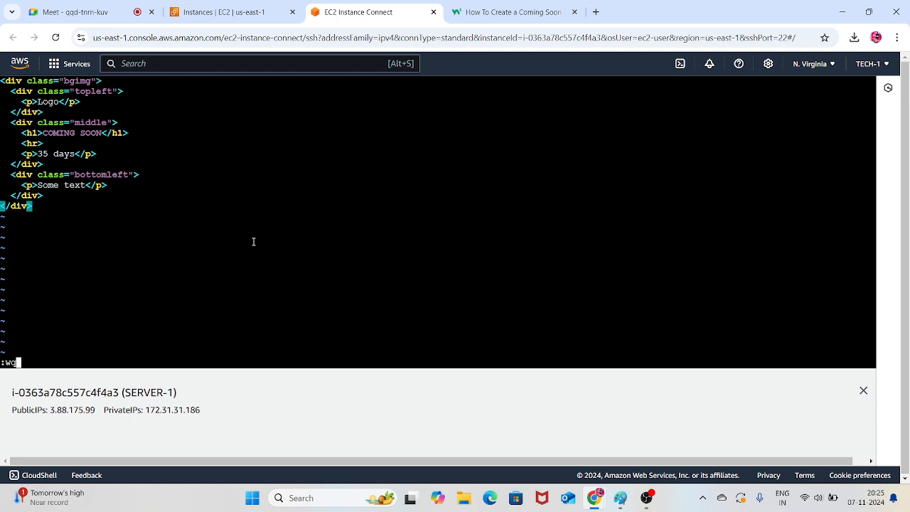
type("!")
key("Return")
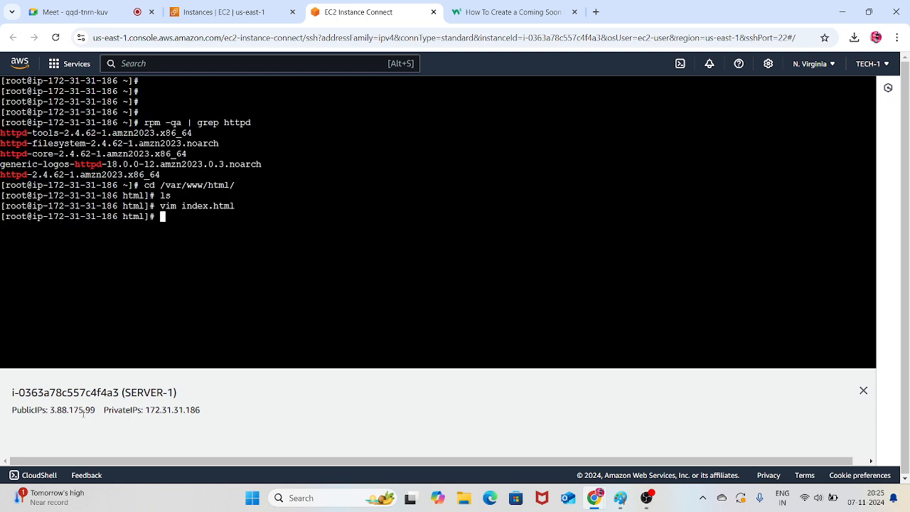
Copy SERVER-1's public IP 3.88.175.99 and load it in a new browser tab to check the web page
left_click_drag(95, 409, 52, 408)
right_click(52, 408)
left_click(94, 281)
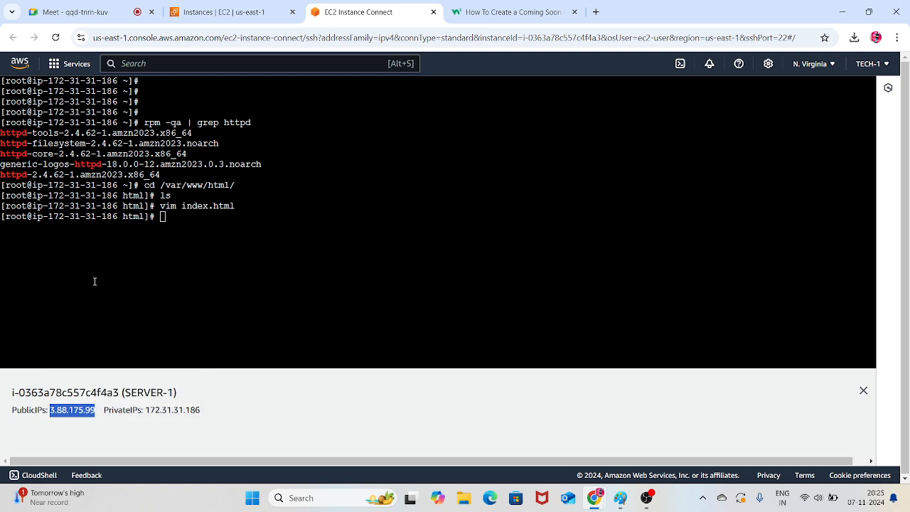
left_click(596, 12)
key("ctrl+v")
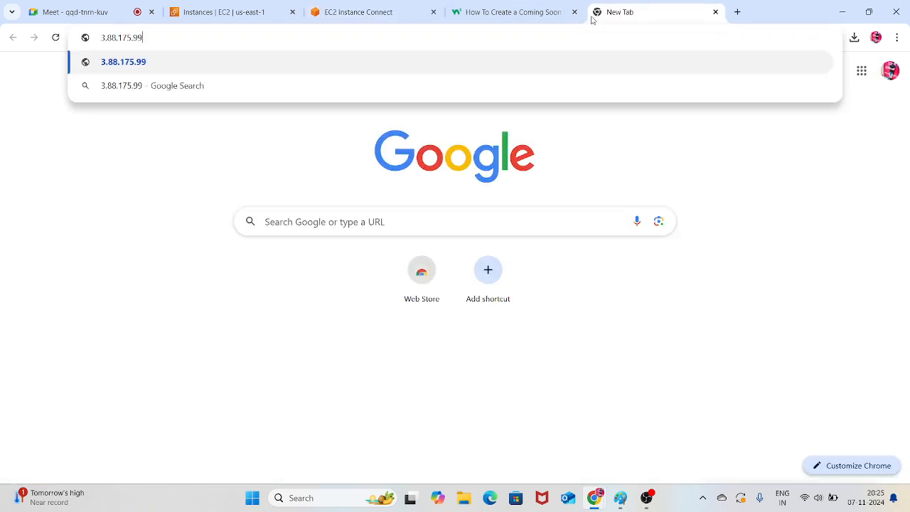
key("Return")
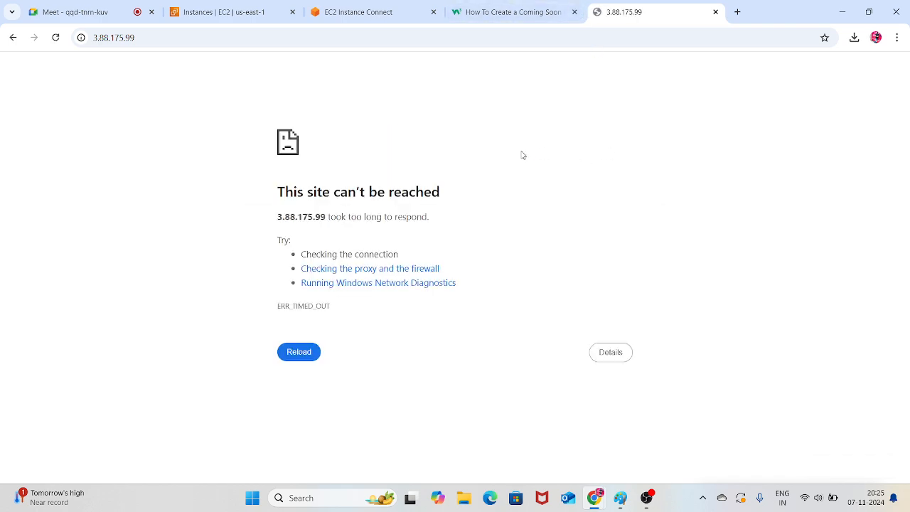
Return to the EC2 instances list and open SERVER-1's security group launch-wizard-1 for editing its inbound rules
left_click(395, 7)
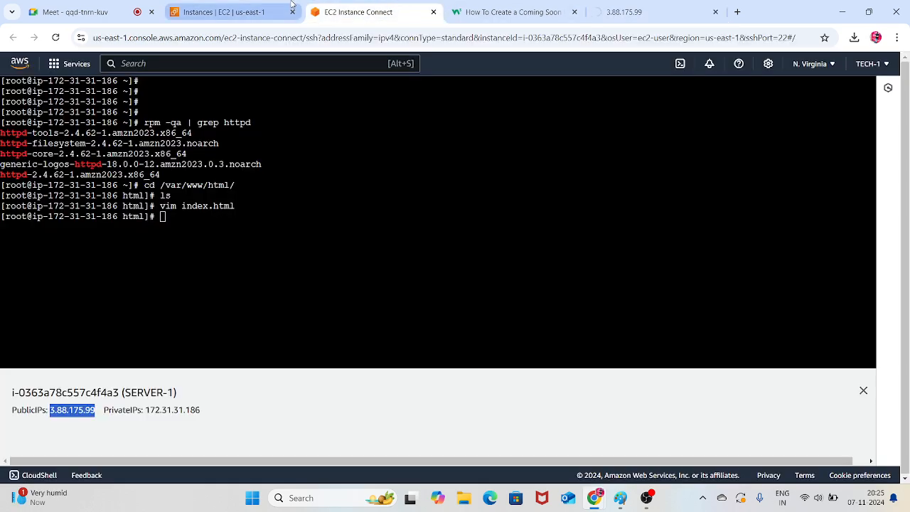
left_click(237, 9)
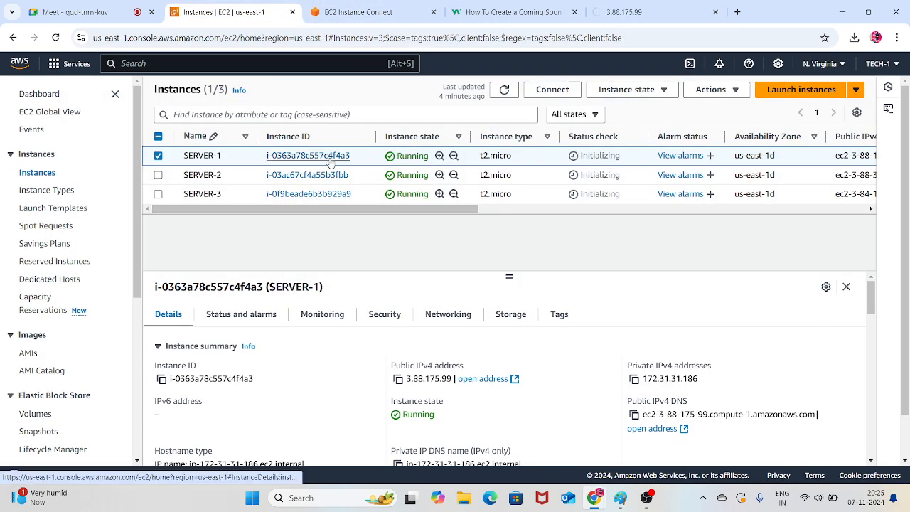
left_click(382, 318)
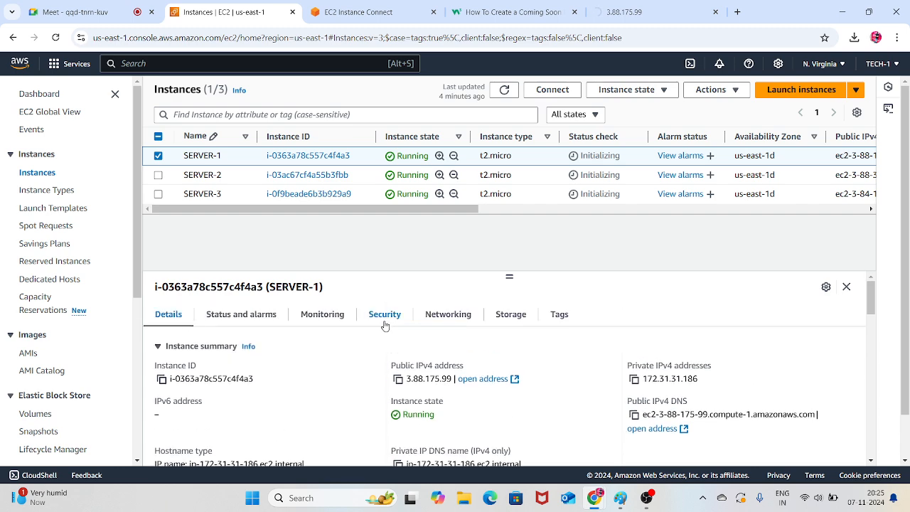
scroll(337, 365, "down", 2)
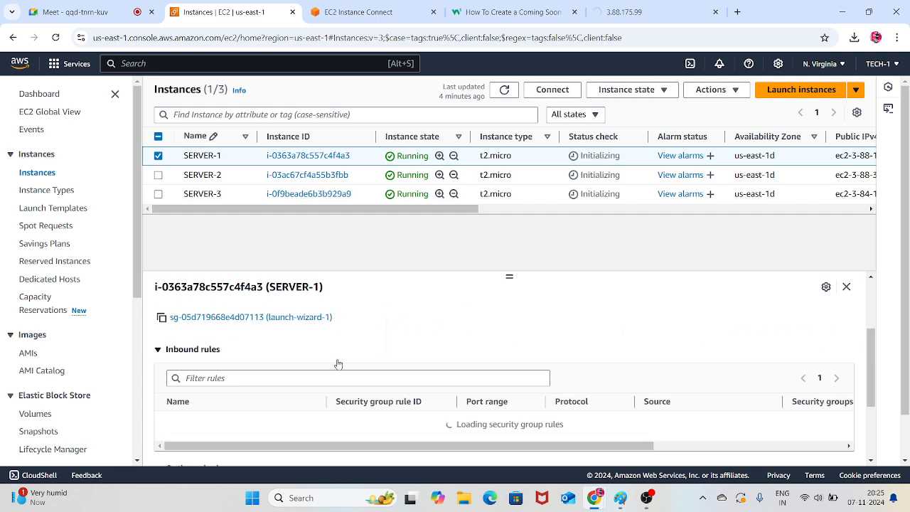
left_click(282, 317)
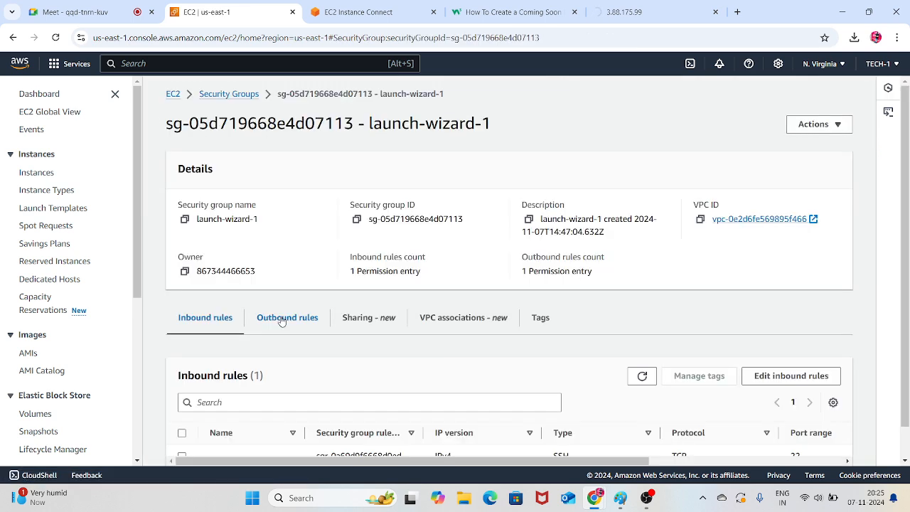
scroll(324, 298, "down", 1)
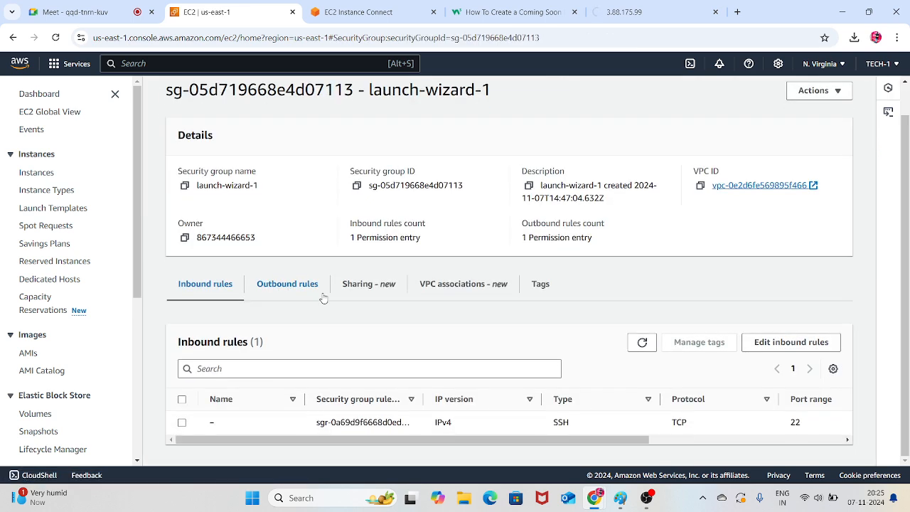
left_click(800, 343)
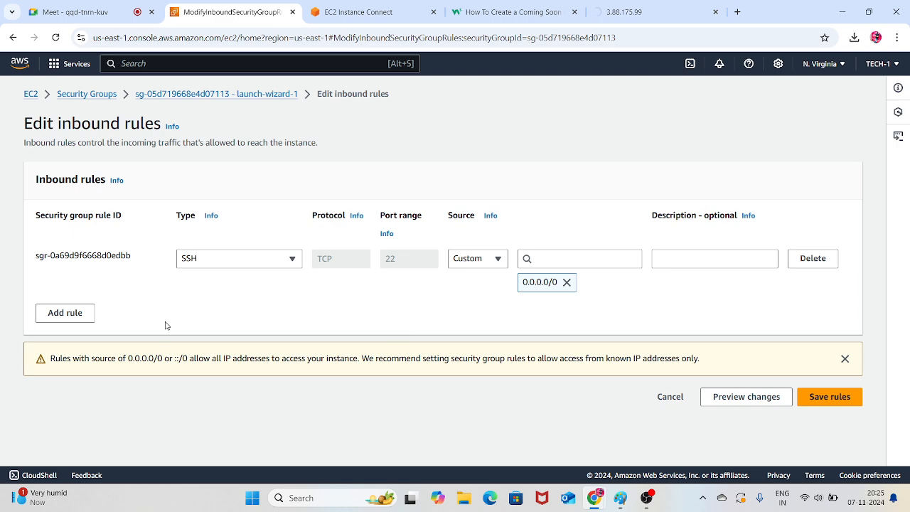
Add an inbound rule to launch-wizard-1 of type HTTP with source Anywhere-IPv4 and save the rules
left_click(89, 321)
left_click(229, 305)
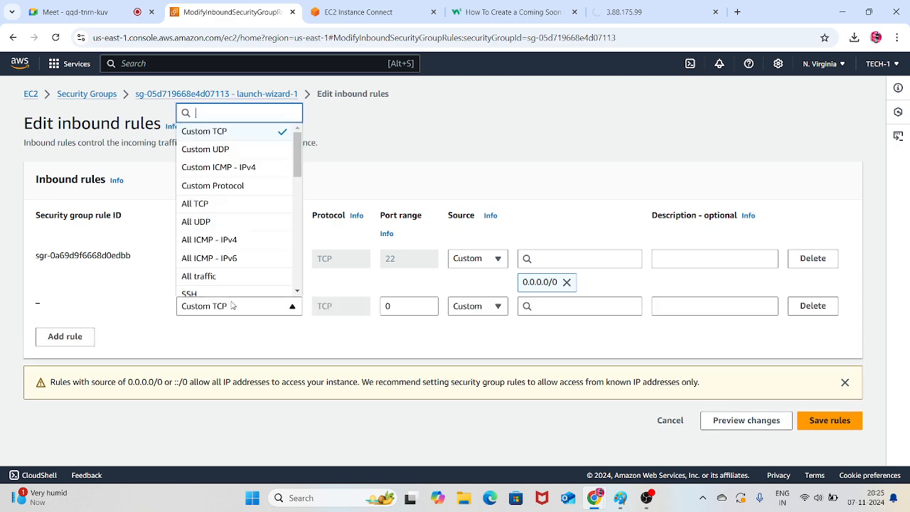
scroll(242, 249, "down", 3)
scroll(214, 248, "down", 2)
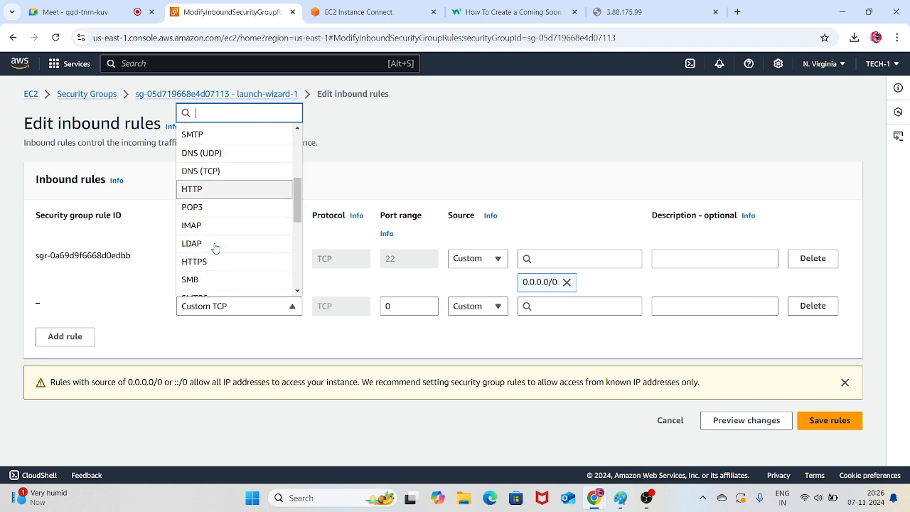
left_click(213, 191)
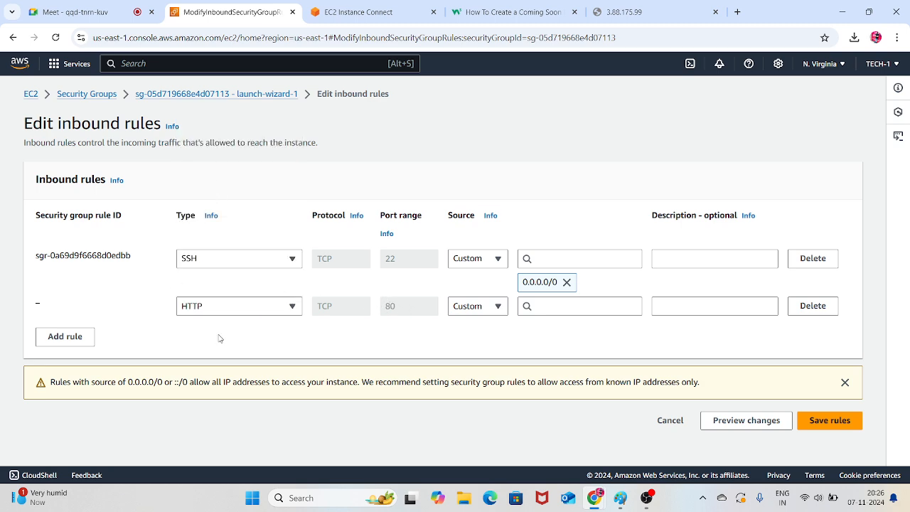
left_click(497, 307)
left_click(481, 342)
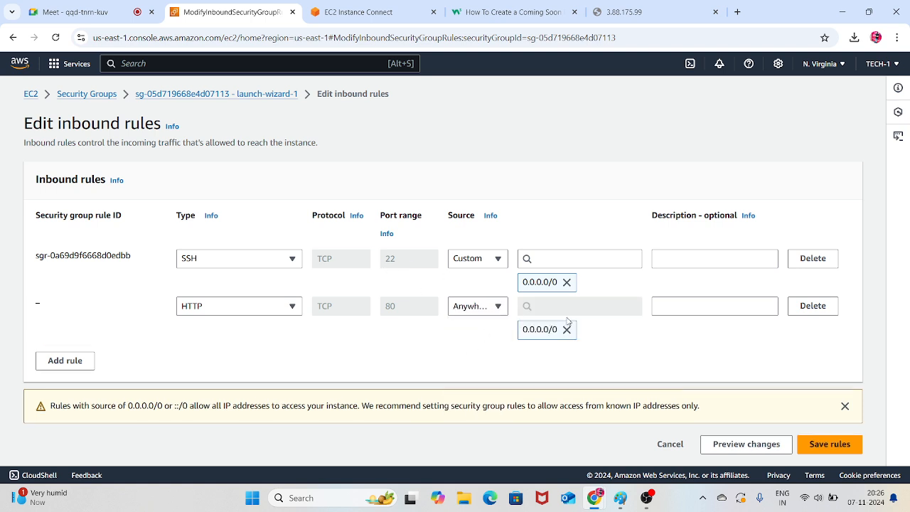
left_click(832, 444)
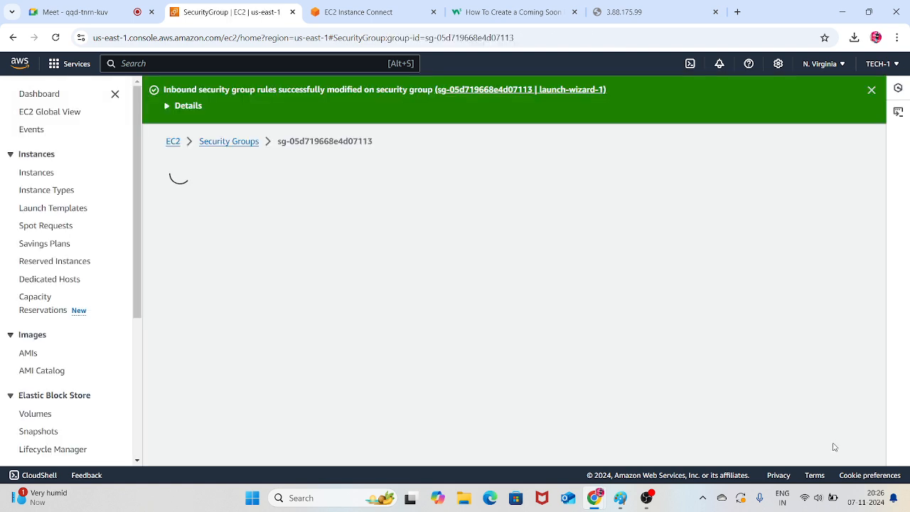
Reload the 3.88.175.99 page to recheck SERVER-1's site, and look through the Coming Soon example's CSS and JavaScript code while it loads
left_click(619, 12)
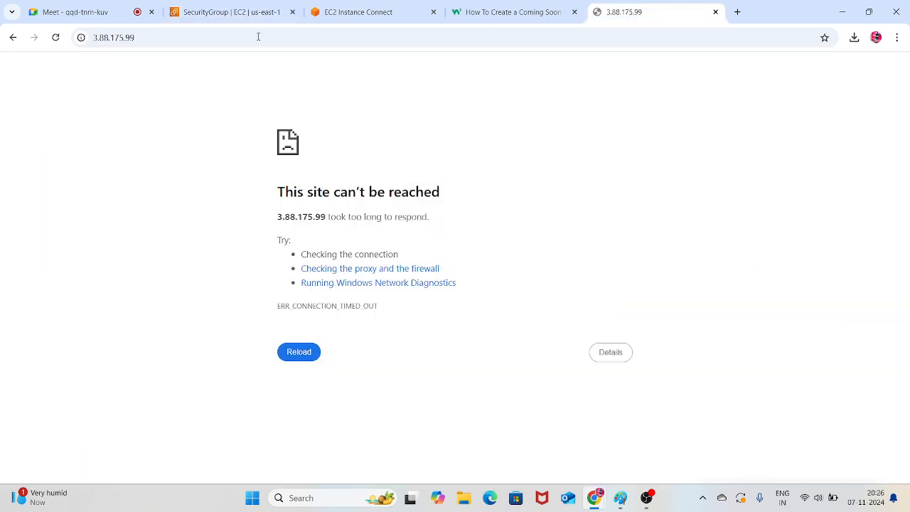
left_click(56, 37)
left_click(551, 13)
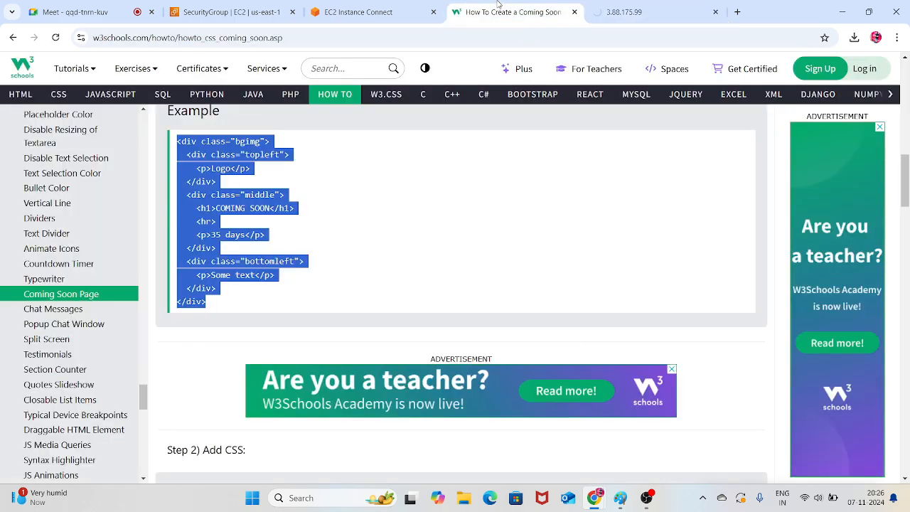
scroll(336, 349, "down", 3)
scroll(337, 304, "down", 6)
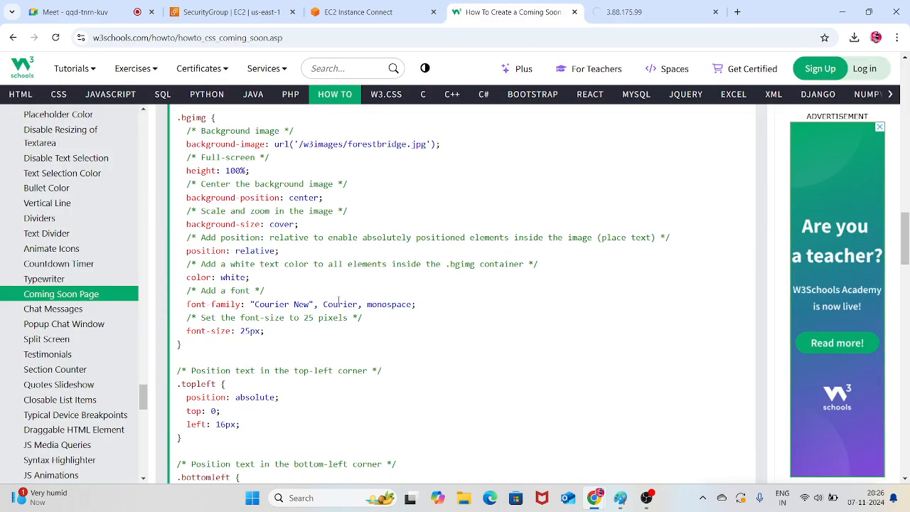
scroll(339, 298, "down", 12)
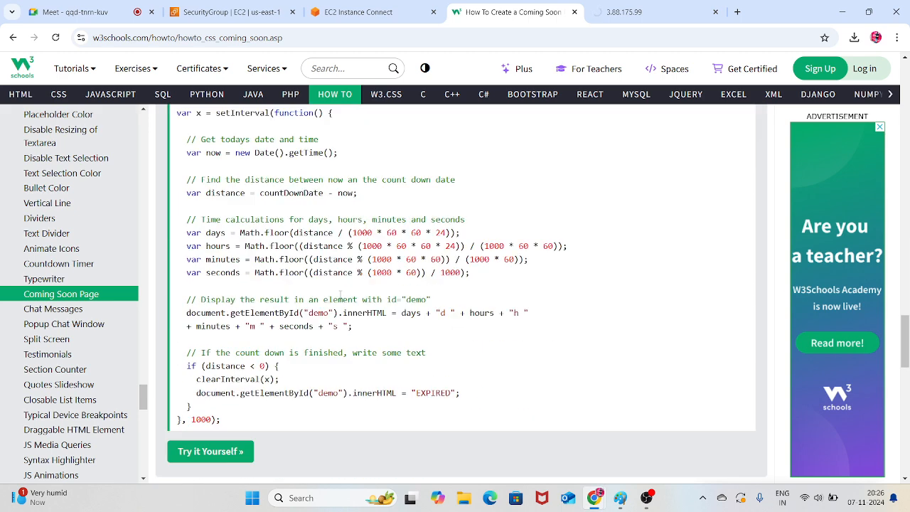
left_click(625, 12)
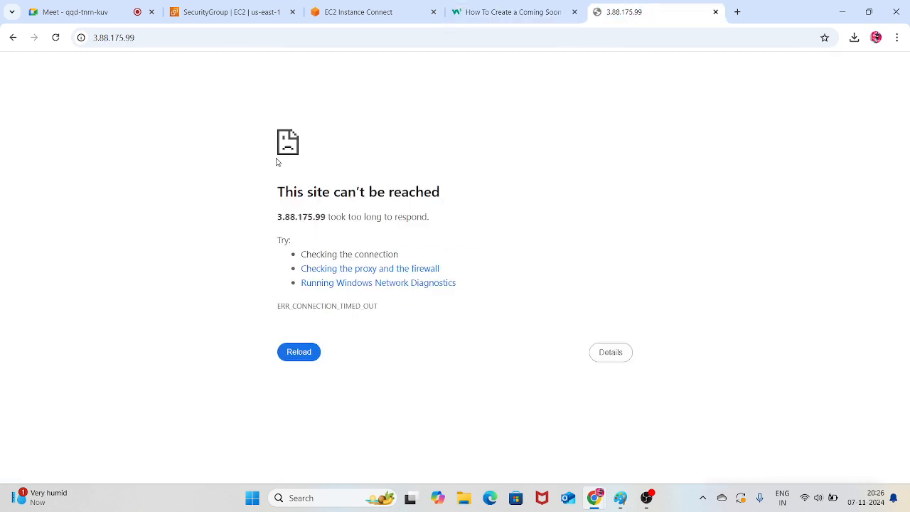
left_click(57, 37)
left_click(512, 12)
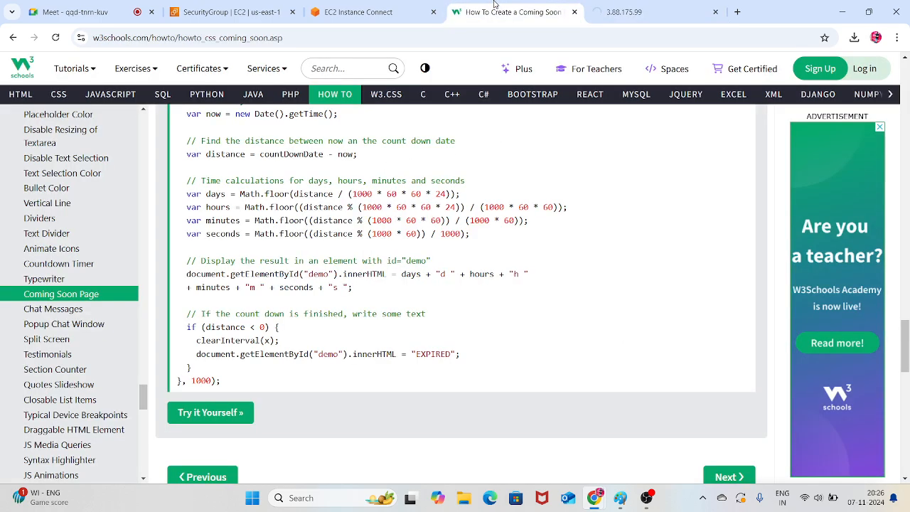
Check the web service on SERVER-1 with "systemctl status httpd", and look at the 3.88.175.99 page again
left_click(359, 12)
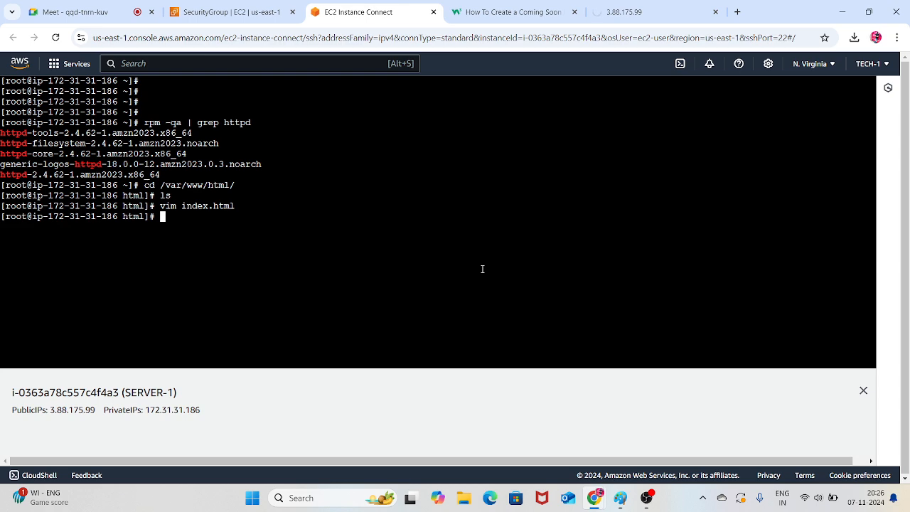
type("systemctl status httpd")
key("Return")
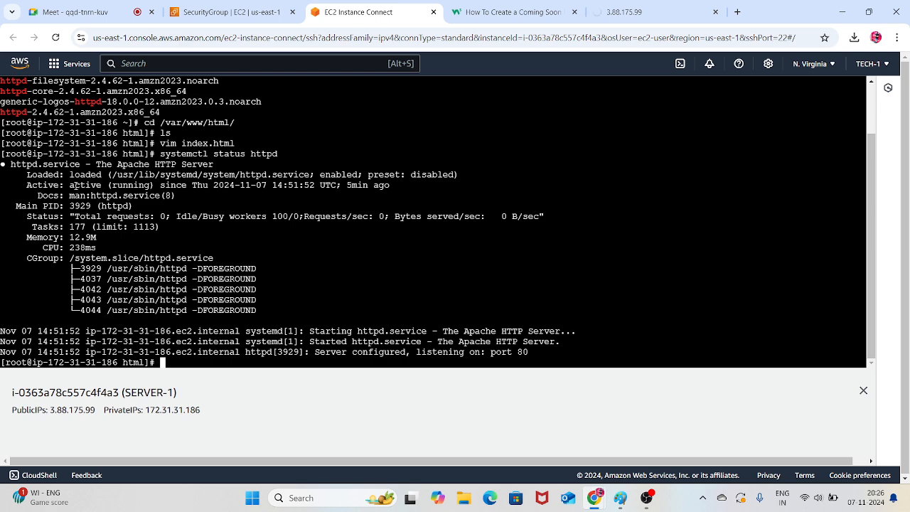
left_click(644, 8)
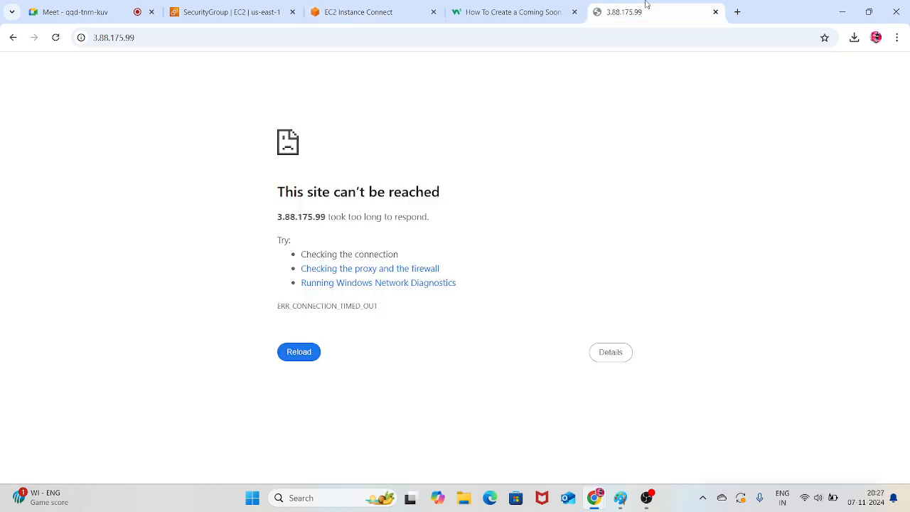
Reopen index.html in vim in SERVER-1's terminal and delete all of its lines
left_click(370, 11)
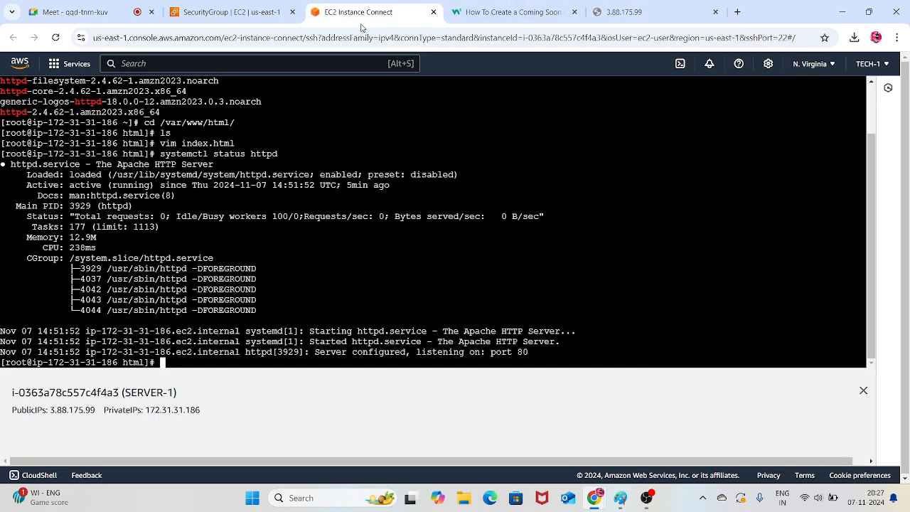
key("Up")
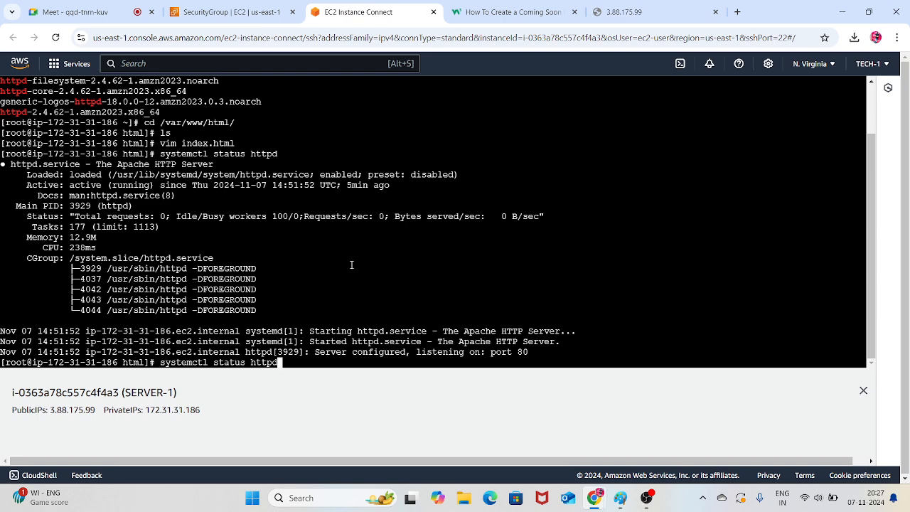
key("Up")
key("Return")
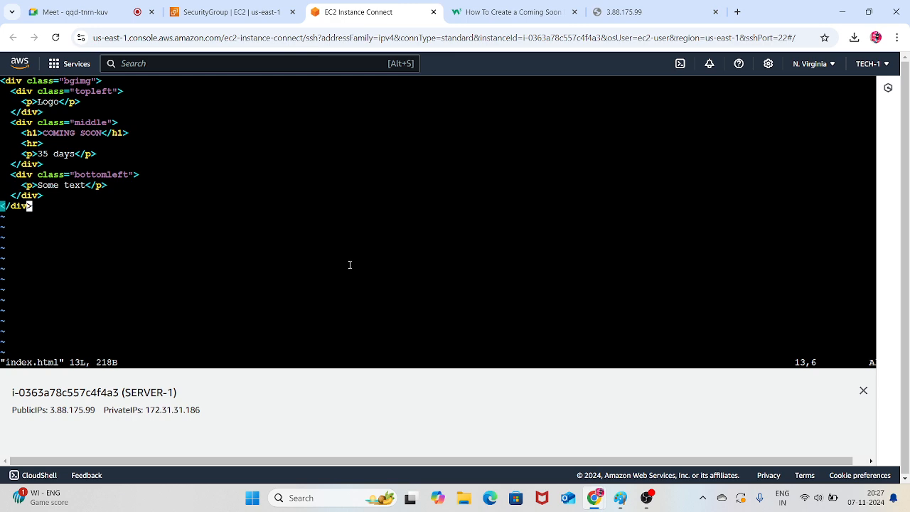
key("Up")
key("Up")
key("Up")
key("Up")
key("Up")
key("Up")
key("Up")
key("Up")
key("Up")
key("Up")
key("Up")
key("Up")
key("Left")
key("Left")
key("Left")
key("Left")
key("Left")
key("Right")
key("d")
key("d")
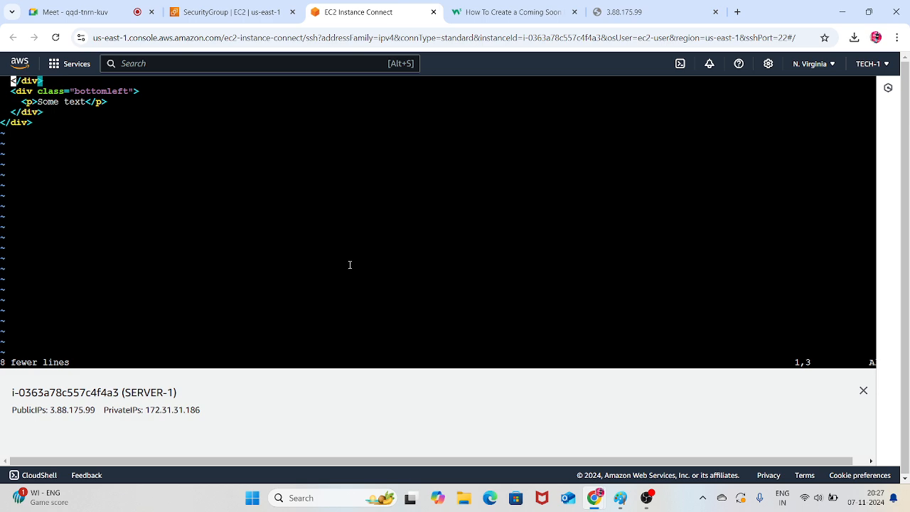
key("d")
key("d")
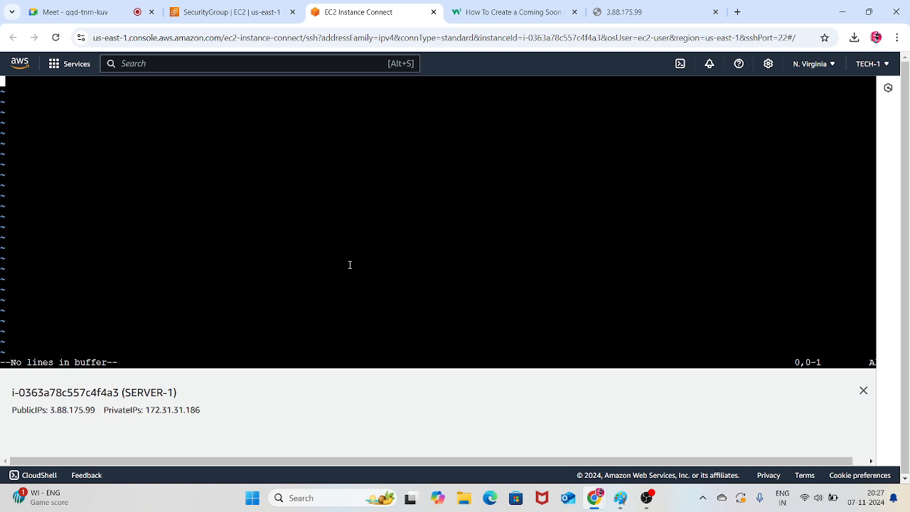
Insert the text "welcome to all aws elb-1" into index.html, then save and quit vim with ":wq!"
type("iw")
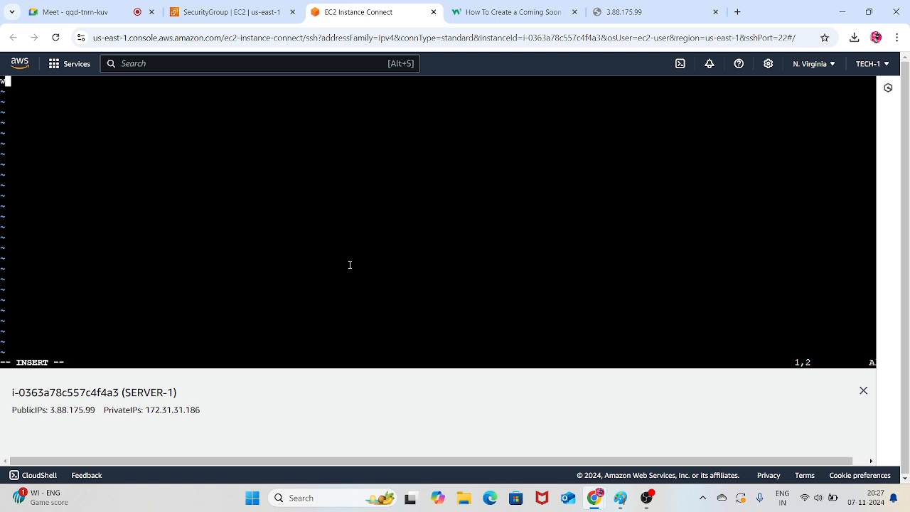
type("elcome to all aws e")
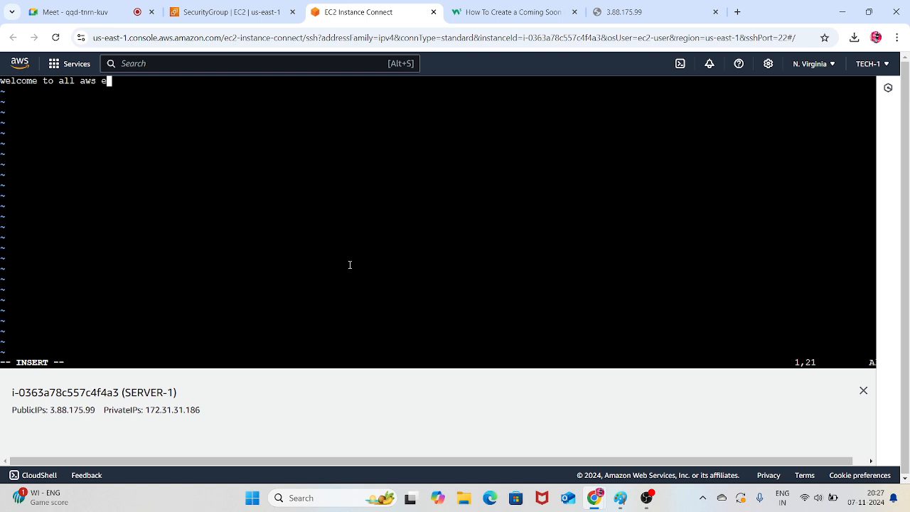
type("lb-1")
key("Escape")
key("shift+colon")
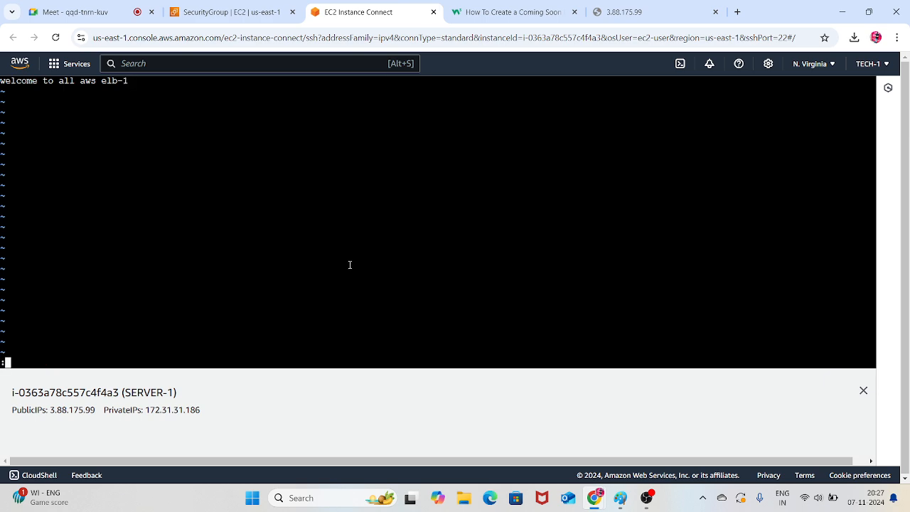
type("wq!")
key("Return")
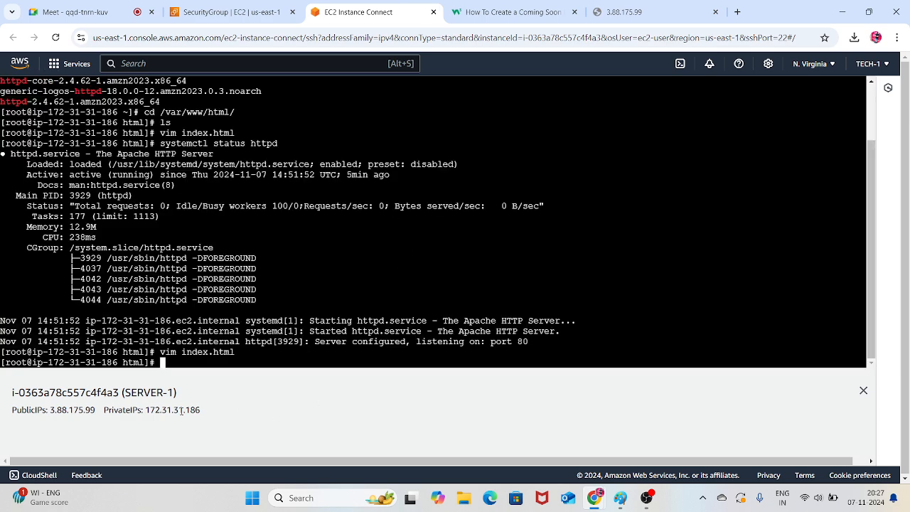
Reload the 3.88.175.99 page to check the rewritten index.html, and return to SERVER-1's terminal
left_click(628, 10)
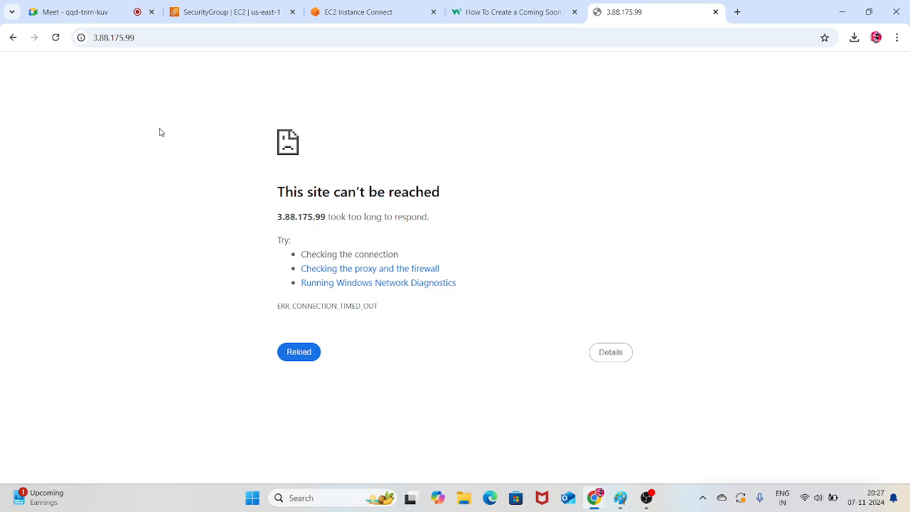
left_click(56, 37)
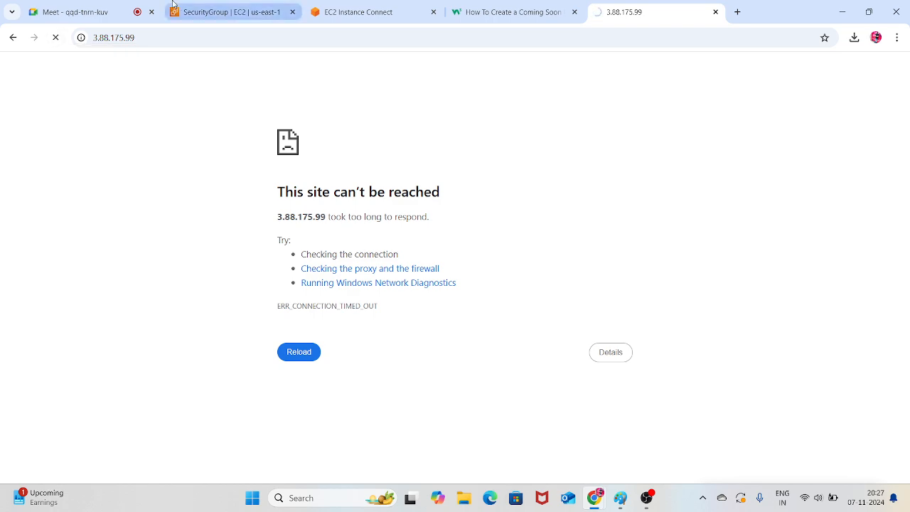
left_click(355, 4)
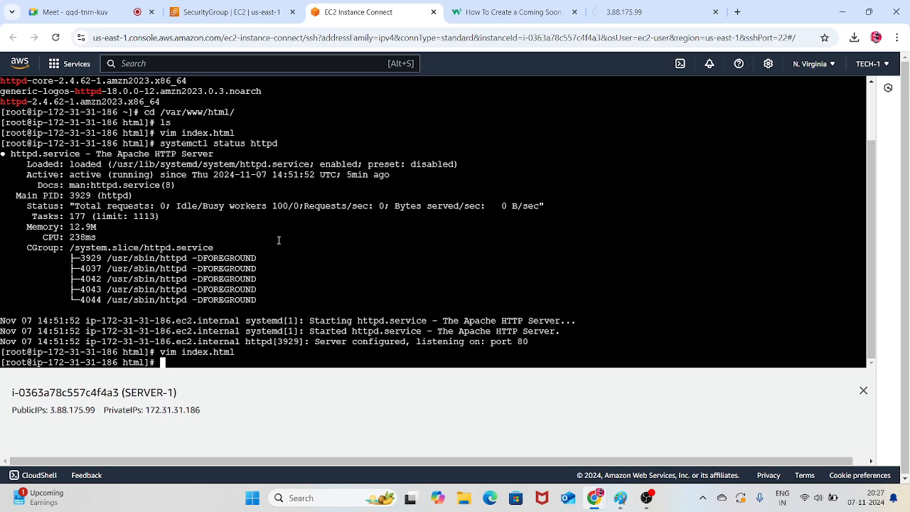
Return to the launch-wizard-1 security group and open its inbound rules for editing
left_click(228, 12)
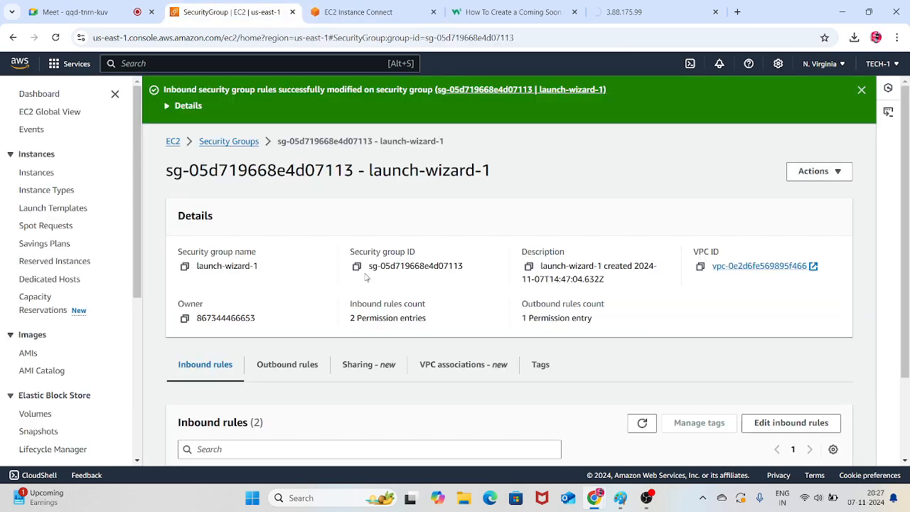
scroll(366, 272, "down", 2)
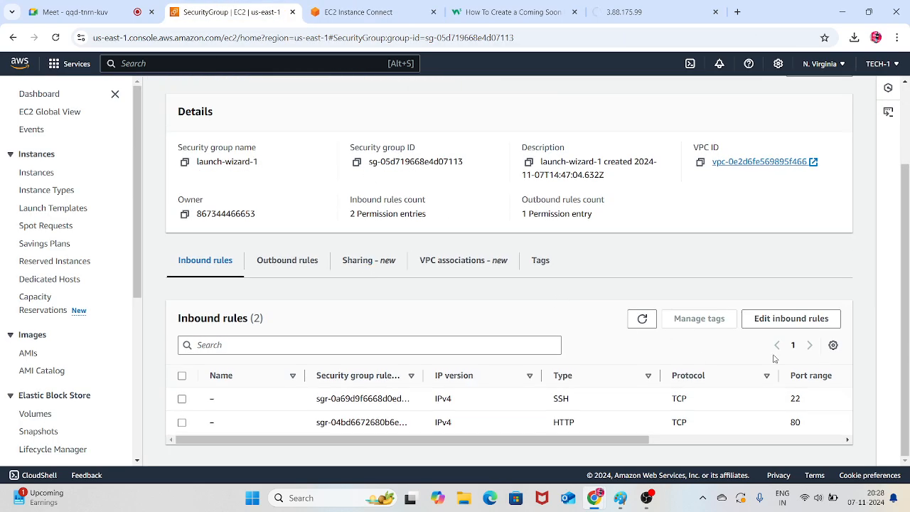
left_click(782, 323)
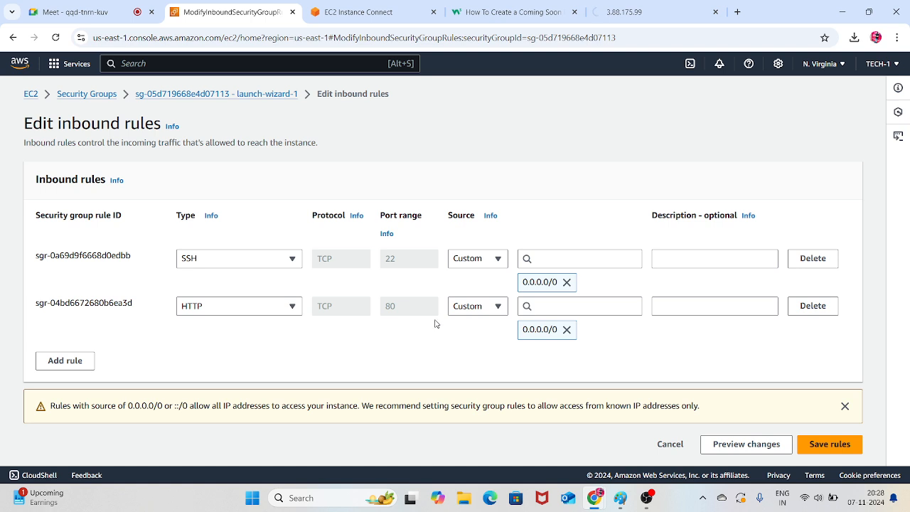
Try to set the existing HTTP rule's source to Anywhere-IPv4 and save the rules
left_click(489, 311)
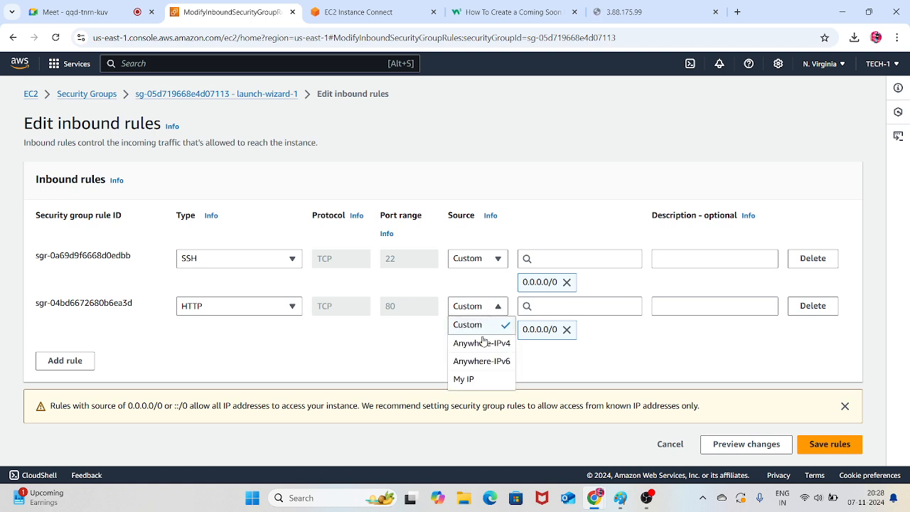
left_click(482, 343)
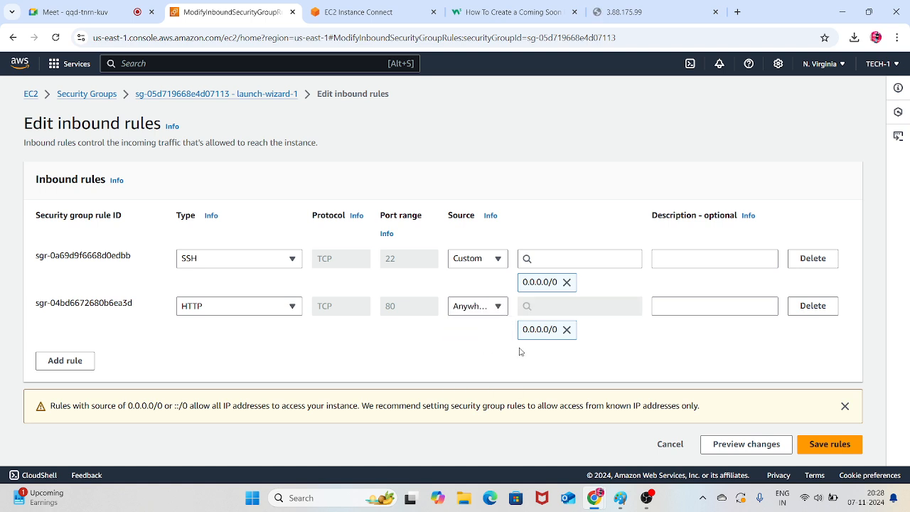
left_click(830, 444)
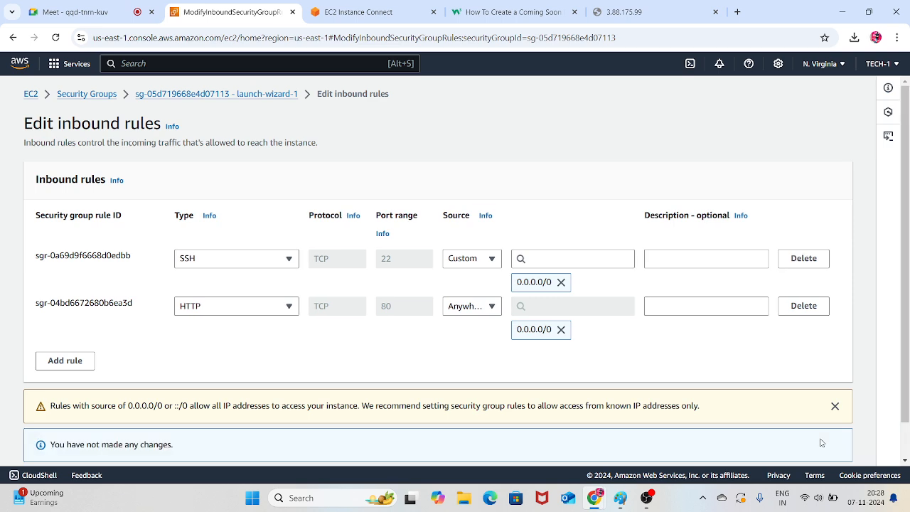
scroll(639, 321, "down", 1)
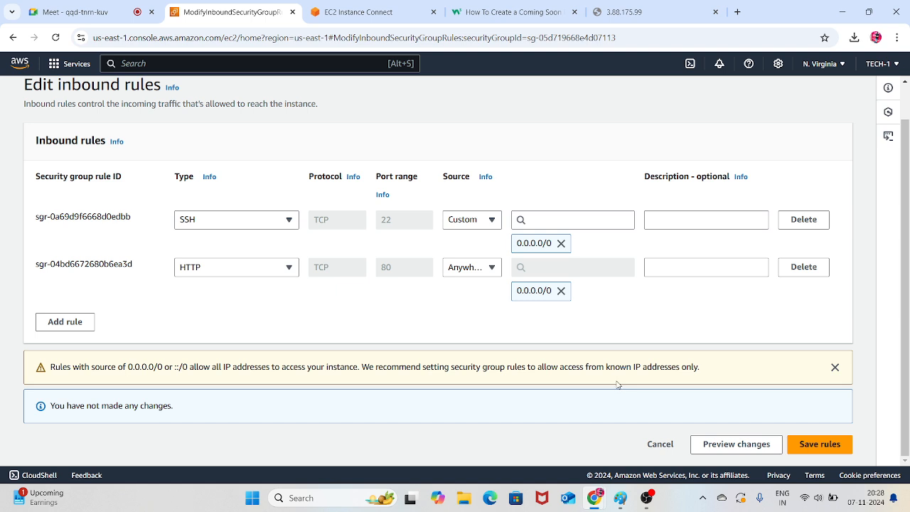
Replace the HTTP inbound rule with an All traffic rule whose source is Anywhere-IPv4, and save the rules
left_click(815, 275)
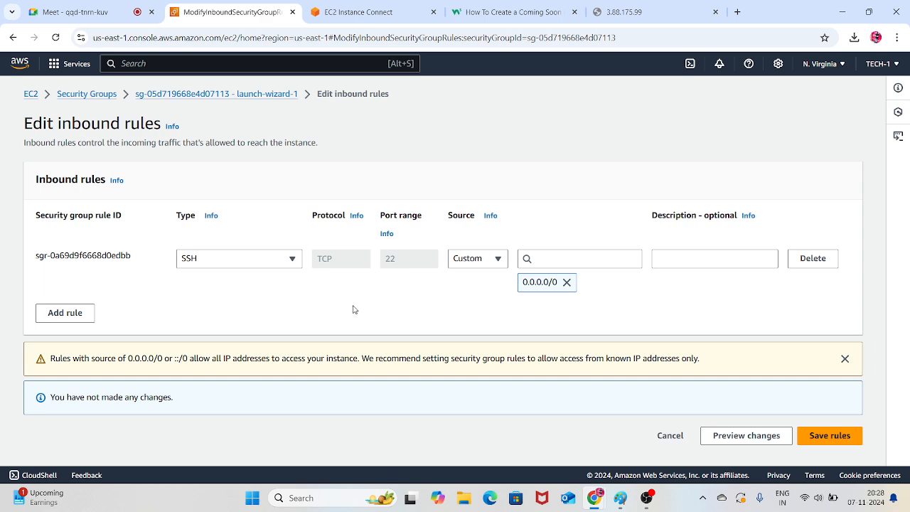
left_click(84, 322)
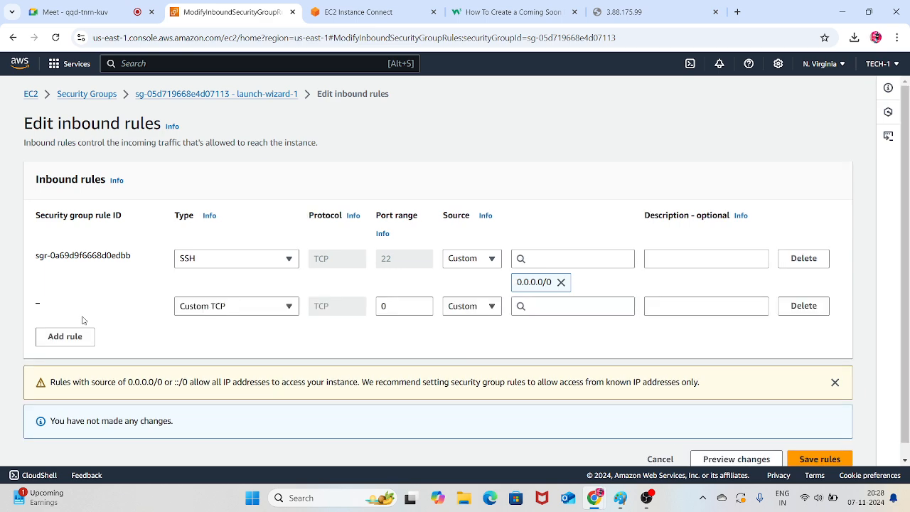
left_click(237, 307)
left_click(207, 277)
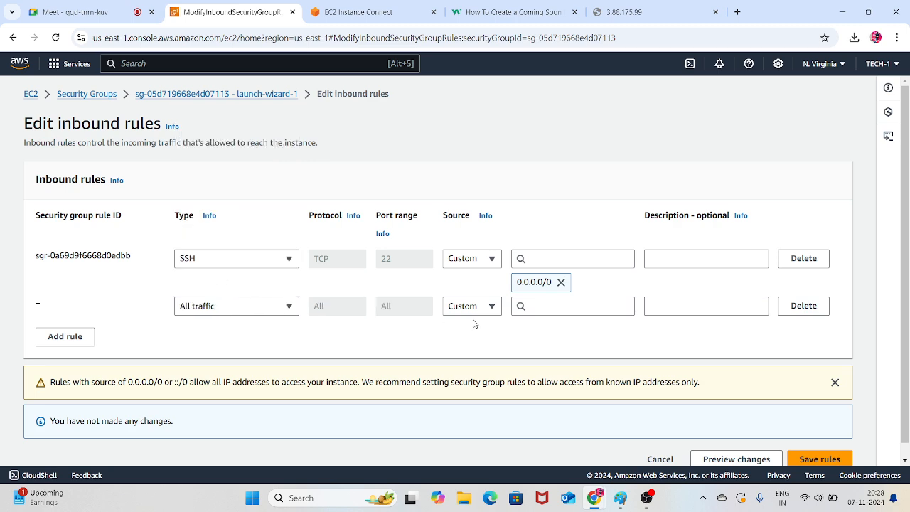
left_click(484, 307)
left_click(476, 342)
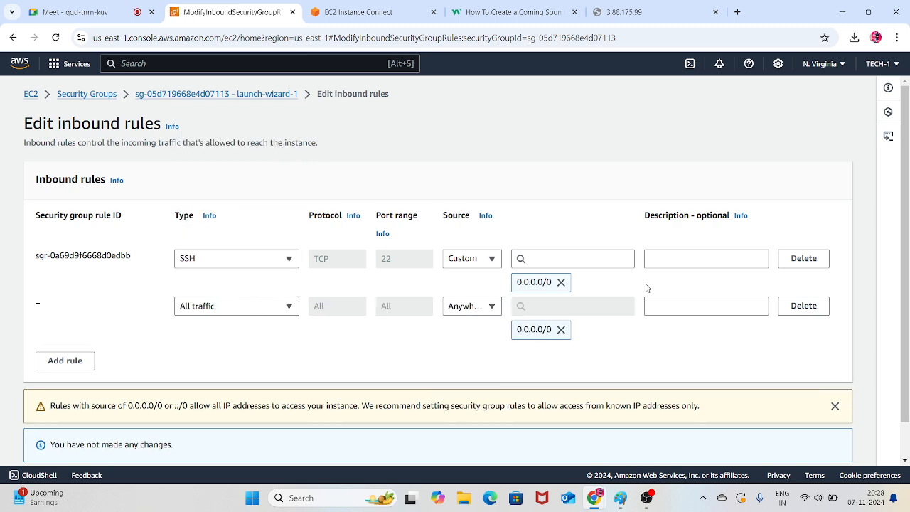
scroll(646, 287, "down", 2)
left_click(820, 443)
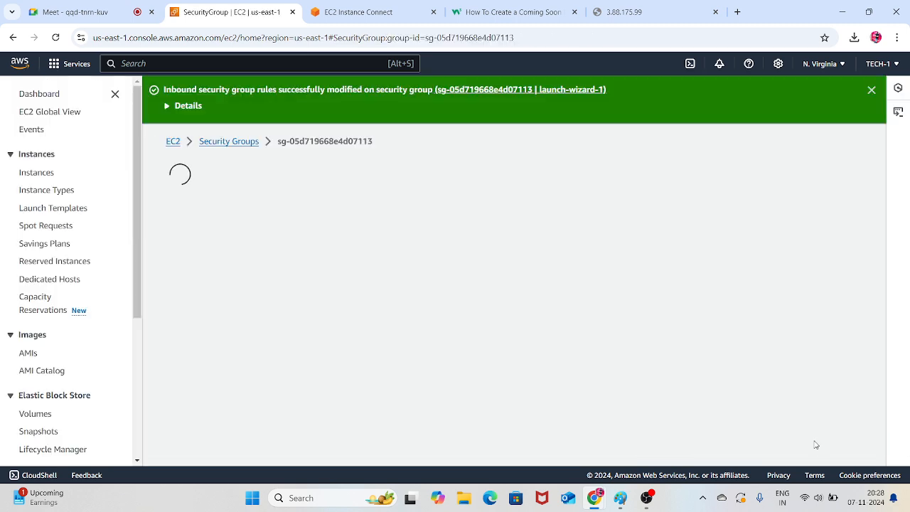
Reload the 3.88.175.99 page several times to test access under the new inbound rule
left_click(642, 6)
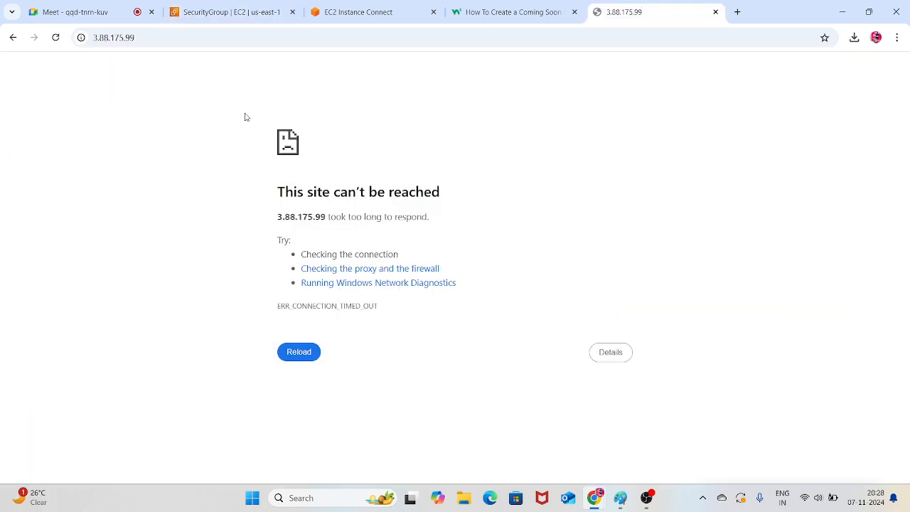
left_click(60, 40)
left_click(57, 39)
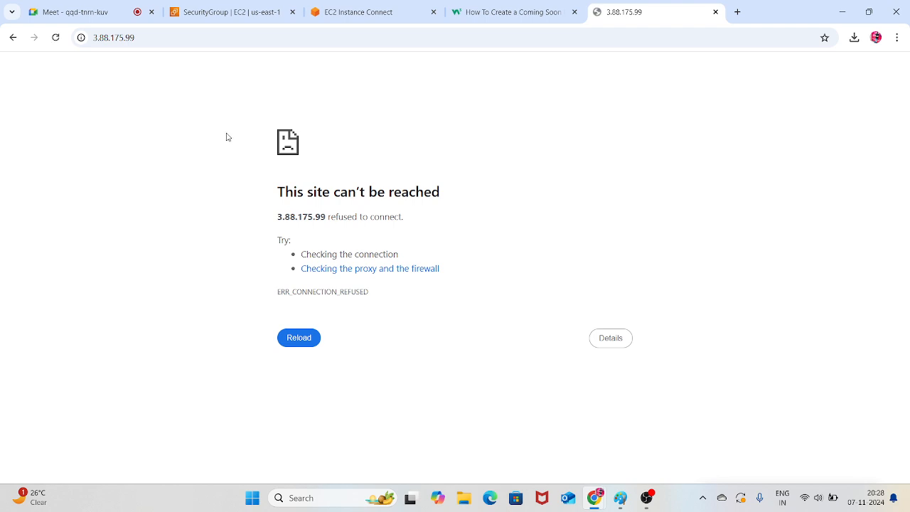
left_click(57, 39)
left_click(56, 38)
In SERVER-1's terminal, return to the home directory and start the web service with "systemctl start httpd"
left_click(365, 6)
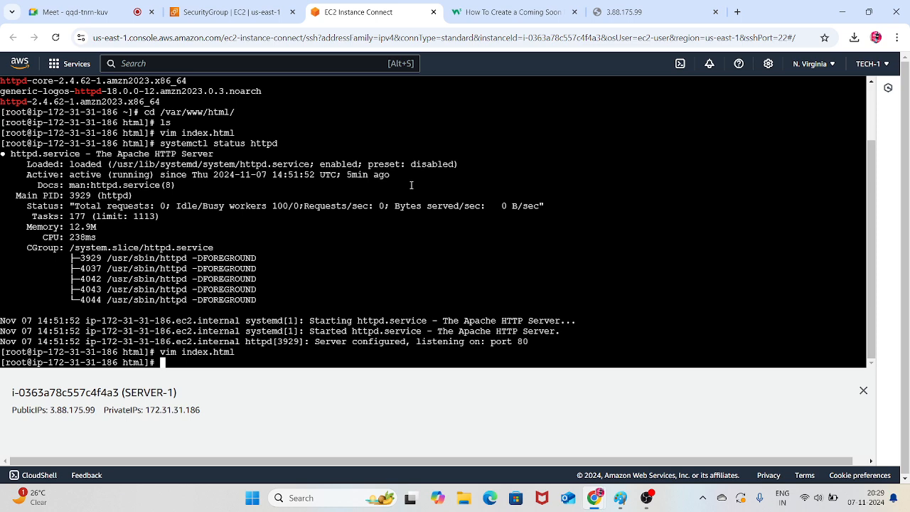
type("cd")
key("Return")
type("sys")
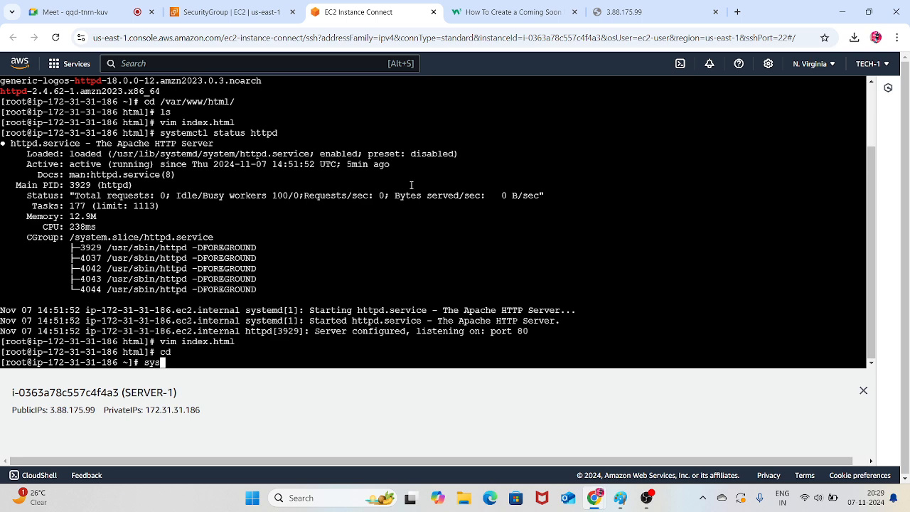
type("temctl start httpd")
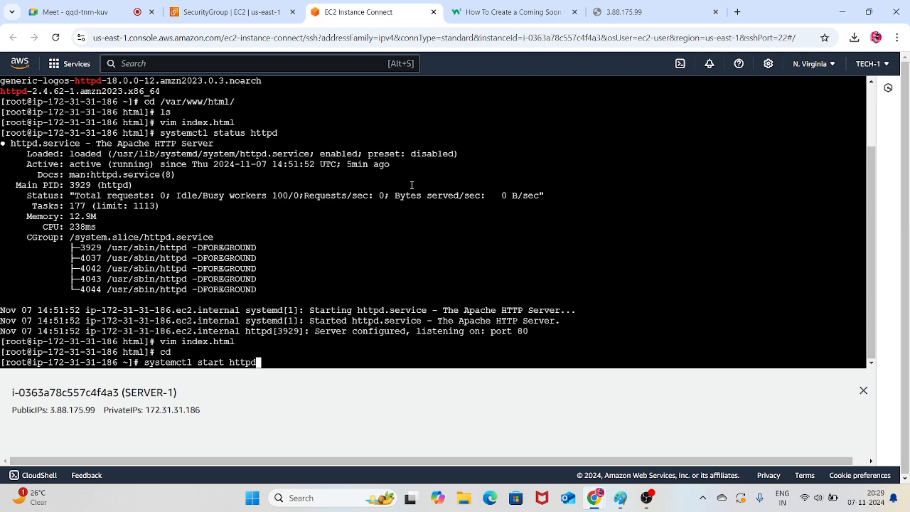
key("Return")
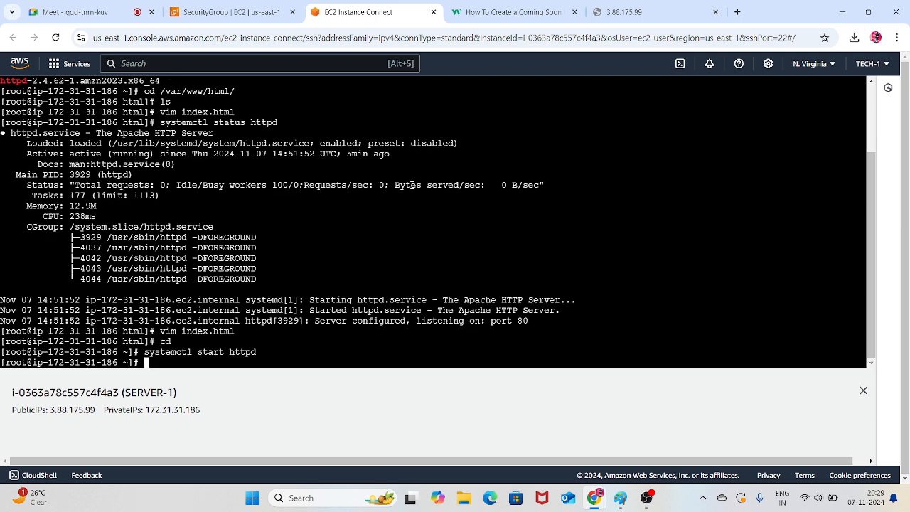
Reload the 3.88.175.99 page to recheck SERVER-1's web server, and return to its terminal
left_click(622, 12)
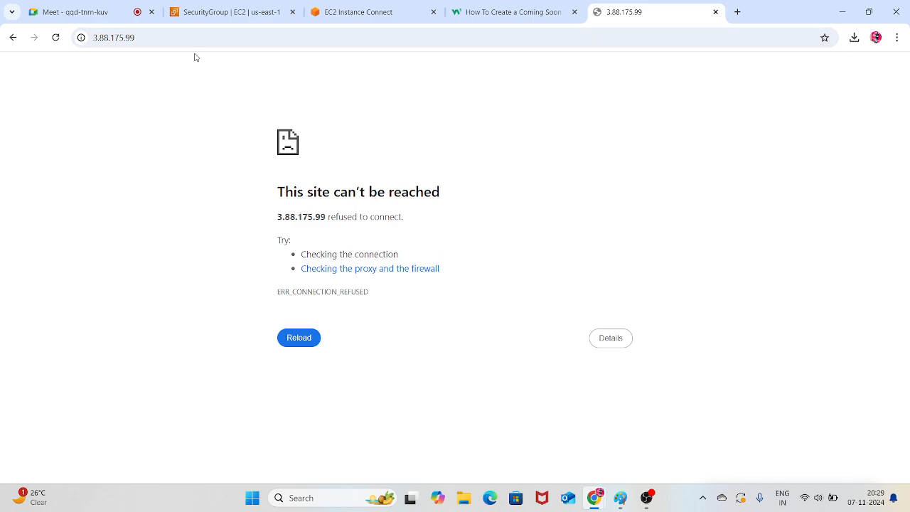
left_click(55, 37)
left_click(391, 12)
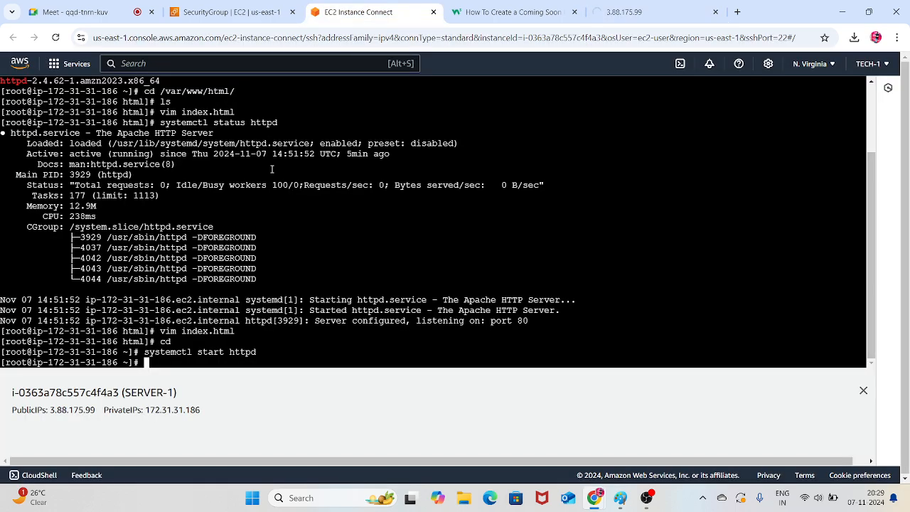
Select only SERVER-2 in the instances list and connect to it using EC2 Instance Connect
left_click(228, 12)
left_click(51, 175)
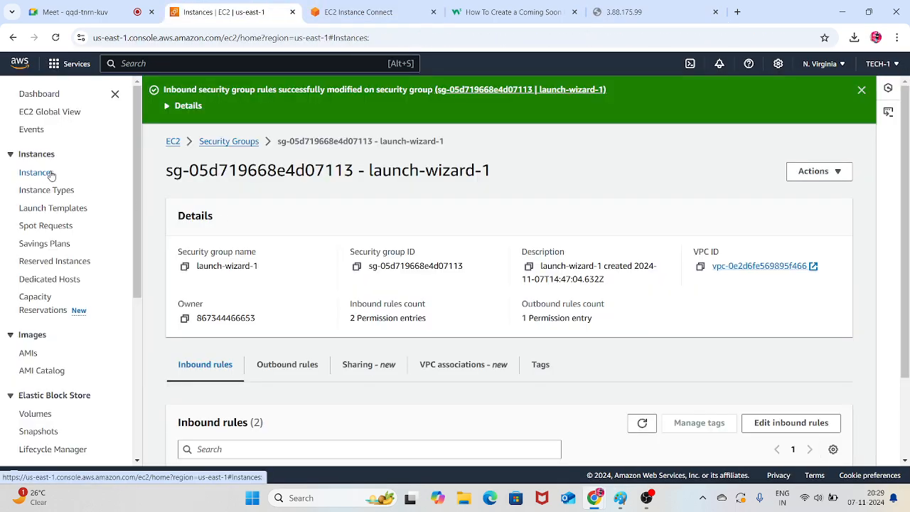
left_click(158, 155)
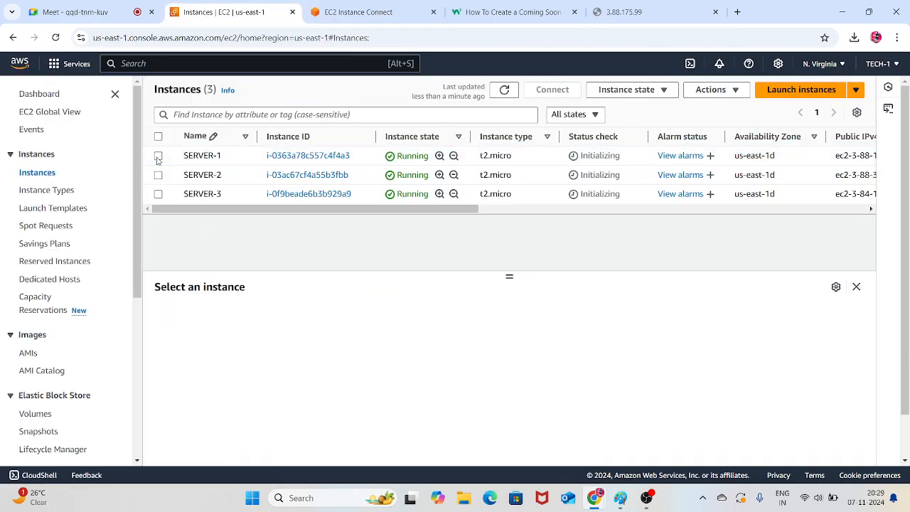
left_click(157, 175)
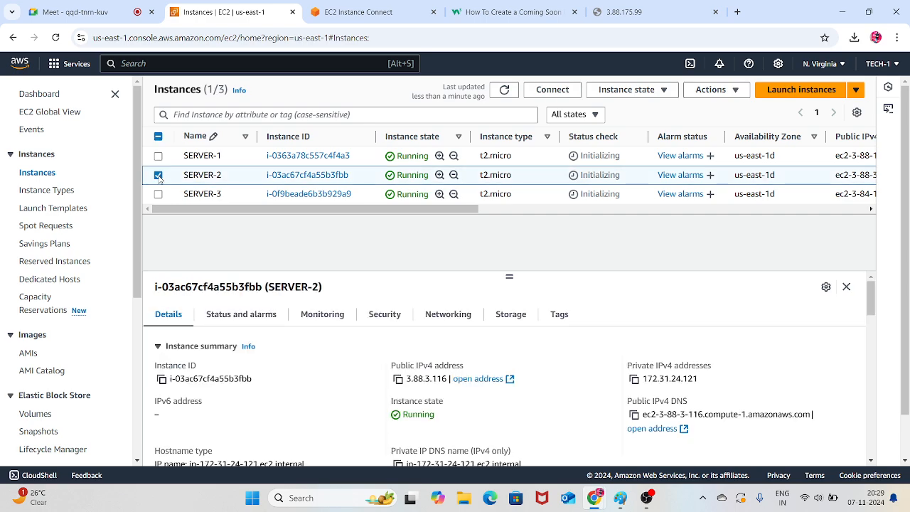
left_click(552, 90)
scroll(550, 213, "down", 3)
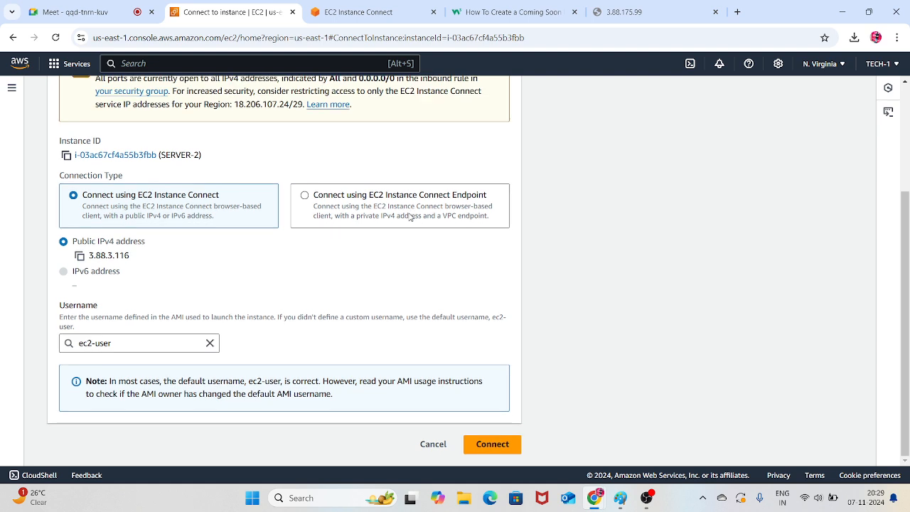
left_click(495, 451)
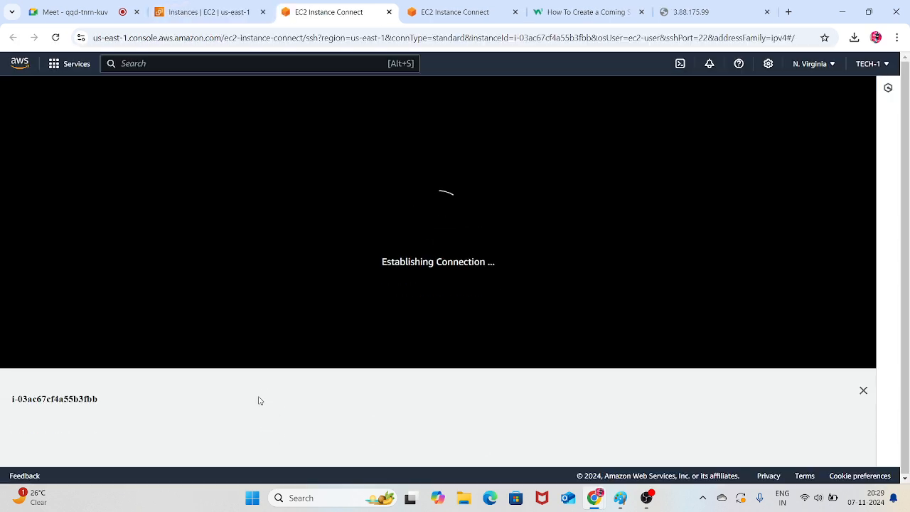
Close the 3.88.175.99 page and return to SERVER-2's terminal
left_click(696, 14)
left_click(767, 12)
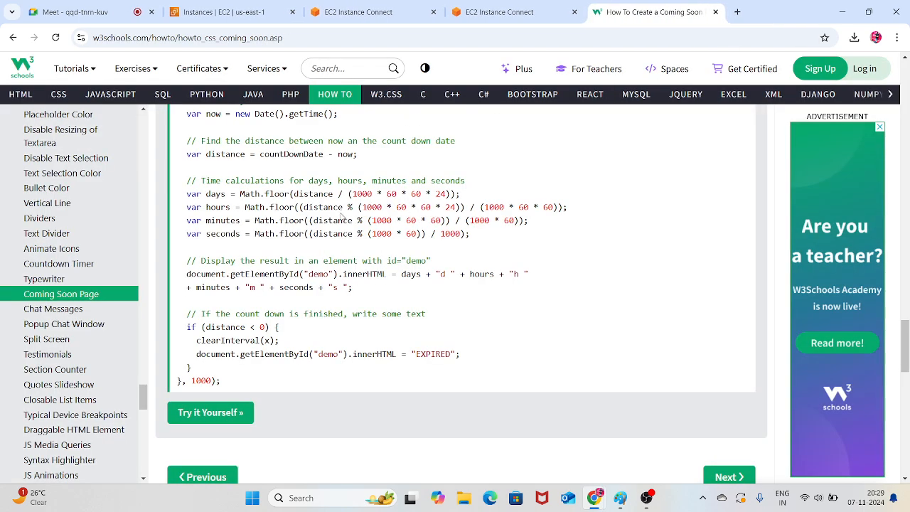
left_click(377, 12)
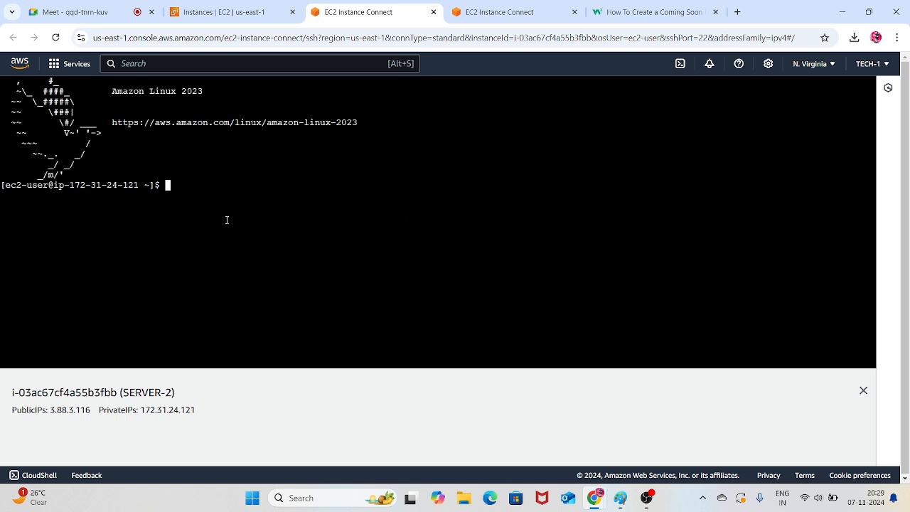
Switch to the root user on SERVER-2 with "sudo -i" and clear the terminal
type("sudo -i")
key("Return")
key("Return")
key("Return")
key("Return")
key("ctrl+l")
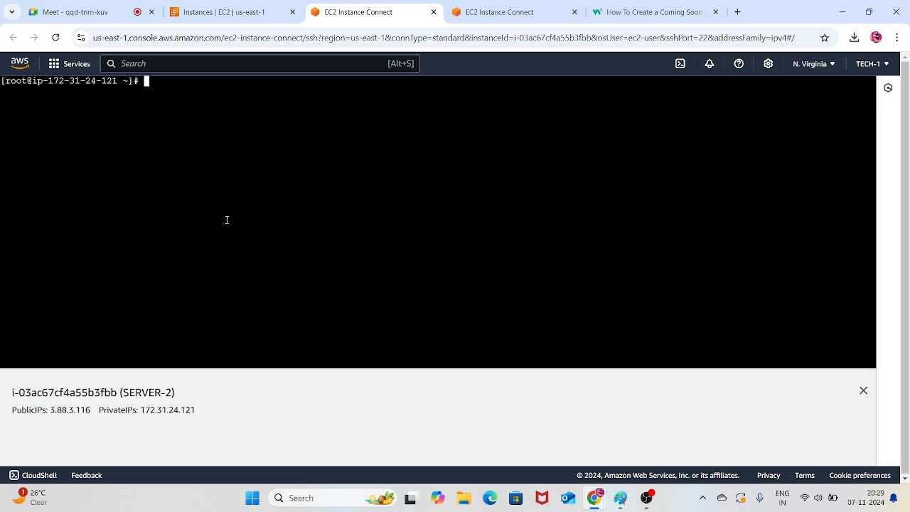
key("Return")
key("Return")
type("cd ")
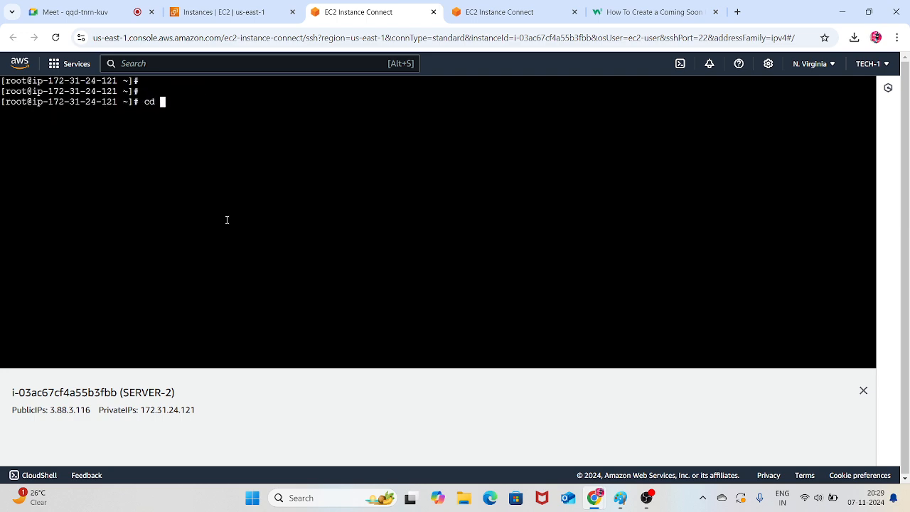
type("/var/w")
key("Tab")
key("Return")
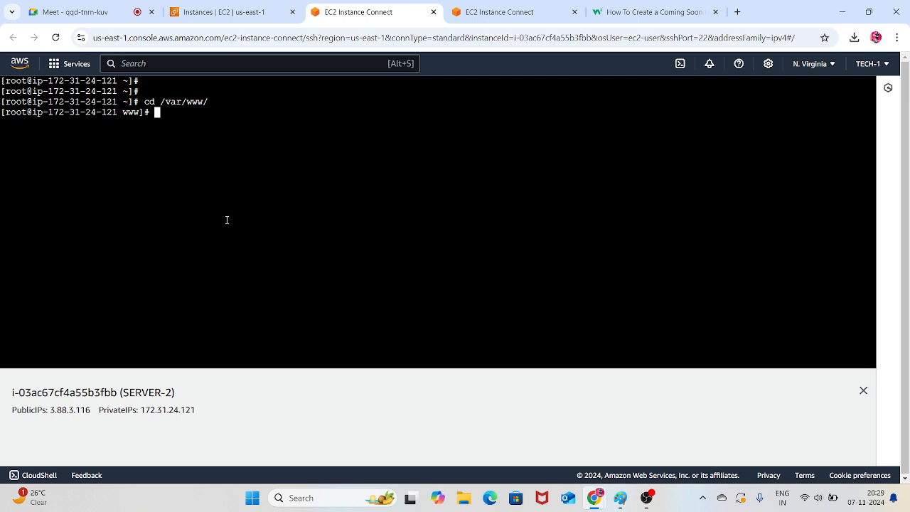
type("cd..")
key("Return")
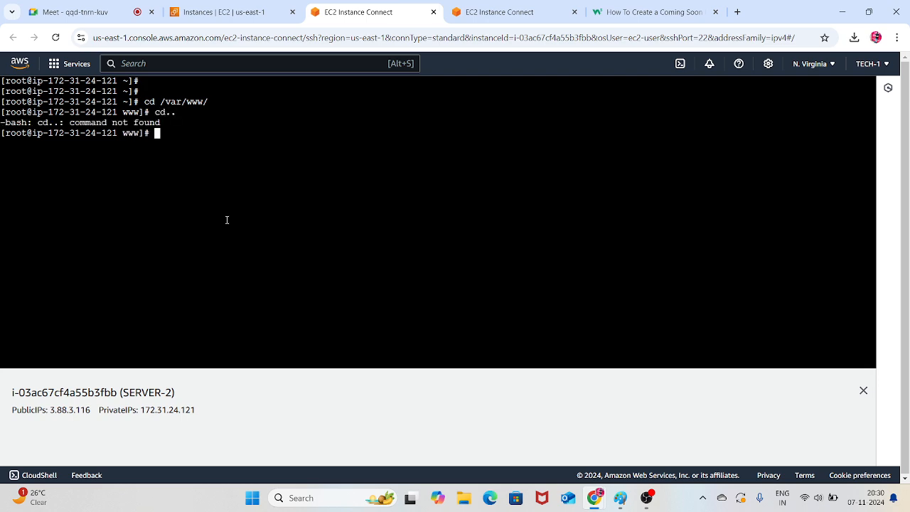
type("cd")
key("Return")
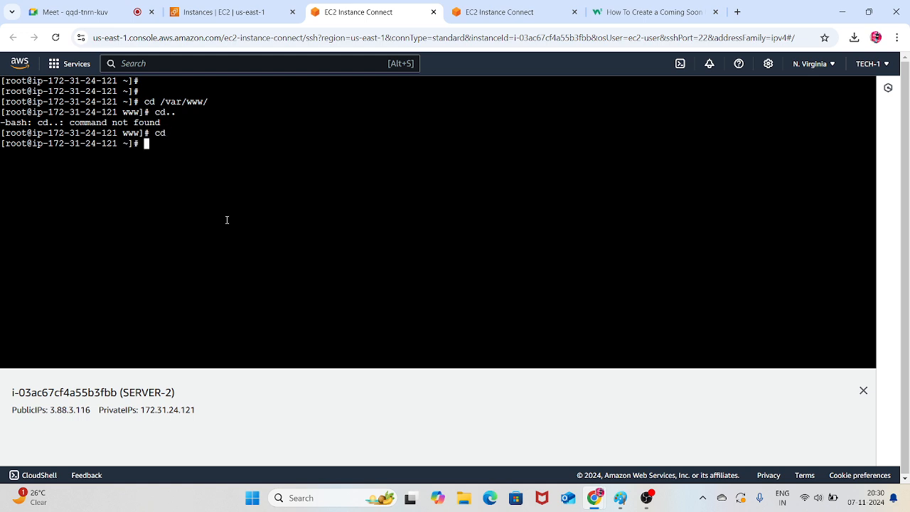
Change to the /var/www/html/ directory on SERVER-2 and list its contents
type("cd /var/www/h")
key("Tab")
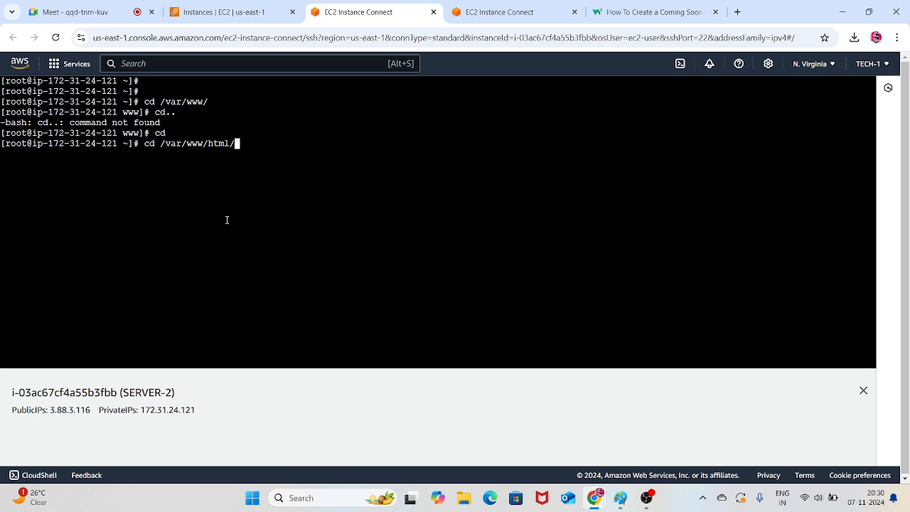
key("Return")
type("ls")
key("Return")
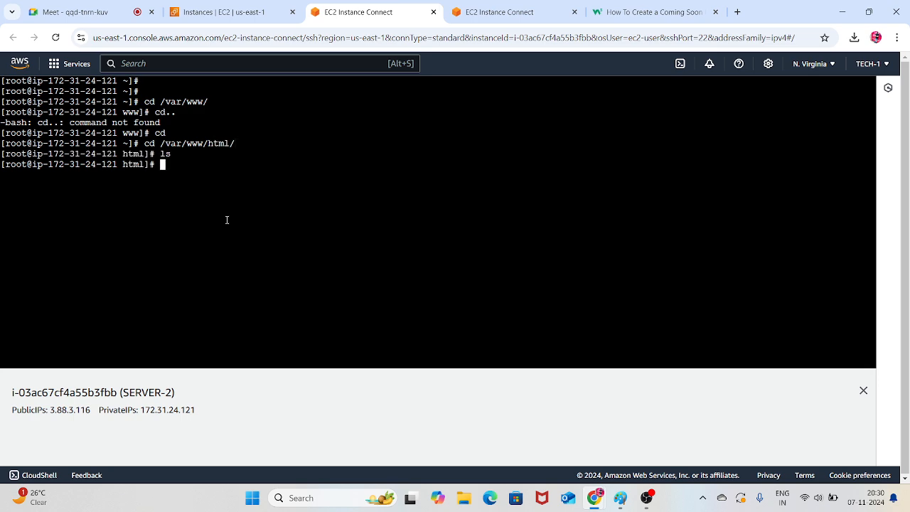
Create index.html in vim on SERVER-2 and insert the text "welcome to all aws elb-2"
type("vim index.html")
key("Return")
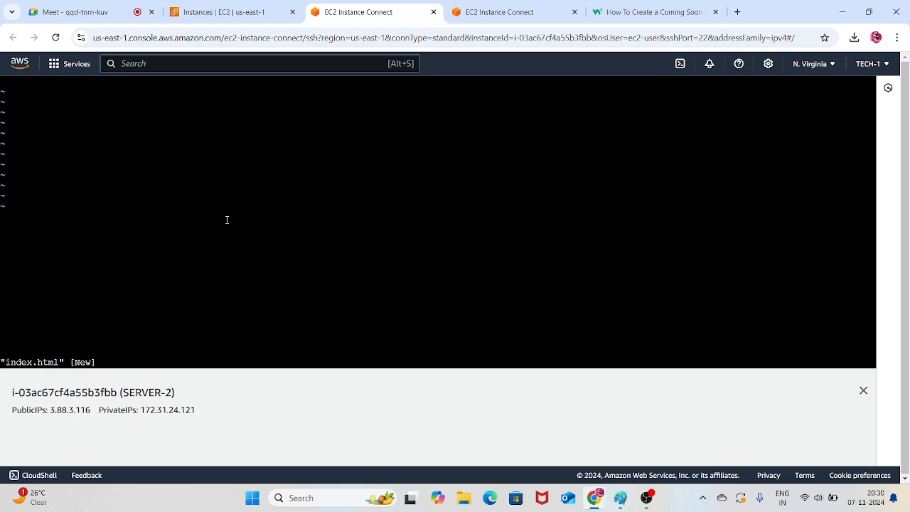
type("i")
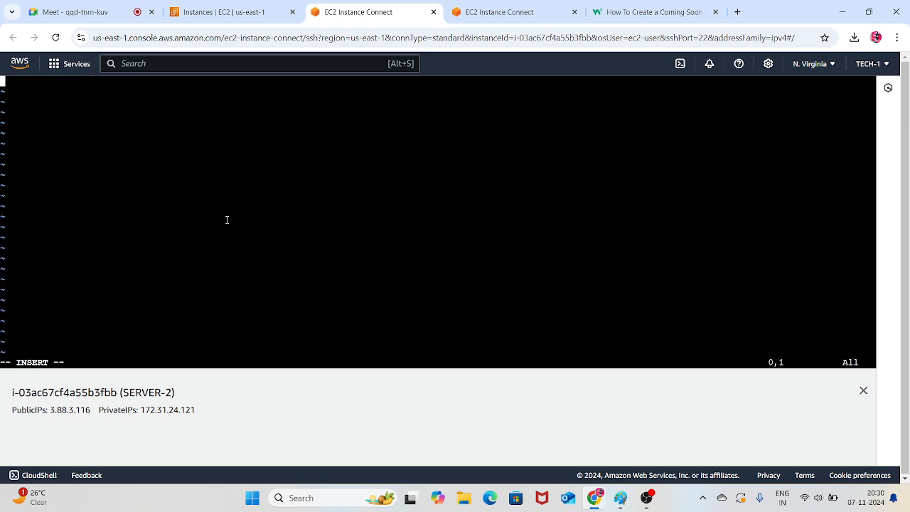
type("welcome to all a")
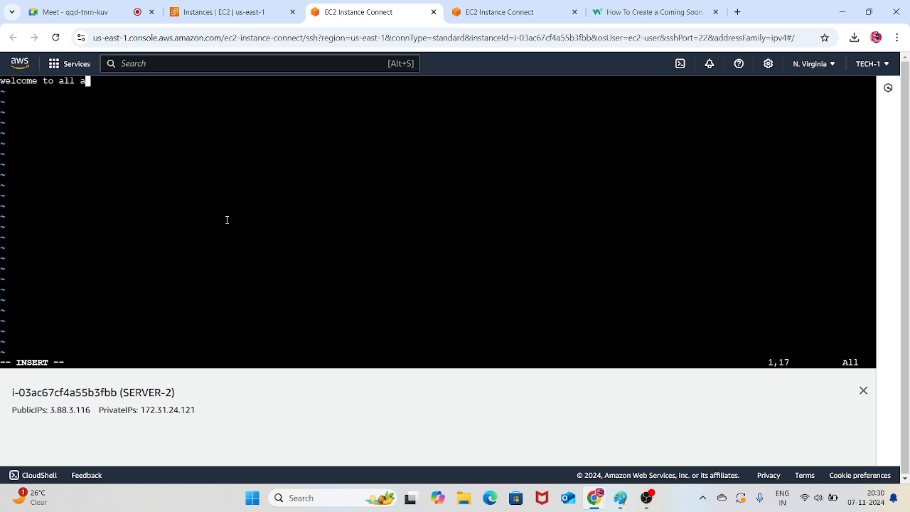
type("ws elb-2")
Save index.html and quit vim with ":wq!"
key("Escape")
type(":")
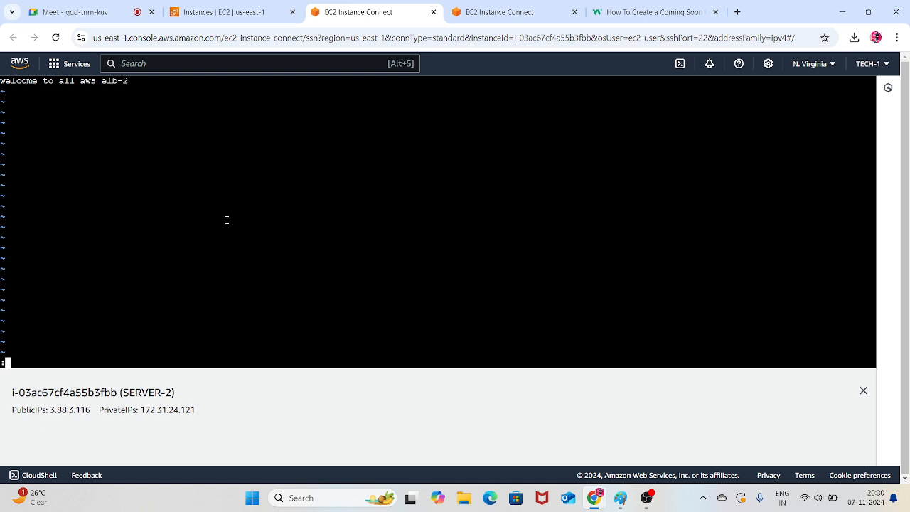
type("wq!")
key("Return")
key("Return")
key("Return")
key("Return")
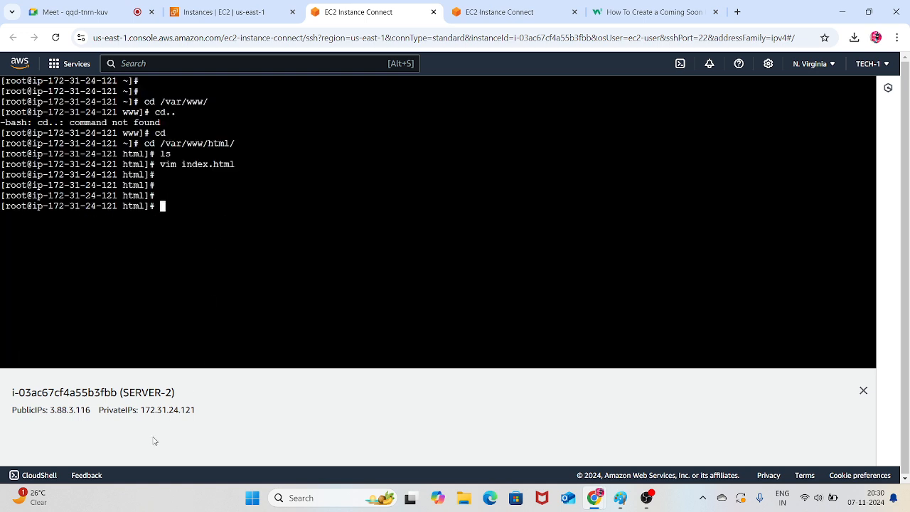
Copy SERVER-2's public IP 3.88.3.116 and open it in a new browser tab to check its page
left_click_drag(93, 410, 50, 410)
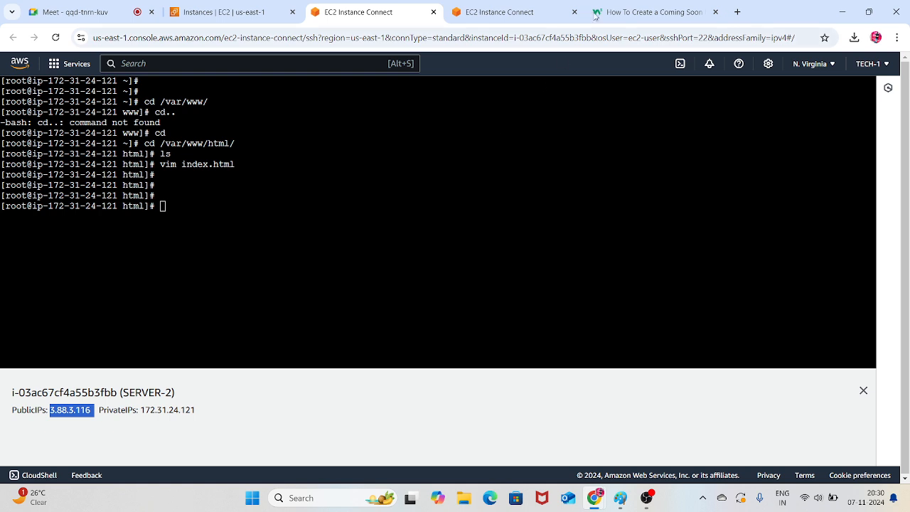
left_click(738, 11)
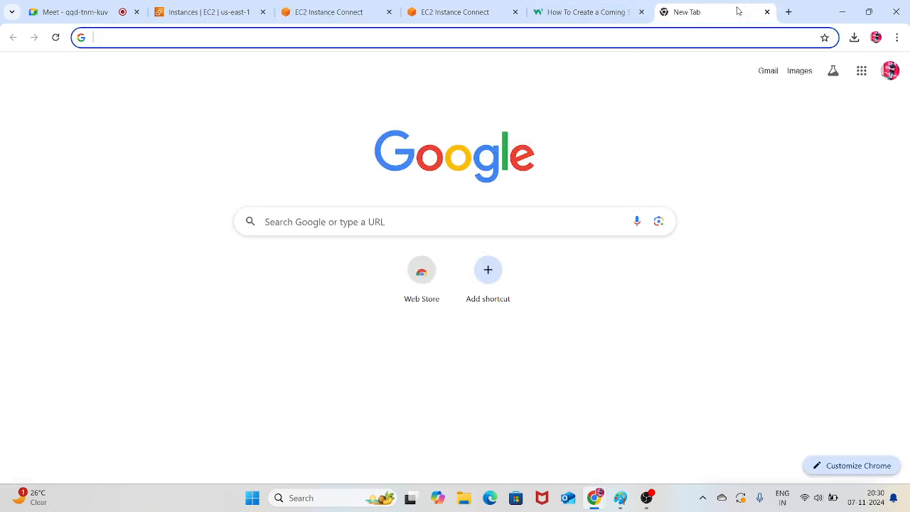
type("3.88.3.116")
key("Return")
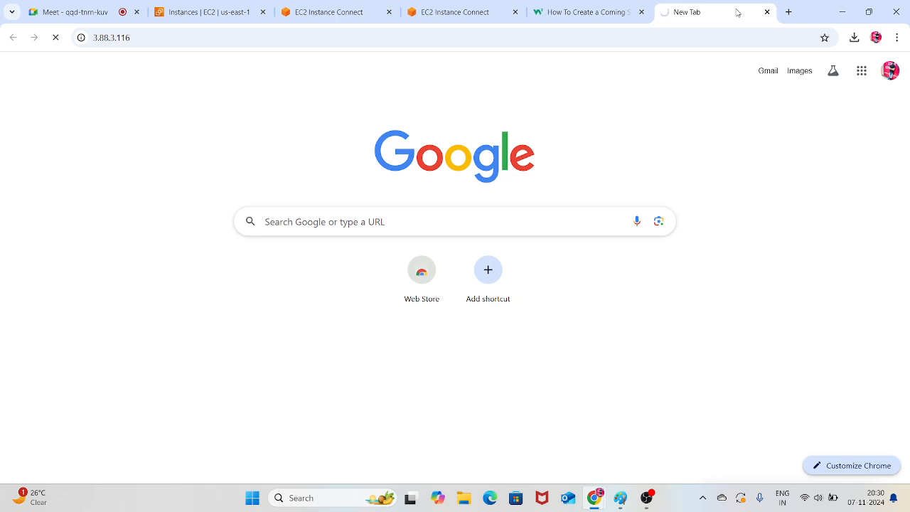
Reload the page at 3.88.3.116 and open the security details of the SERVER-2 instance in the EC2 console
key("F5")
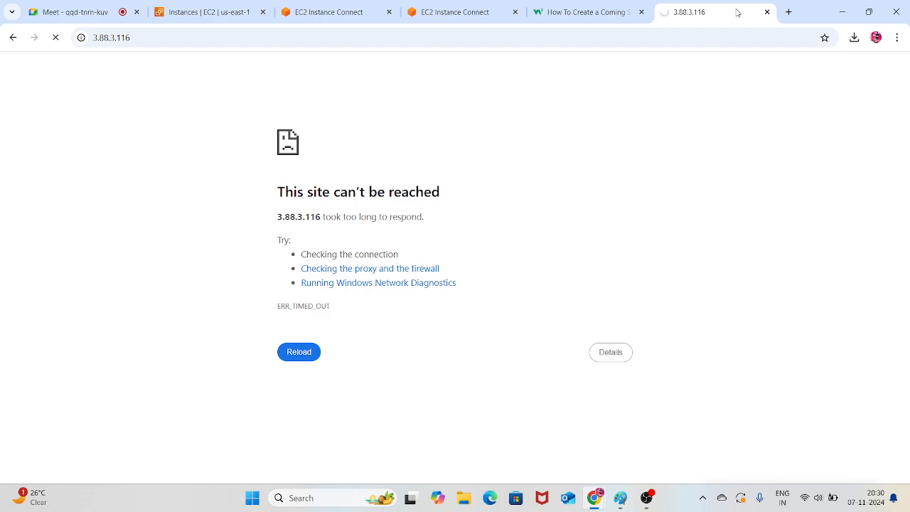
left_click(589, 11)
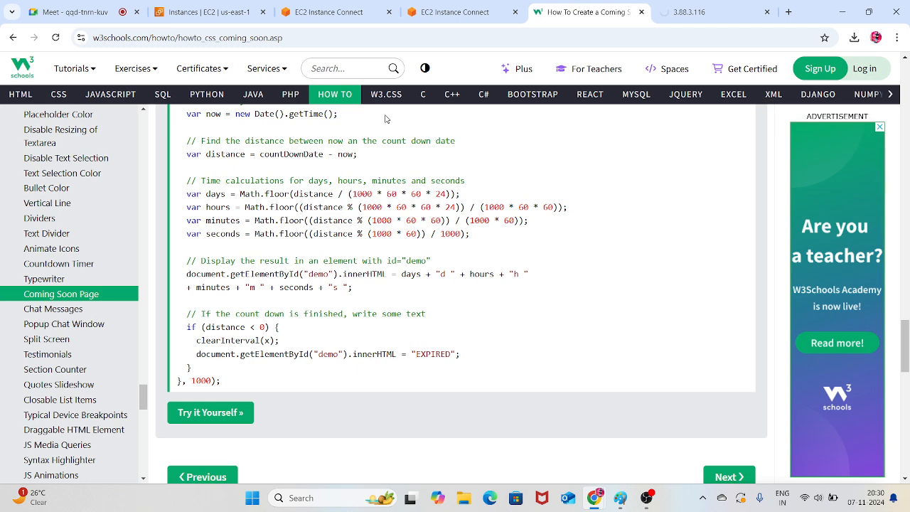
left_click(206, 11)
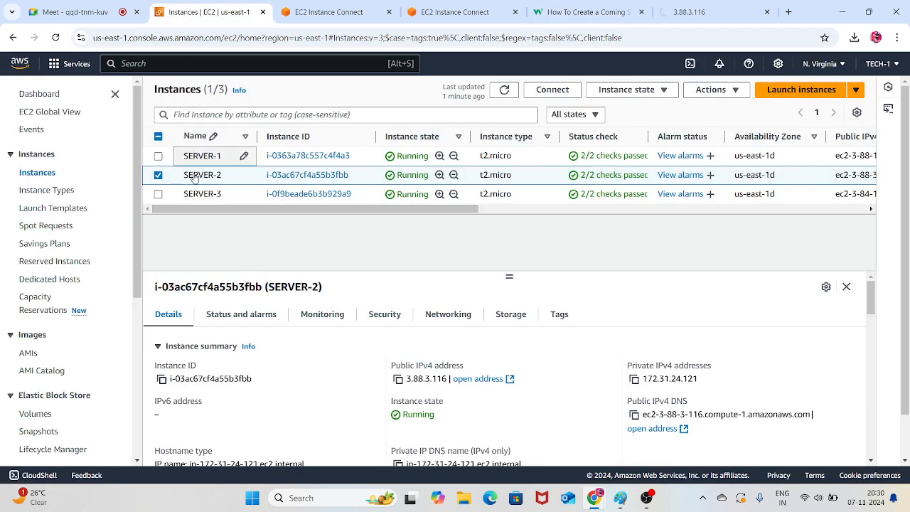
left_click(301, 176)
scroll(390, 263, "down", 1)
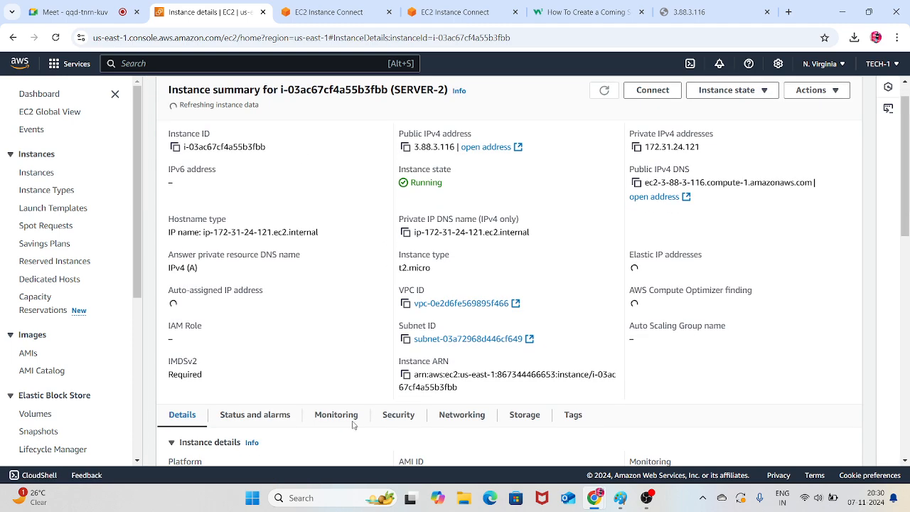
scroll(353, 424, "down", 9)
scroll(430, 327, "up", 8)
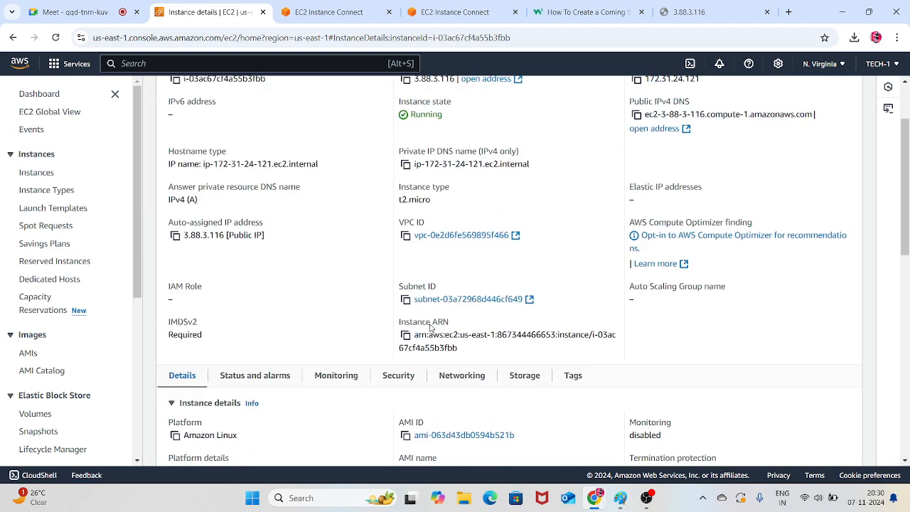
scroll(430, 327, "up", 1)
left_click(393, 399)
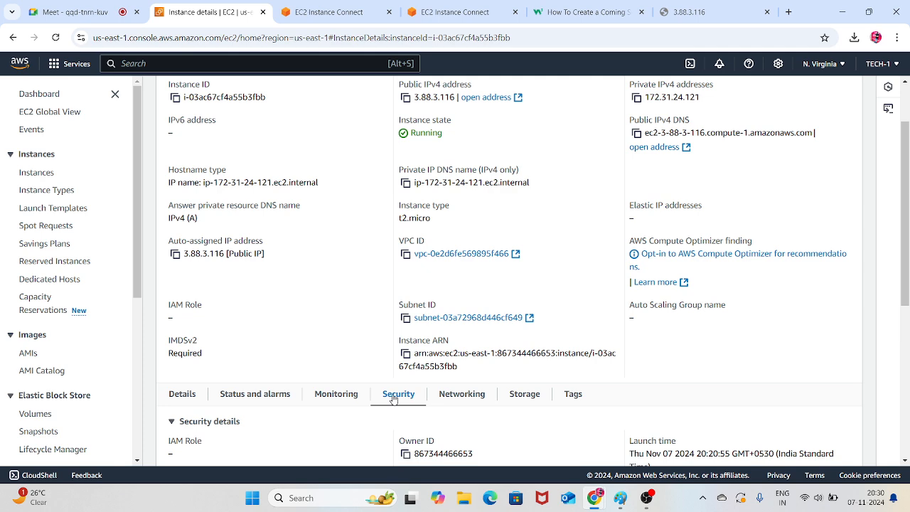
Review SERVER-2's inbound rules and open the inbound rules of its launch-wizard-1 security group for editing
scroll(450, 345, "down", 4)
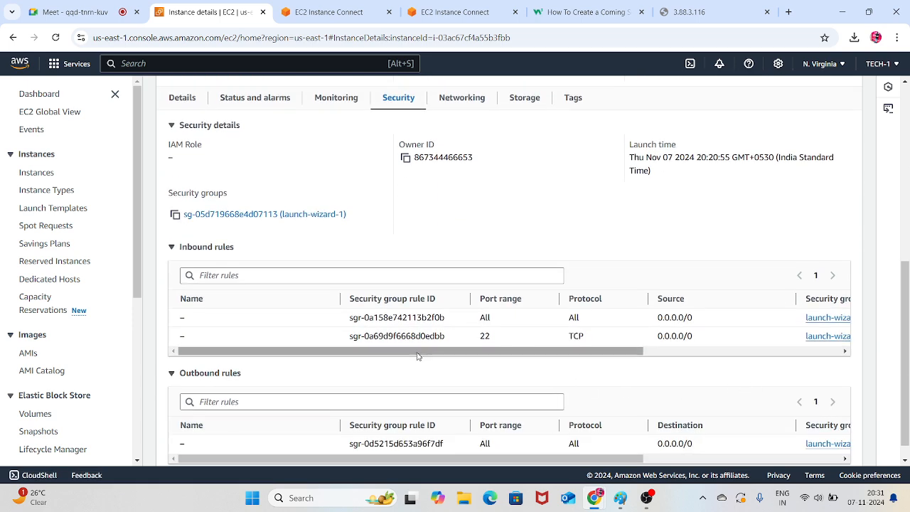
left_click_drag(461, 351, 616, 338)
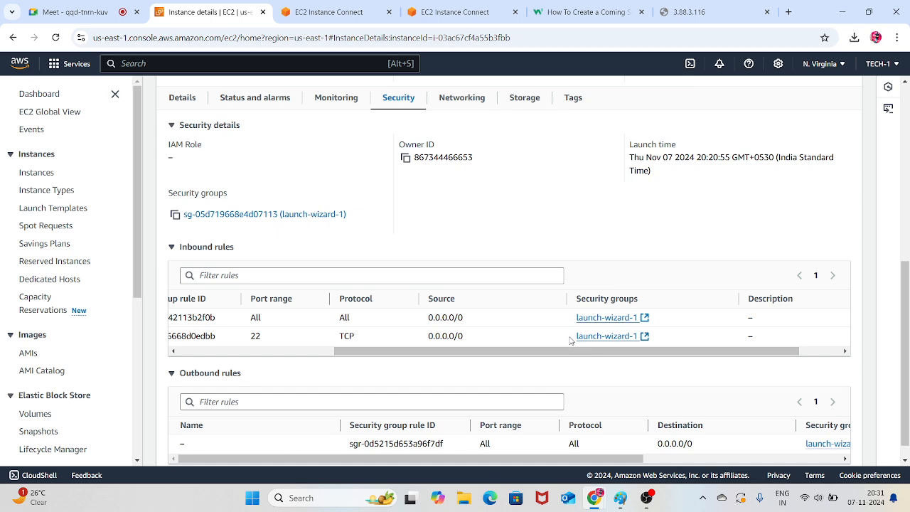
left_click_drag(451, 351, 295, 370)
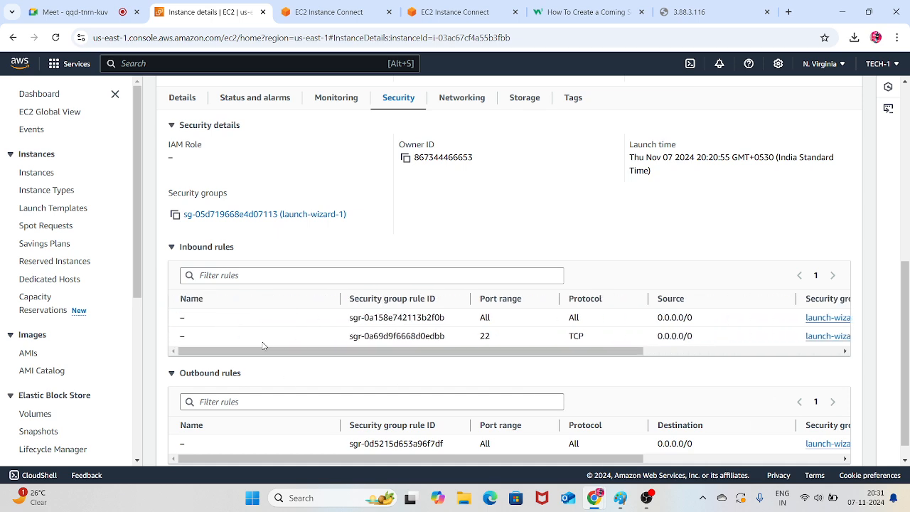
left_click(243, 219)
scroll(556, 302, "down", 2)
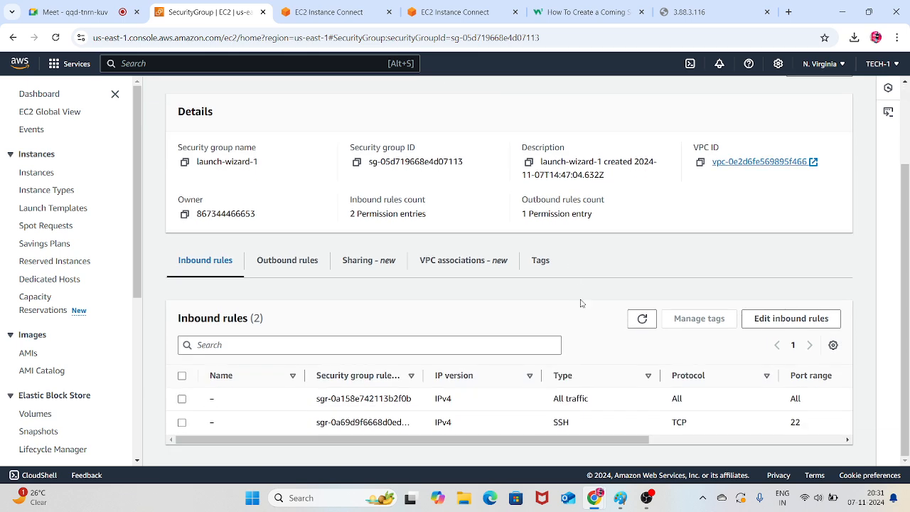
left_click(781, 318)
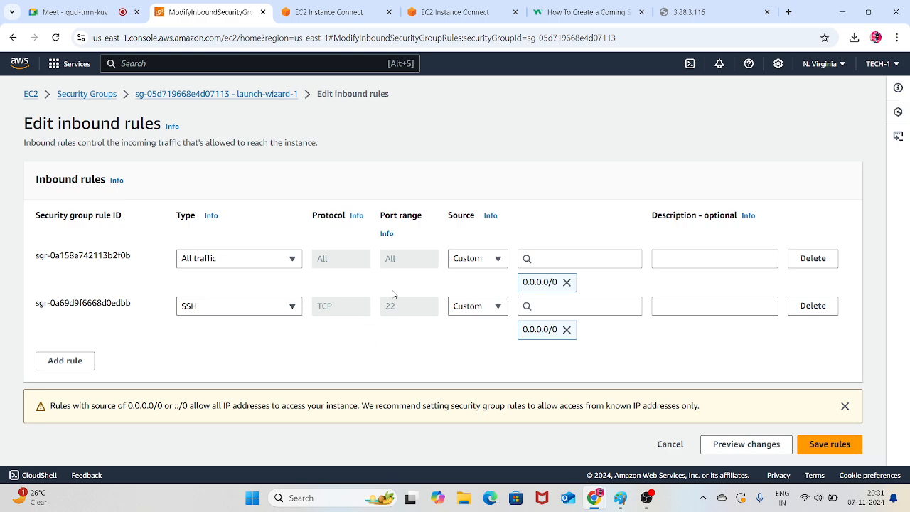
Try to save the existing All traffic rule with its source set again to Anywhere-IPv4, 0.0.0.0/0
left_click(478, 259)
left_click(475, 295)
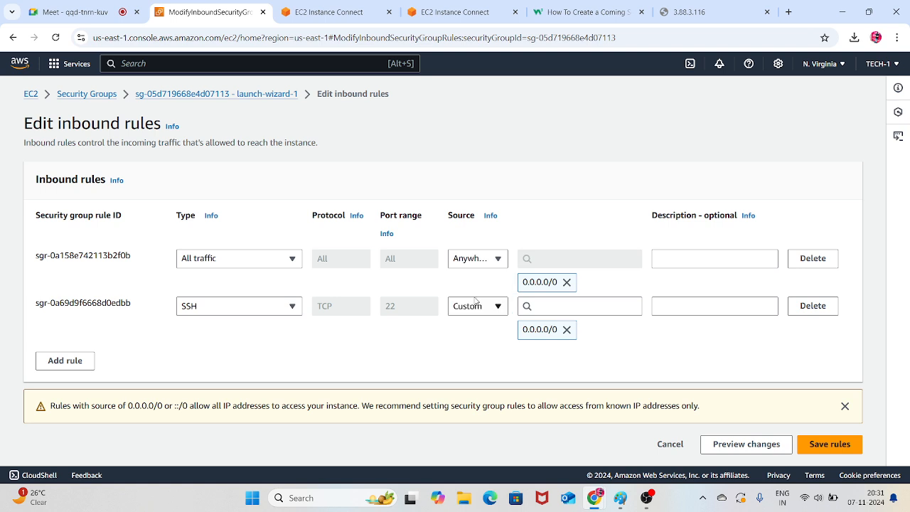
left_click(567, 281)
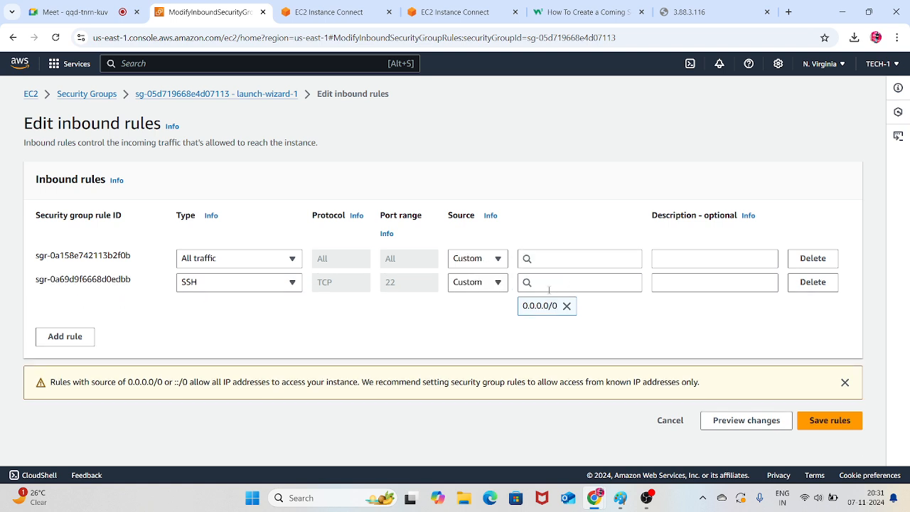
left_click(545, 261)
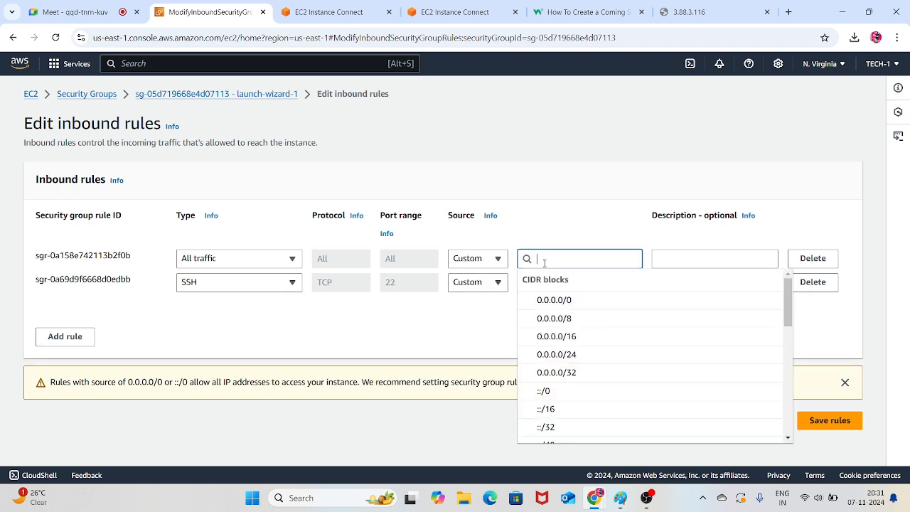
left_click(553, 299)
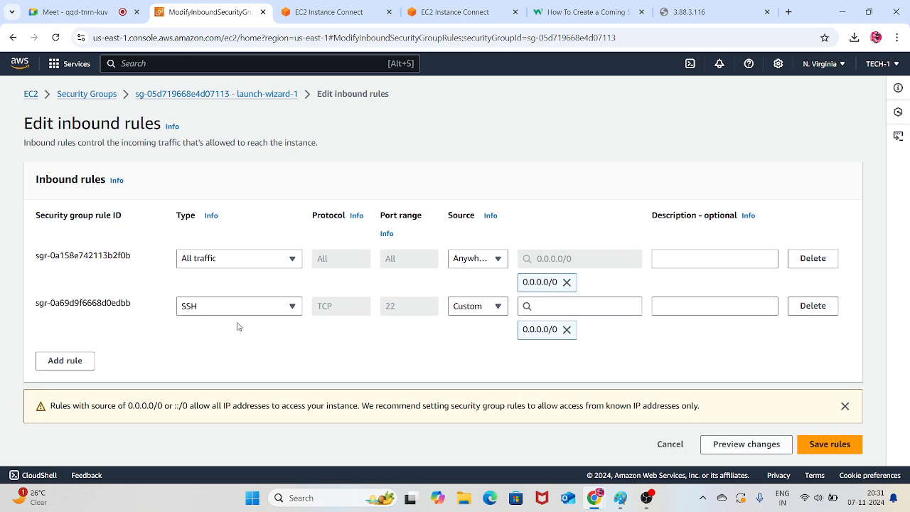
left_click(810, 443)
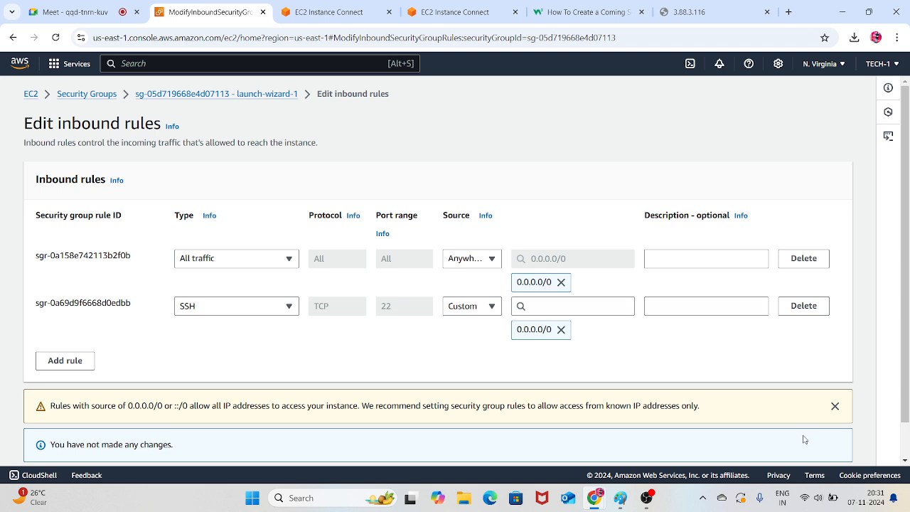
Replace the existing All traffic inbound rule with a new All traffic rule from Anywhere-IPv4 and save the rules
scroll(622, 369, "down", 1)
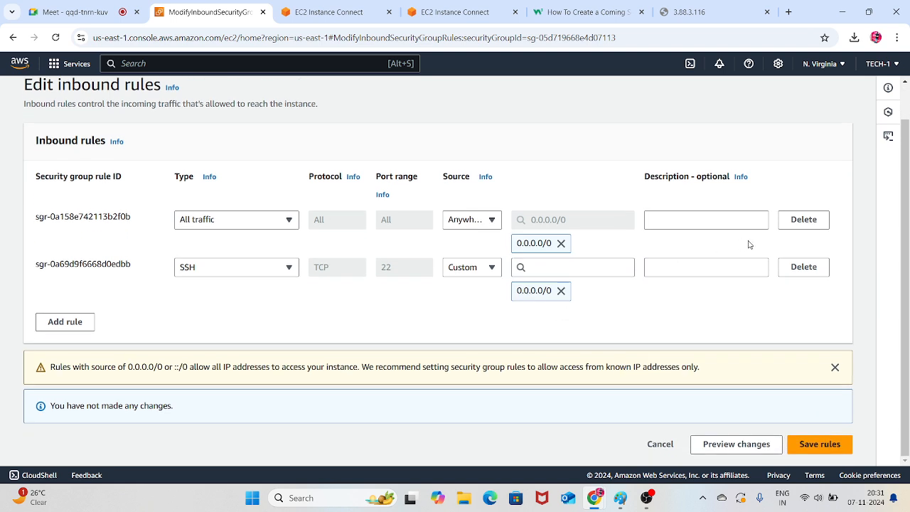
left_click(809, 220)
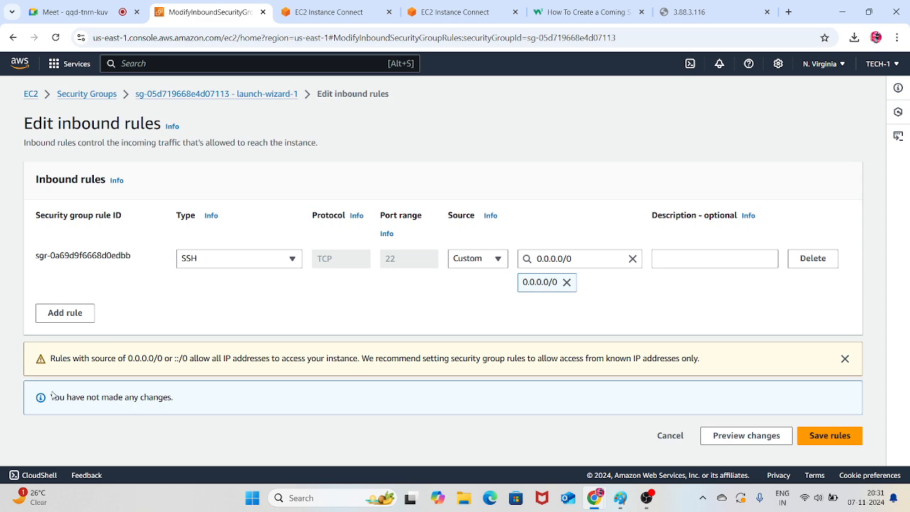
left_click(87, 315)
left_click(284, 305)
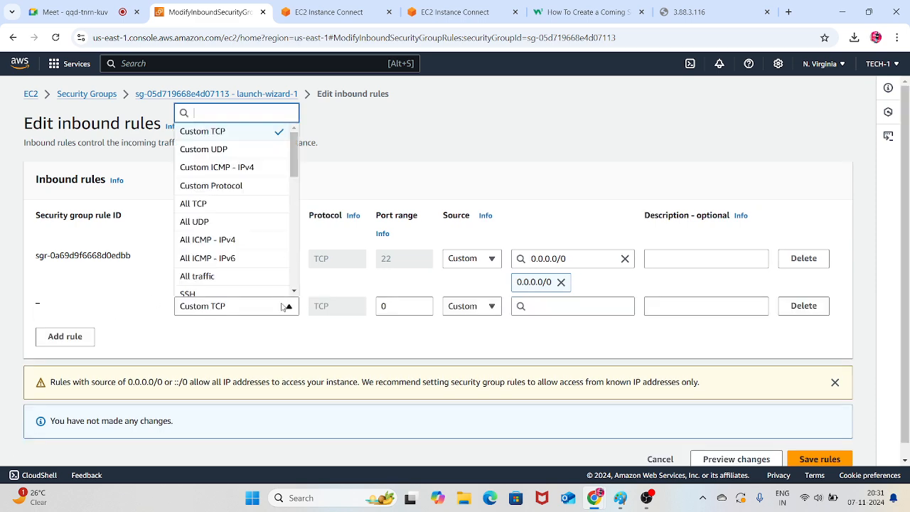
left_click(215, 276)
left_click(463, 315)
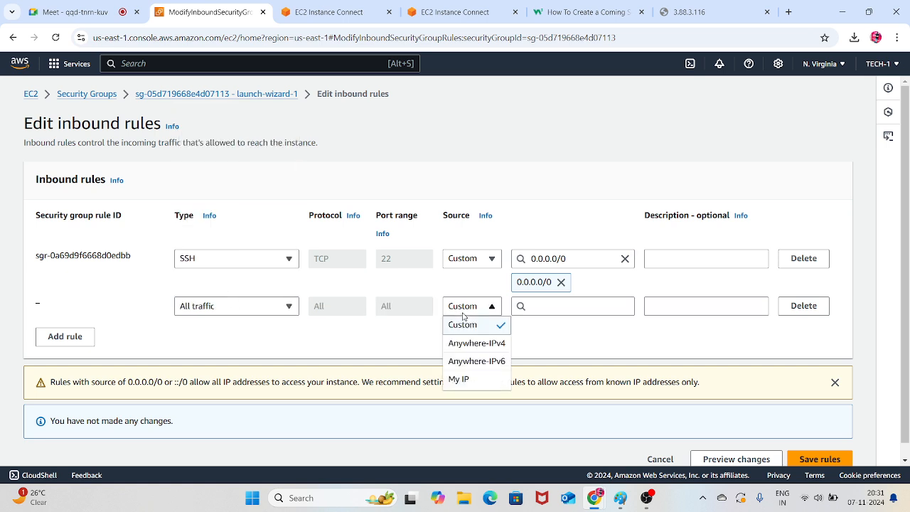
left_click(478, 343)
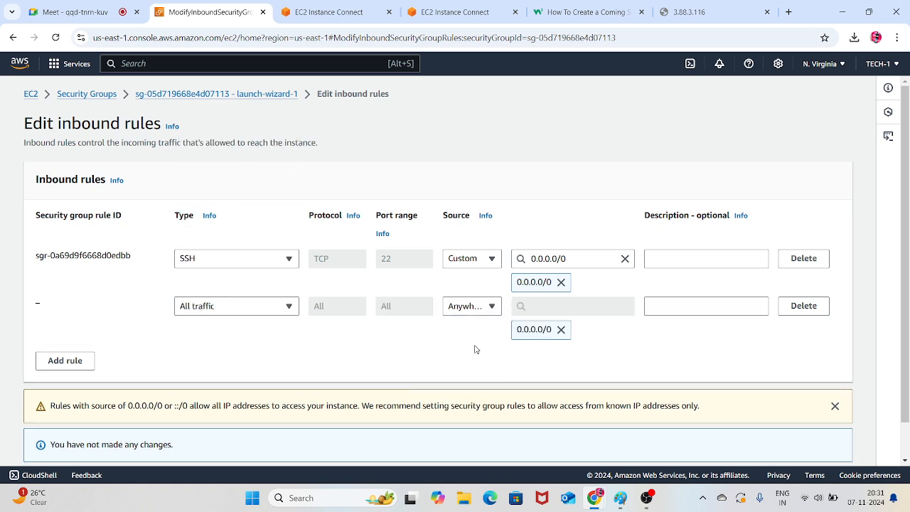
scroll(630, 304, "down", 2)
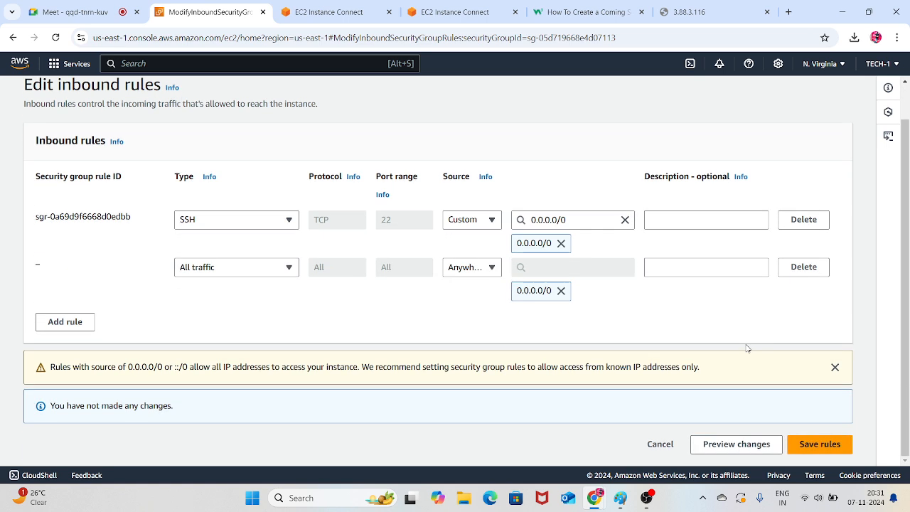
left_click(819, 445)
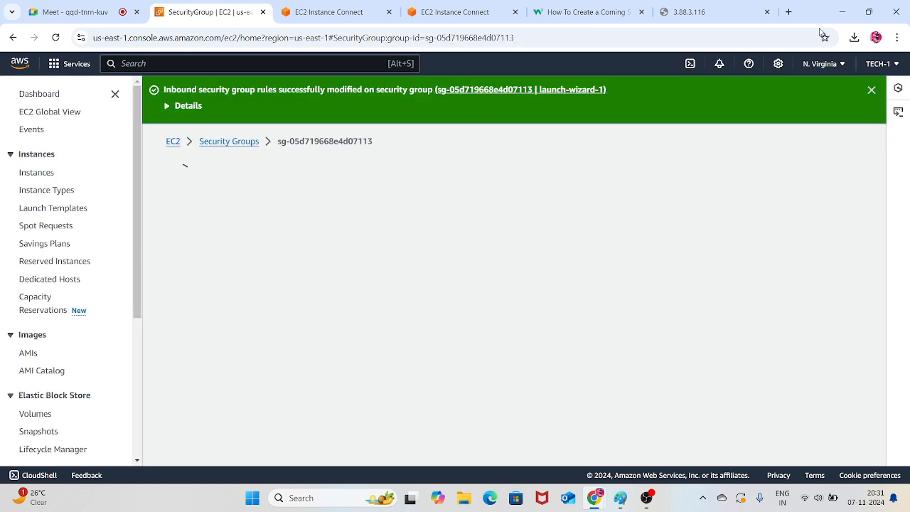
Reload SERVER-2's page at 3.88.3.116 to test the web server connection
left_click(697, 12)
left_click(55, 38)
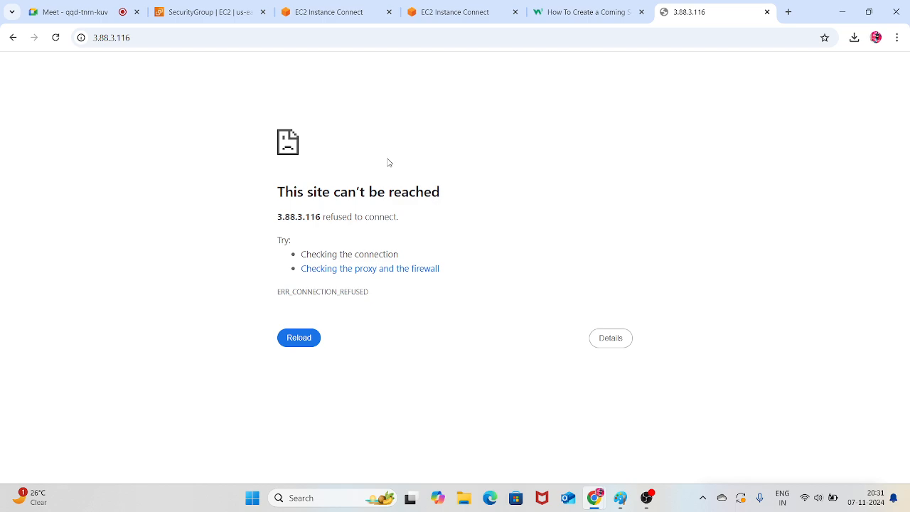
left_click(62, 40)
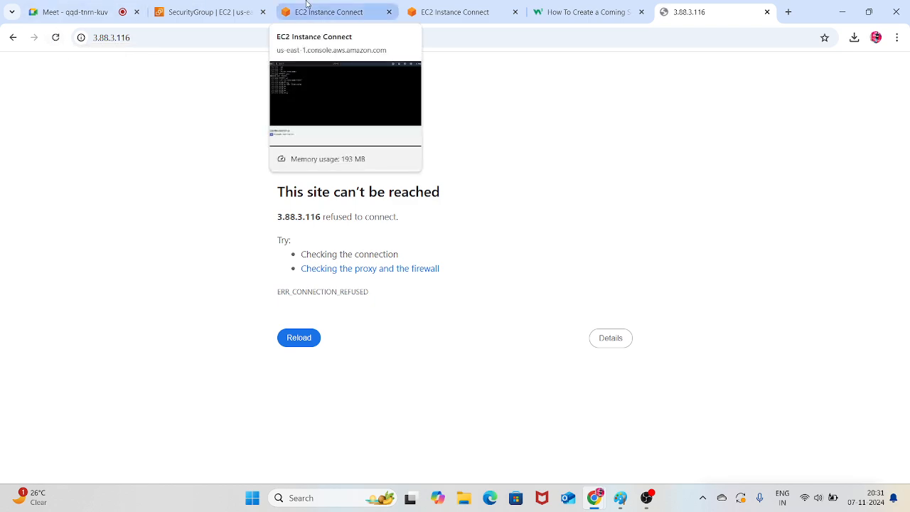
Clear SERVER-1's terminal and check its web service with "systemctl status httpd"
left_click(423, 9)
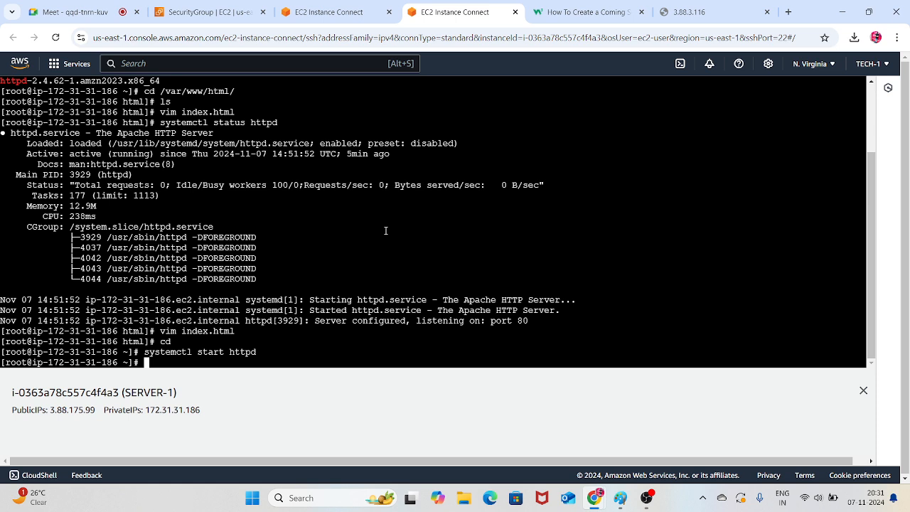
key("ctrl+l")
key("Return")
key("Return")
key("Return")
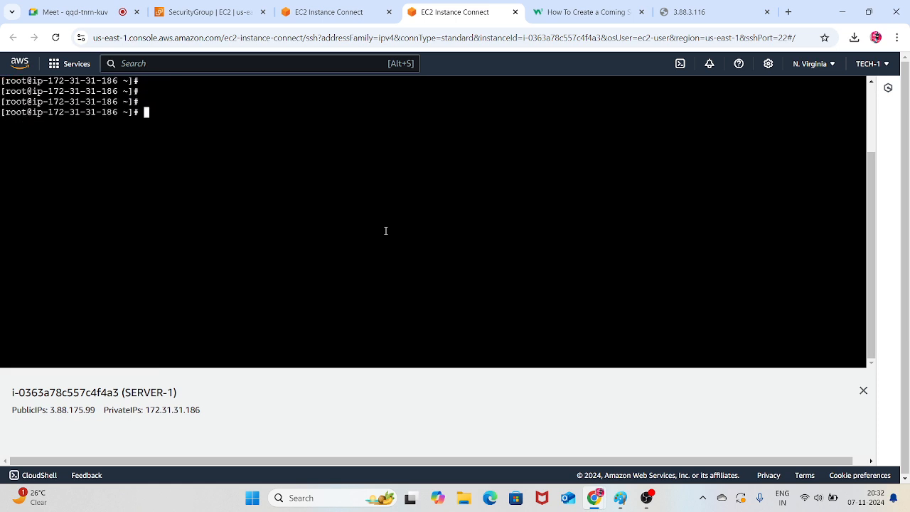
type("systemctl status httpd")
key("Return")
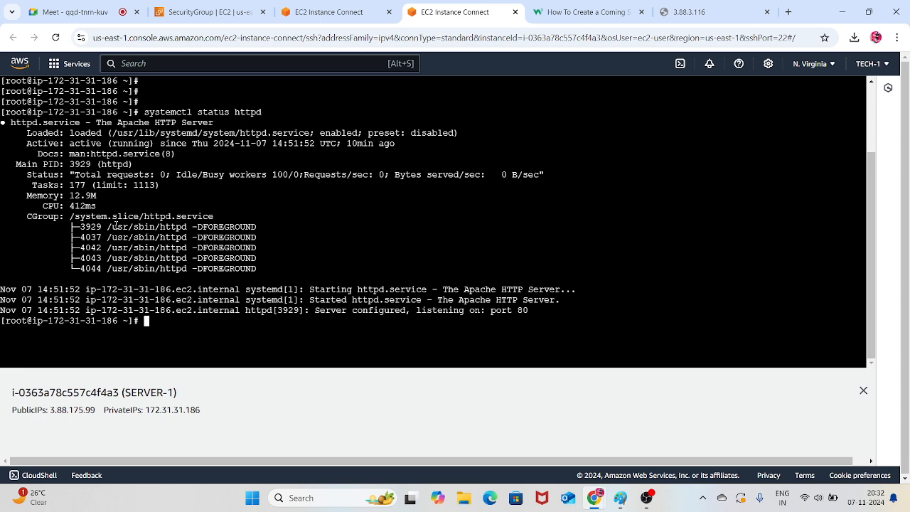
Add an HTTPS inbound rule with source Anywhere-IPv4 to the launch-wizard-1 security group and save the rules
left_click(330, 7)
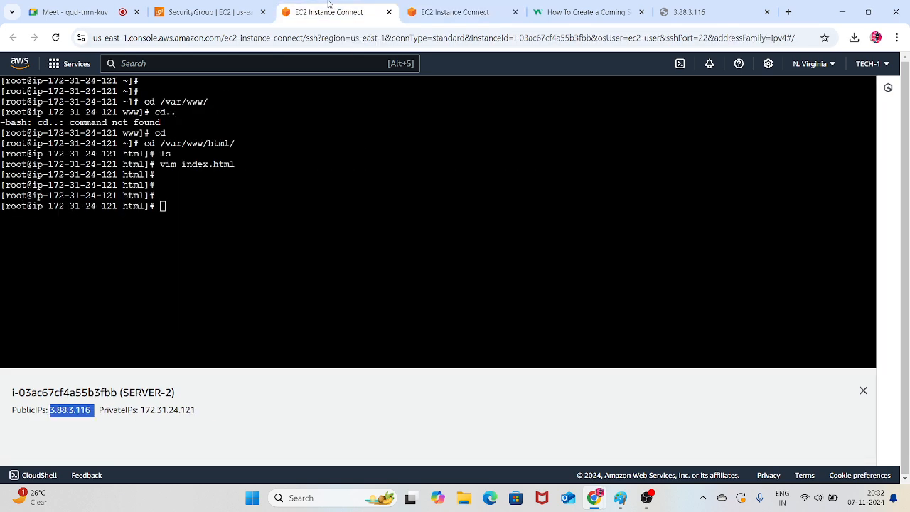
left_click(231, 7)
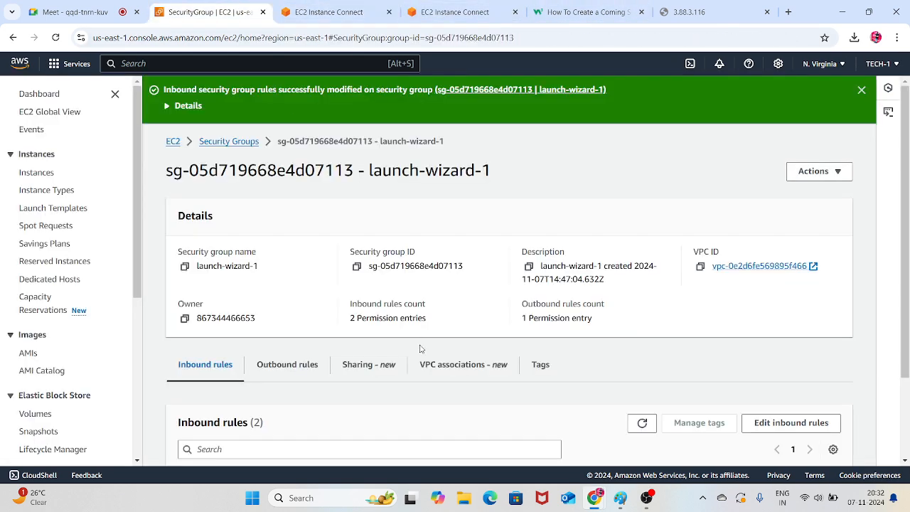
scroll(455, 340, "down", 3)
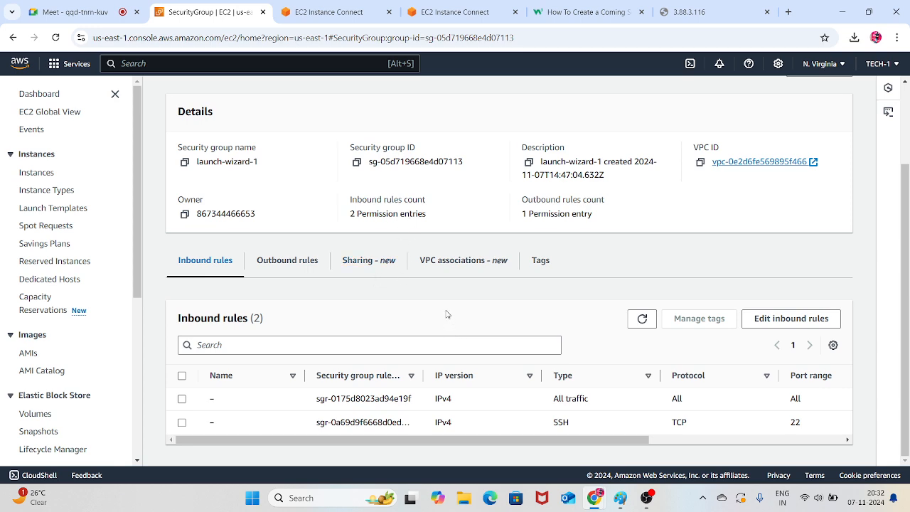
left_click(778, 322)
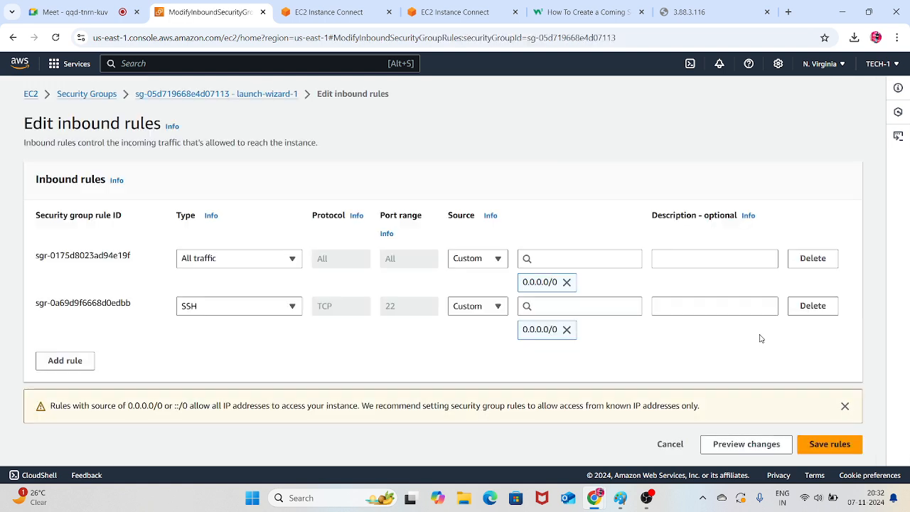
left_click(65, 363)
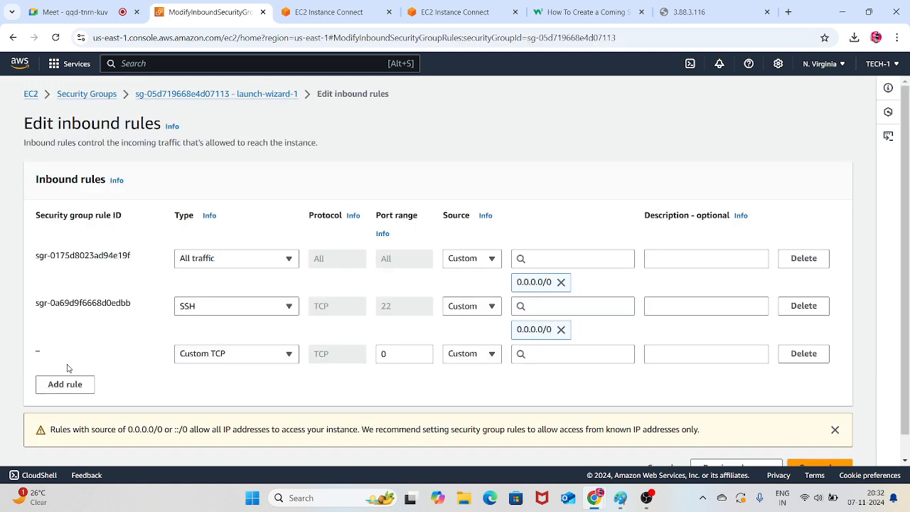
left_click(267, 353)
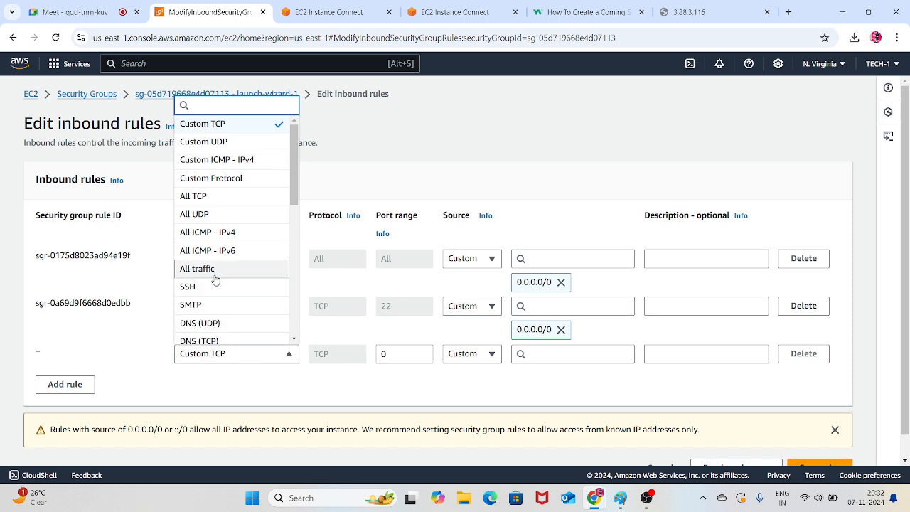
scroll(215, 263, "down", 3)
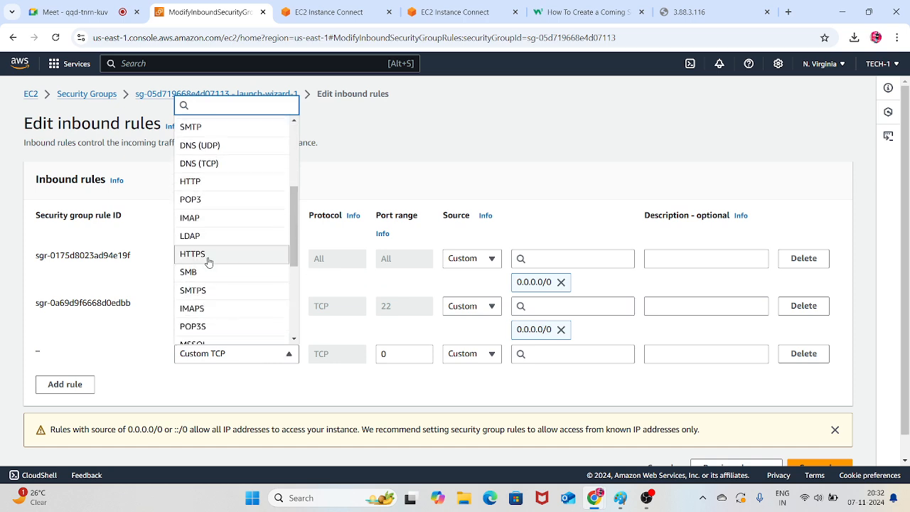
left_click(208, 262)
left_click(474, 359)
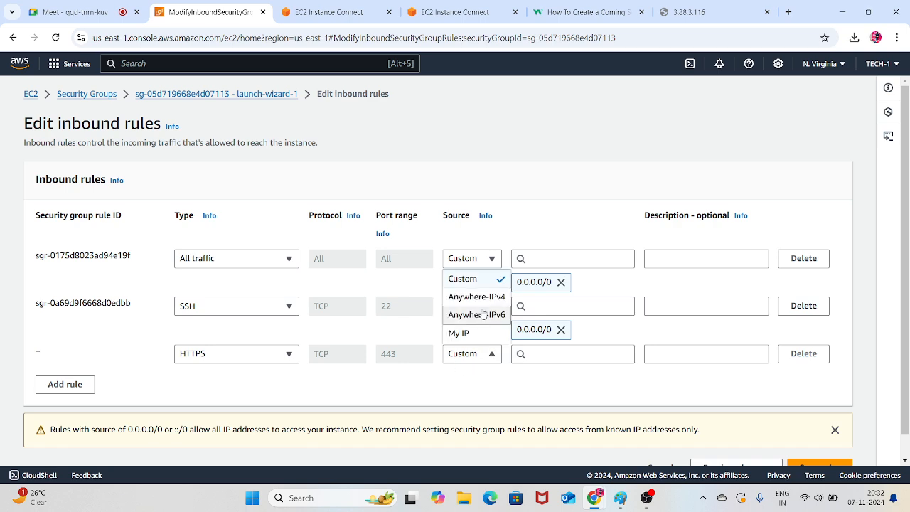
left_click(476, 297)
scroll(781, 419, "down", 1)
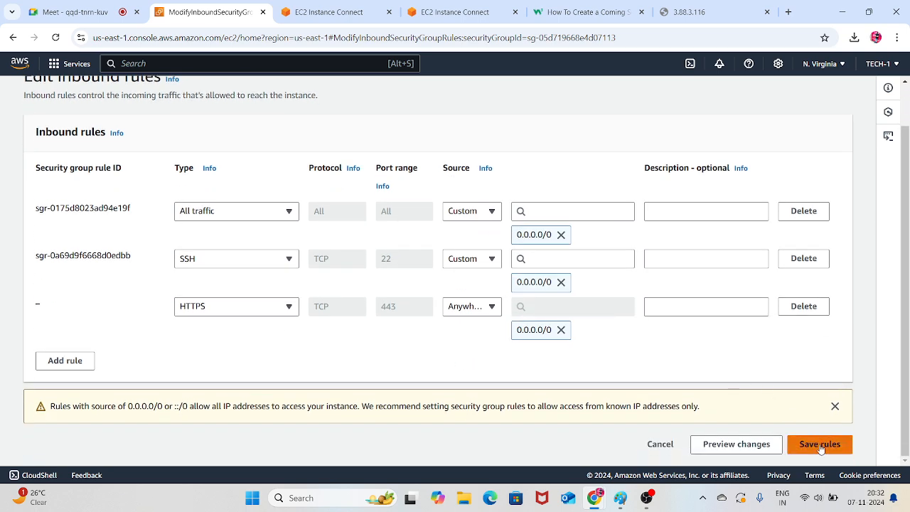
left_click(819, 444)
Reload SERVER-2's page at 3.88.3.116 to retest the connection, and return to SERVER-1's terminal
left_click(686, 12)
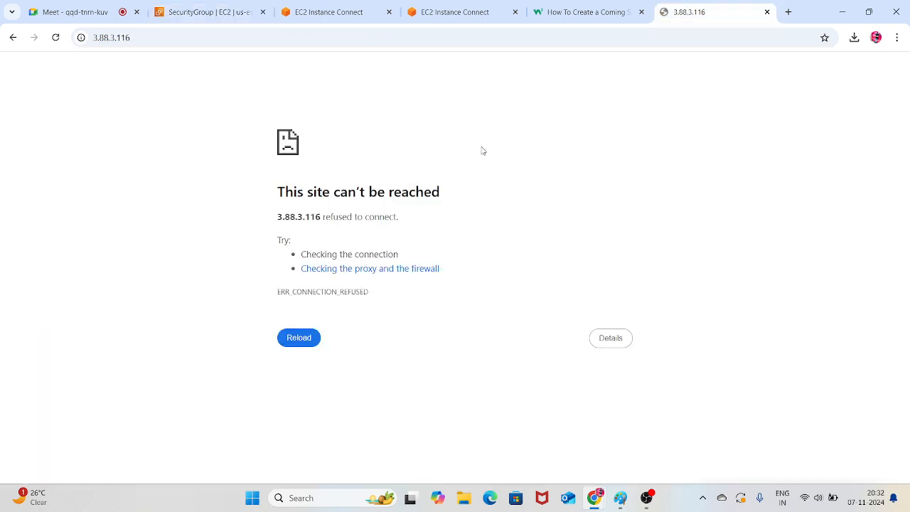
left_click(57, 38)
left_click(463, 4)
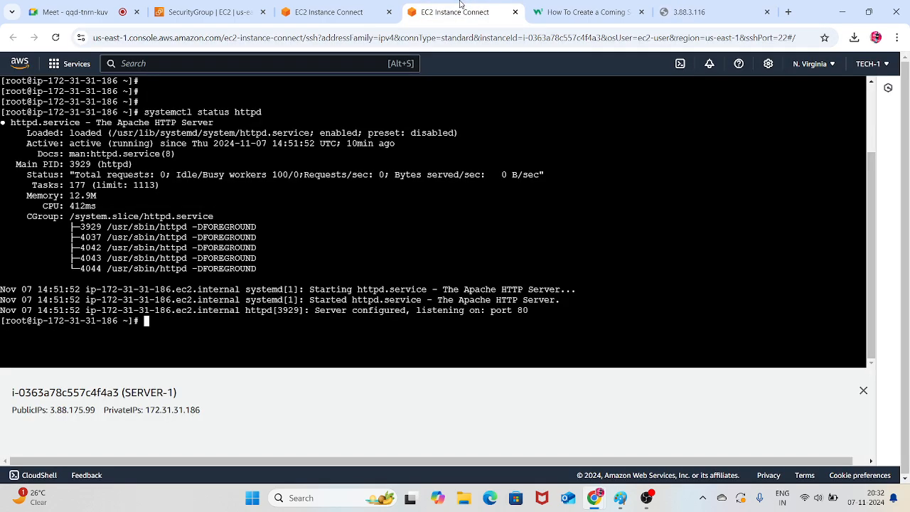
Review the inbound rules of launch-wizard-1, reopening the group from the security groups list
left_click(181, 7)
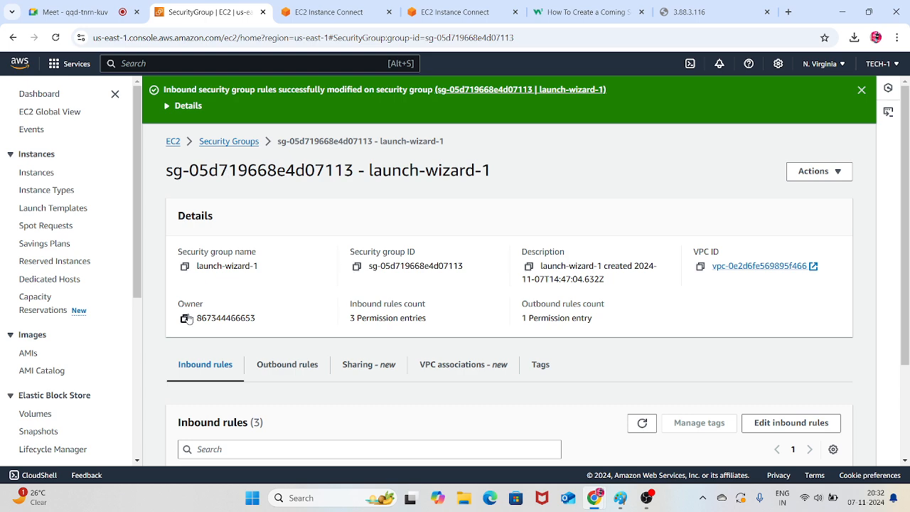
scroll(405, 286, "down", 2)
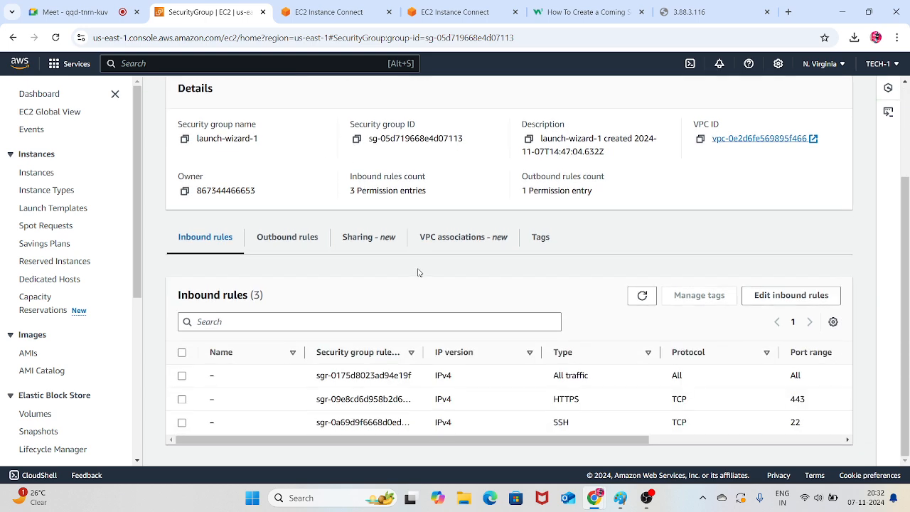
scroll(419, 273, "up", 2)
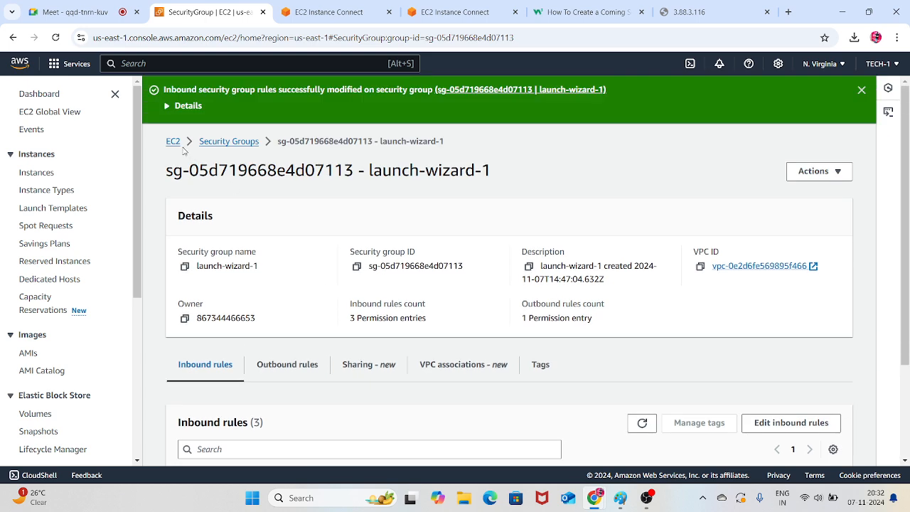
left_click(217, 143)
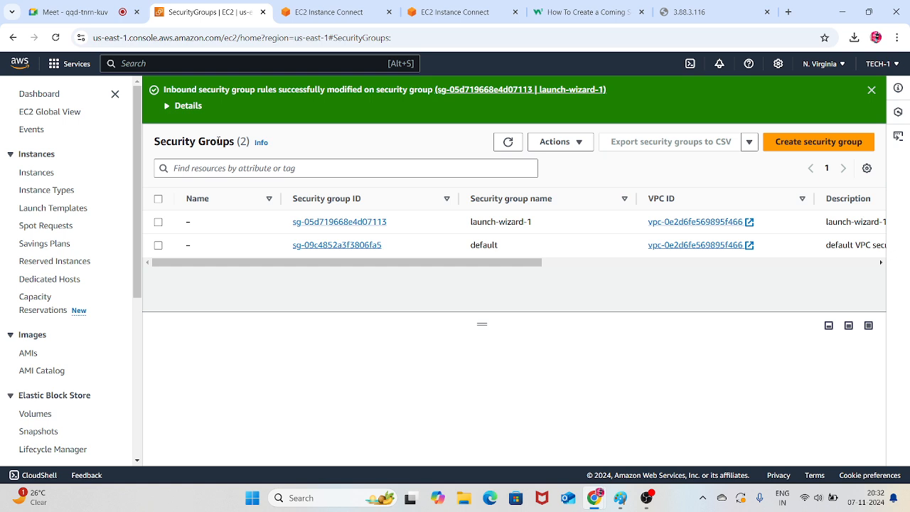
left_click(383, 221)
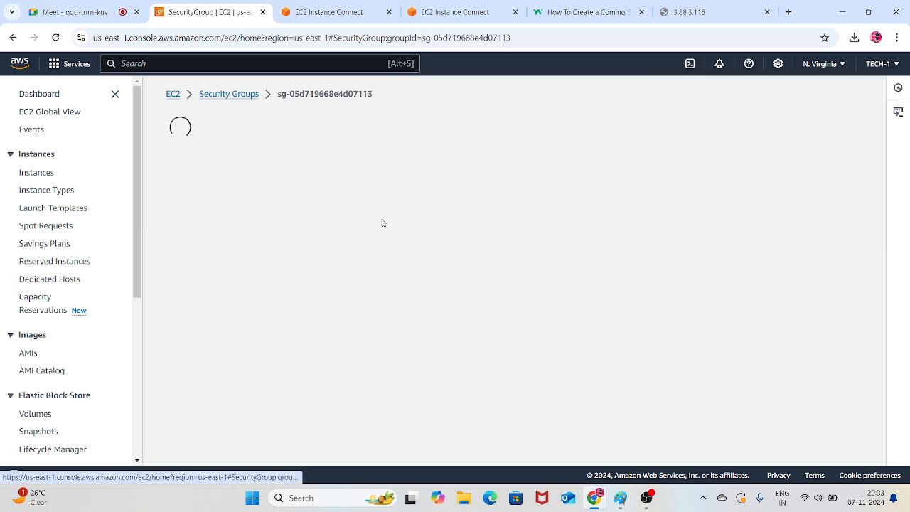
scroll(423, 224, "down", 1)
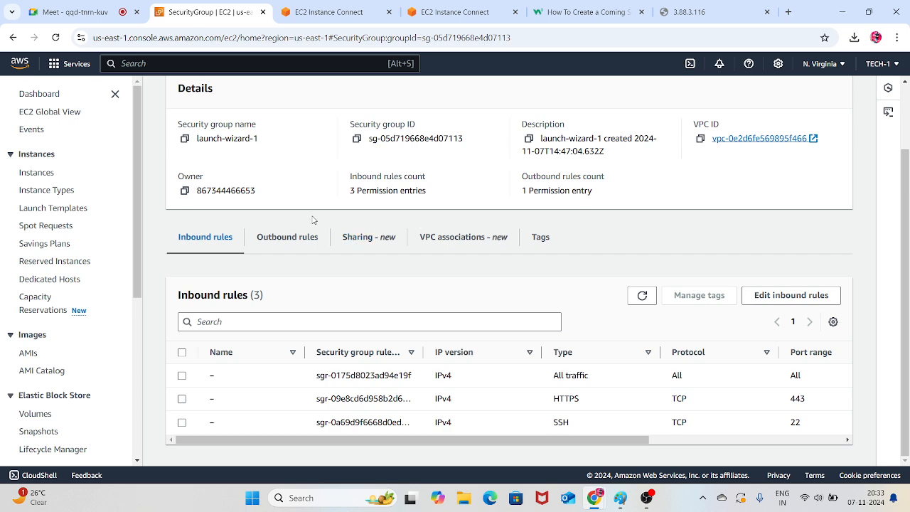
Start creating a new security group with mysg as both its name and description, keeping the default VPC
left_click(39, 94)
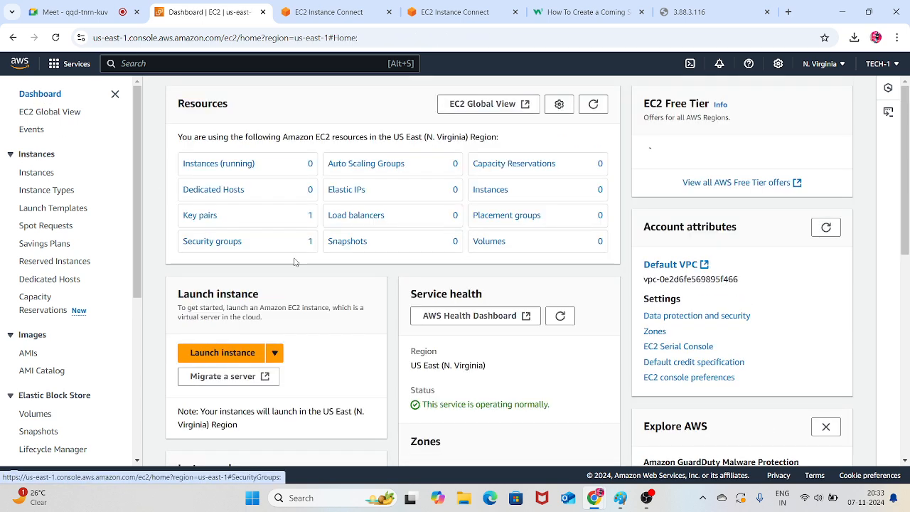
left_click(211, 242)
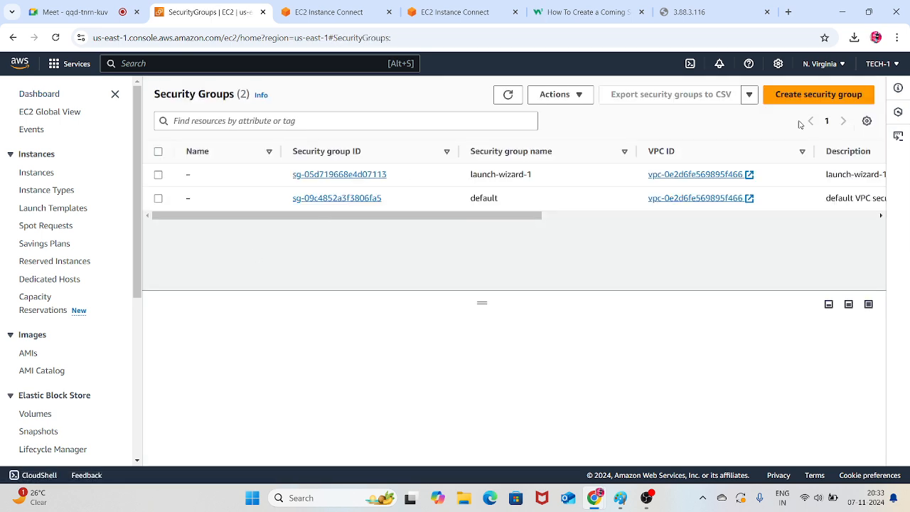
left_click(810, 96)
scroll(296, 238, "down", 5)
scroll(269, 254, "up", 3)
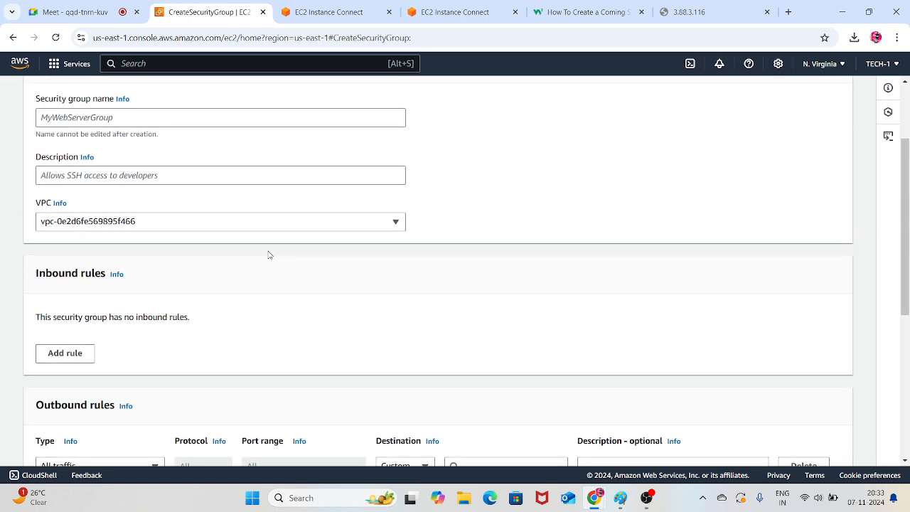
left_click(122, 119)
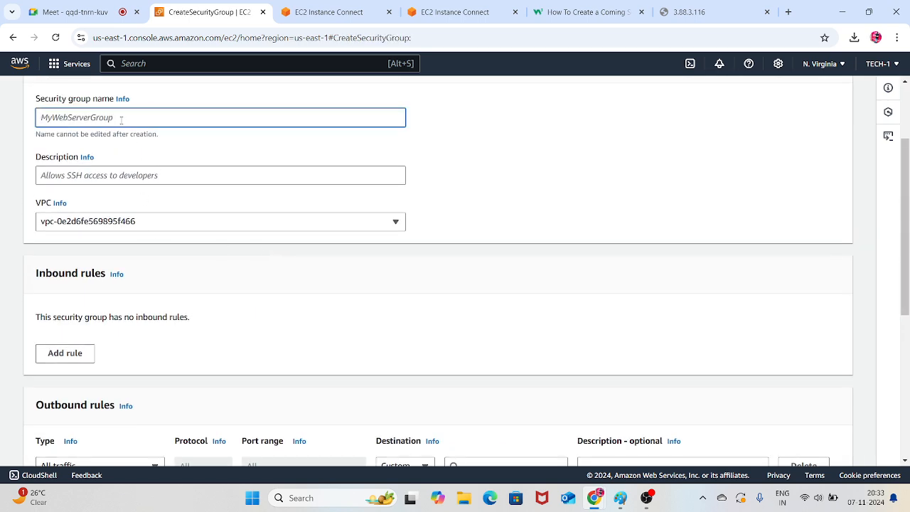
type("mysg")
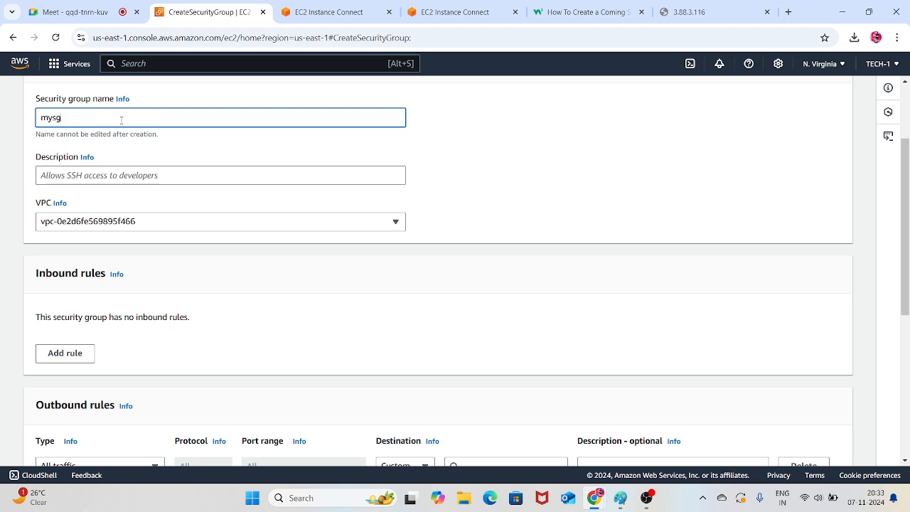
left_click(106, 181)
type("mysg")
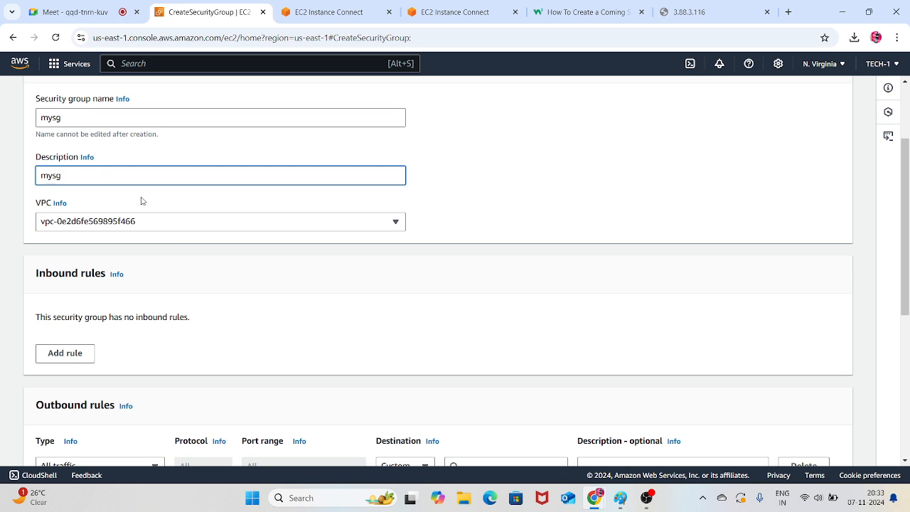
left_click(212, 226)
left_click(418, 187)
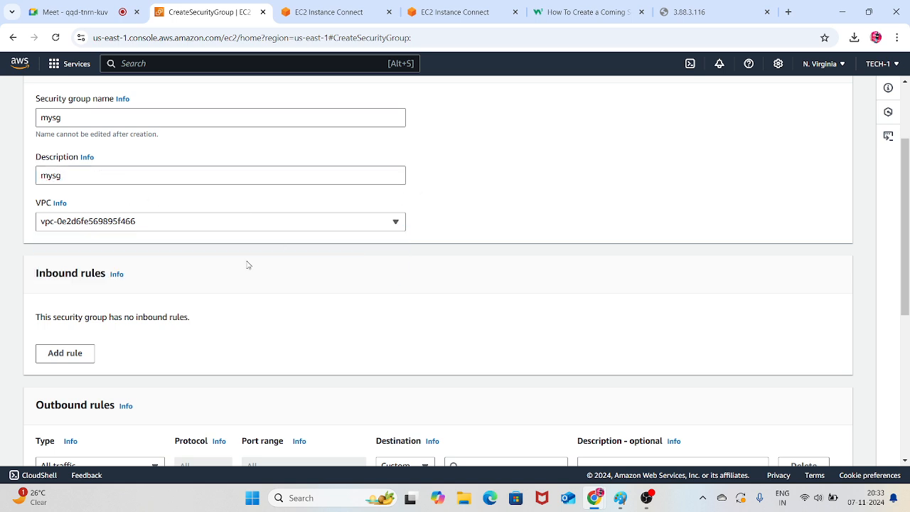
Add an All traffic inbound rule from Anywhere-IPv4 to the mysg security group and create the group
left_click(93, 351)
left_click(158, 335)
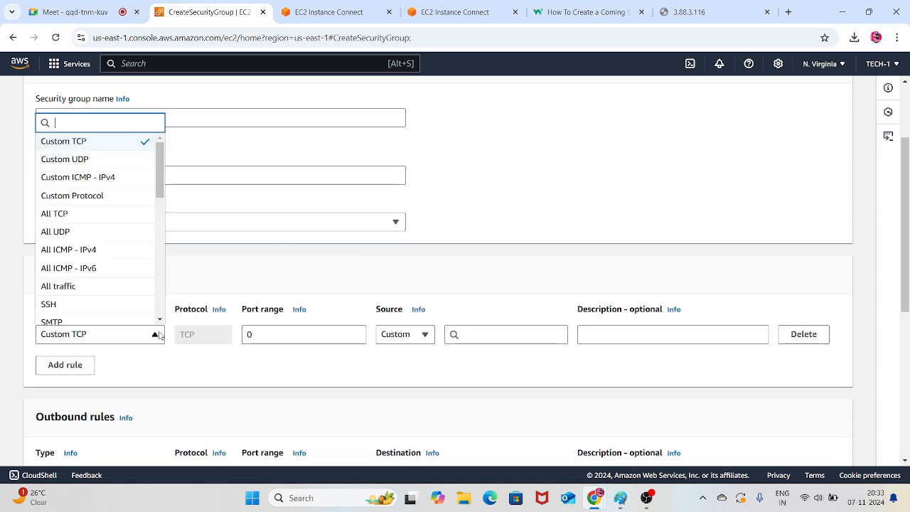
left_click(79, 287)
left_click(406, 335)
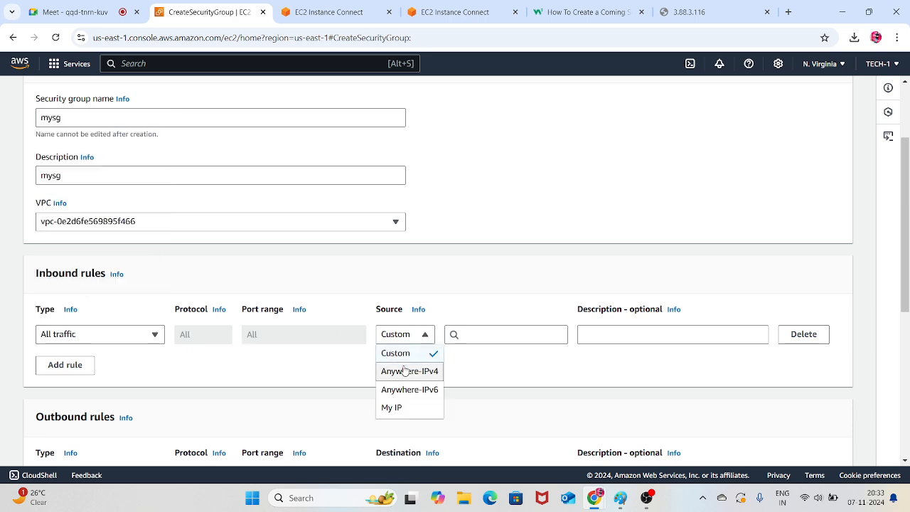
left_click(405, 370)
scroll(508, 315, "down", 3)
scroll(743, 373, "down", 2)
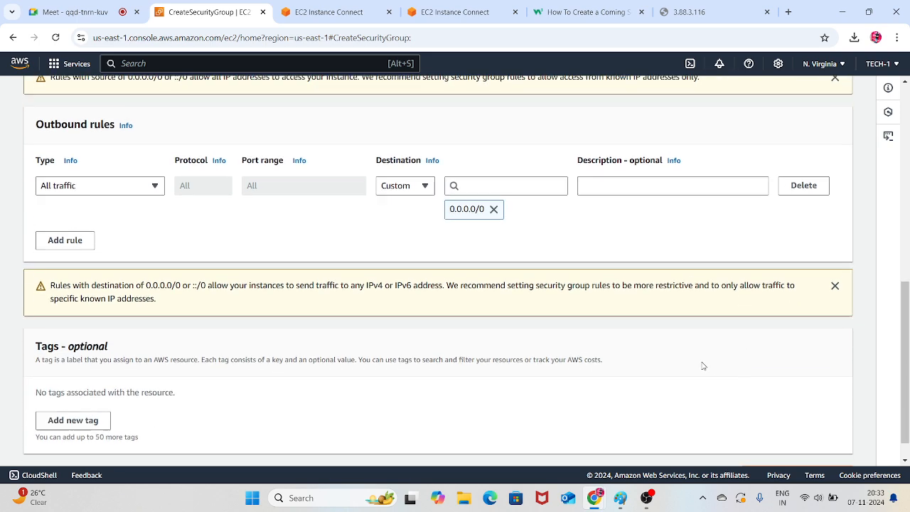
left_click(830, 444)
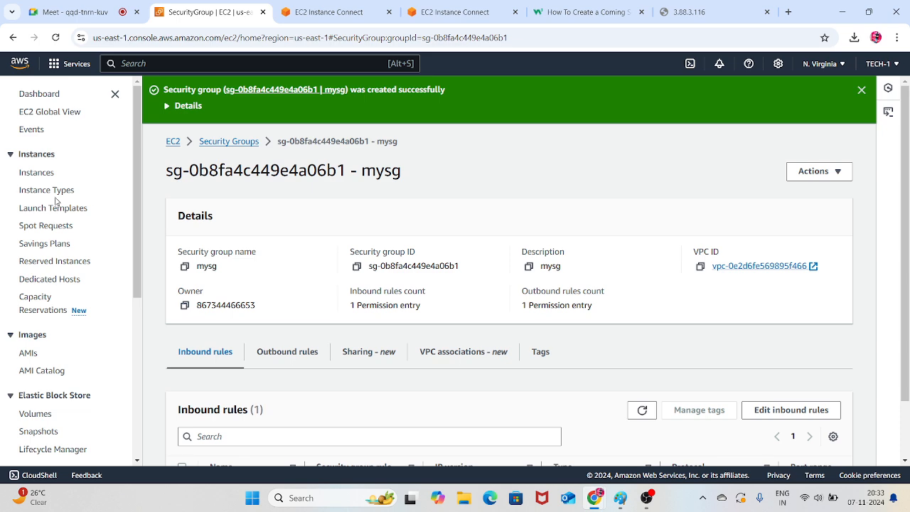
Start launching a new EC2 instance and name it server-4
left_click(41, 176)
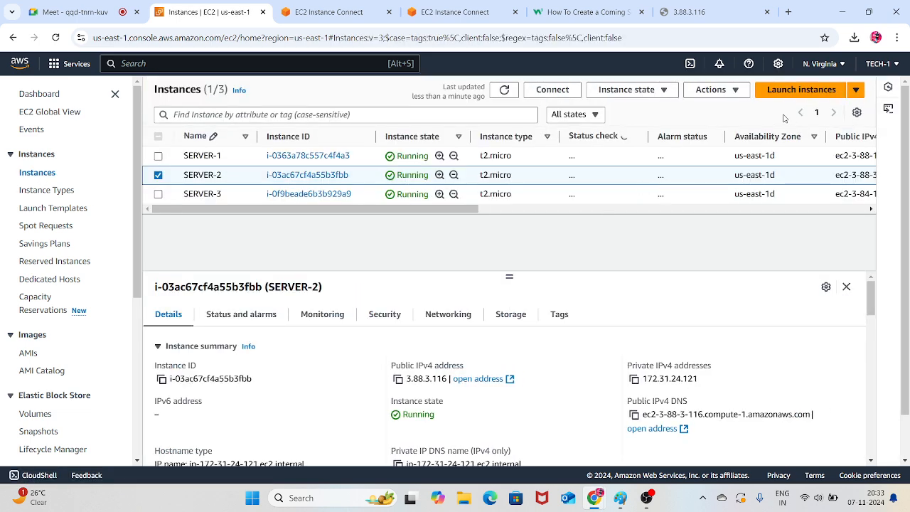
left_click(793, 93)
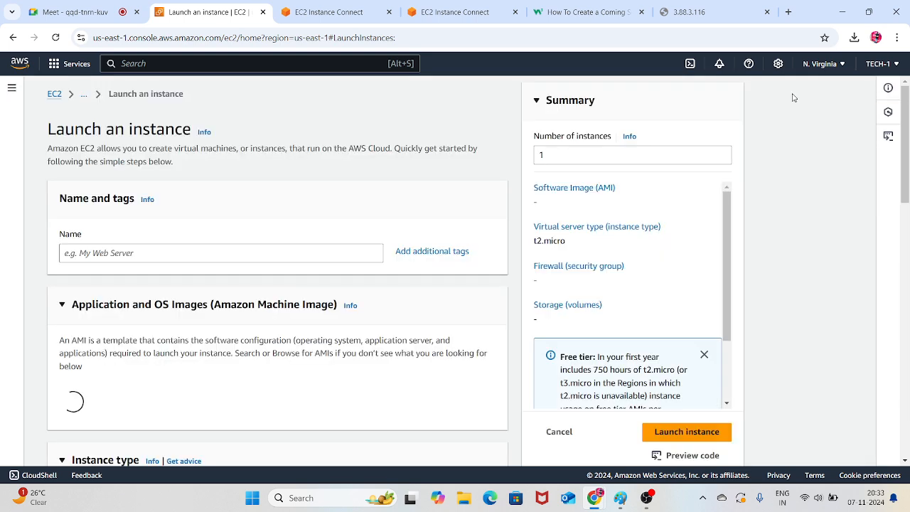
left_click(301, 256)
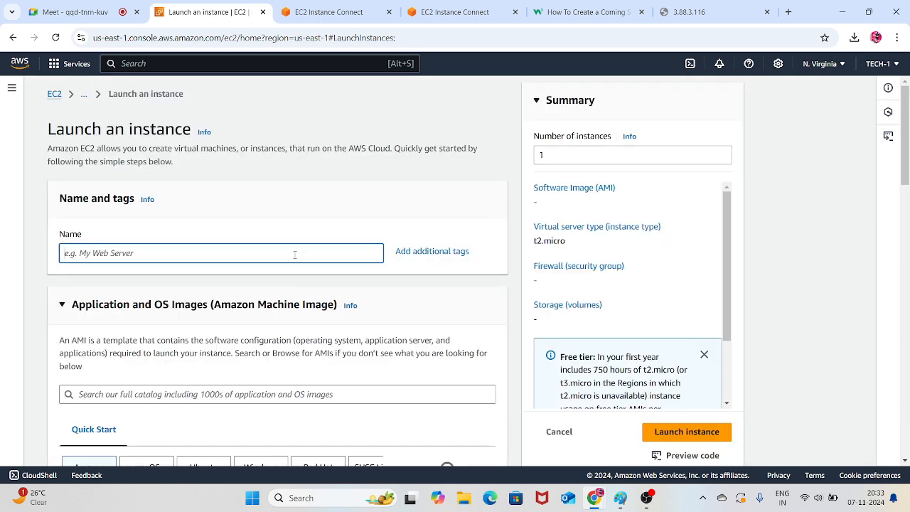
type("server")
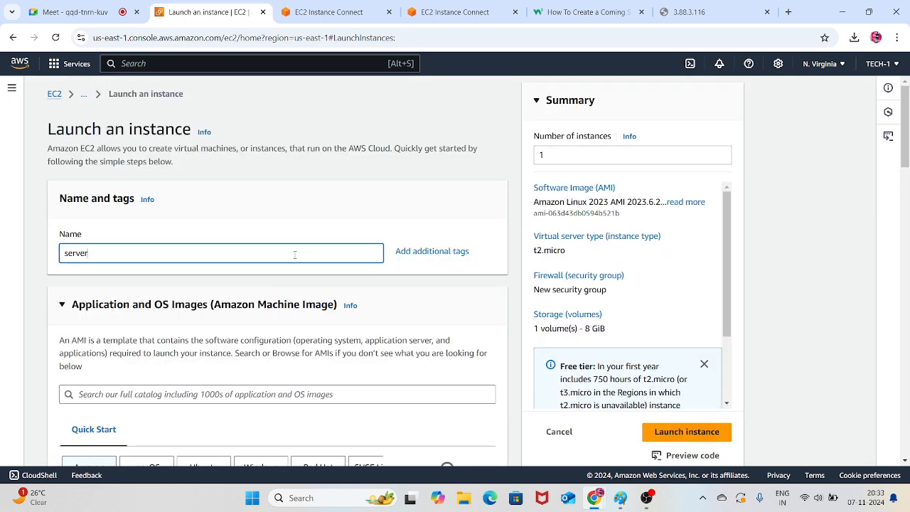
type("-4")
Choose the existing SERVER key pair for the server-4 instance
scroll(298, 250, "down", 10)
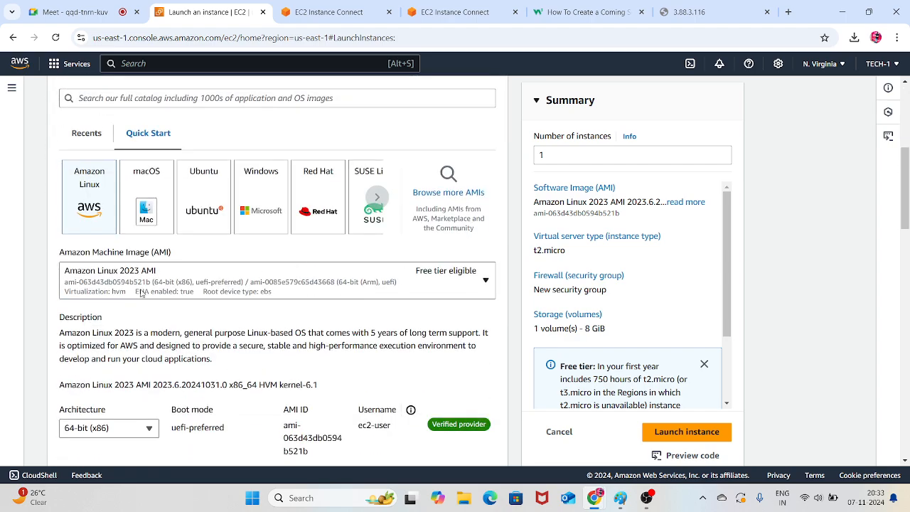
left_click(226, 374)
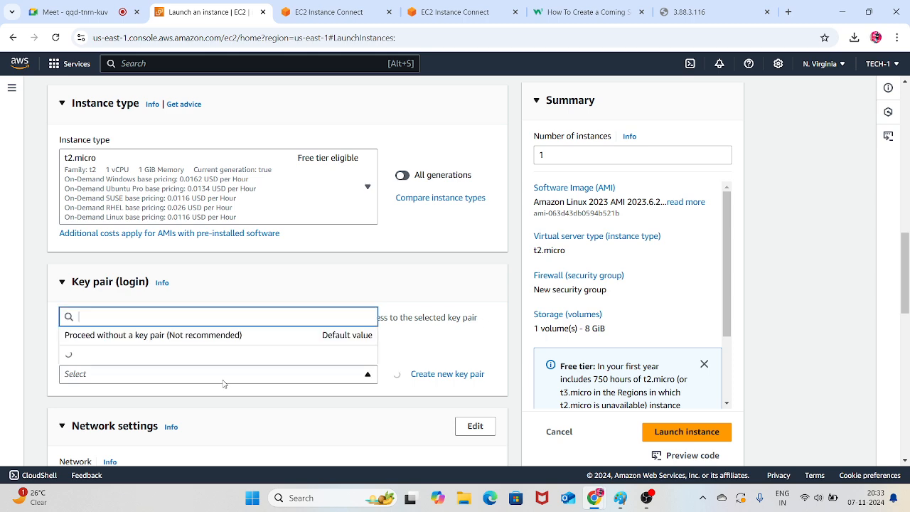
left_click(110, 323)
scroll(180, 293, "down", 3)
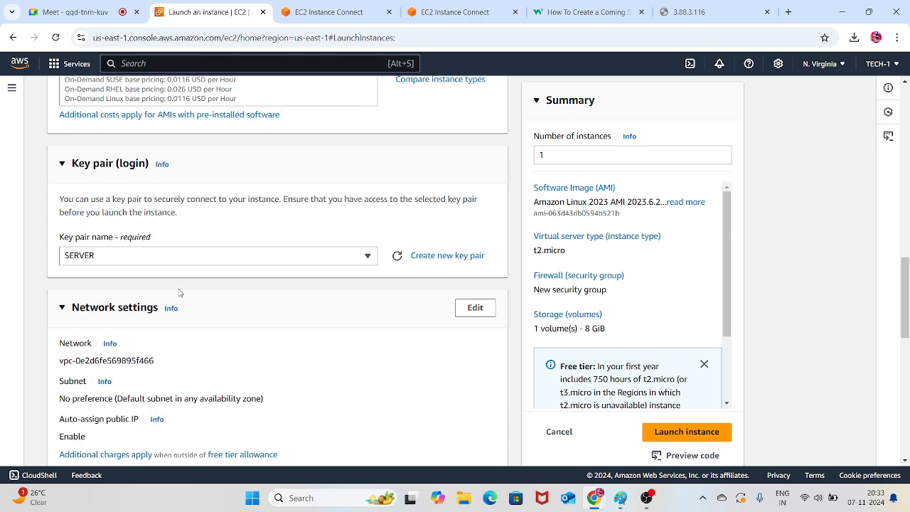
Assign the existing mysg security group to the server-4 instance and launch it
scroll(180, 290, "down", 3)
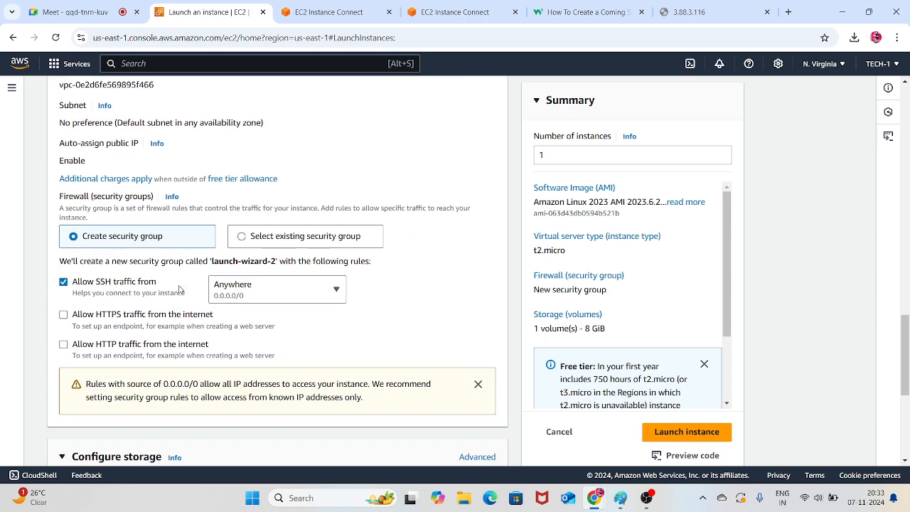
left_click(243, 158)
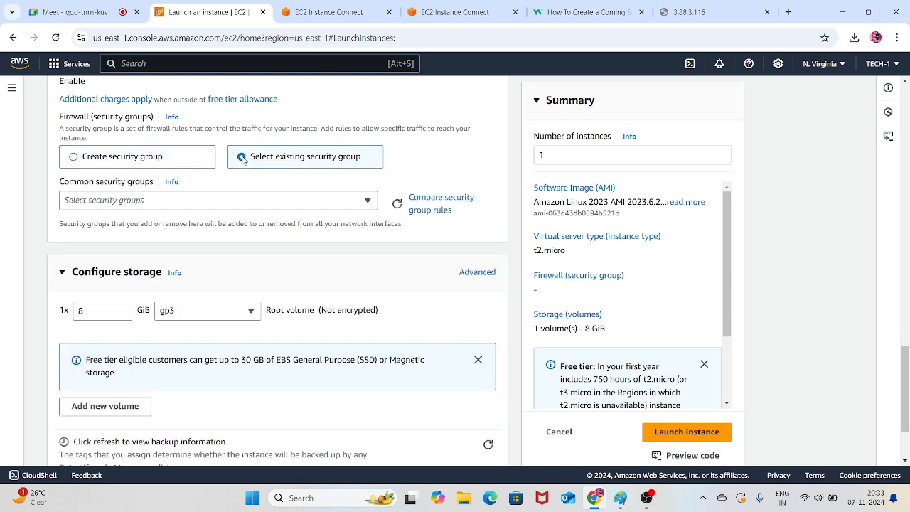
left_click(234, 200)
left_click(100, 295)
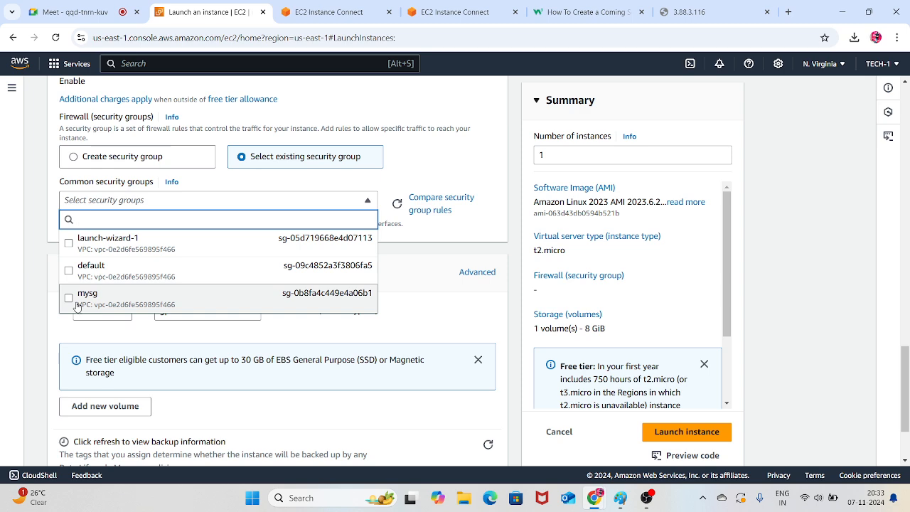
scroll(194, 269, "down", 2)
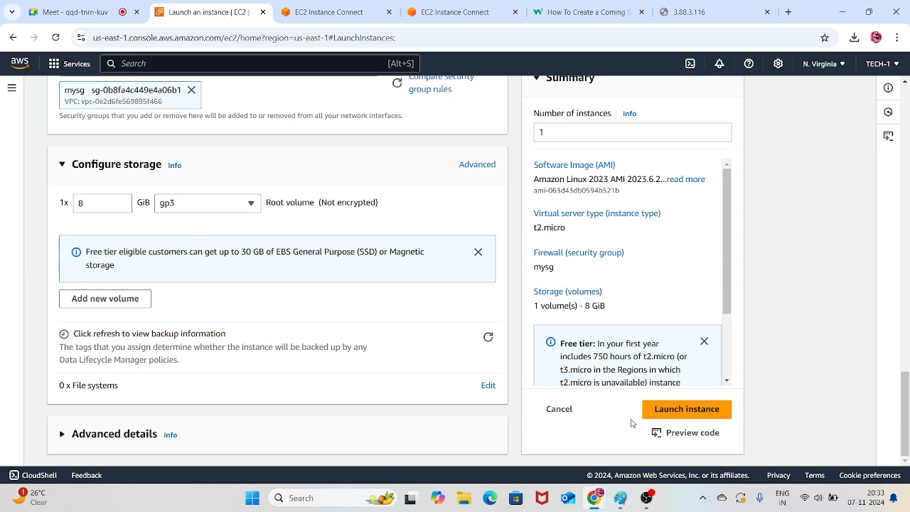
left_click(665, 412)
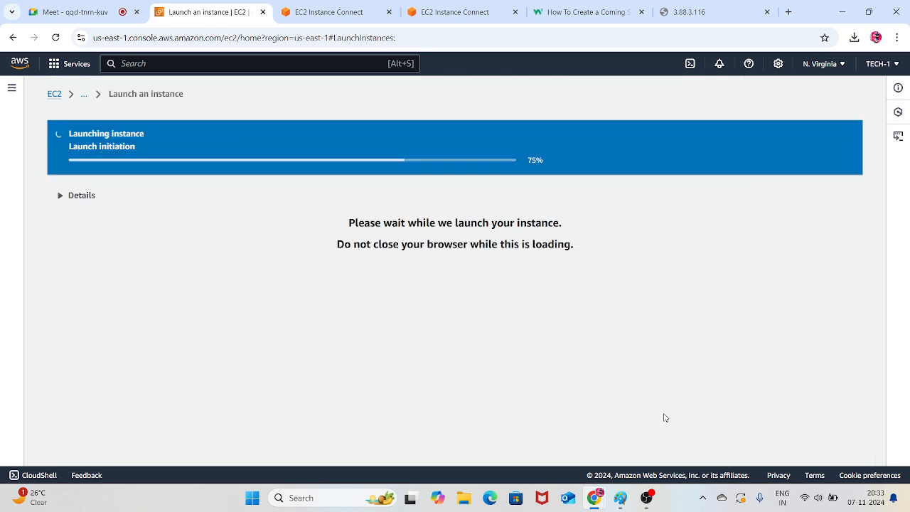
Return to the list of all instances, refresh it and select only server-4
scroll(615, 322, "down", 3)
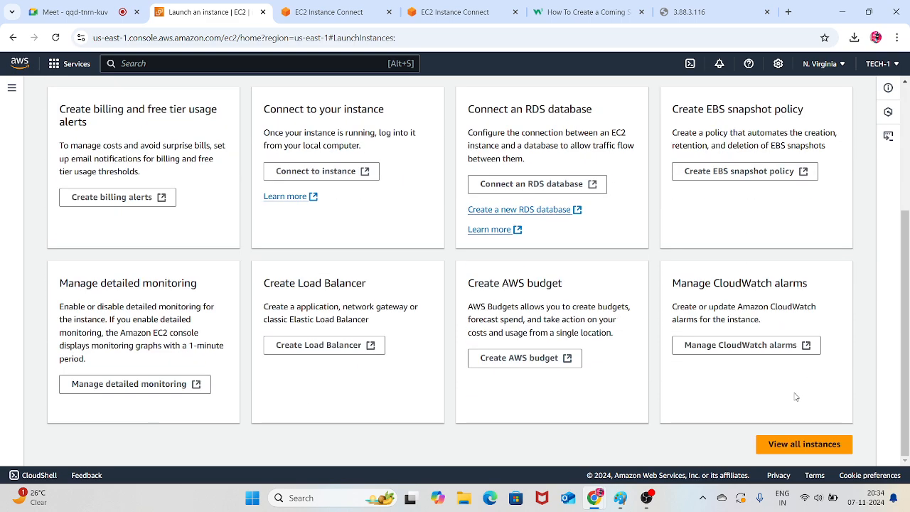
left_click(797, 440)
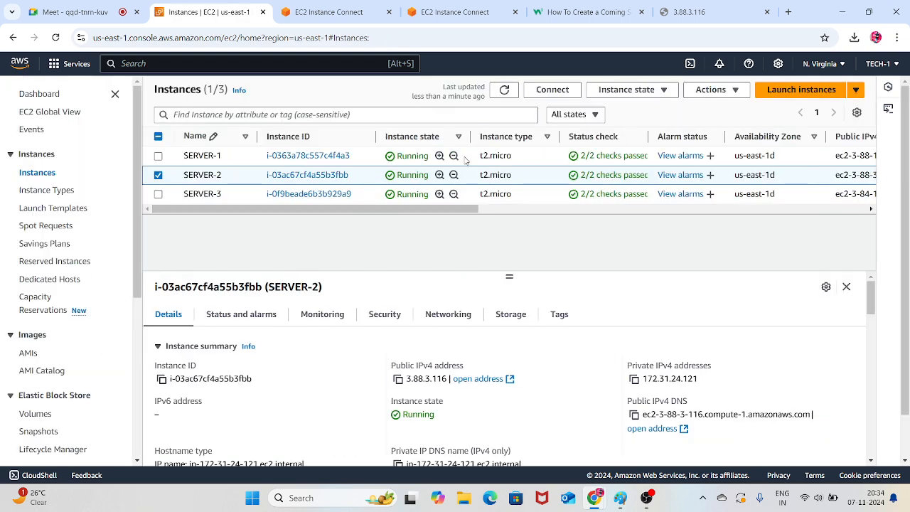
left_click(505, 91)
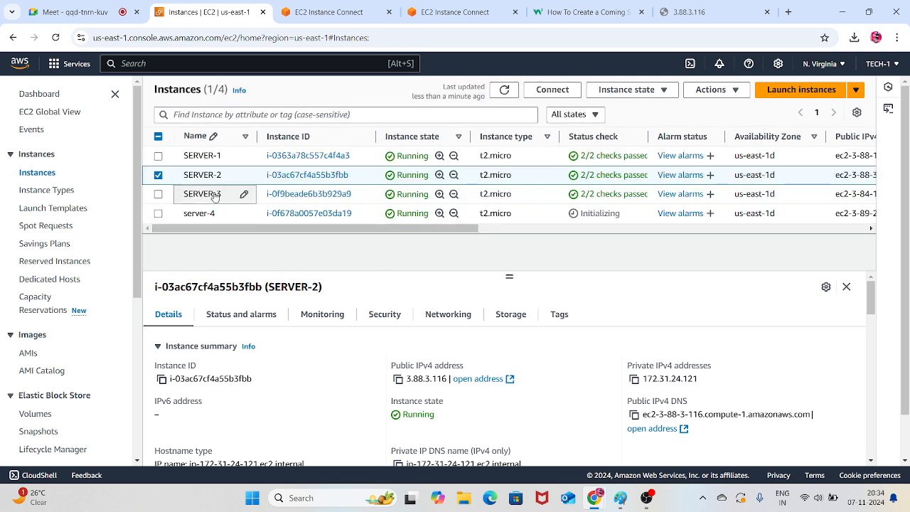
left_click(159, 215)
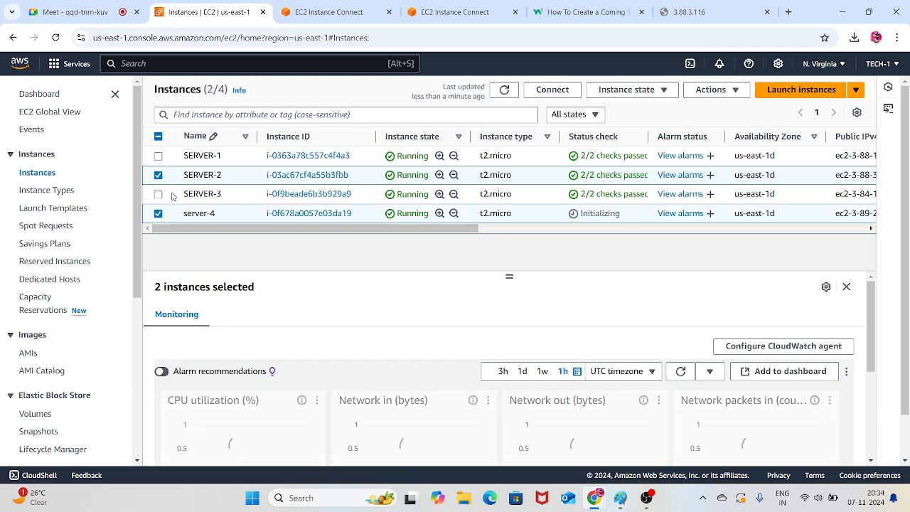
left_click(158, 175)
Try to connect to server-4 through EC2 Instance Connect as ec2-user
left_click(562, 88)
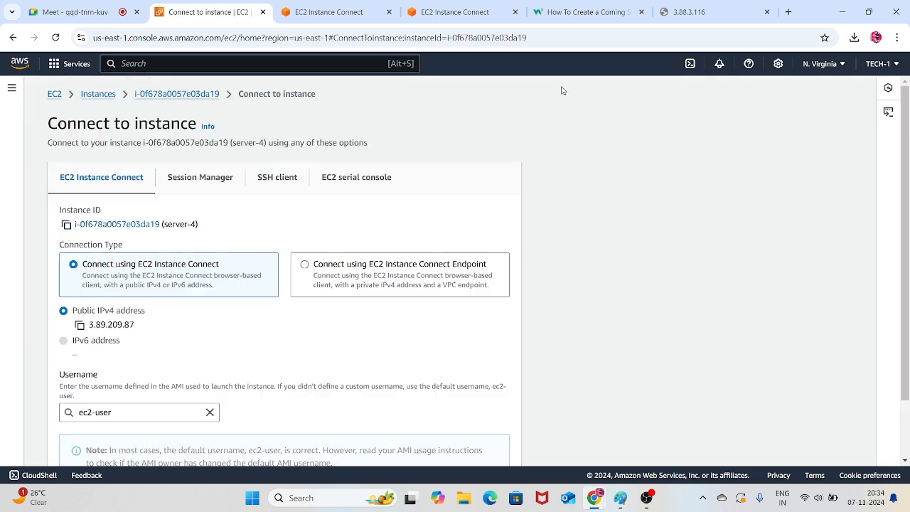
scroll(481, 410, "down", 3)
left_click(502, 453)
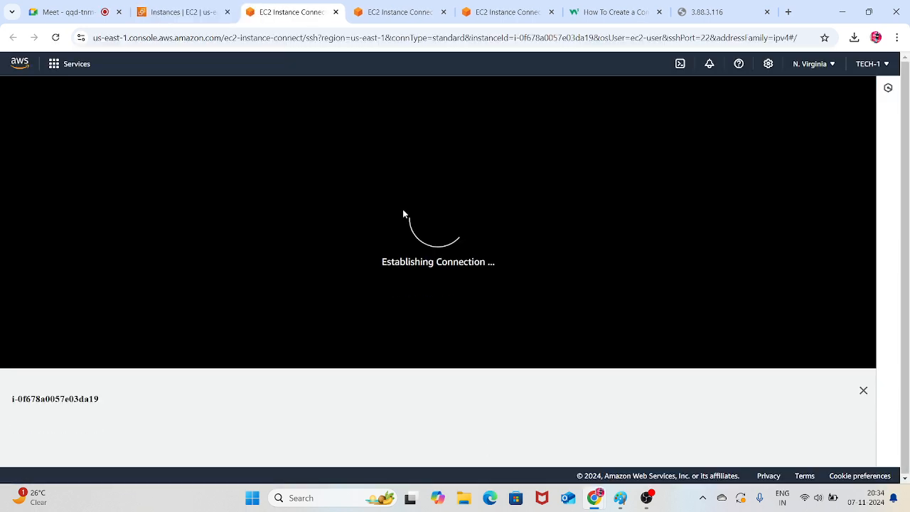
Close the two old EC2 Instance Connect tabs and return to the server-4 connection tab
left_click(399, 5)
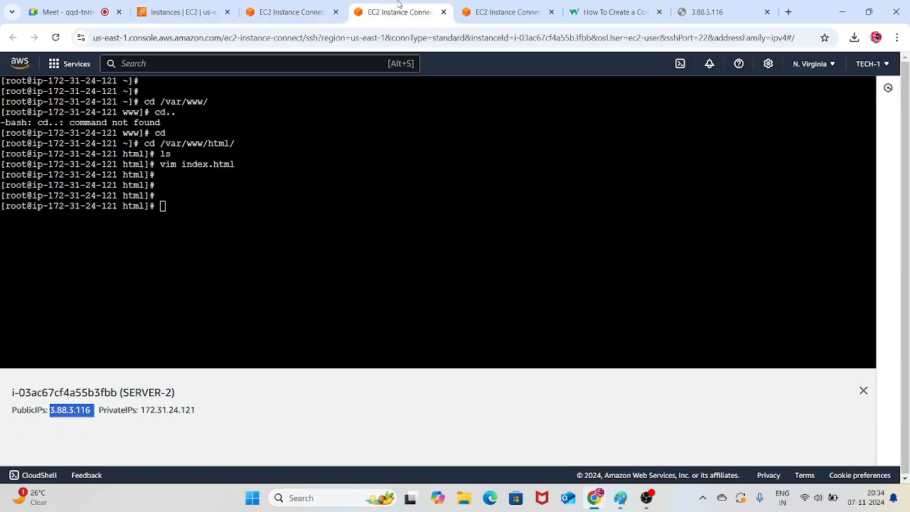
left_click(442, 12)
left_click(442, 12)
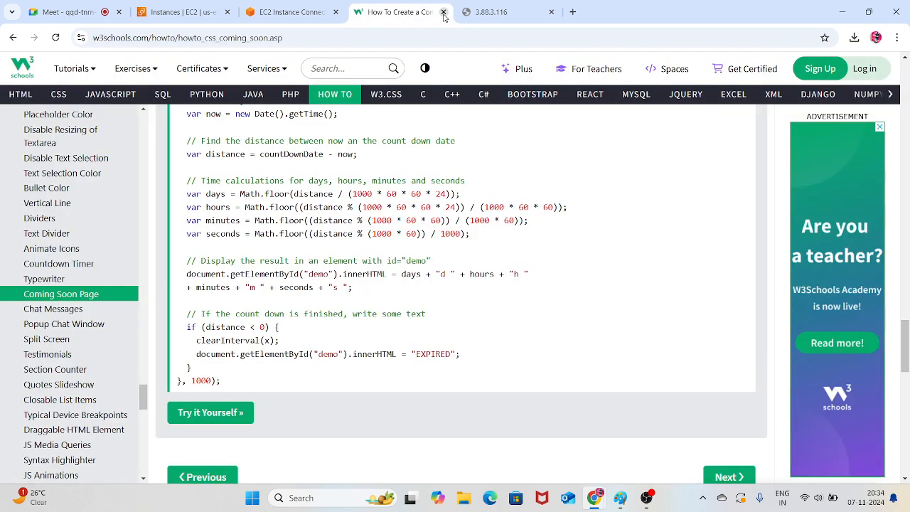
left_click(307, 12)
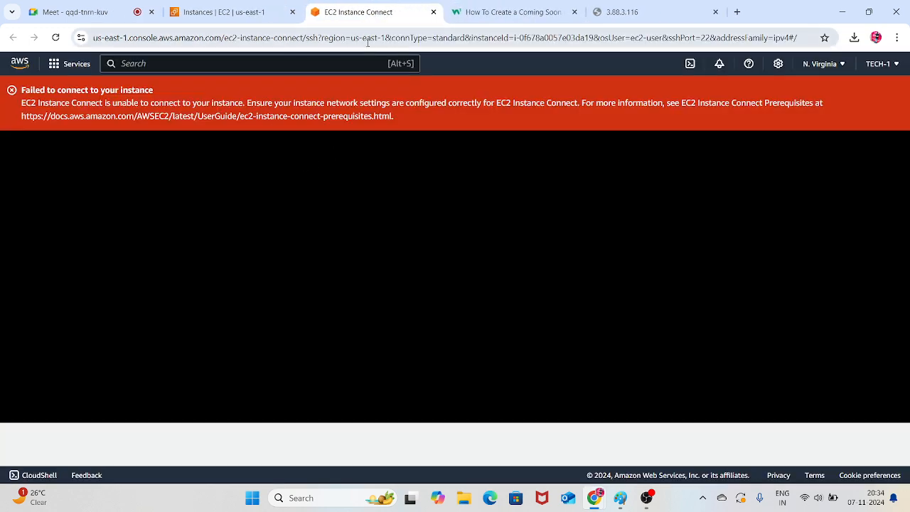
Reconnect to server-4 from the instances list using EC2 Instance Connect as ec2-user and bring up its terminal
left_click(223, 13)
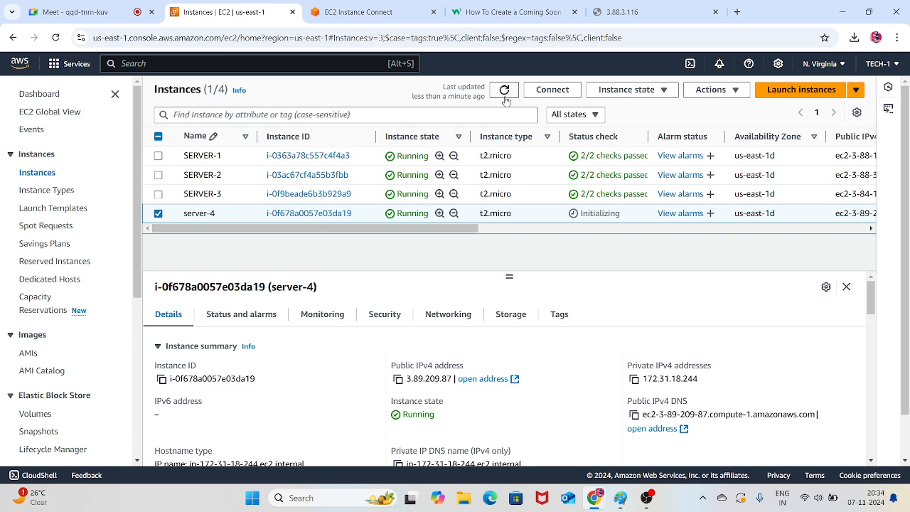
left_click(553, 89)
scroll(448, 333, "down", 3)
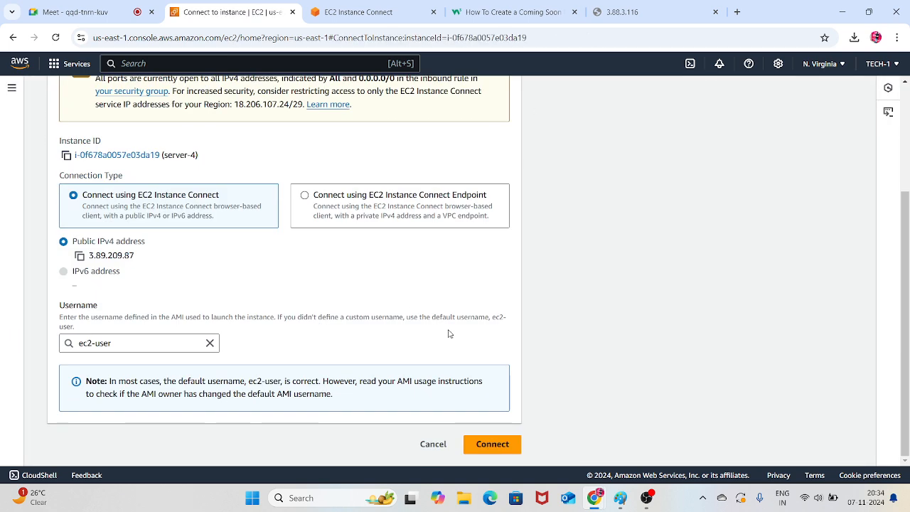
left_click(492, 444)
left_click(515, 13)
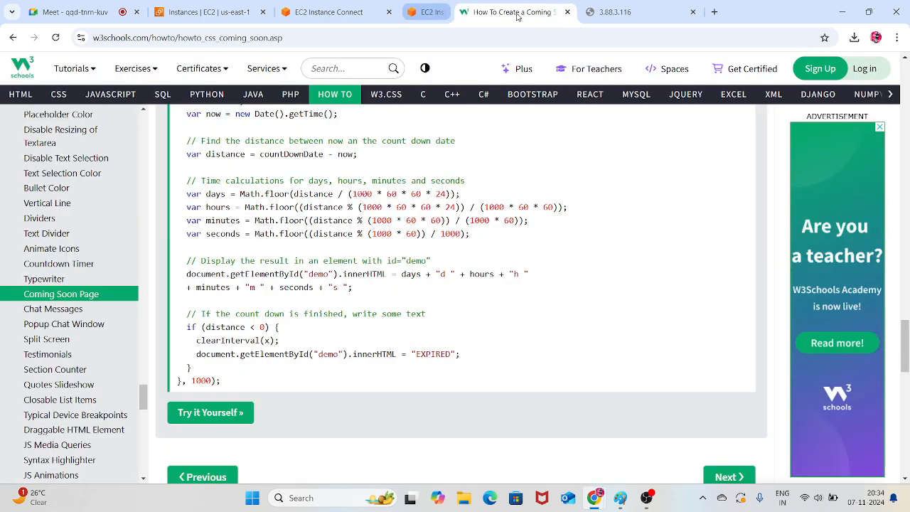
left_click(316, 5)
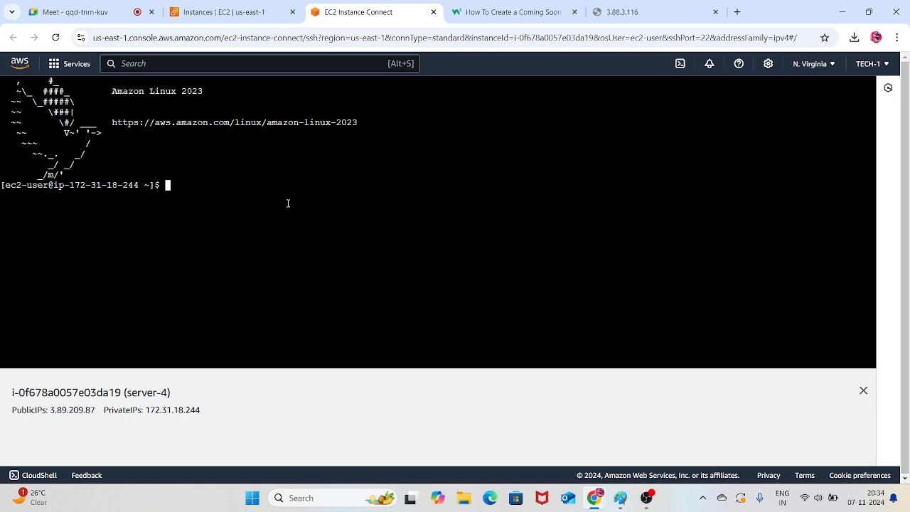
Switch to the root user on server-4 with sudo -i and clear the terminal screen
type("sudo -i")
key("Return")
key("Return")
key("Return")
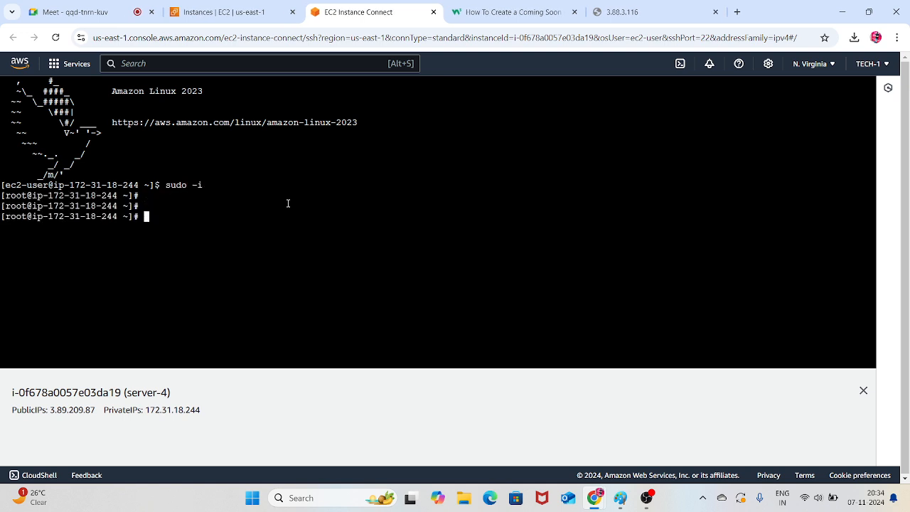
key("ctrl+l")
key("Return")
key("Return")
Install the Apache web server on server-4 with yum install httpd -y
type("yu")
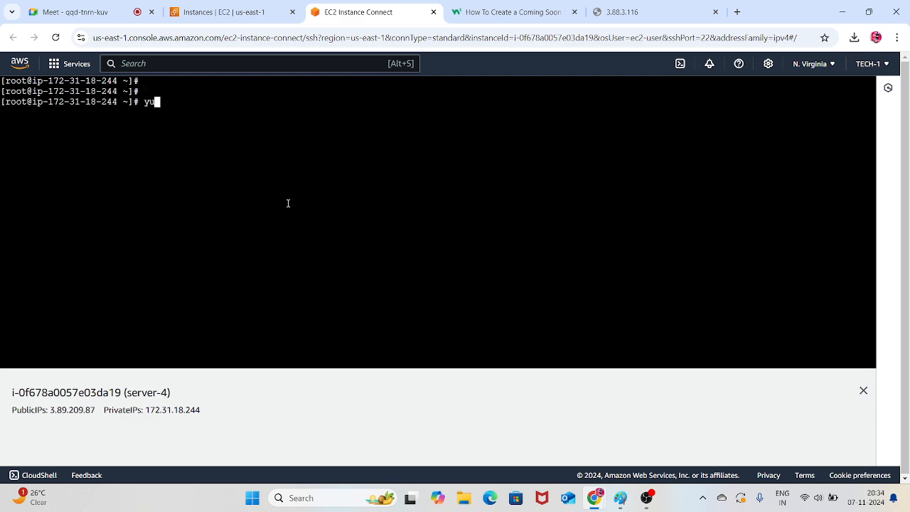
type("m install httpd -y")
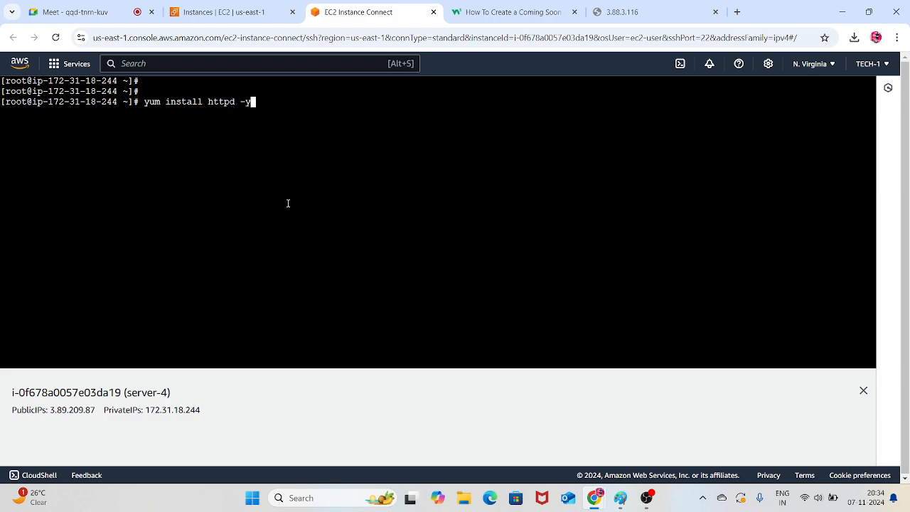
key("Return")
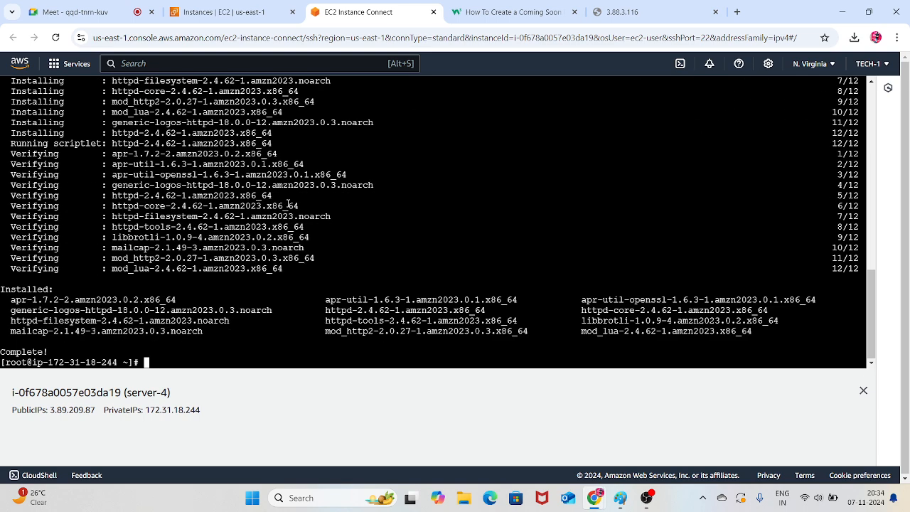
Enable the httpd service at boot with systemctl enable httpd
type("systemctl enable h")
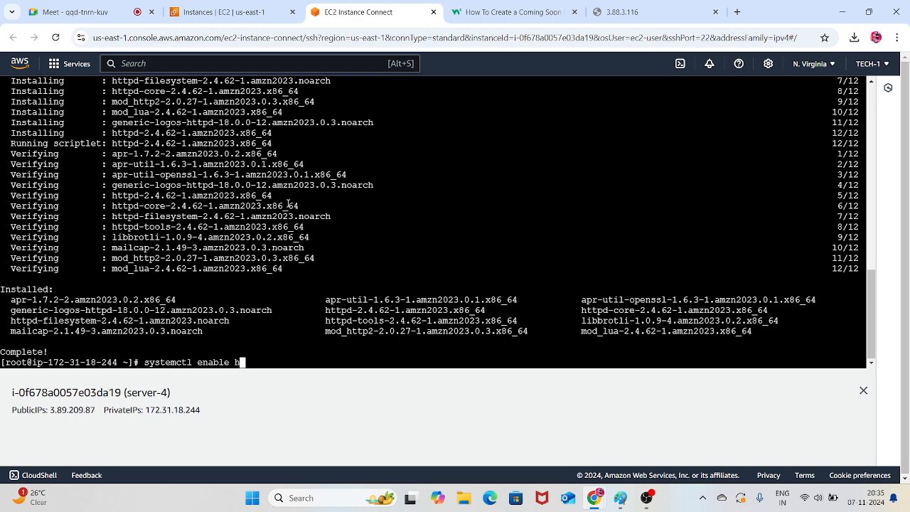
type("ttpd")
key("Return")
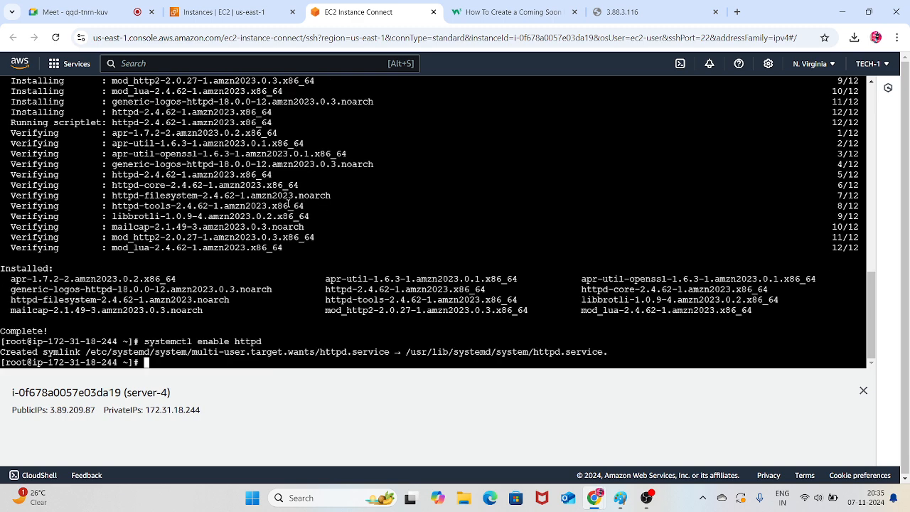
Start the httpd service by reusing the previous command as systemctl start httpd
key("Up")
key("Left")
key("Left")
key("Left")
key("Left")
key("Left")
key("Left")
key("Left")
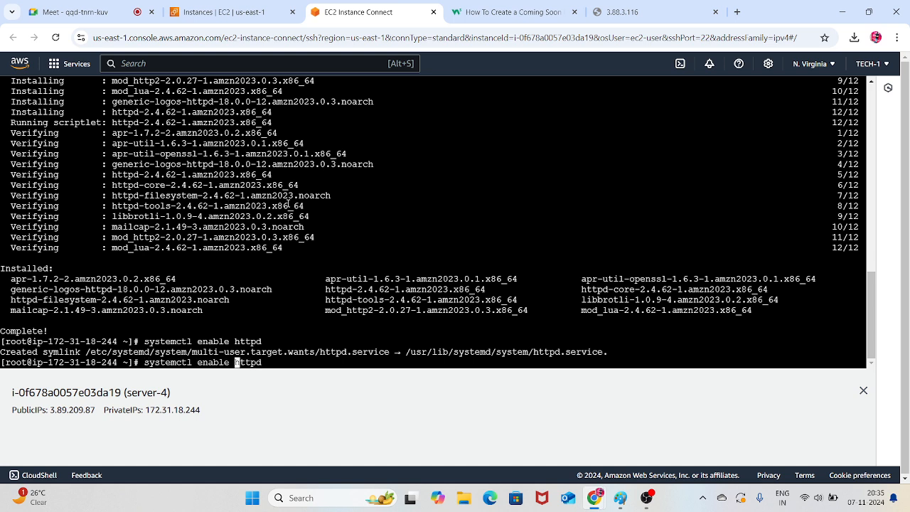
key("Delete")
key("BackSpace")
key("BackSpace")
key("BackSpace")
key("BackSpace")
key("BackSpace")
type("start")
key("Return")
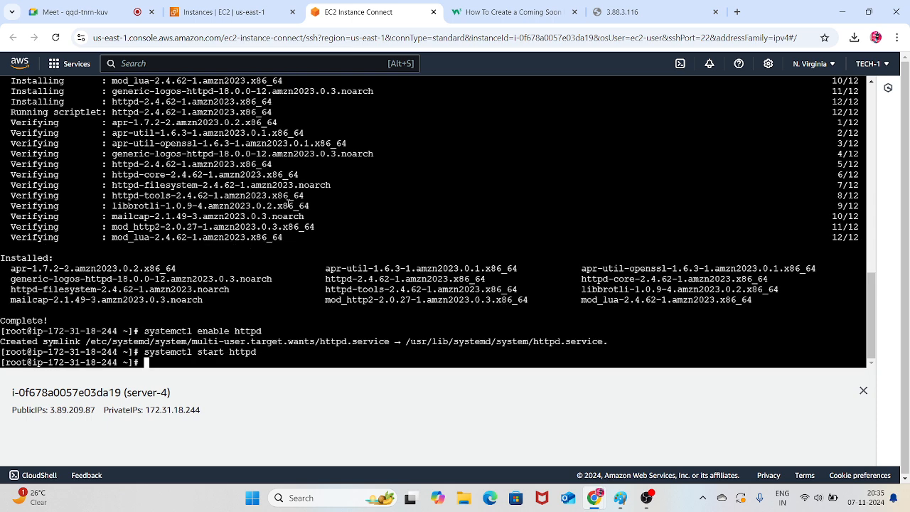
Change the working directory to /var/www/html/
type("cd /var/www/html/")
key("Return")
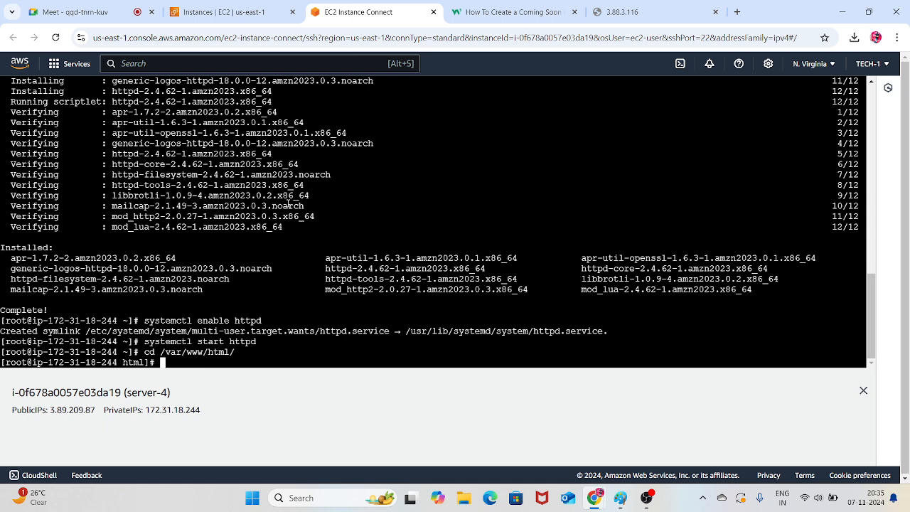
Create index.html in vim and enter the text "welcome to all aws elb-4"
type("vim index.html")
key("Return")
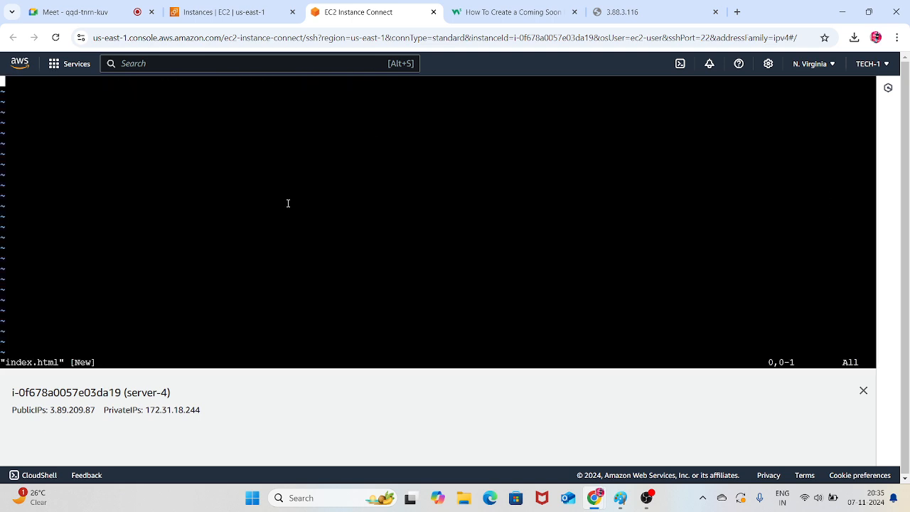
type("i")
type("welcome")
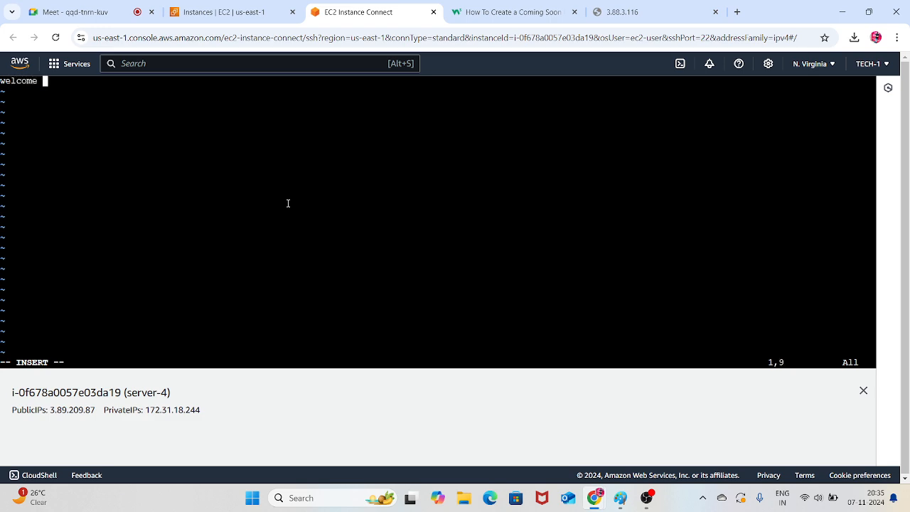
type(" to all aws elb-4")
key("Escape")
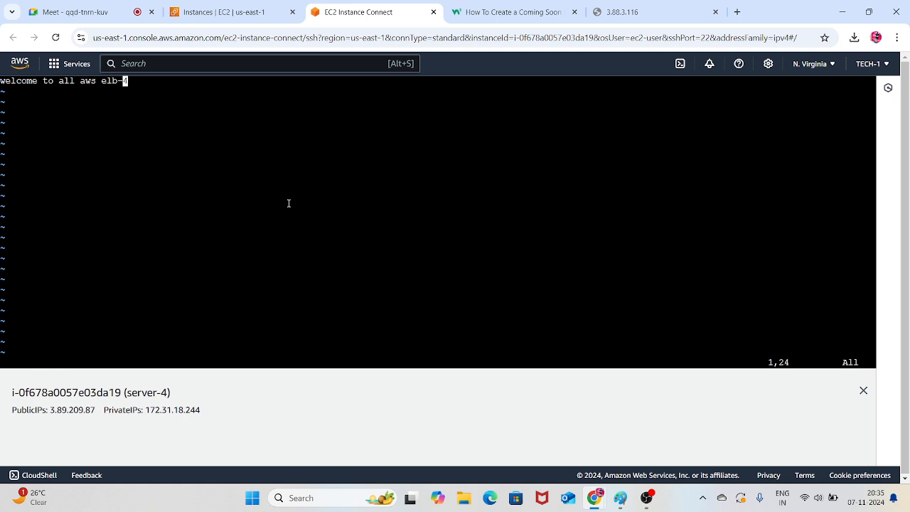
Save index.html and exit vim with :wq
key("Tab")
left_click(288, 194)
key("shift+colon")
type("wq!")
key("Return")
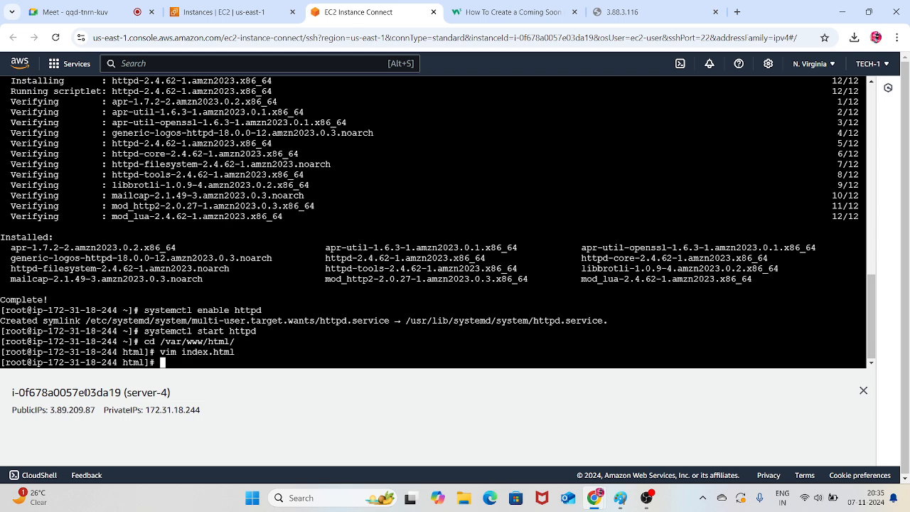
Copy server-4's public IP address 3.89.209.87 and load it in the browser tab that holds 3.88.3.116
left_click_drag(97, 412, 51, 412)
right_click(61, 415)
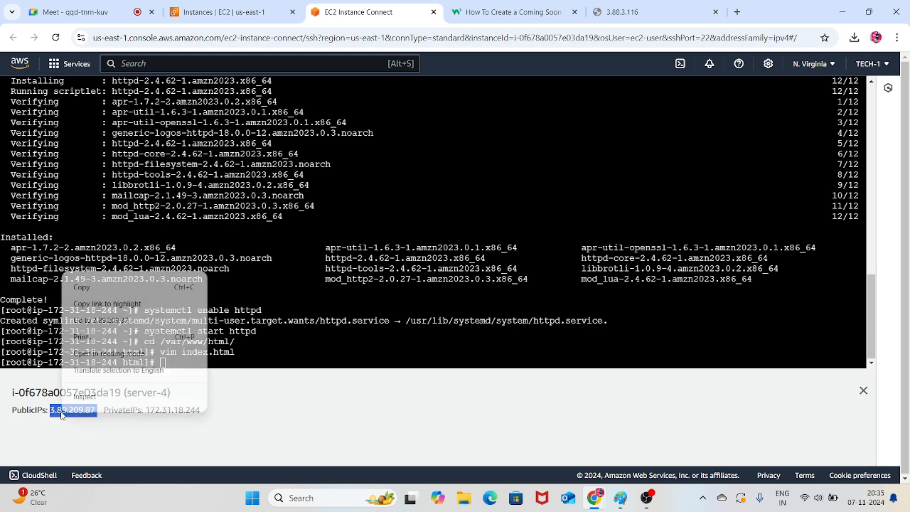
left_click(82, 286)
left_click(625, 12)
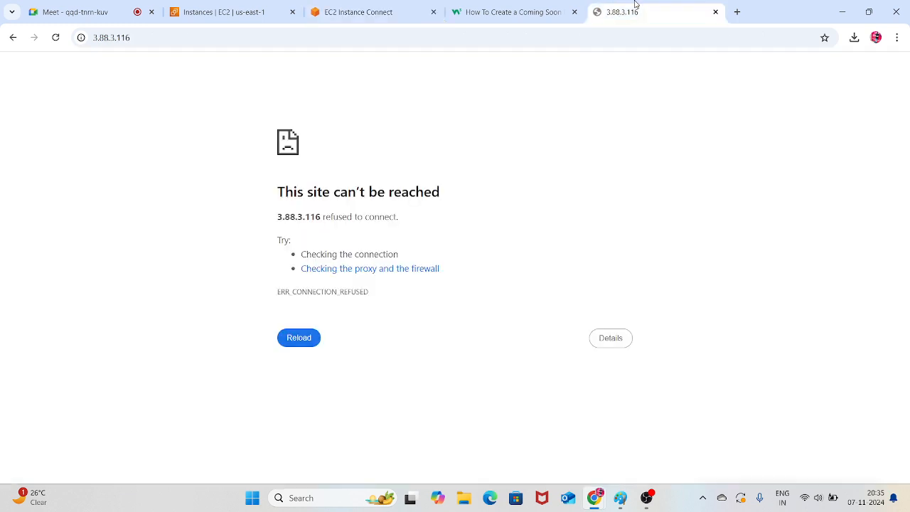
left_click(528, 45)
key("ctrl+a")
key("ctrl+v")
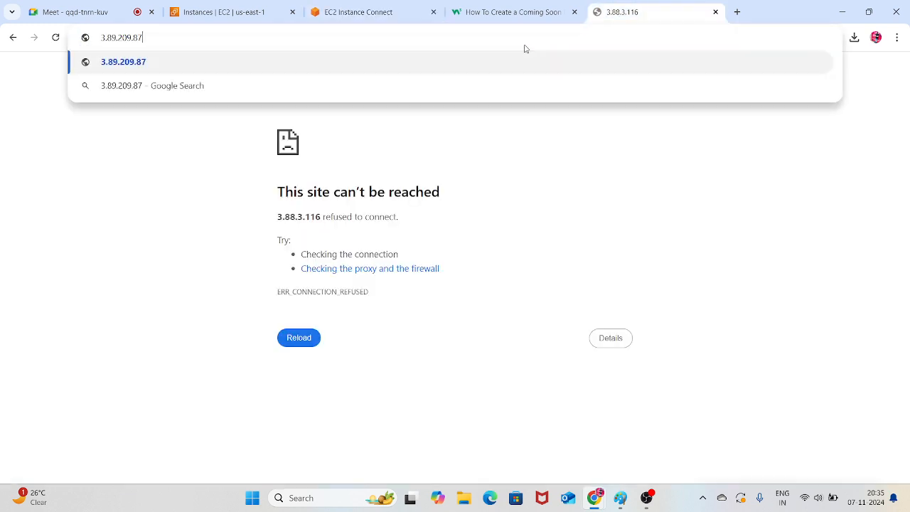
key("Return")
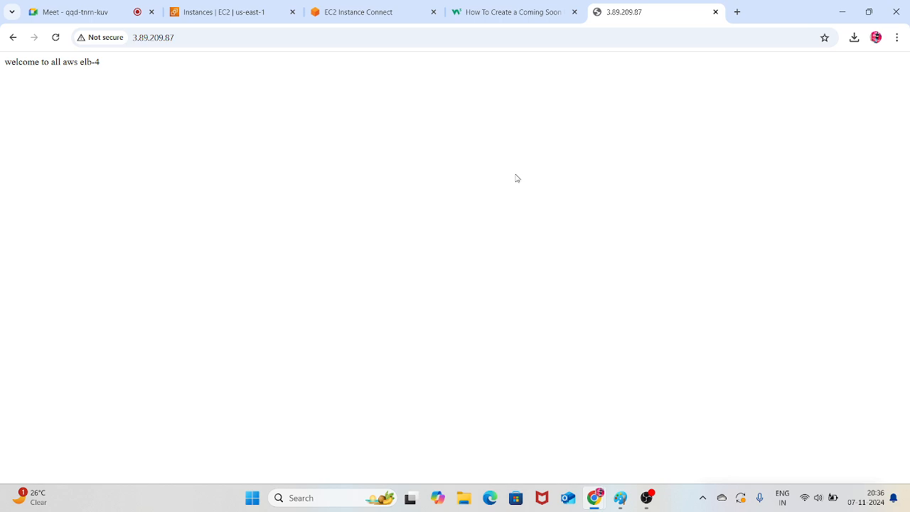
Select only SERVER-1 in the EC2 instances list and open an EC2 Instance Connect session to it
left_click(376, 5)
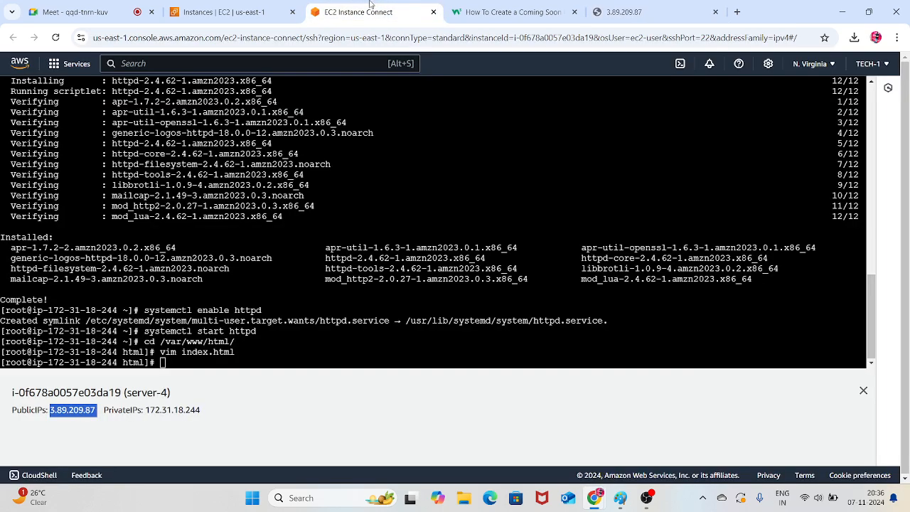
left_click(245, 8)
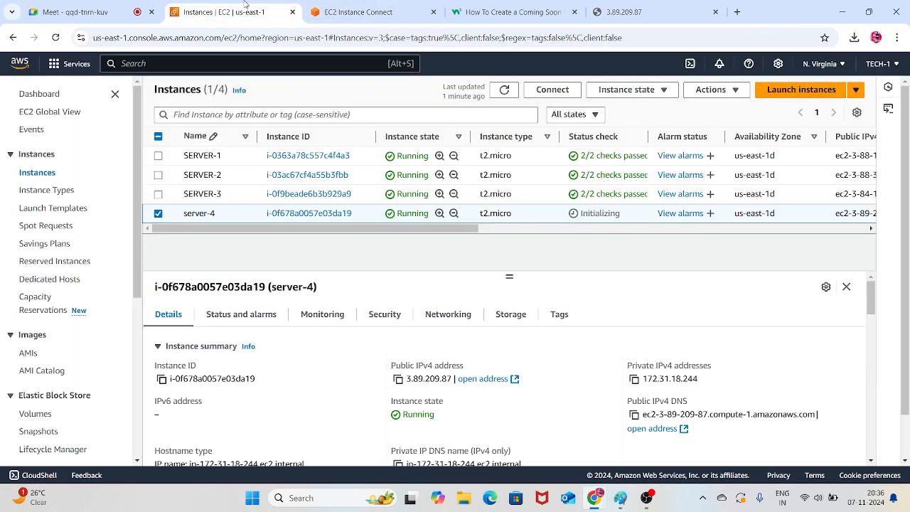
left_click(158, 214)
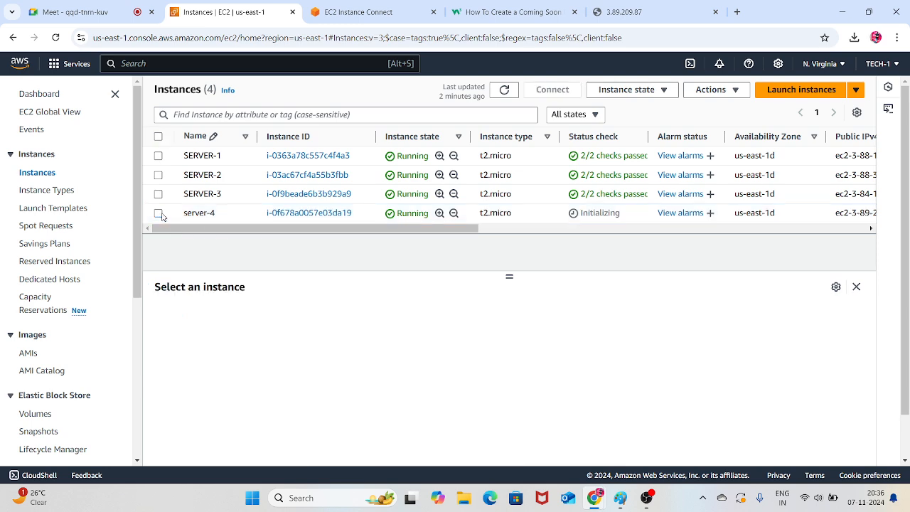
left_click(158, 156)
left_click(552, 91)
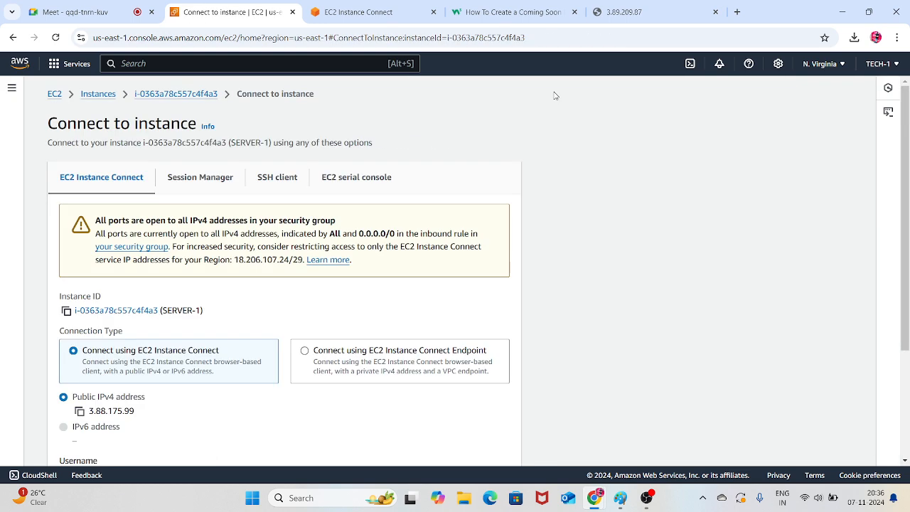
scroll(414, 251, "down", 4)
left_click(492, 443)
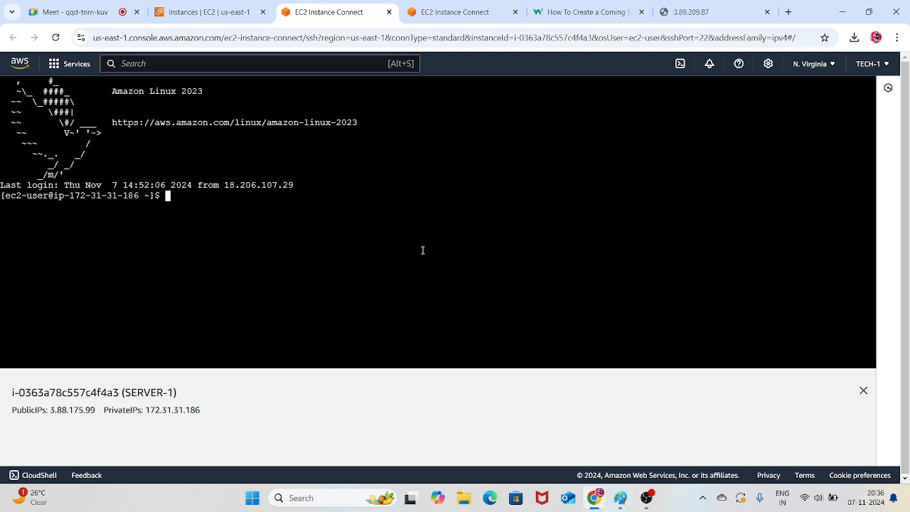
Switch to the root user with sudo -i and clear the terminal
type("udo -i")
key("Return")
key("Return")
key("Return")
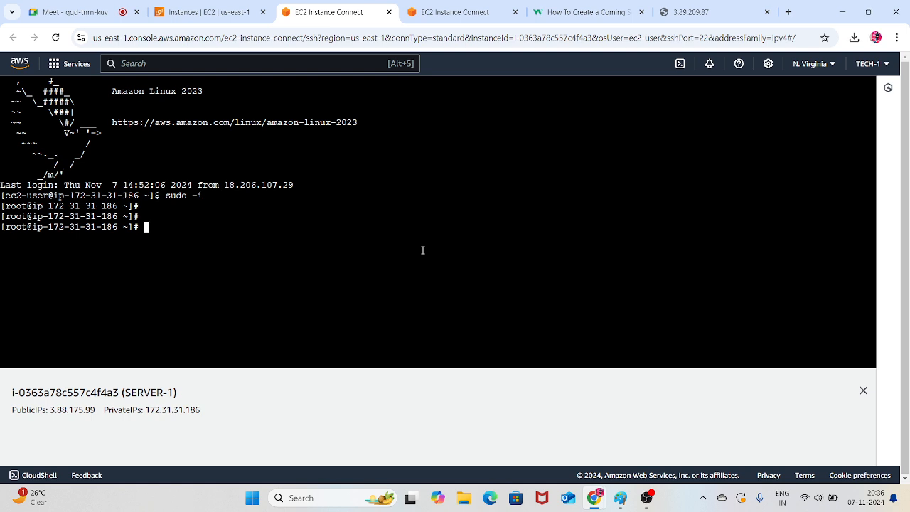
key("ctrl+l")
key("Return")
key("Return")
key("Return")
key("Return")
key("Return")
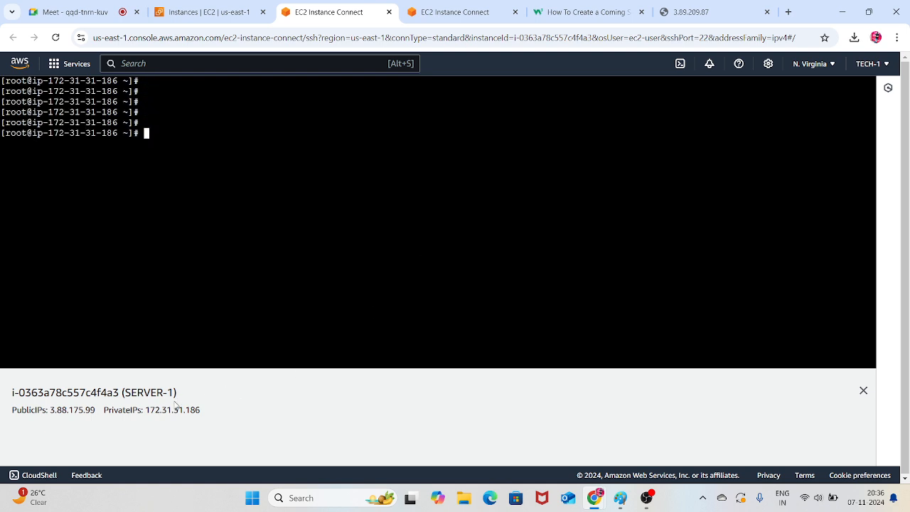
Copy SERVER-1's public IP address 3.88.175.99, test it in a new browser tab, and close that tab
left_click_drag(105, 415, 51, 411)
right_click(53, 411)
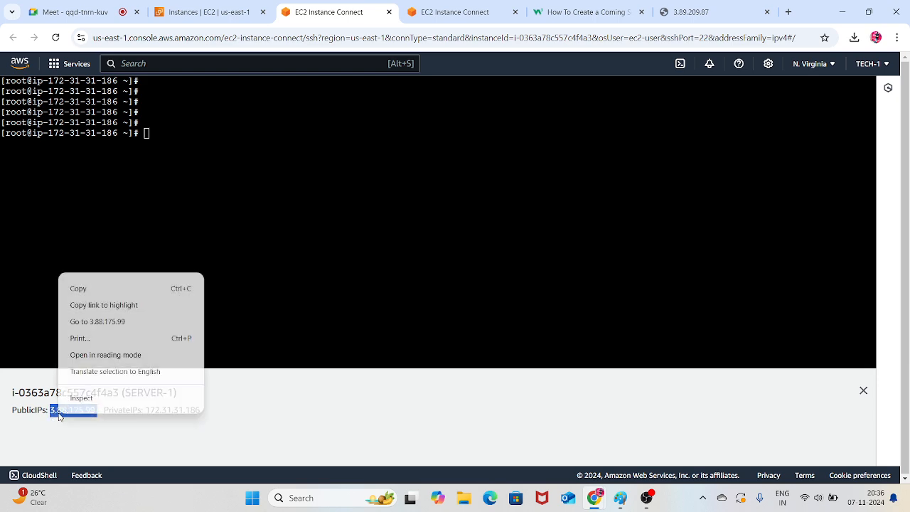
left_click(100, 288)
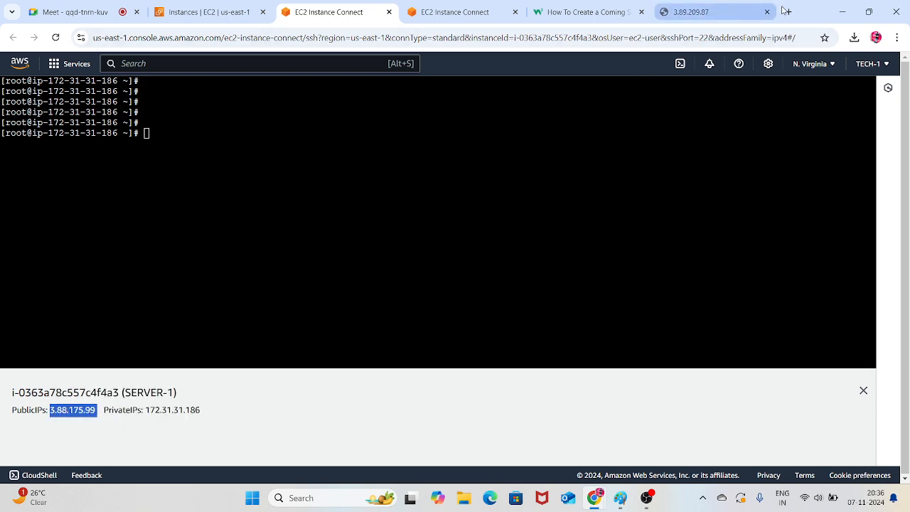
left_click(786, 11)
key("ctrl+v")
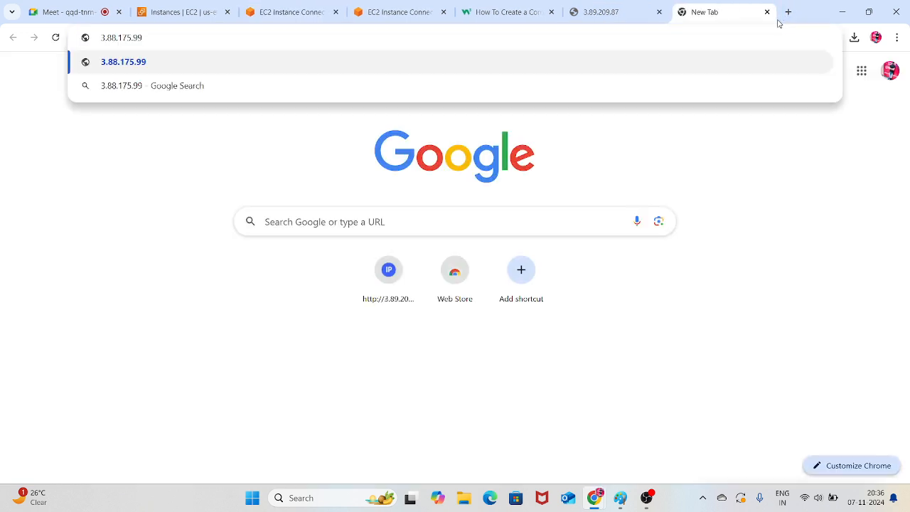
key("Return")
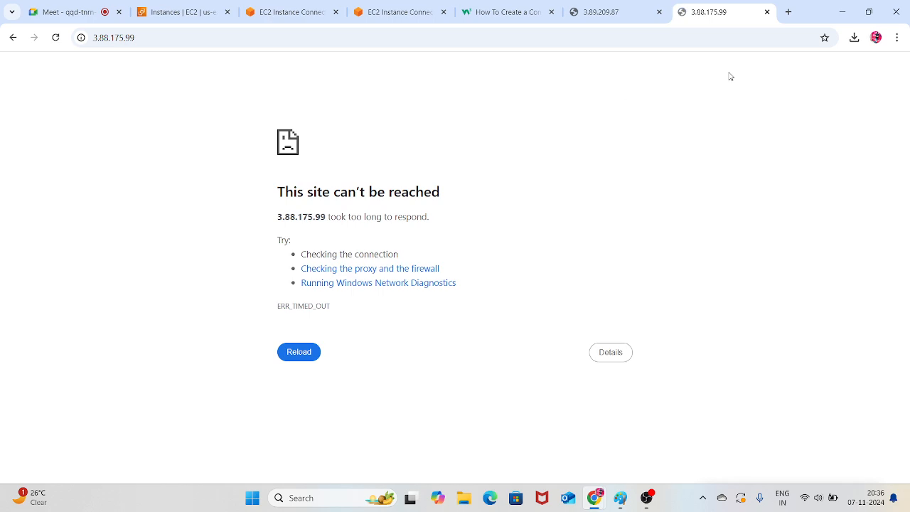
left_click(767, 12)
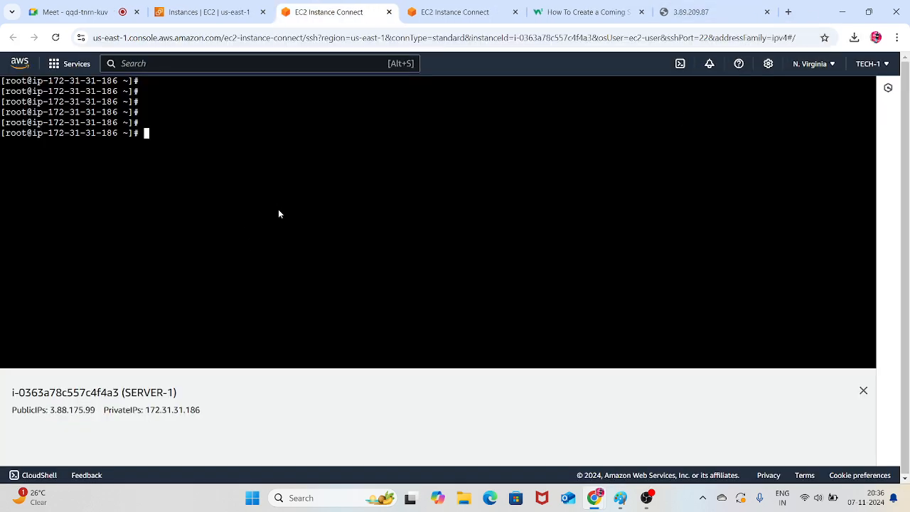
Uninstall the web server on SERVER-1 with yum remove httpd -y
type("yum remove http")
type("d -y")
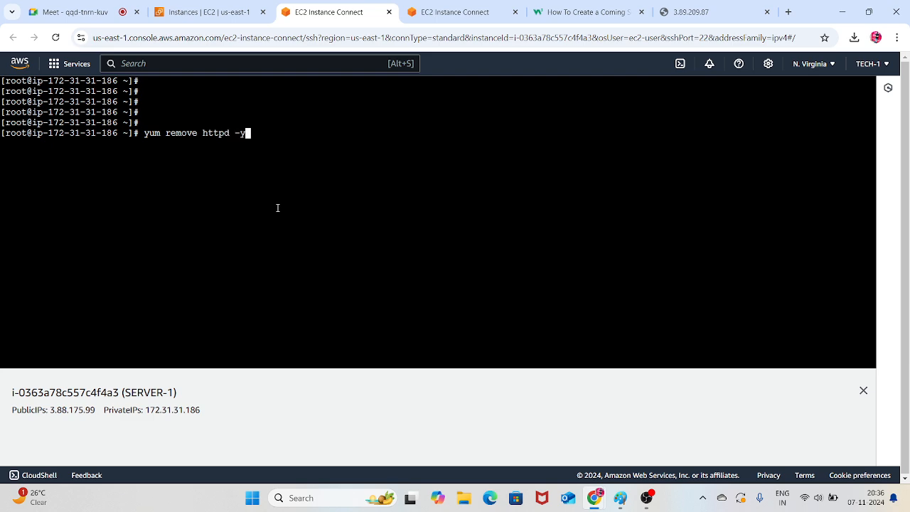
key("Return")
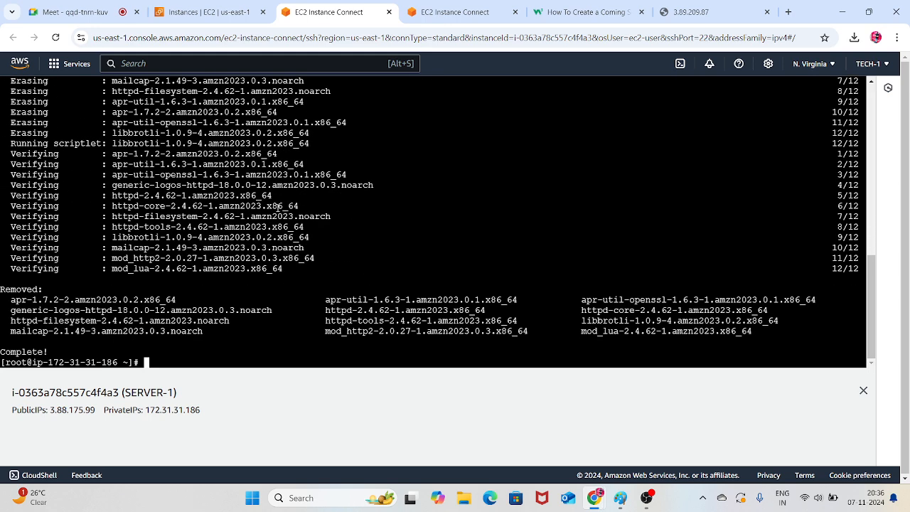
Reinstall the web server on SERVER-1 with yum install httpd -y
type("yum install httpd -y")
key("Return")
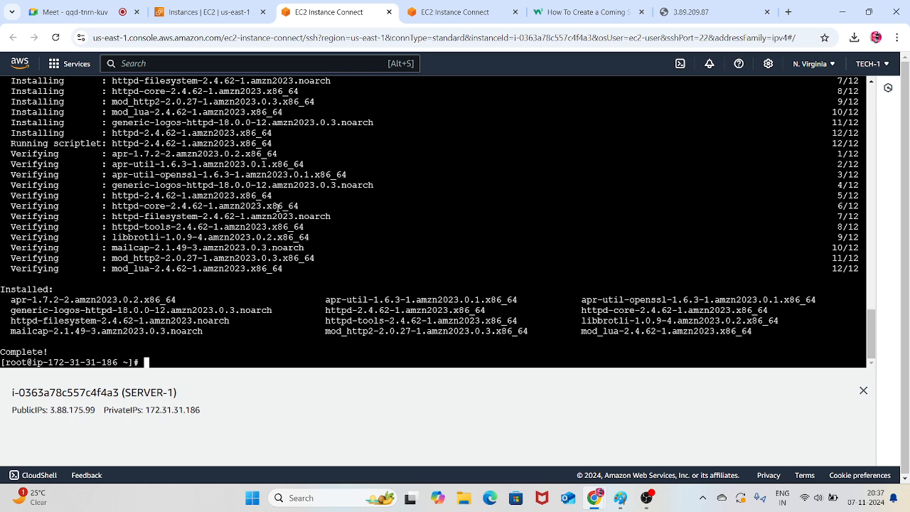
Enable the httpd service at boot with systemctl enable httpd
key("Up")
key("BackSpace")
key("BackSpace")
key("BackSpace")
key("BackSpace")
key("BackSpace")
key("BackSpace")
key("BackSpace")
key("BackSpace")
key("BackSpace")
key("BackSpace")
key("BackSpace")
key("BackSpace")
key("BackSpace")
key("BackSpace")
key("BackSpace")
key("BackSpace")
key("BackSpace")
key("BackSpace")
key("BackSpace")
key("BackSpace")
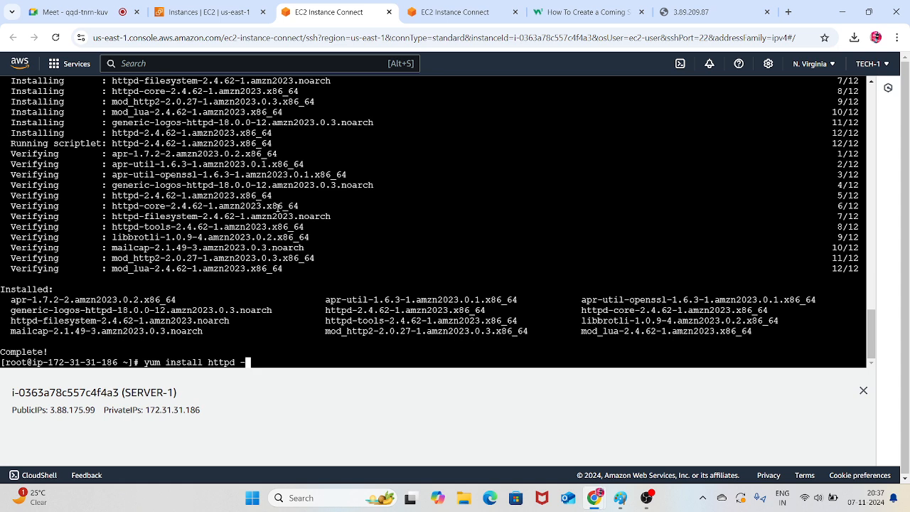
type("sy")
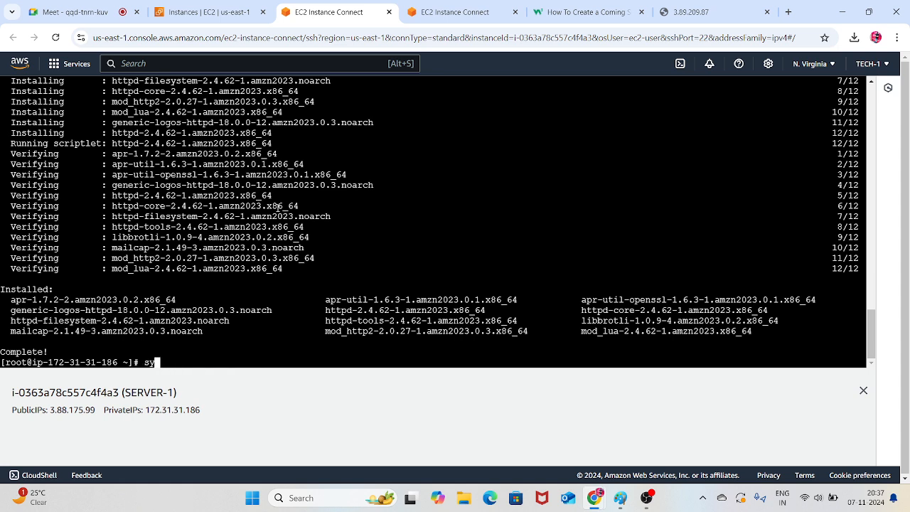
type("stemctl enable httpd")
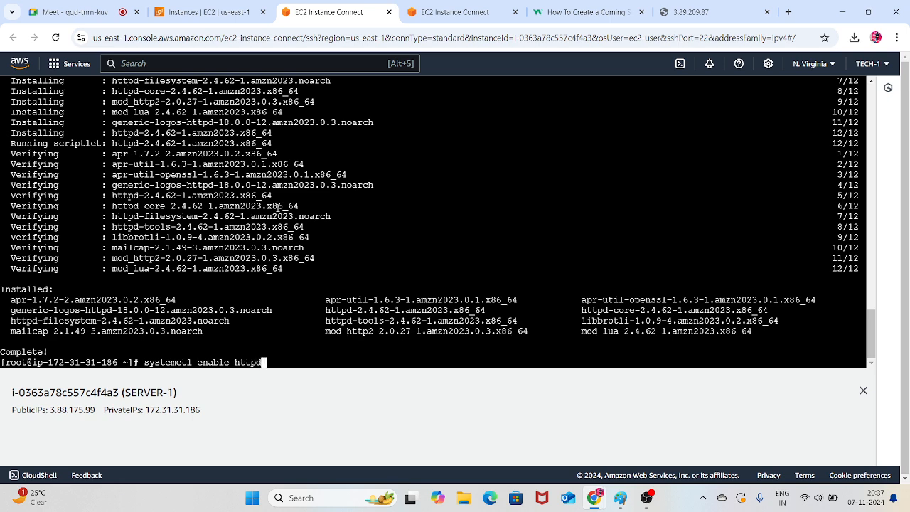
key("Return")
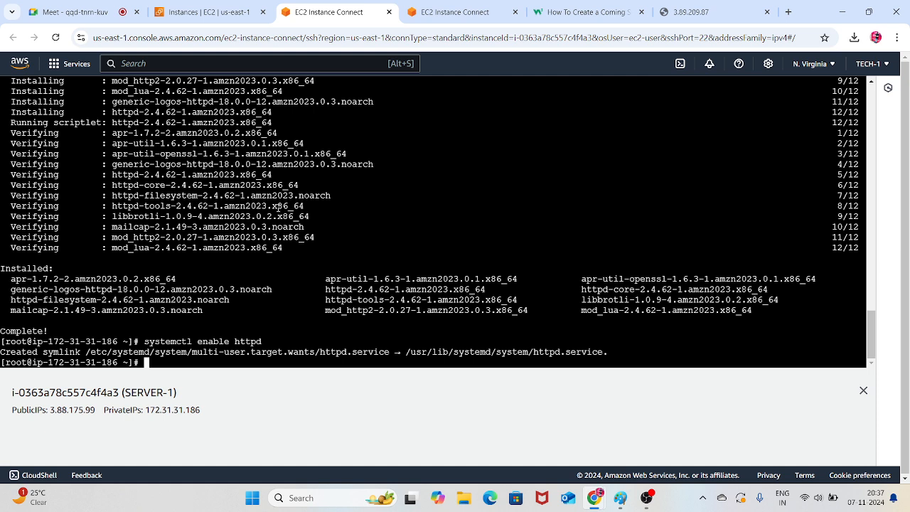
Start the web service with systemctl start httpd
key("Up")
key("Left")
key("Left")
key("Left")
key("Left")
key("Left")
key("Left")
key("BackSpace")
key("BackSpace")
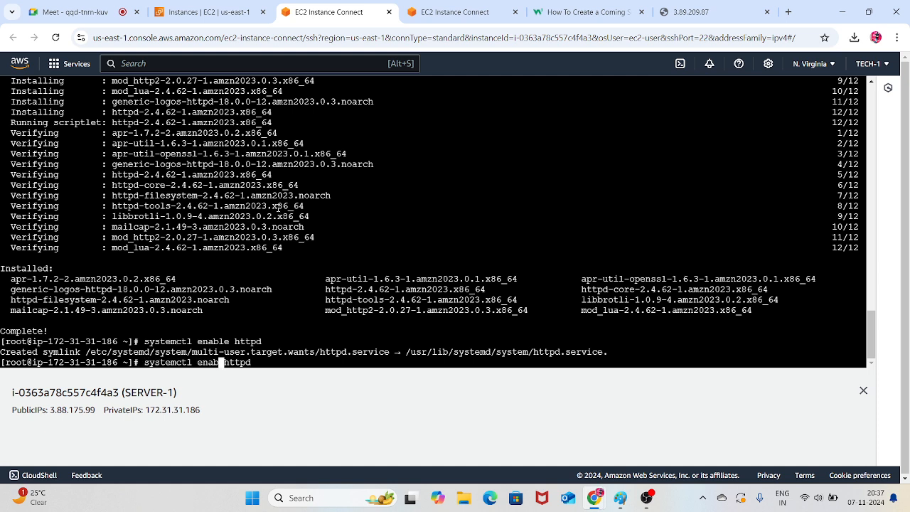
key("BackSpace")
key("BackSpace")
key("BackSpace")
key("BackSpace")
type("start")
key("Return")
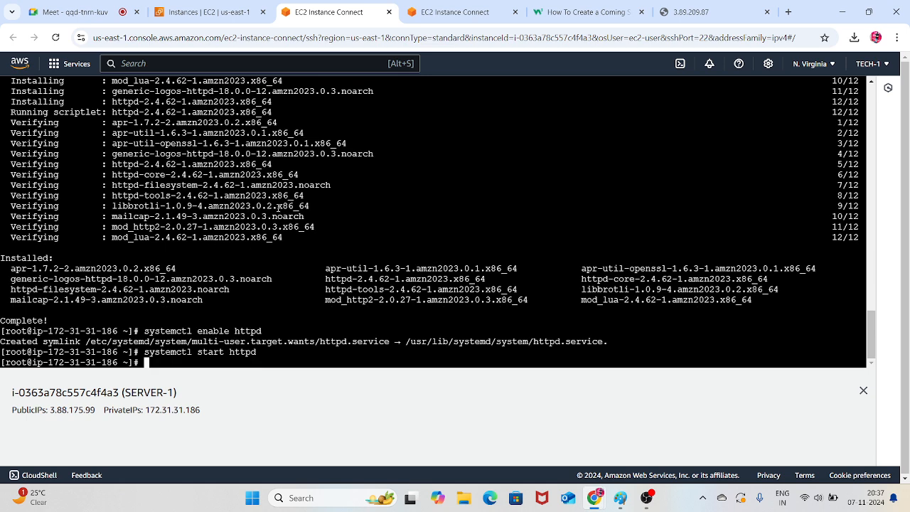
Change the working directory to /var/www/html/ and list its files
type("cd /var/www/html/")
key("Return")
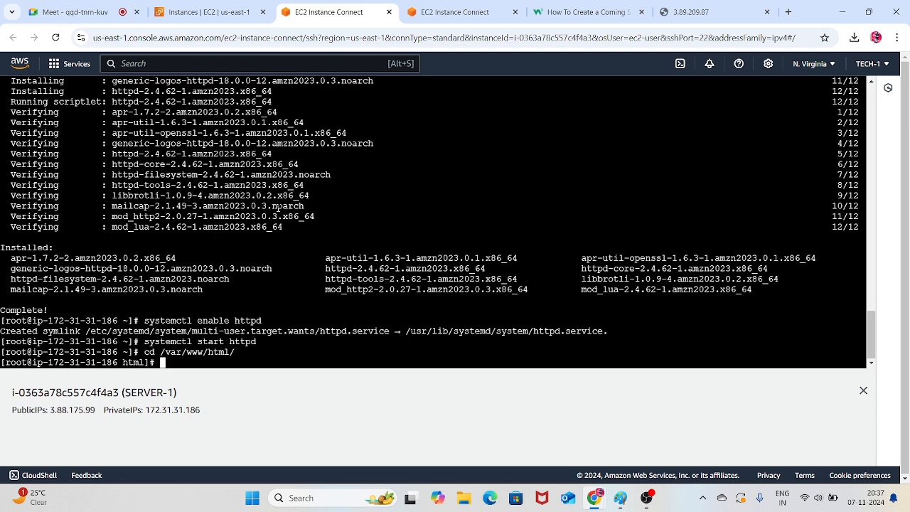
type("ls")
key("Return")
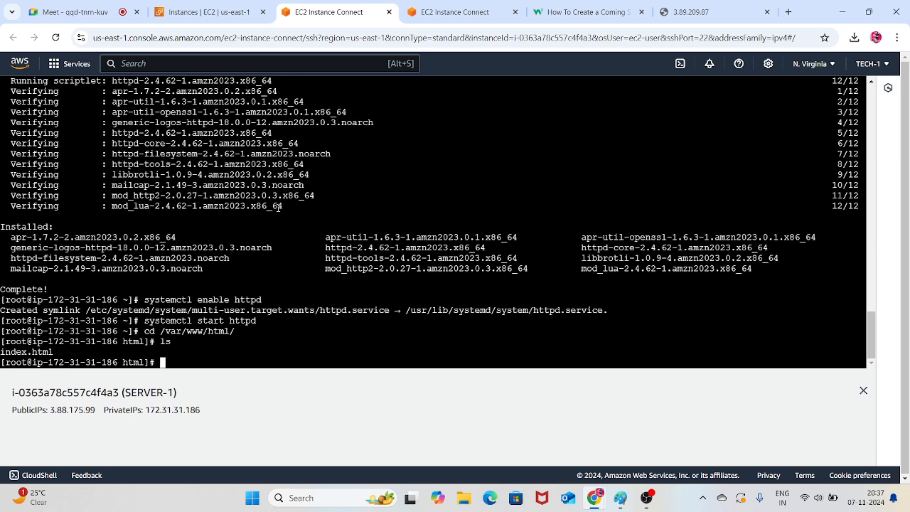
Delete everything in the html directory with rm -rf *, list the directory again, and clear the terminal
type("rm -rf *")
key("Return")
type("ls")
key("Return")
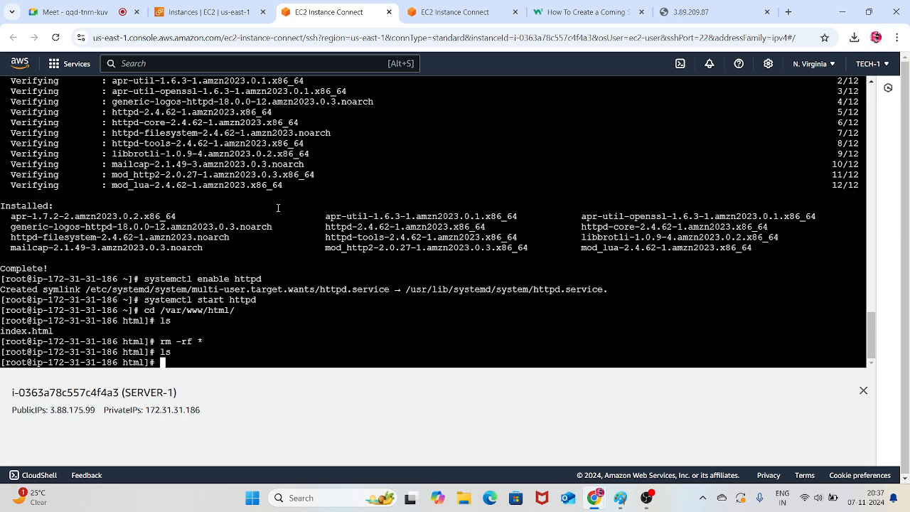
key("ctrl+l")
key("Return")
key("Return")
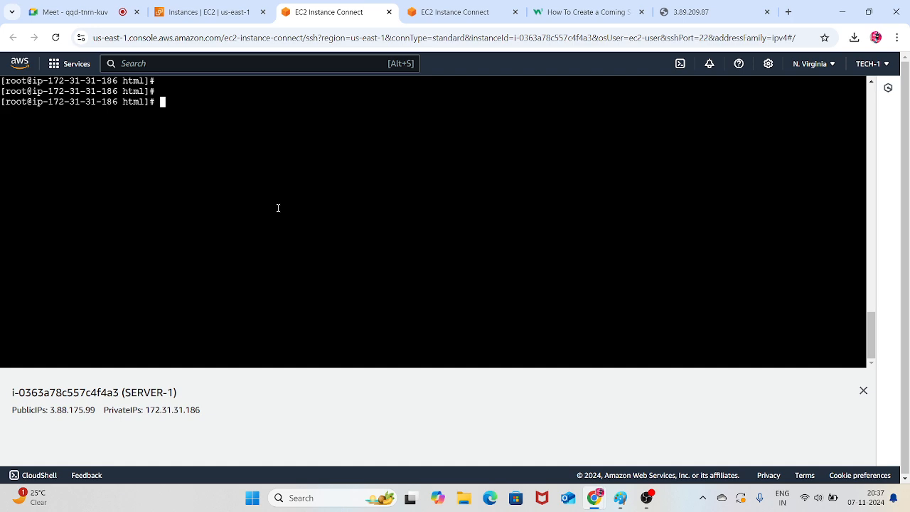
Create index.html in vim and enter the text "welcome to all aws elb-1"
type("vim index.html")
key("Return")
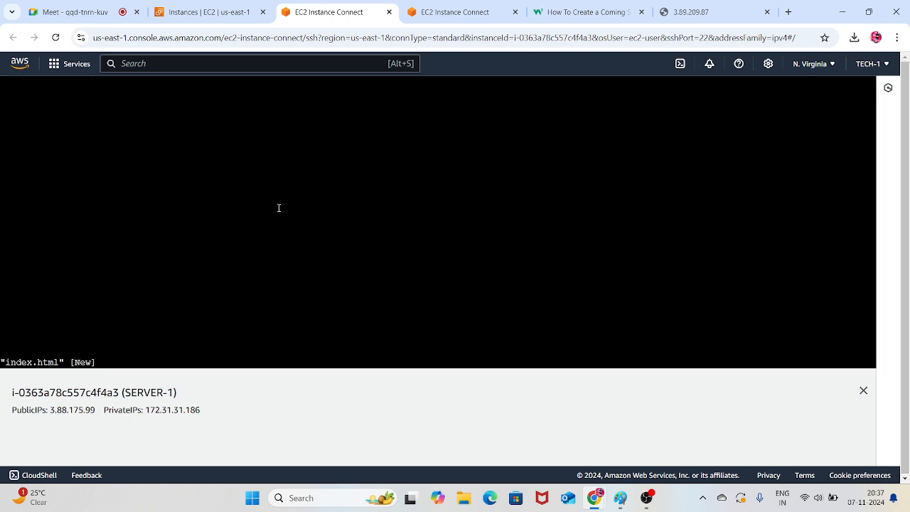
type("i")
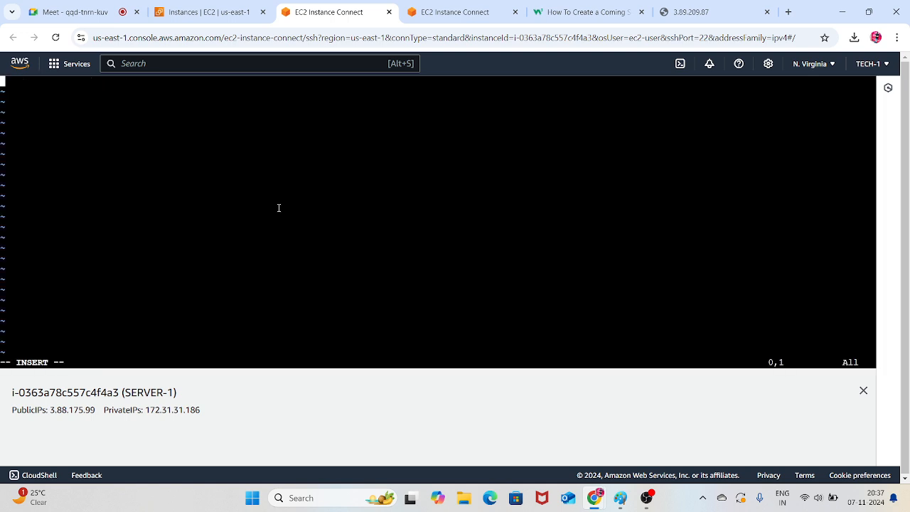
type("welcome to all aw")
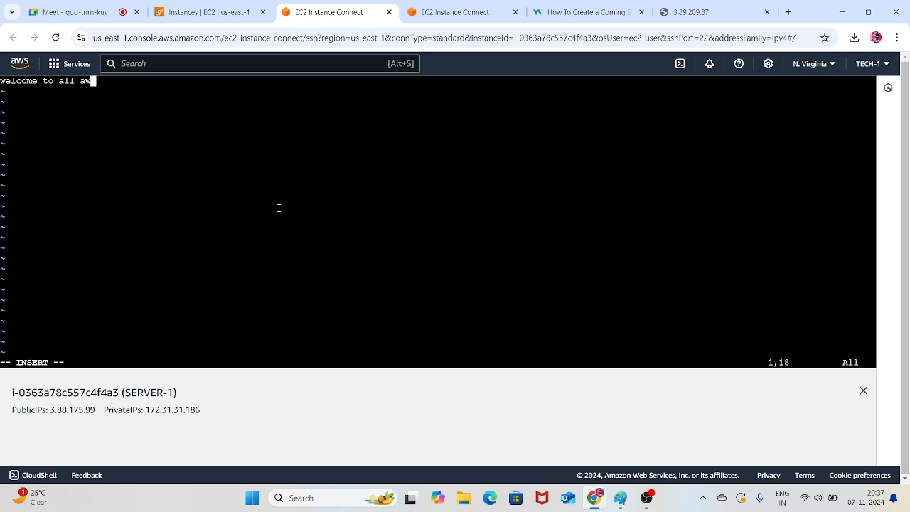
type("s elb-1")
Save SERVER-1's index.html and exit vim
key("Escape")
type(":wq!")
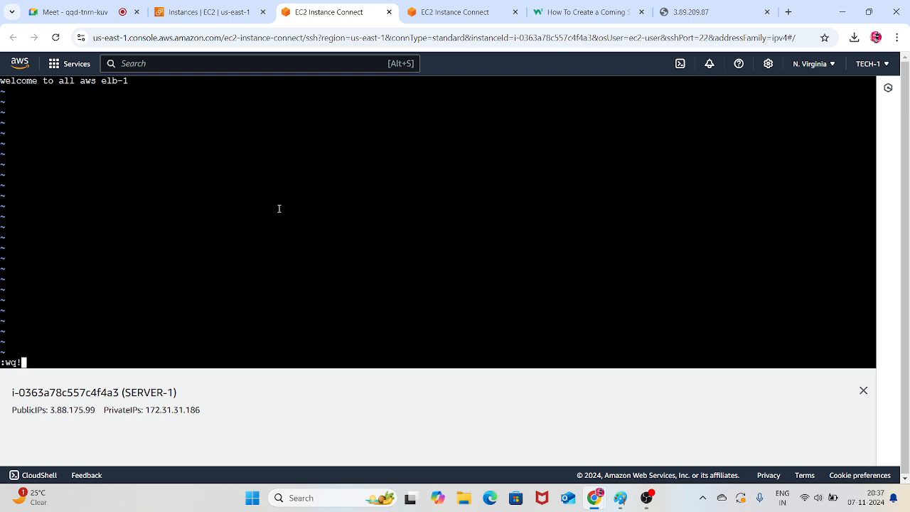
key("Return")
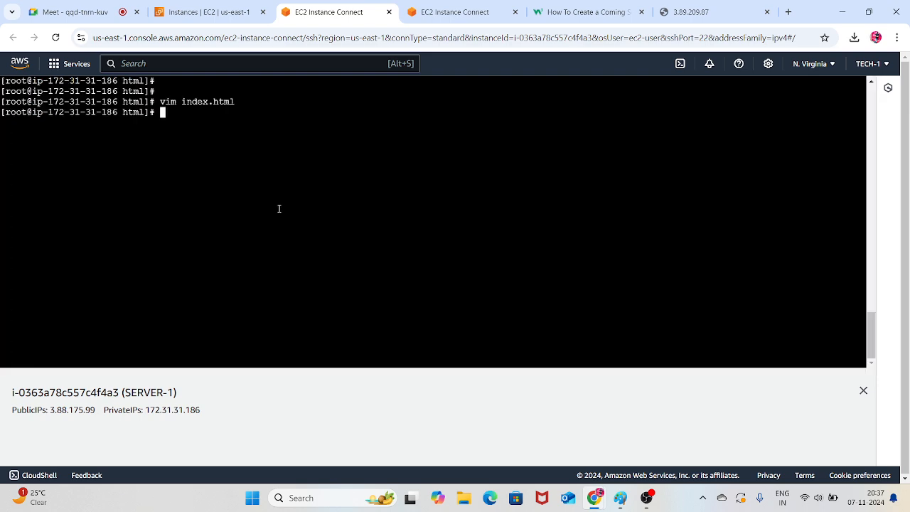
Load SERVER-1's public IP address 3.88.175.99 in a new browser tab and close the 3.89.209.87 tab
left_click_drag(98, 410, 49, 406)
key("ctrl+c")
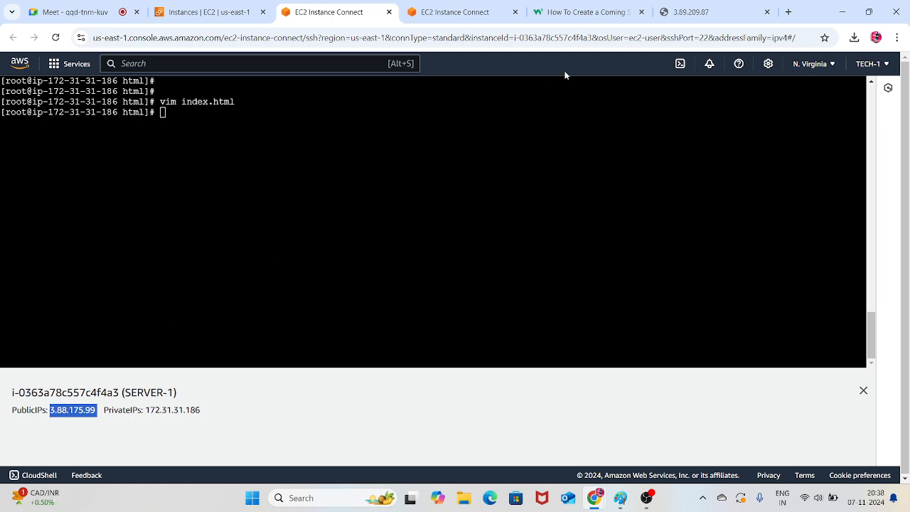
left_click(689, 10)
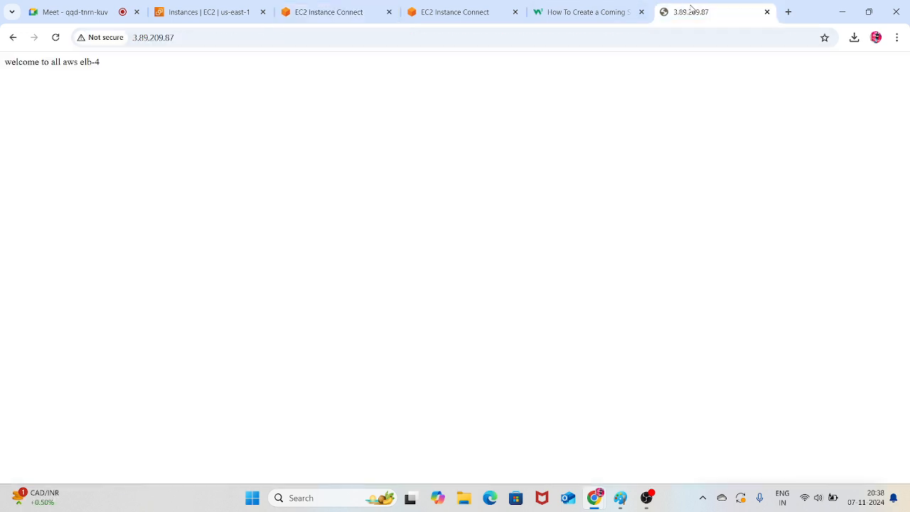
left_click(788, 11)
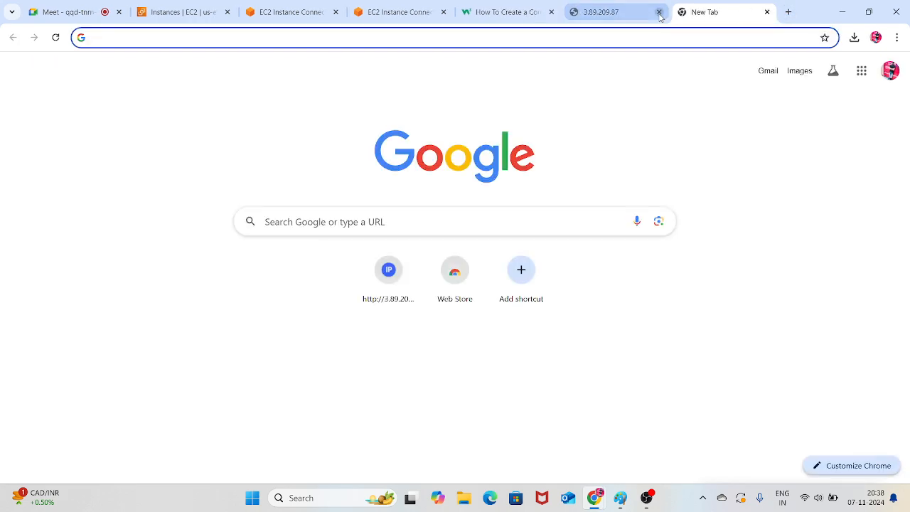
left_click(659, 12)
key("ctrl+v")
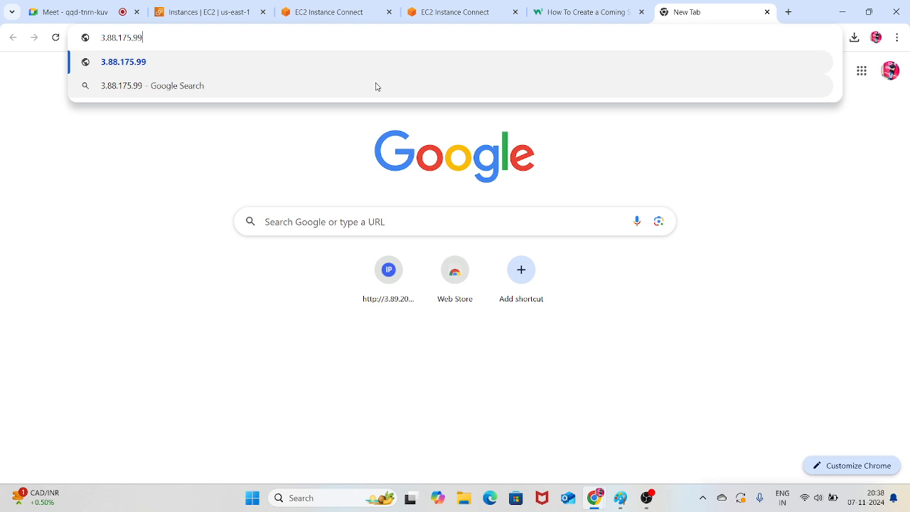
key("Return")
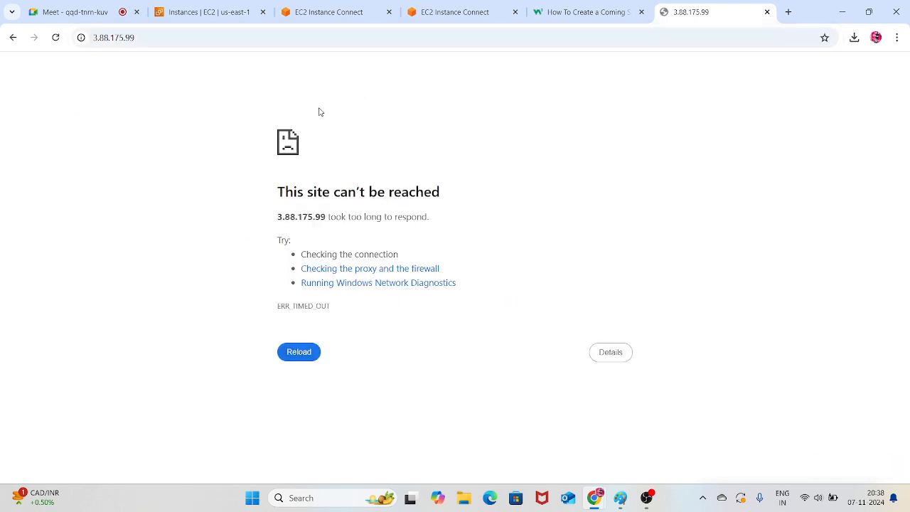
Reload the 3.88.175.99 page and close server-4's EC2 Instance Connect terminal, keeping SERVER-1's terminal open
key("F5")
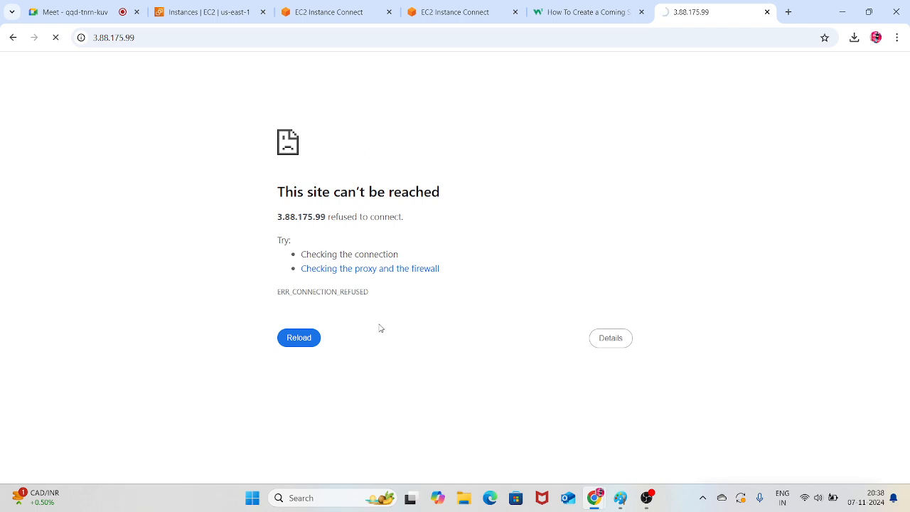
mouse_move(594, 498)
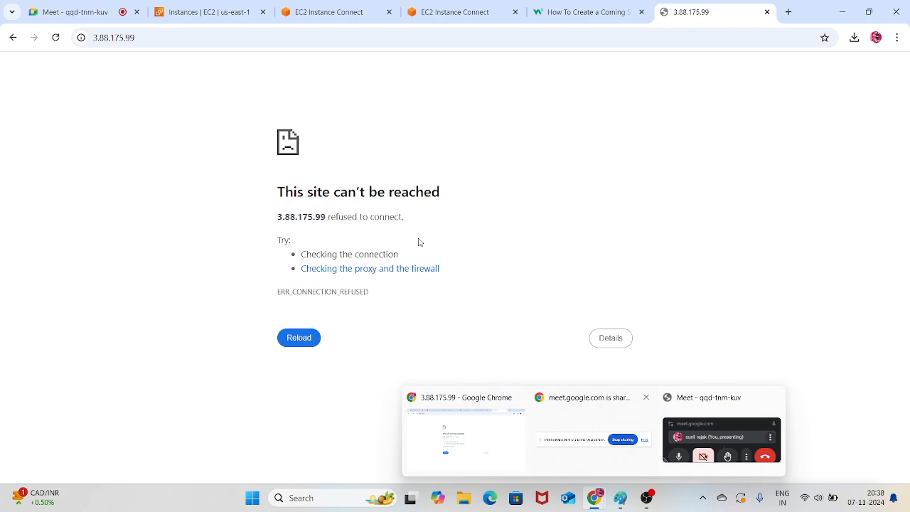
left_click(425, 5)
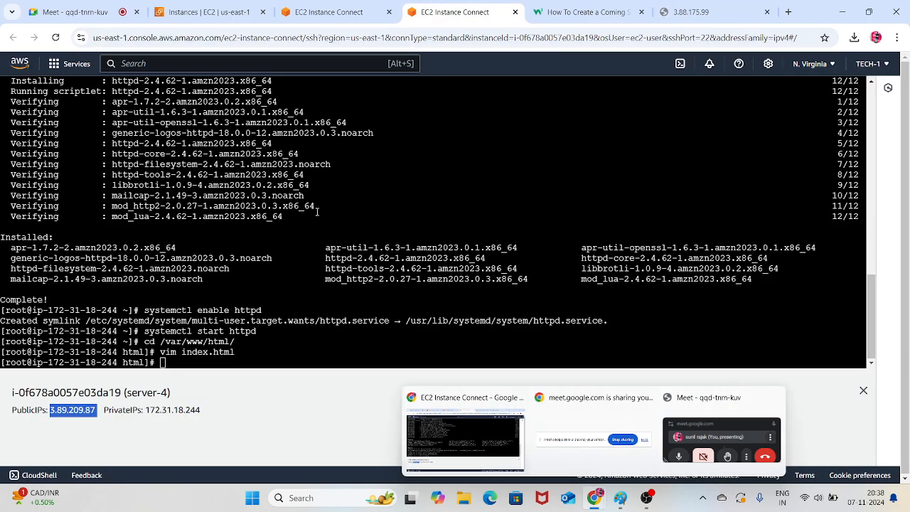
left_click(515, 12)
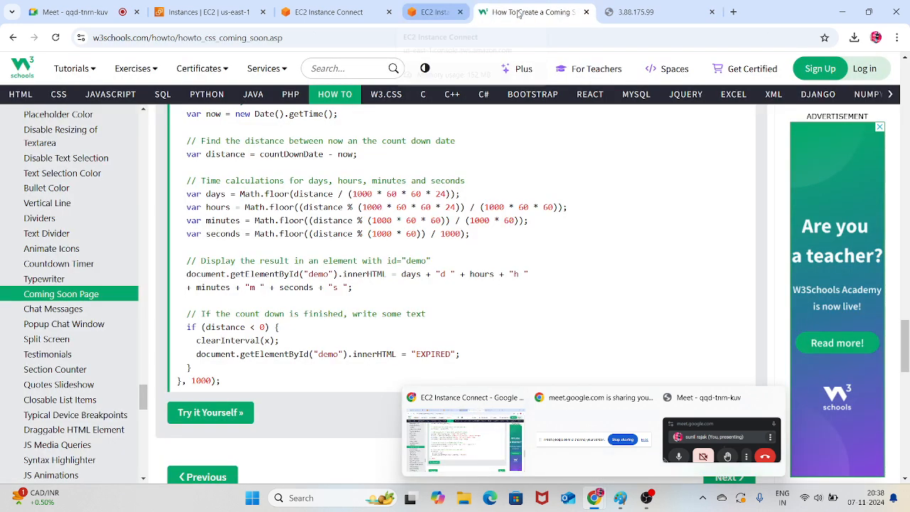
left_click(334, 12)
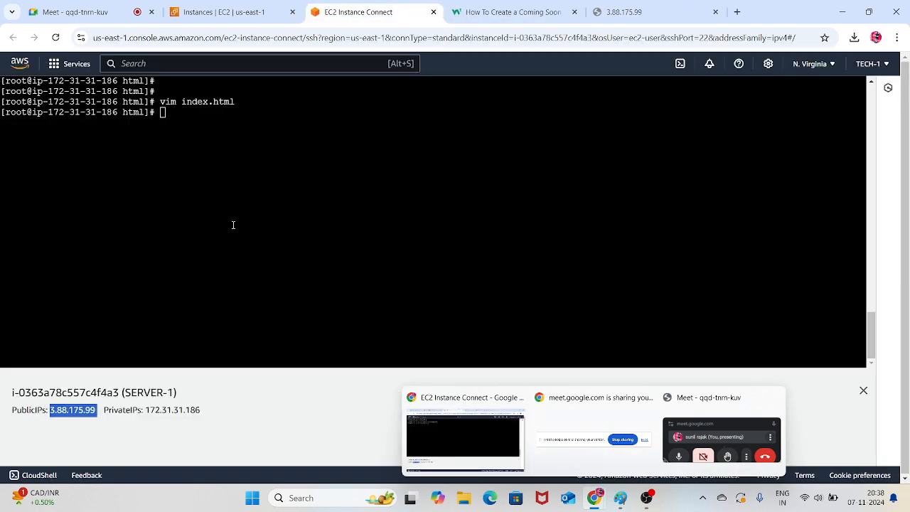
left_click(626, 12)
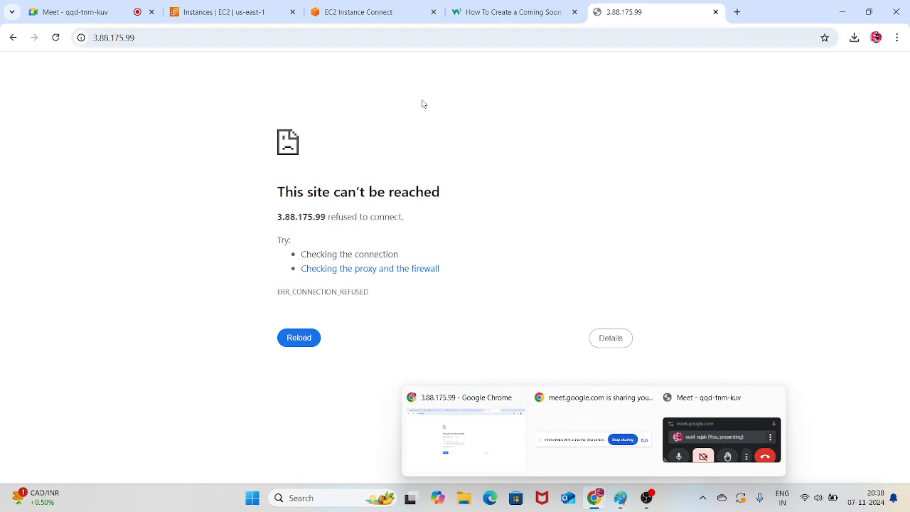
Open SERVER-1's instance details in the EC2 console and view its security group and inbound rules
left_click(359, 12)
left_click(224, 12)
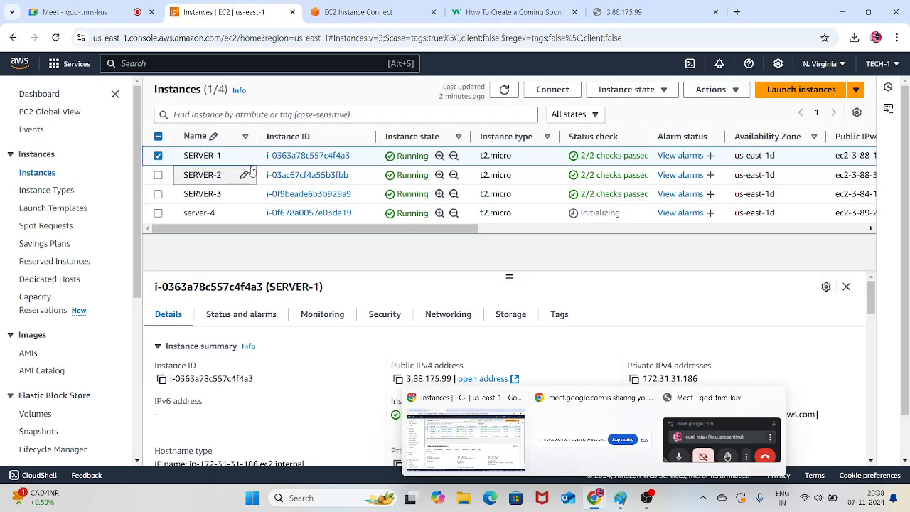
left_click(309, 156)
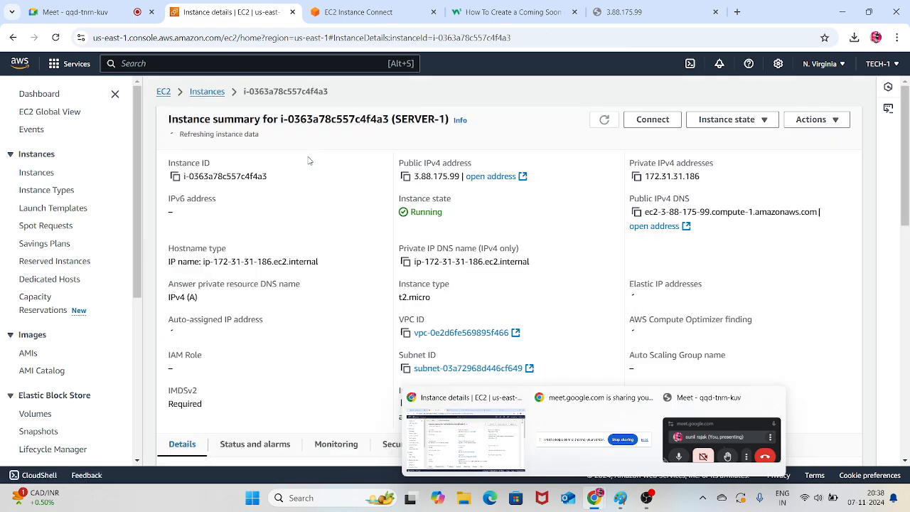
scroll(483, 319, "down", 3)
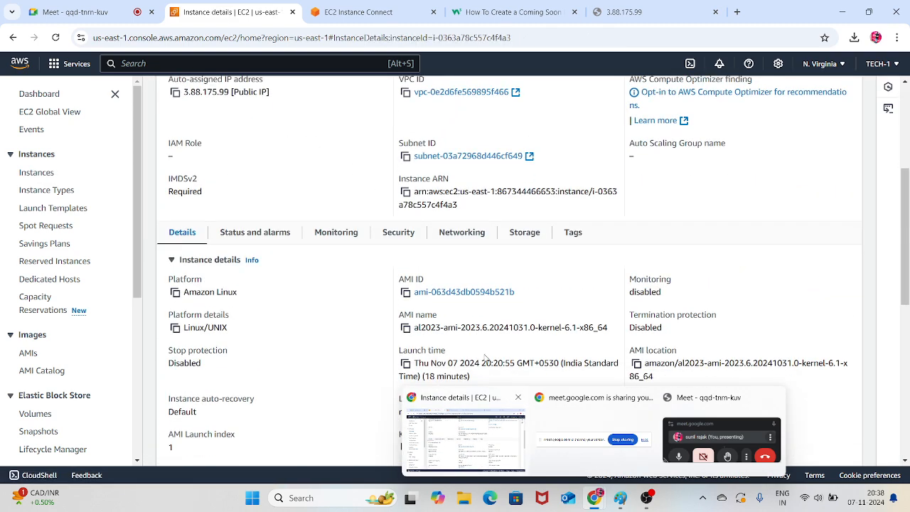
scroll(485, 357, "down", 4)
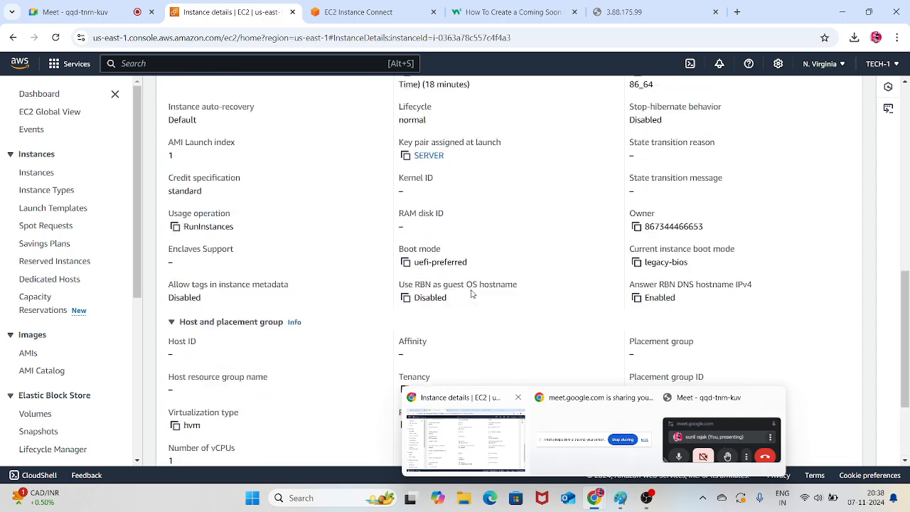
scroll(472, 293, "up", 5)
left_click(395, 273)
scroll(404, 276, "down", 1)
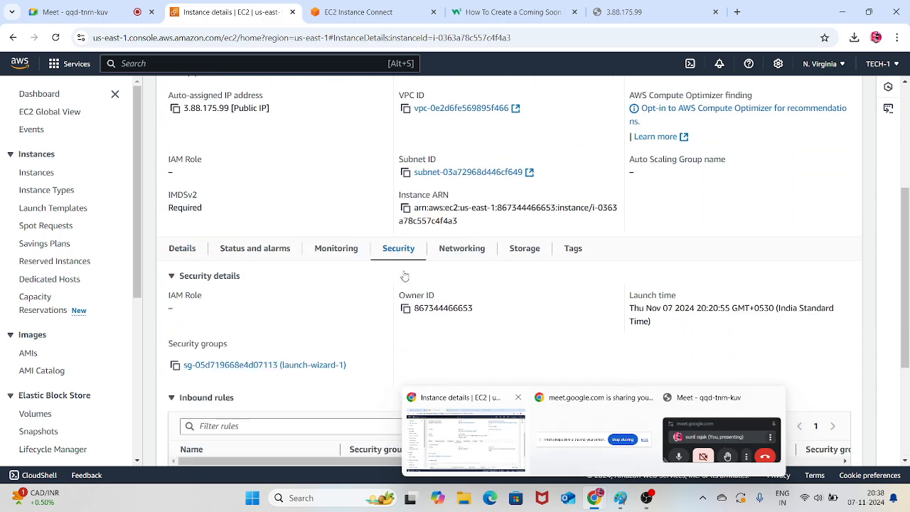
scroll(405, 276, "down", 2)
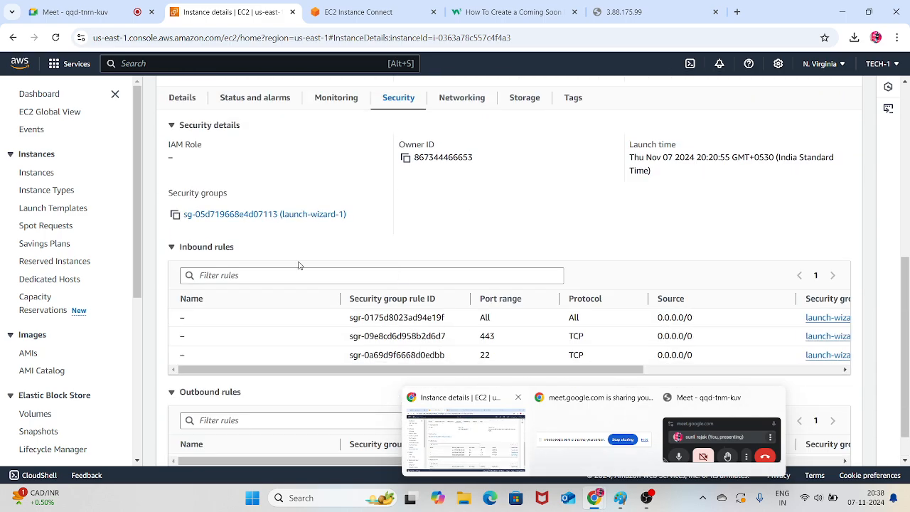
Open the launch-wizard-1 security group's inbound rules for editing and delete the All traffic, HTTPS and SSH rules
left_click(312, 218)
scroll(325, 219, "down", 2)
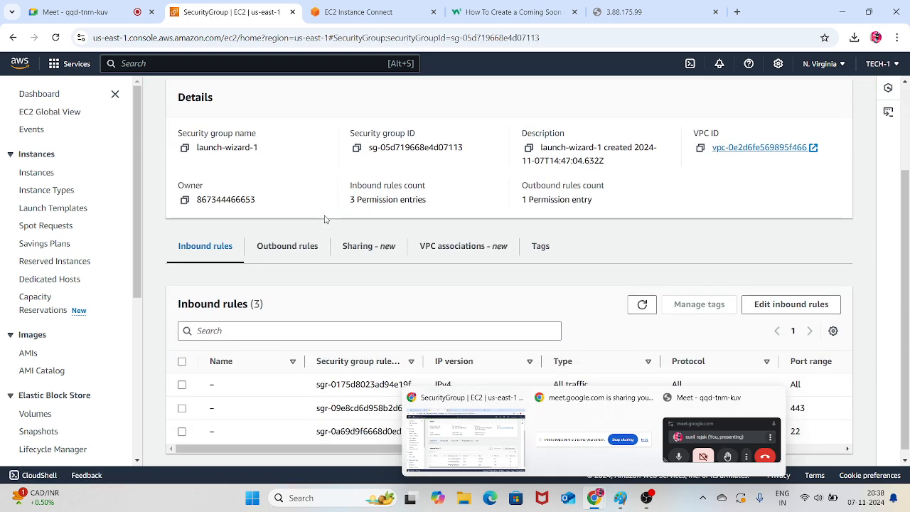
mouse_move(648, 398)
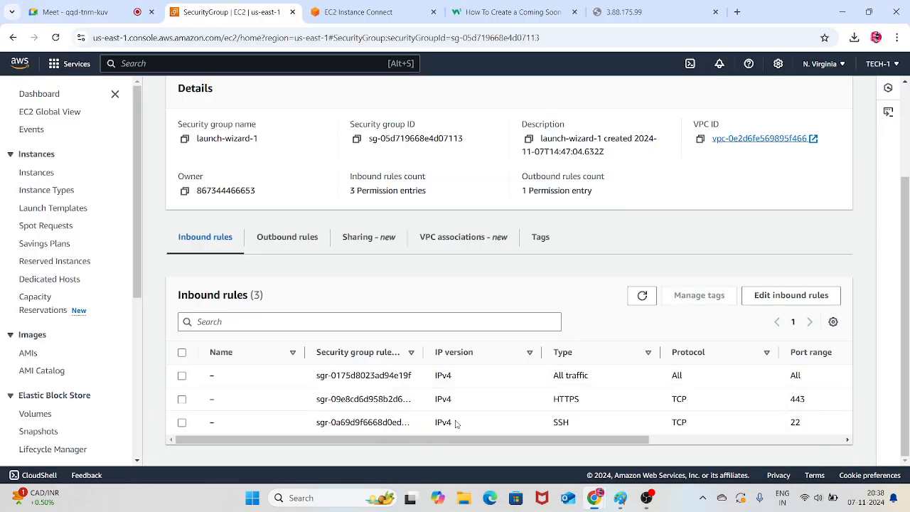
left_click(775, 295)
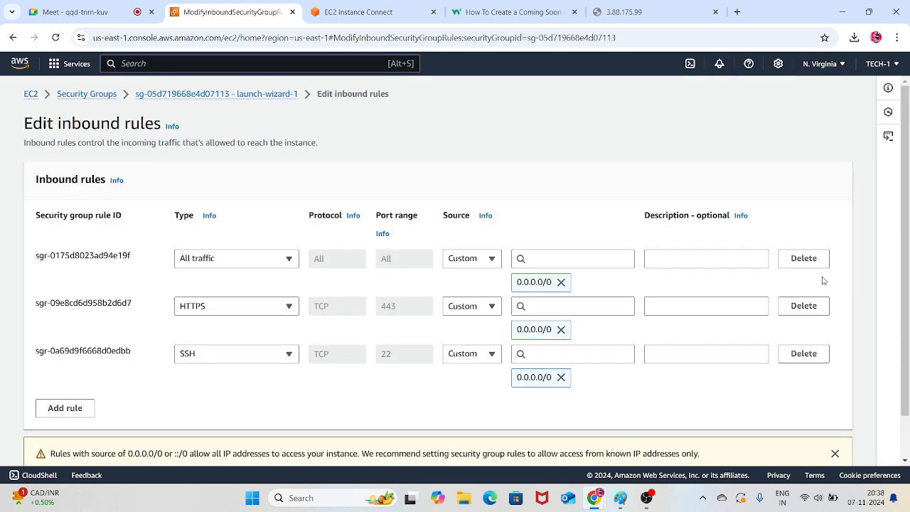
left_click(814, 259)
left_click(814, 258)
left_click(815, 260)
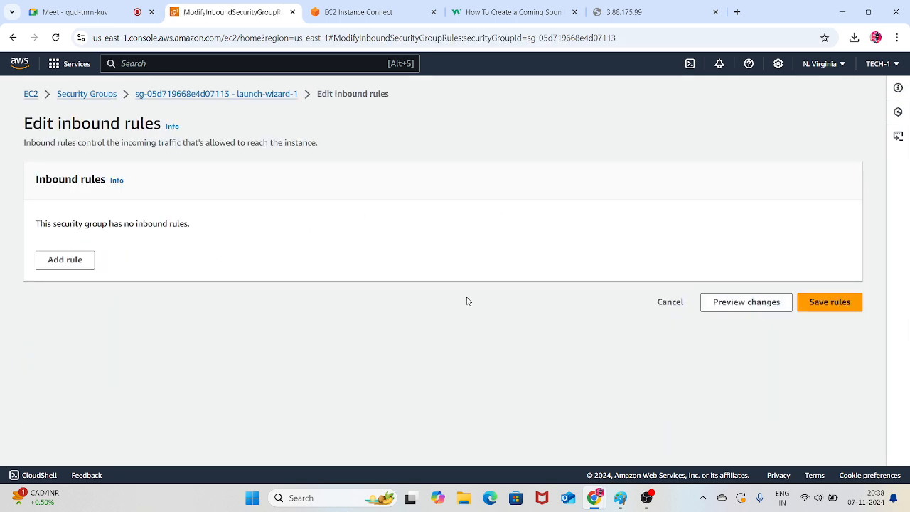
Add an All traffic inbound rule with source Anywhere-IPv4 (0.0.0.0/0) to launch-wizard-1 and save the rules
left_click(85, 266)
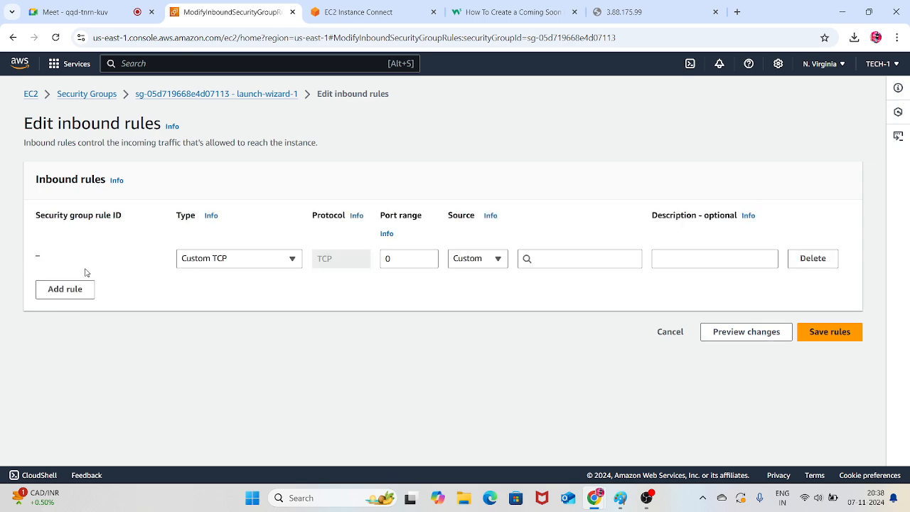
left_click(243, 263)
scroll(218, 355, "down", 3)
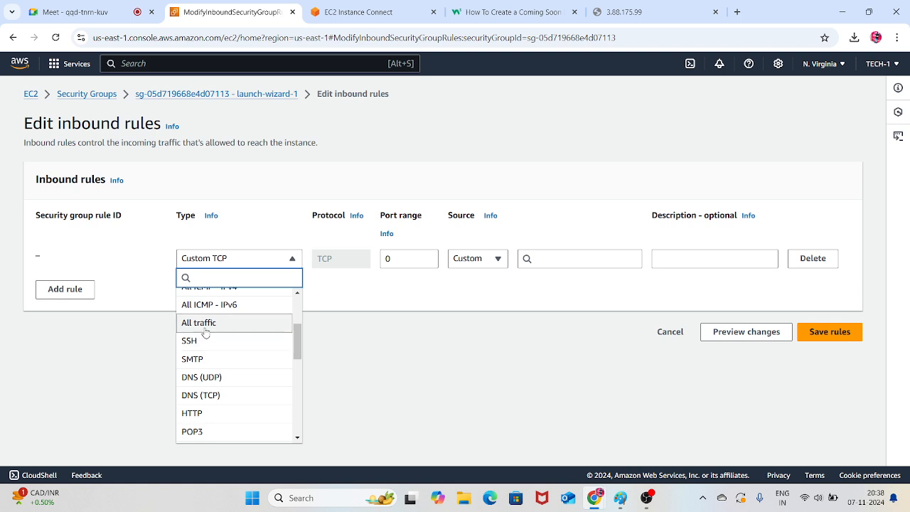
left_click(205, 327)
left_click(492, 258)
left_click(471, 295)
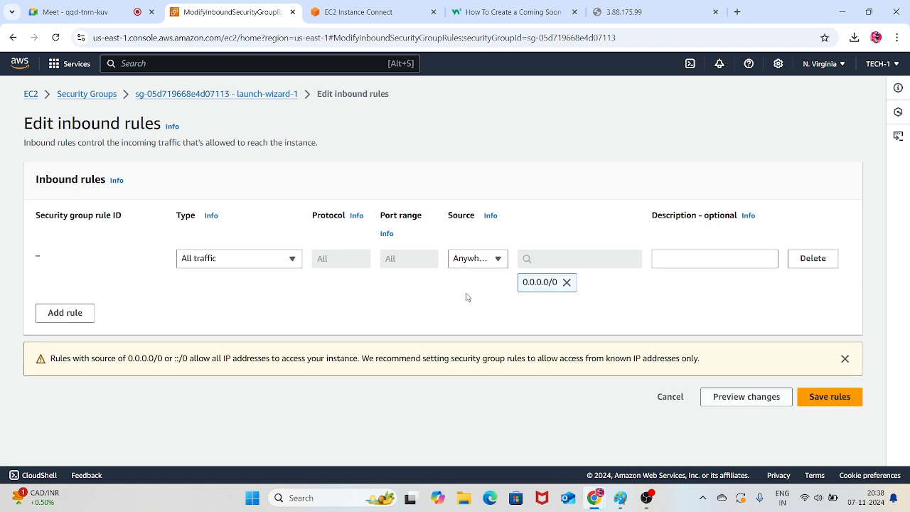
left_click(833, 392)
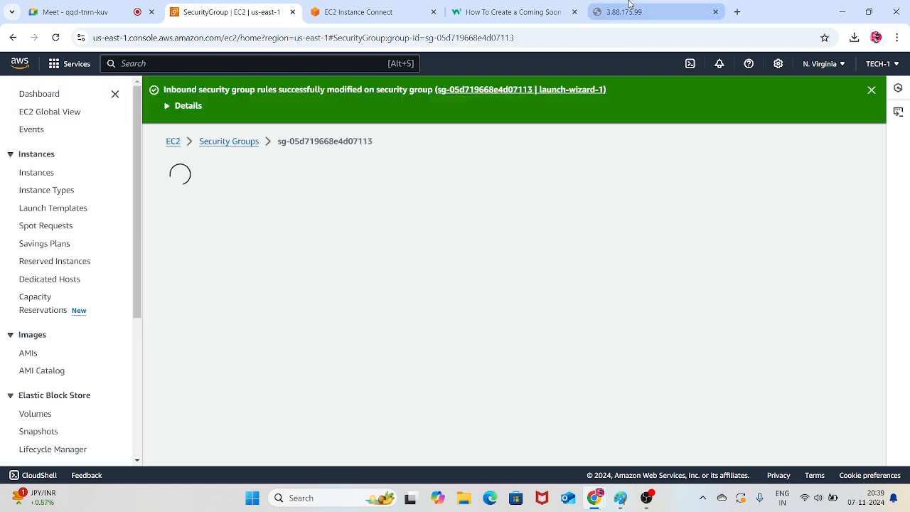
Reload the 3.88.175.99 page twice and check SERVER-1's terminal
left_click(630, 10)
left_click(55, 37)
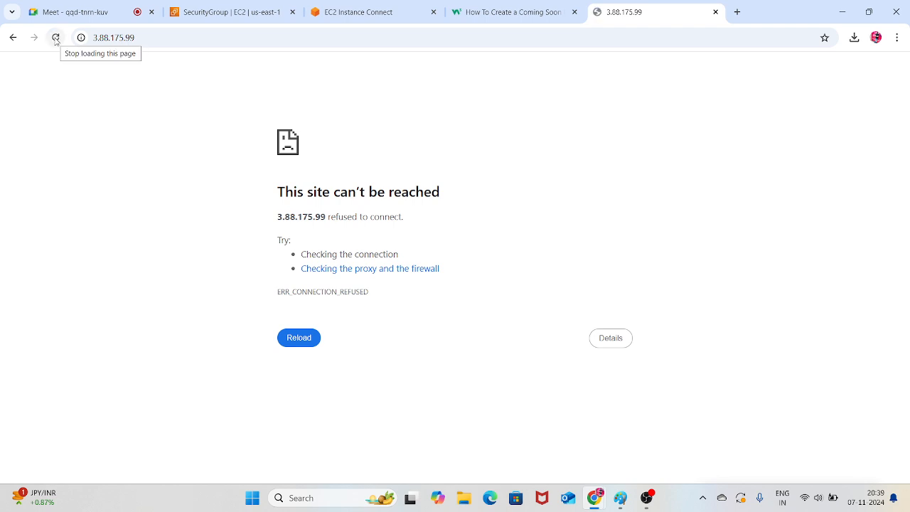
left_click(56, 38)
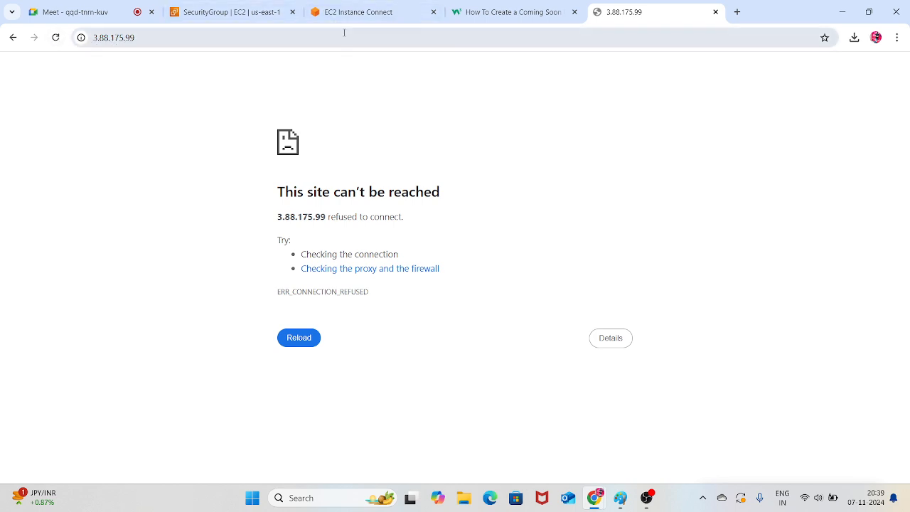
left_click(338, 6)
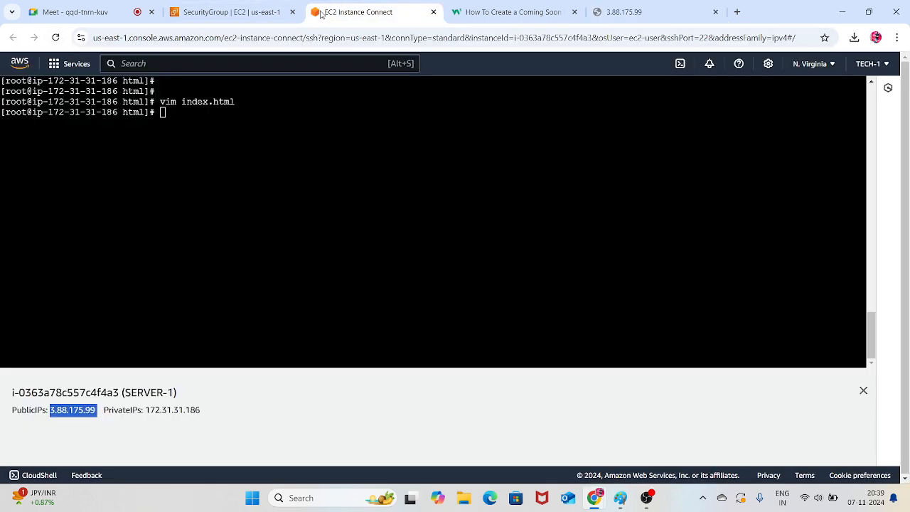
left_click(612, 5)
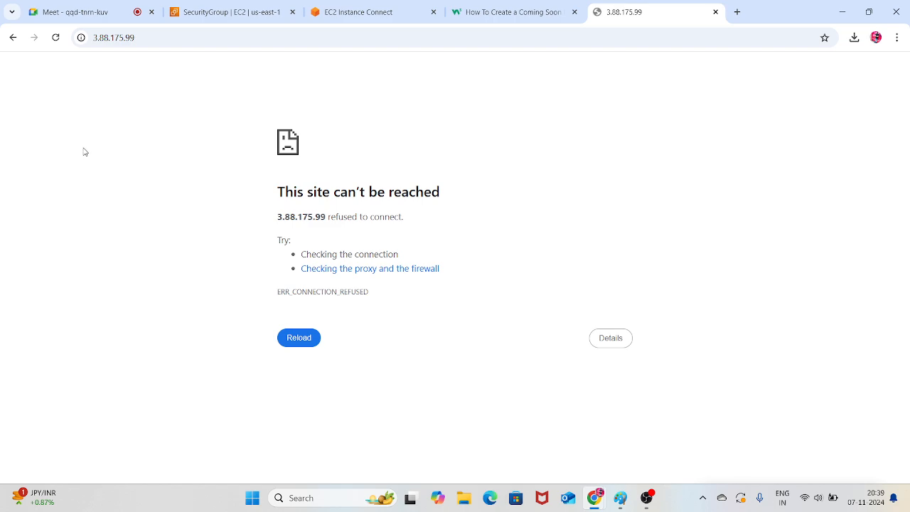
Try to save launch-wizard-1's All traffic inbound rule with its source set to Anywhere-IPv4
left_click(254, 7)
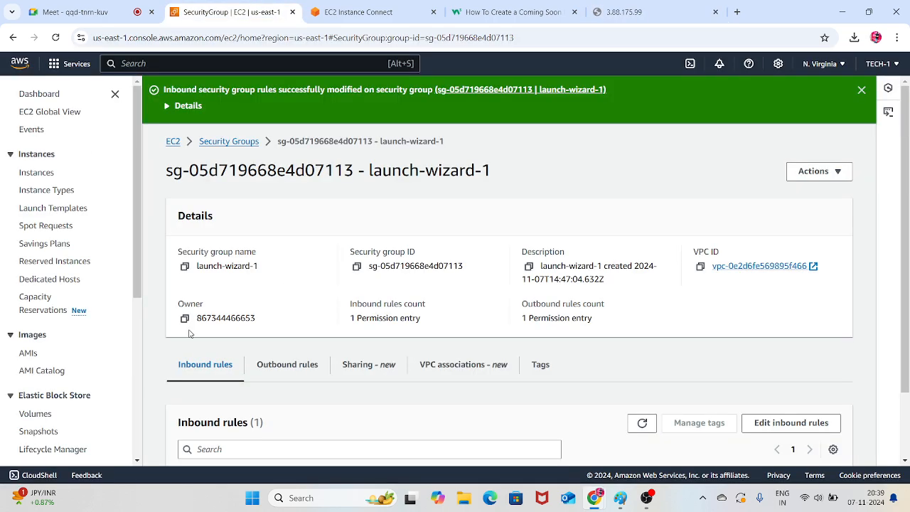
scroll(213, 324, "down", 2)
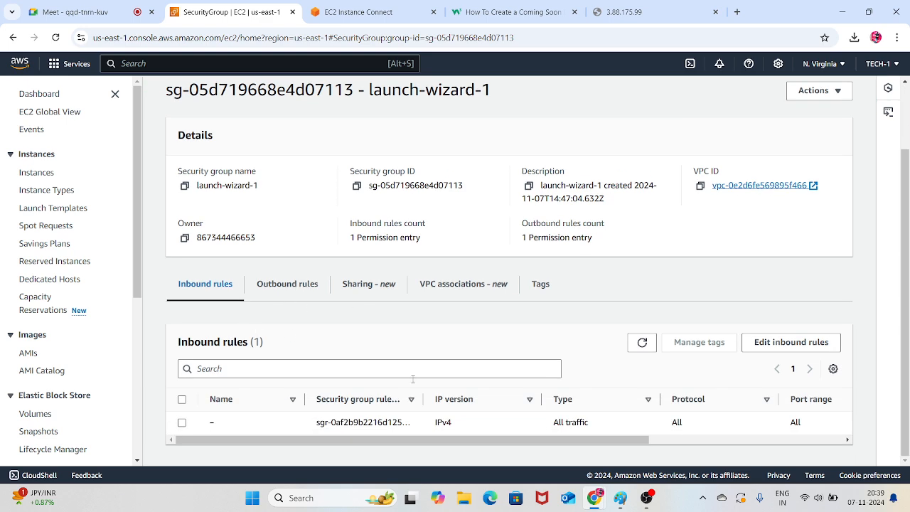
left_click(787, 349)
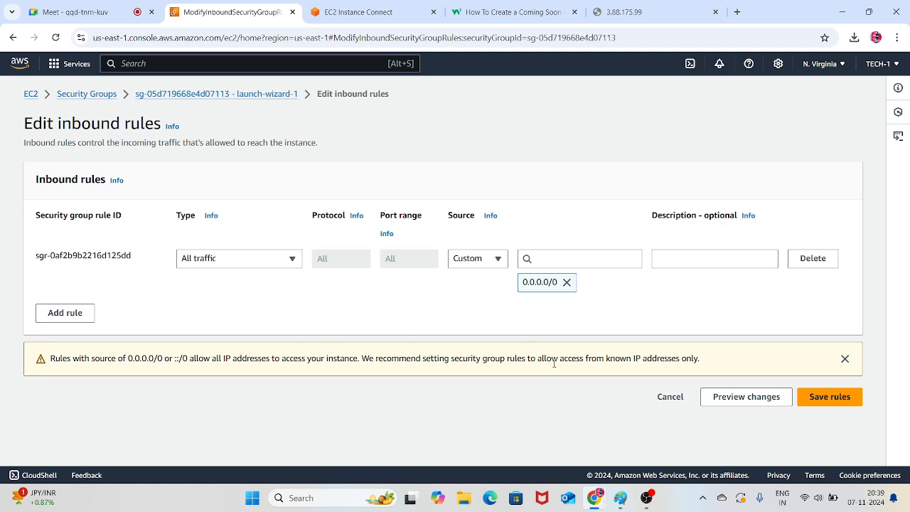
left_click(492, 265)
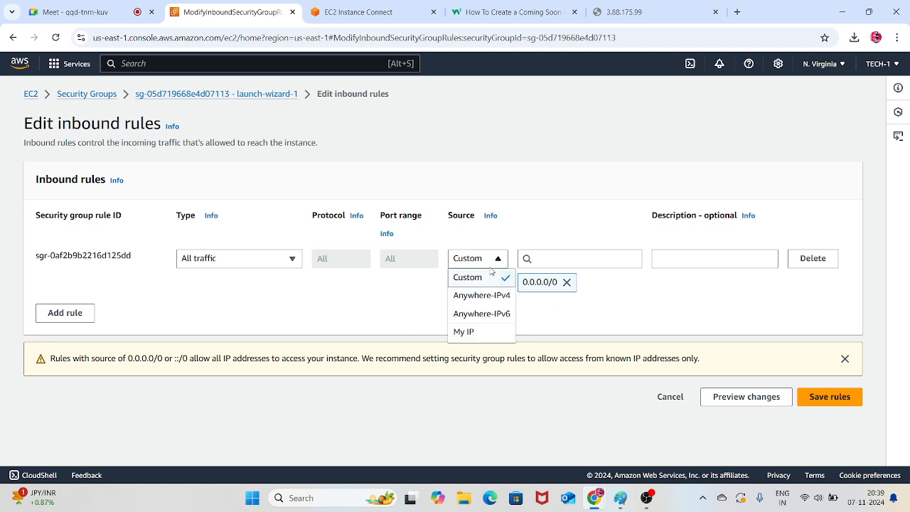
left_click(488, 293)
left_click(835, 402)
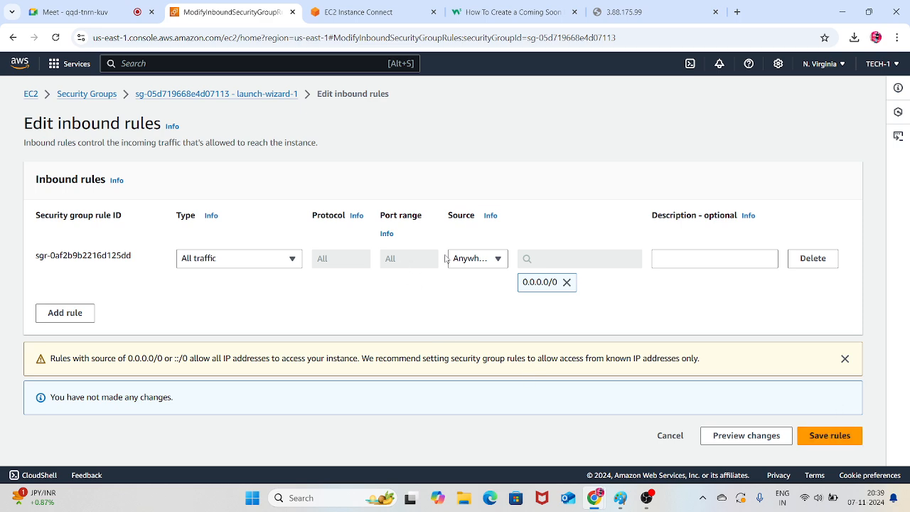
left_click(486, 260)
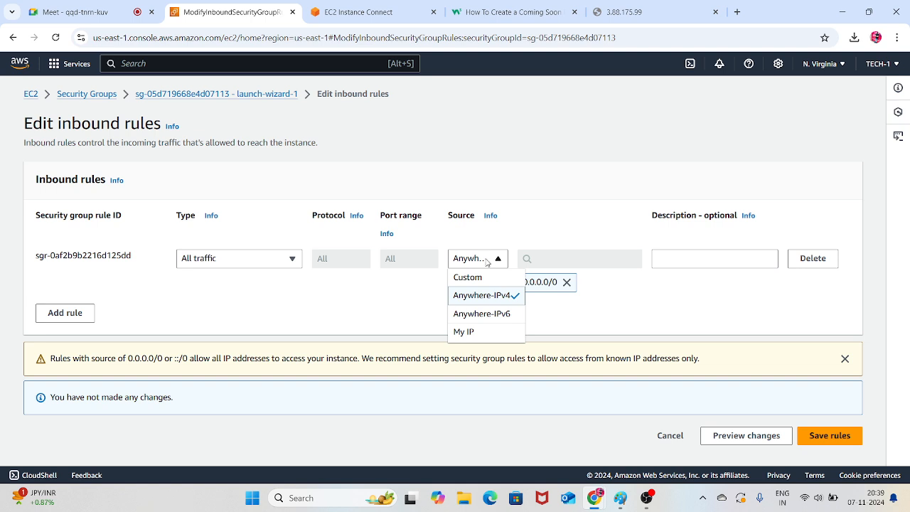
left_click(376, 288)
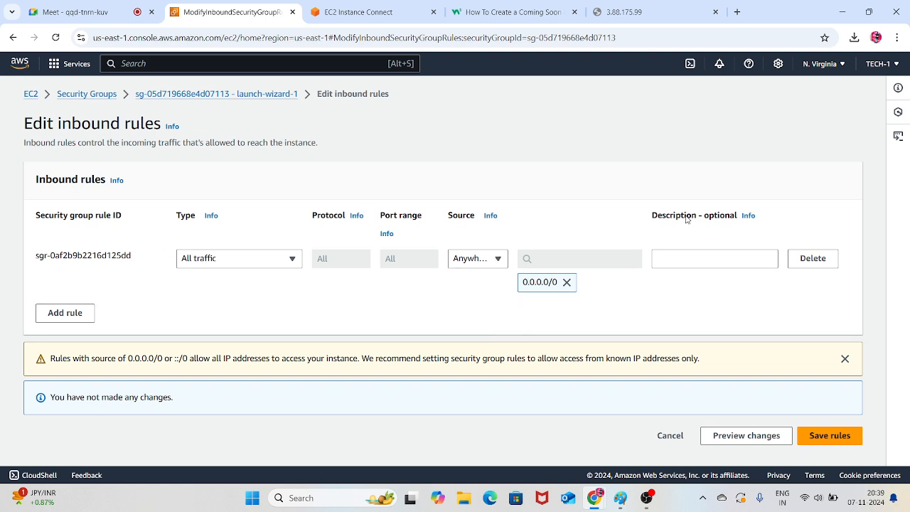
Reload the 3.88.175.99 page once more and return from the inbound rules editor to the EC2 dashboard
left_click(624, 9)
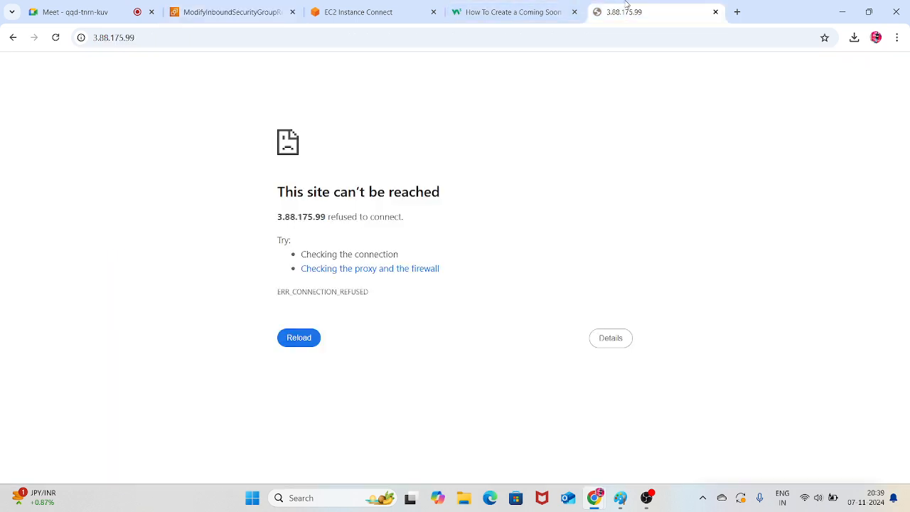
left_click(56, 38)
left_click(225, 10)
left_click(396, 9)
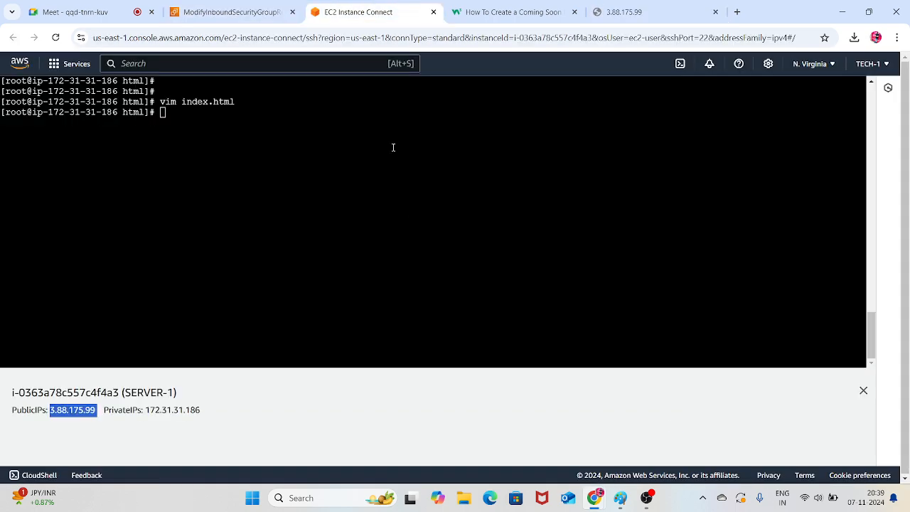
left_click(254, 6)
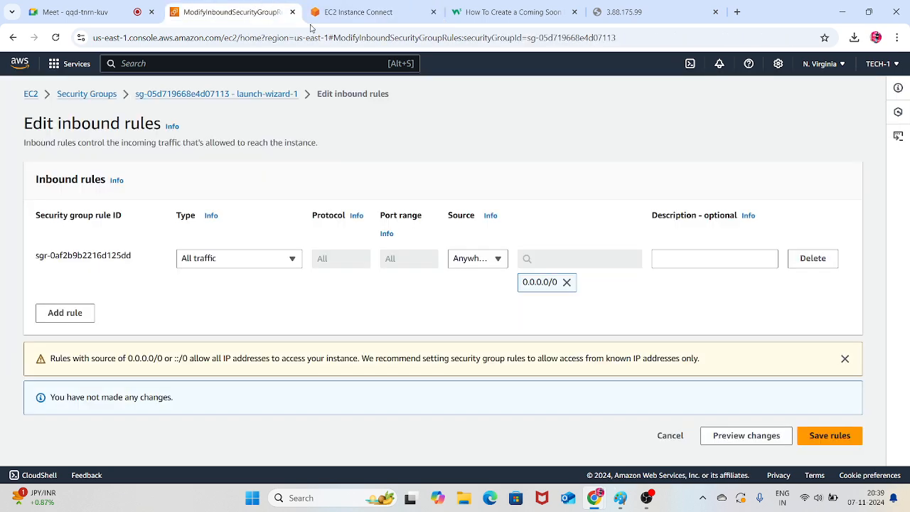
left_click(29, 95)
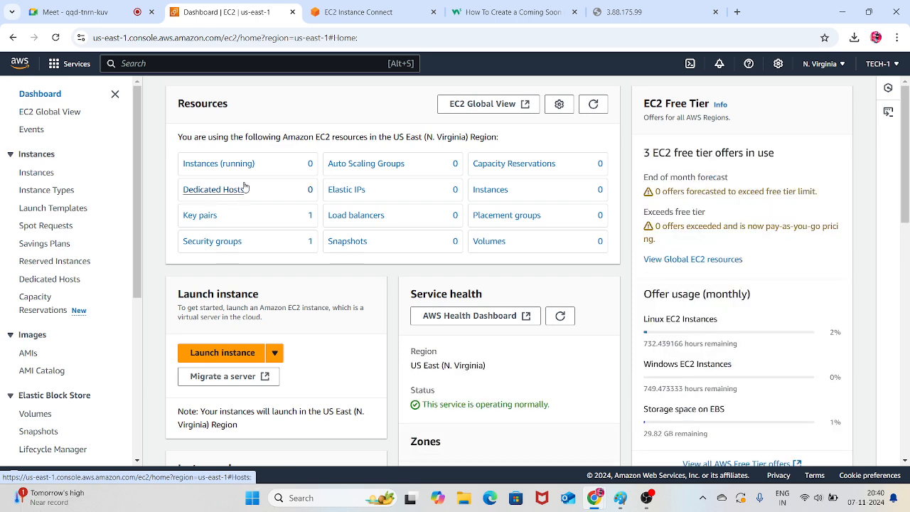
Refresh the EC2 resources, review SERVER-2's inbound and outbound rules among the running instances, and open its launch-wizard-1 security group
left_click(594, 105)
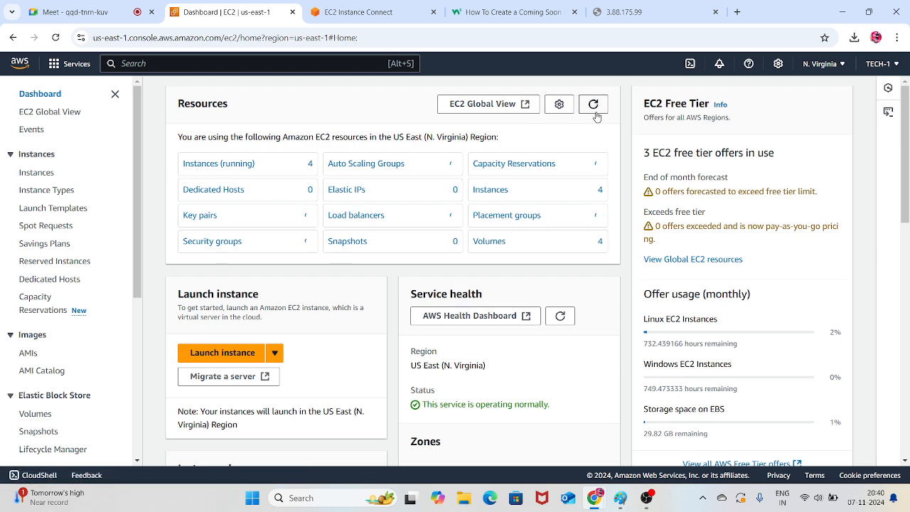
left_click(234, 173)
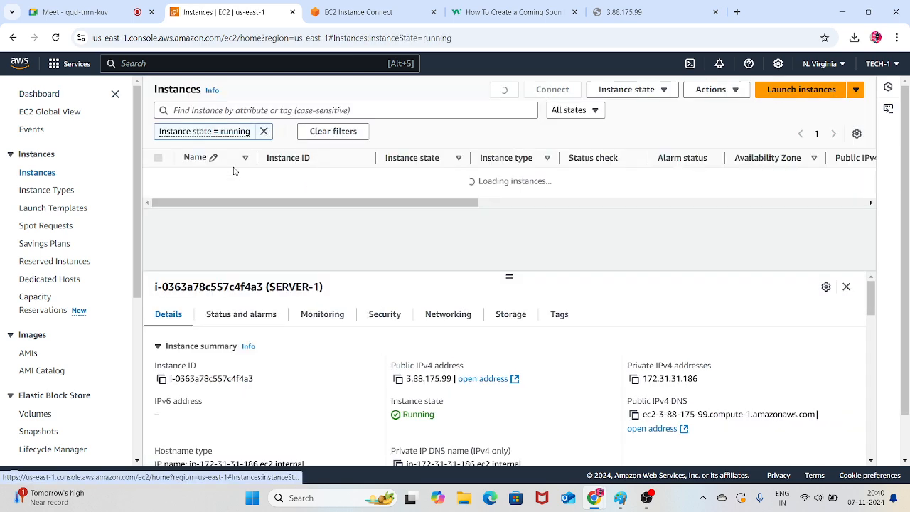
left_click(159, 180)
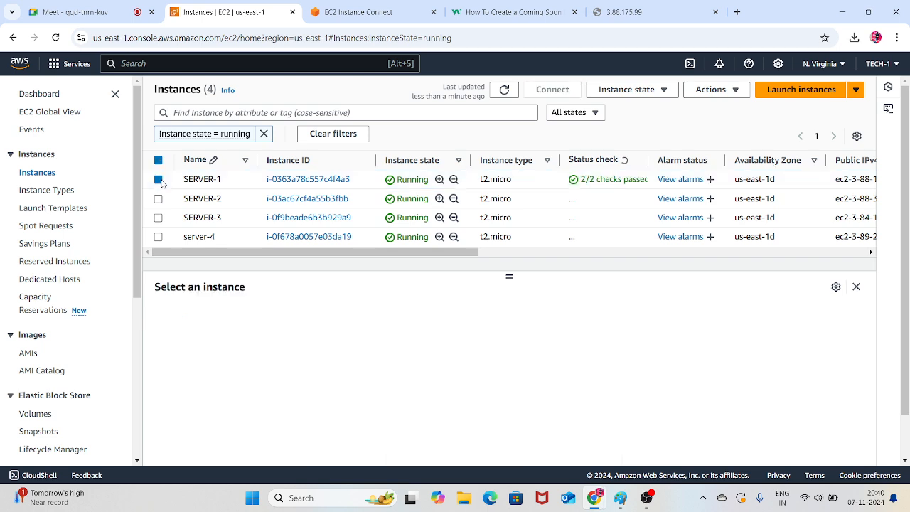
left_click(158, 199)
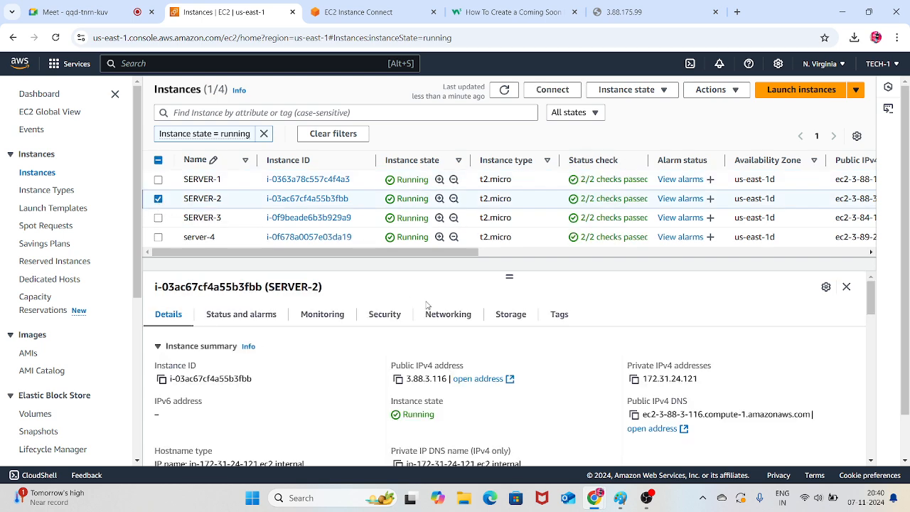
left_click(382, 314)
scroll(380, 320, "down", 5)
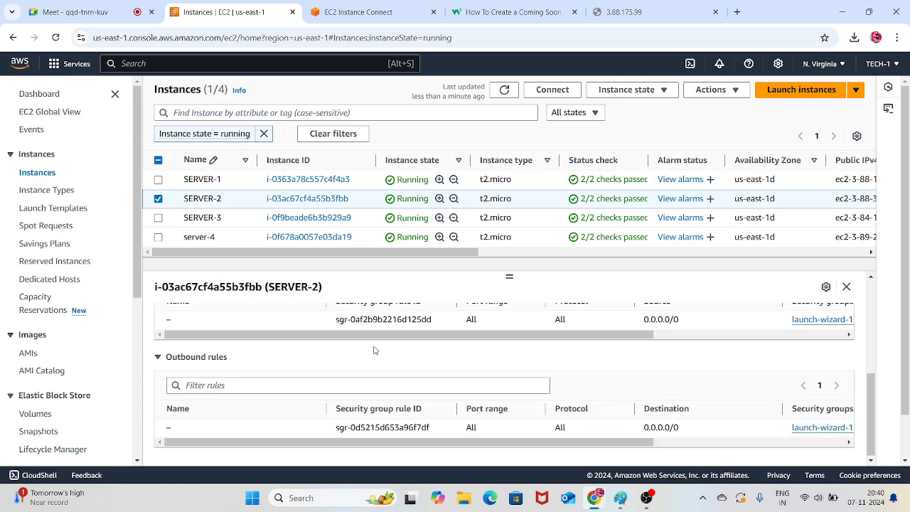
scroll(427, 355, "up", 5)
scroll(658, 426, "down", 3)
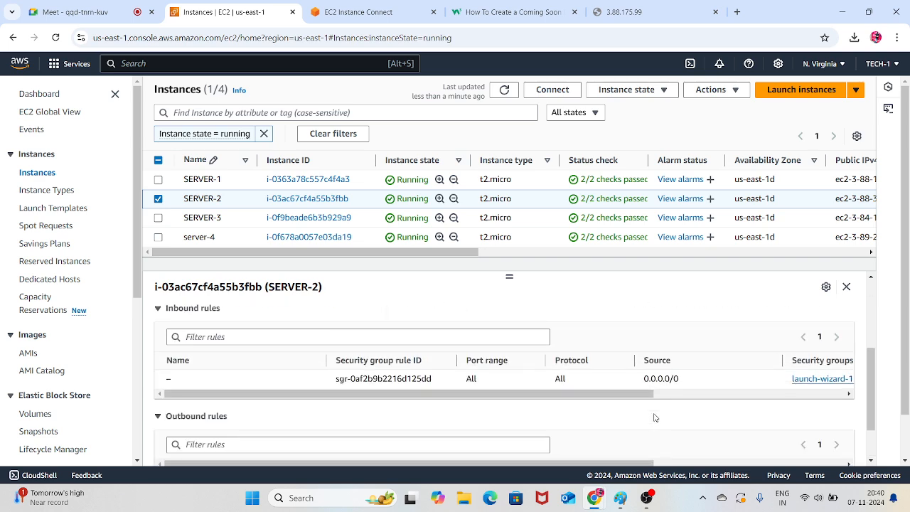
scroll(305, 355, "up", 2)
left_click(301, 336)
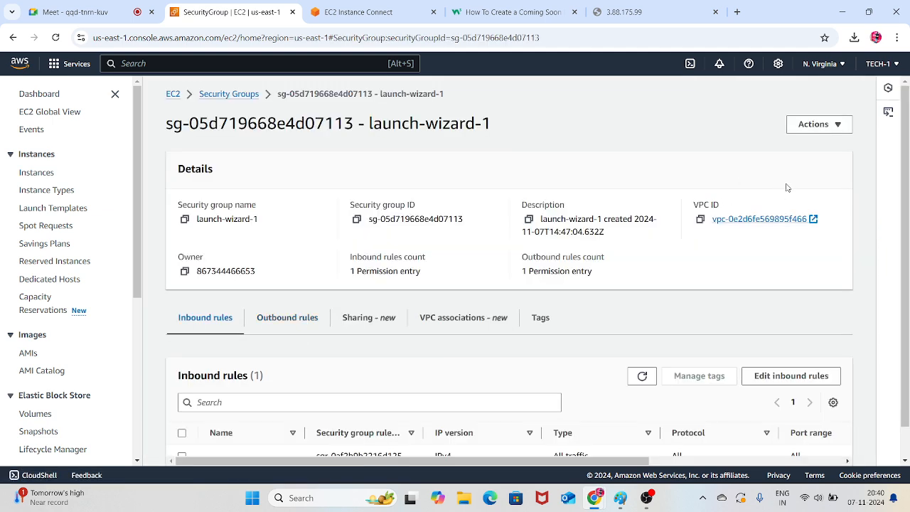
Try to delete the launch-wizard-1 security group
left_click(836, 127)
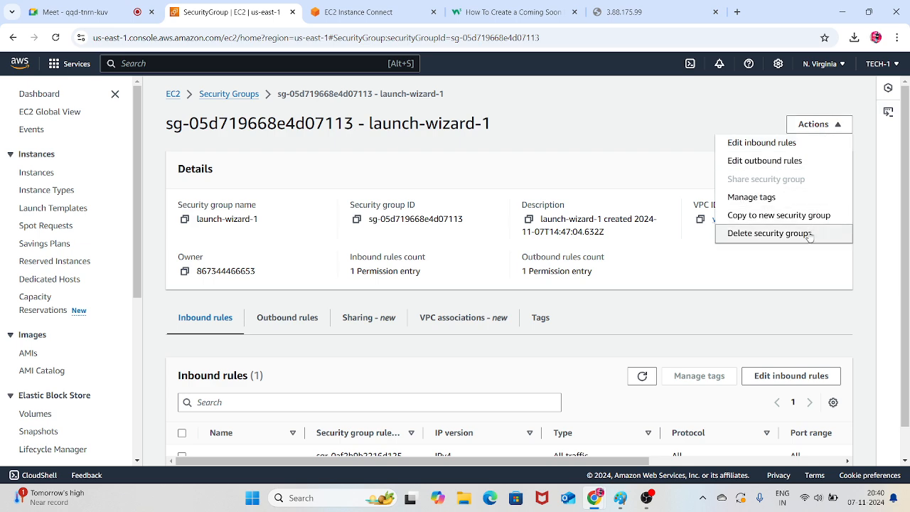
left_click(769, 234)
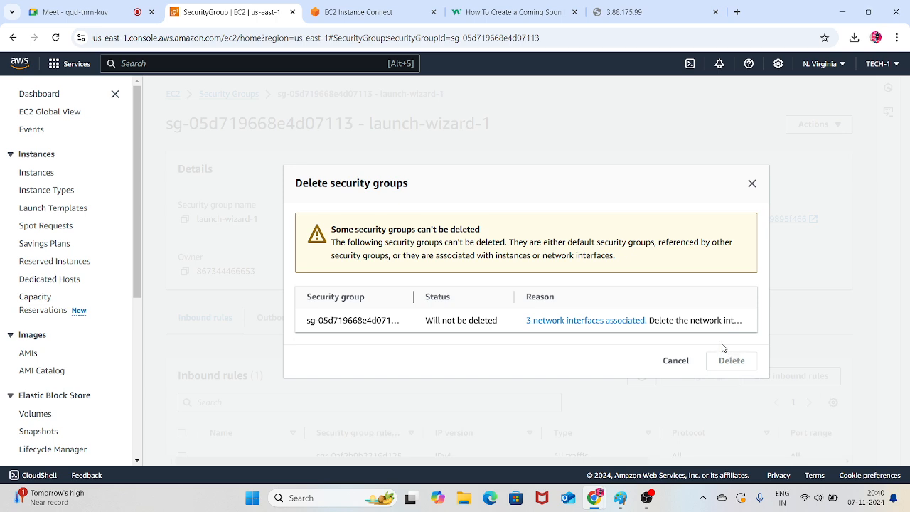
left_click(752, 184)
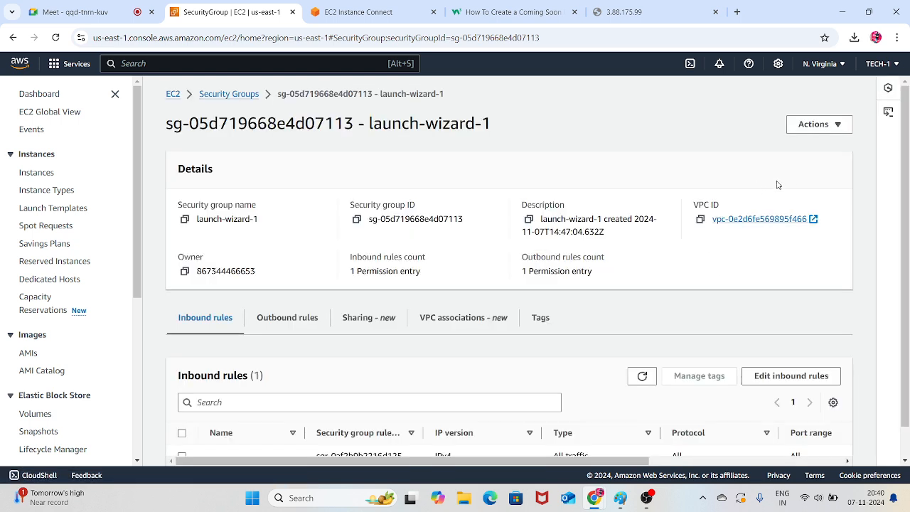
Try to save launch-wizard-1's All traffic inbound rule again with Anywhere-IPv4 as its source
left_click(839, 132)
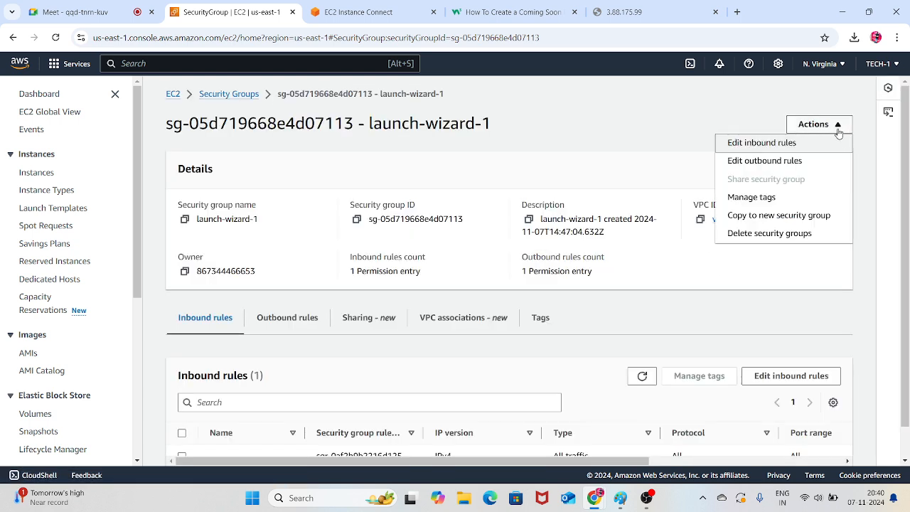
scroll(640, 241, "down", 1)
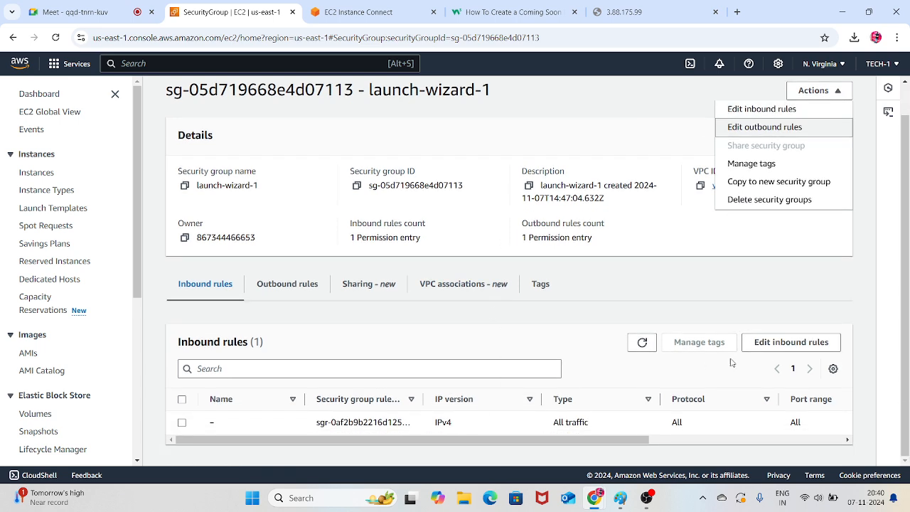
left_click(757, 346)
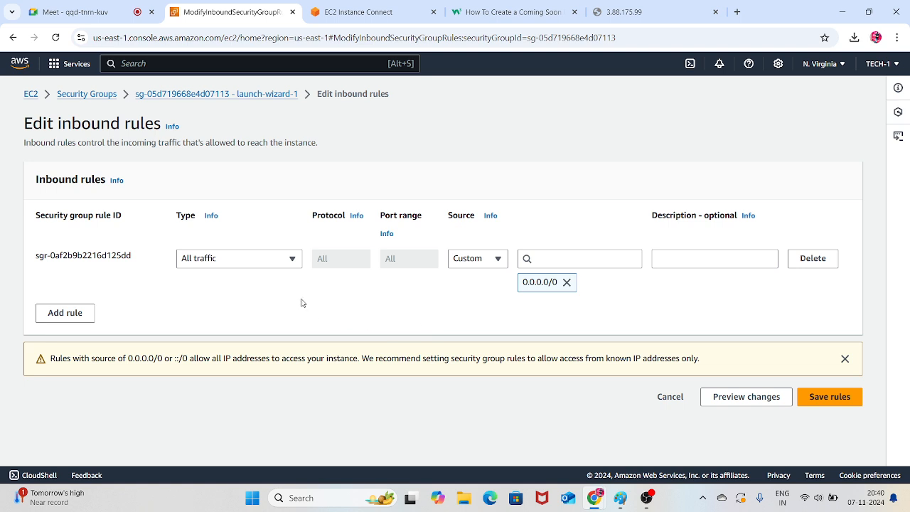
left_click(488, 258)
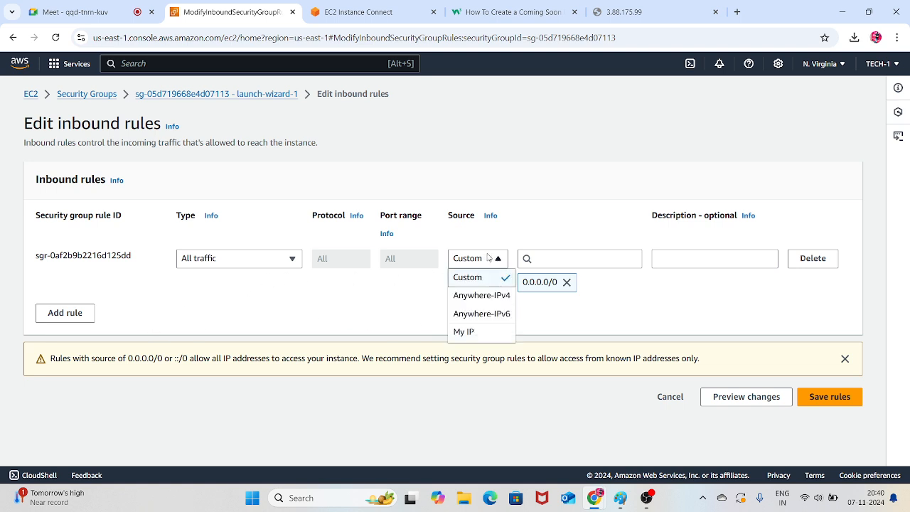
left_click(484, 295)
left_click(822, 396)
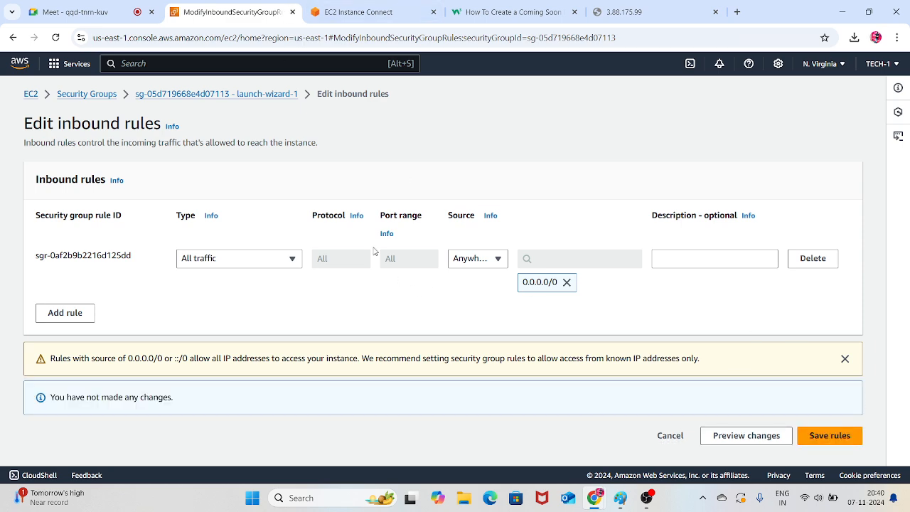
Leave the inbound rules editor for the running instances and connect to SERVER-2 using EC2 Instance Connect over its public IPv4 address
left_click(34, 97)
left_click(228, 169)
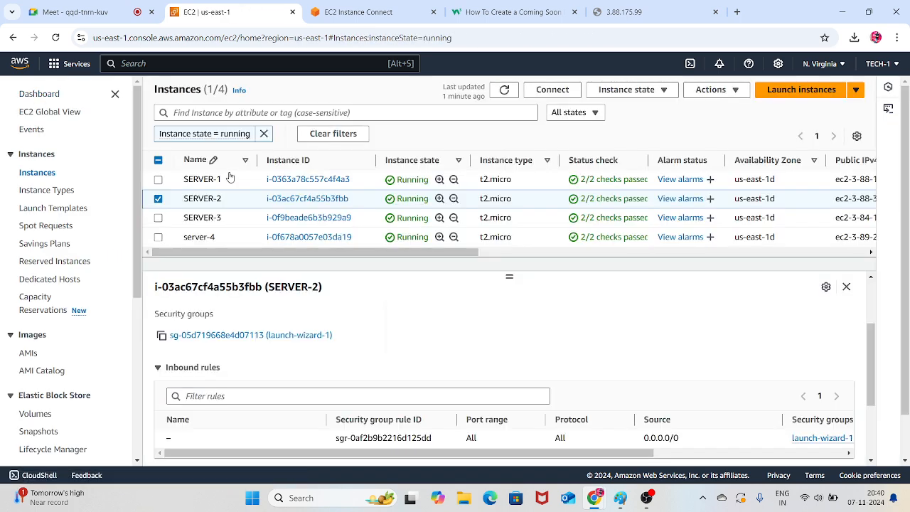
left_click(545, 89)
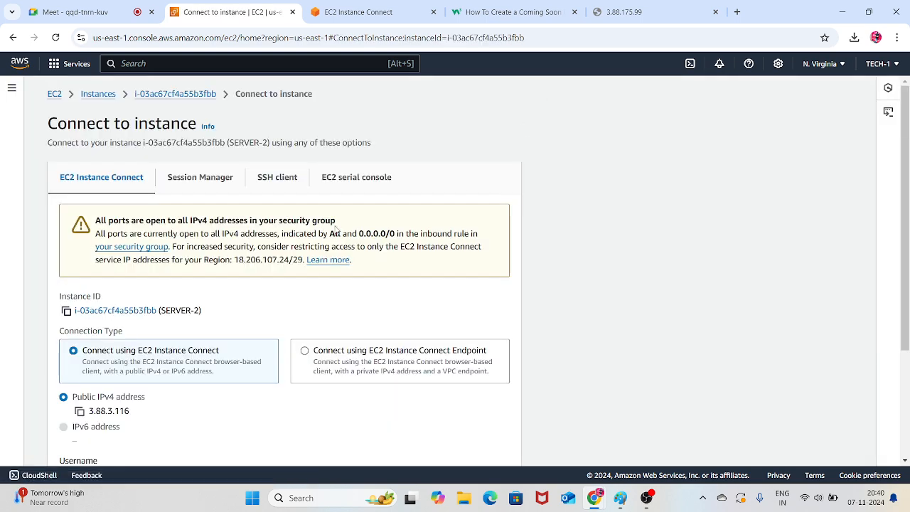
scroll(416, 426, "down", 3)
left_click(488, 443)
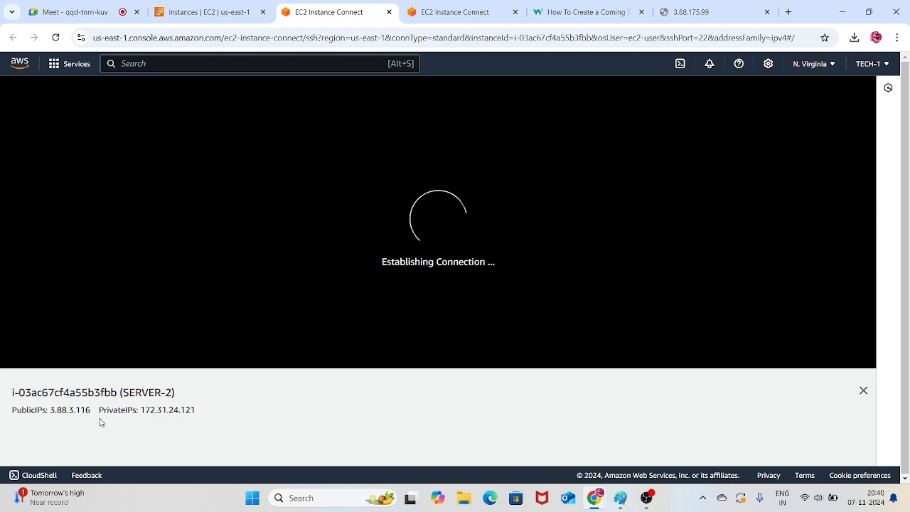
Copy SERVER-2's public IP 3.88.3.116 and load it in the browser tab that shows the 3.88.175.99 page
left_click_drag(100, 410, 49, 411)
key("ctrl+c")
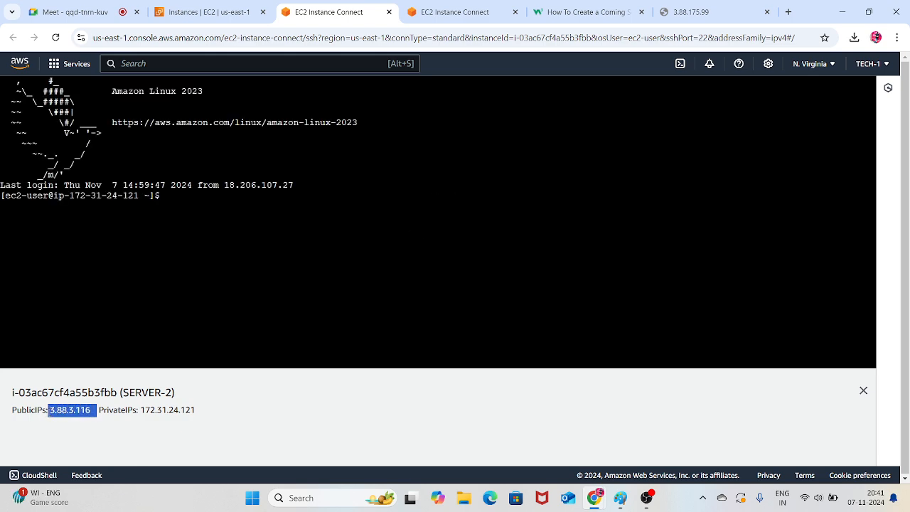
left_click(688, 10)
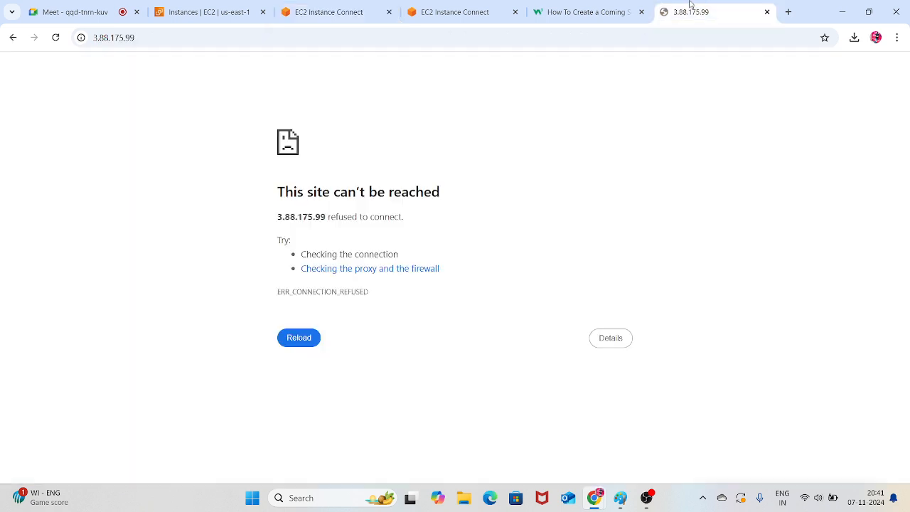
left_click(603, 34)
key("ctrl+v")
key("Return")
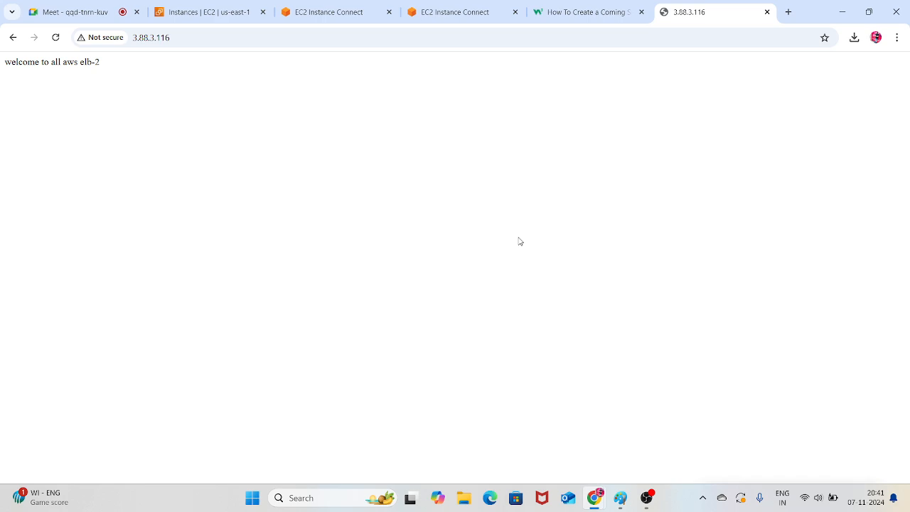
Return to the instances list, select only SERVER-3 and copy its public IPv4 address
left_click(338, 7)
left_click(201, 6)
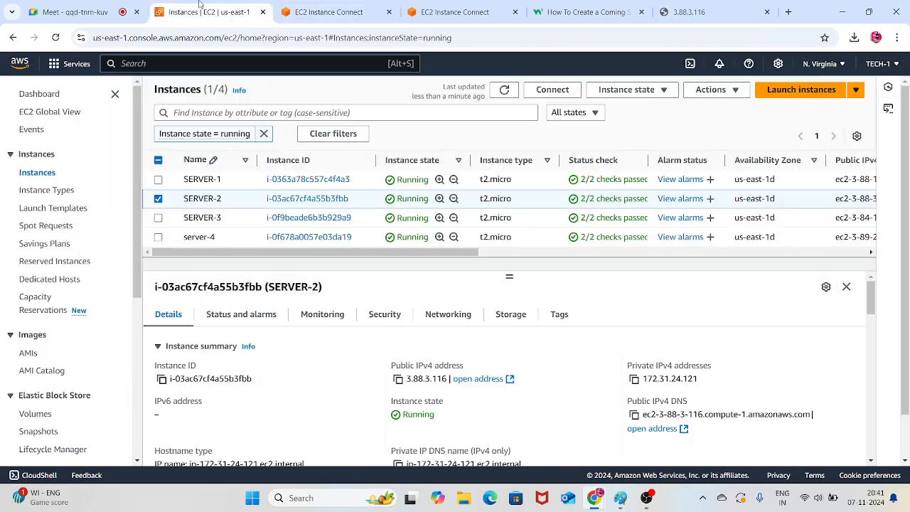
left_click(157, 200)
left_click(159, 218)
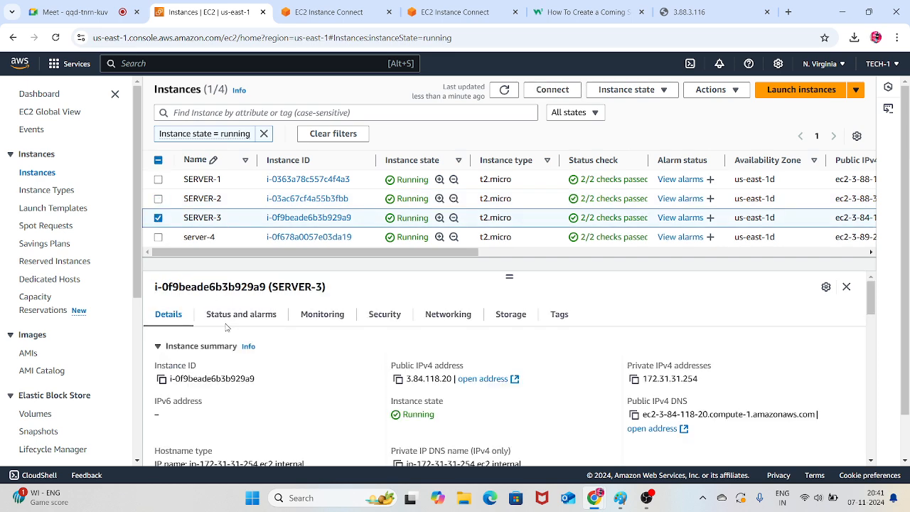
left_click(398, 379)
Open SERVER-3's address 3.84.118.20 in a new browser tab and reload the page twice
left_click(693, 7)
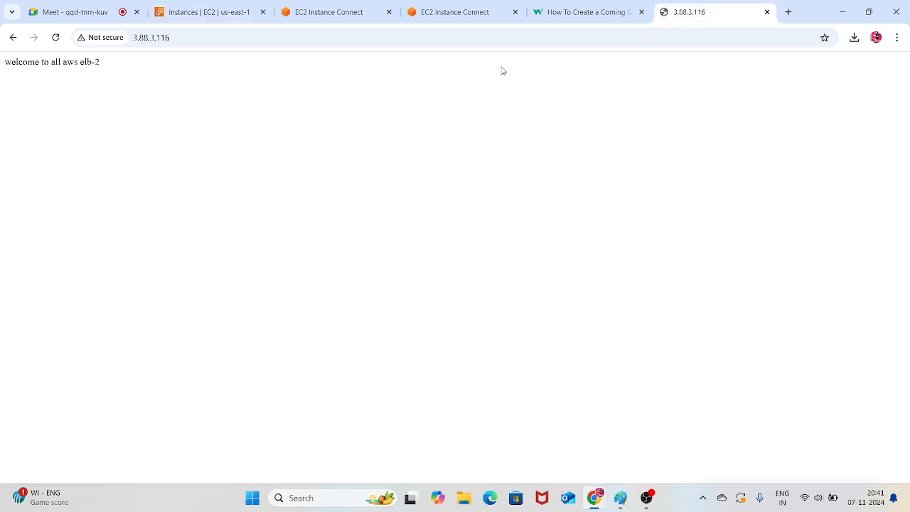
left_click(788, 12)
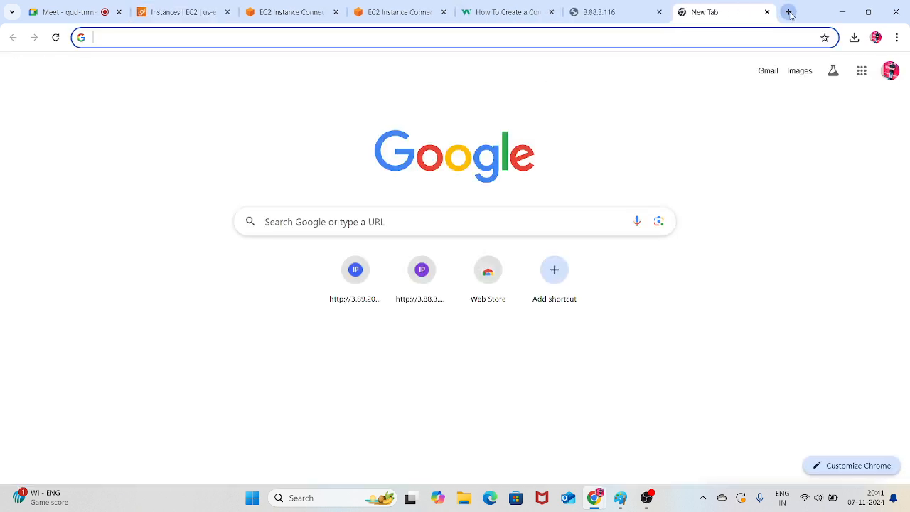
key("ctrl+v")
key("Return")
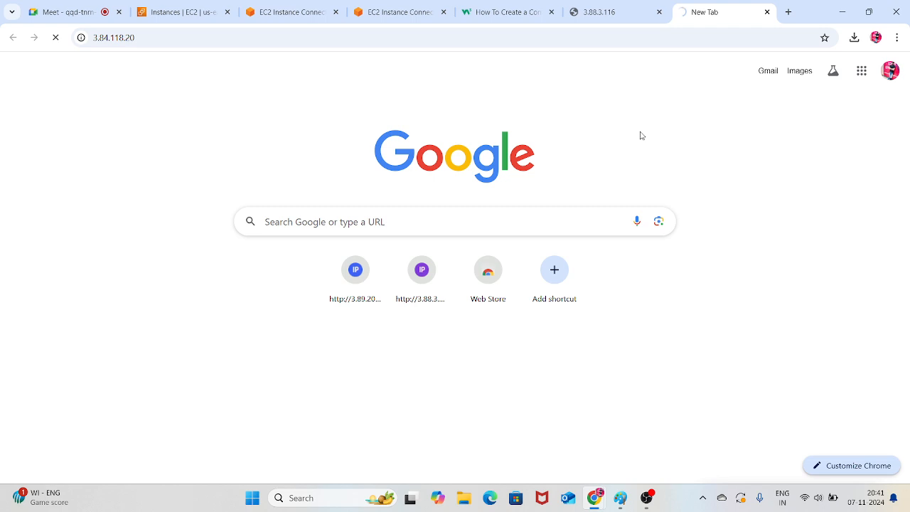
key("F5")
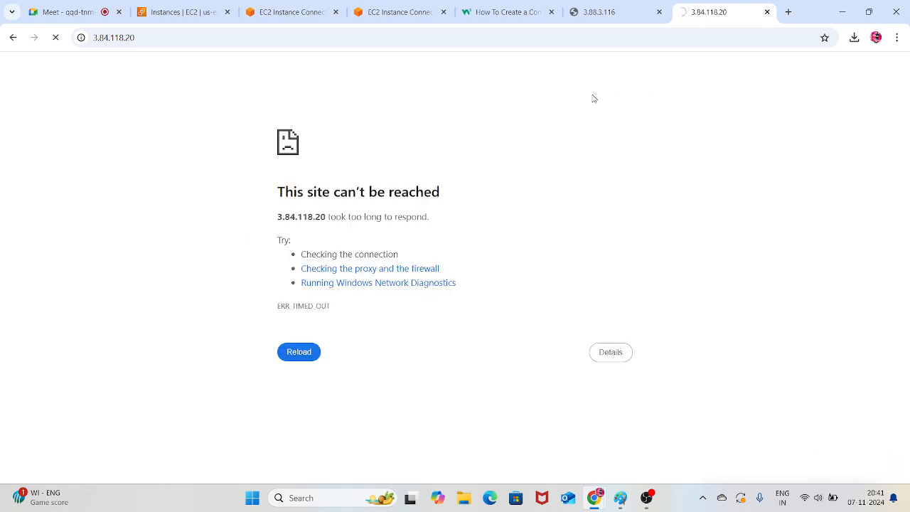
key("F5")
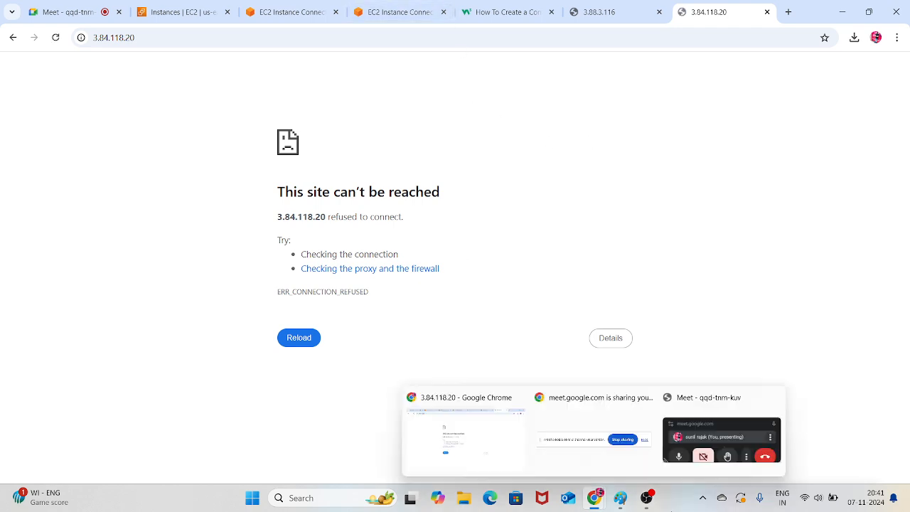
Switch to Paint and draw a small dark red rectangle below the S3 box inside the AWS VPC box
left_click(621, 497)
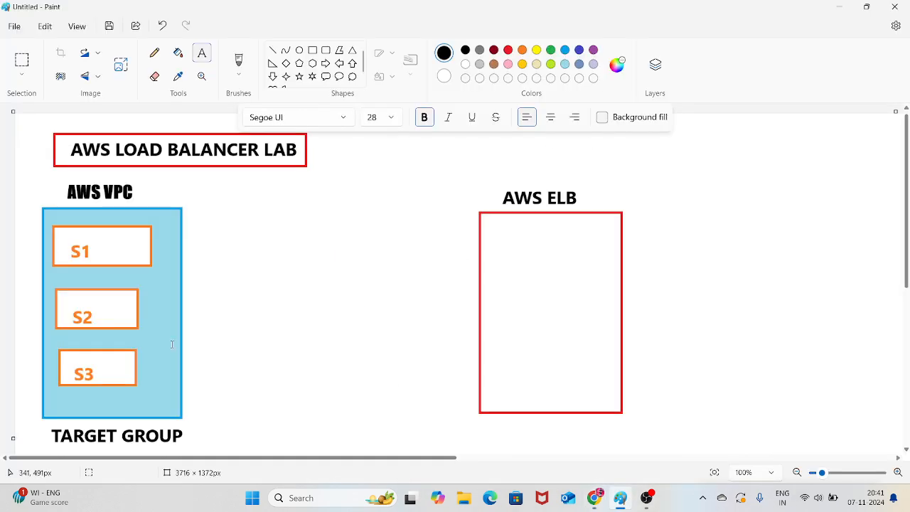
left_click(312, 50)
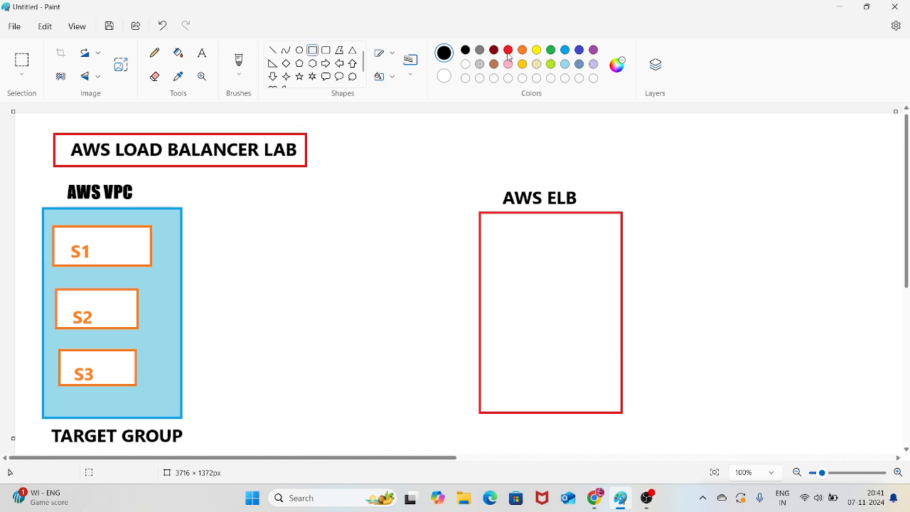
left_click(493, 49)
left_click_drag(63, 393, 137, 413)
left_click(260, 362)
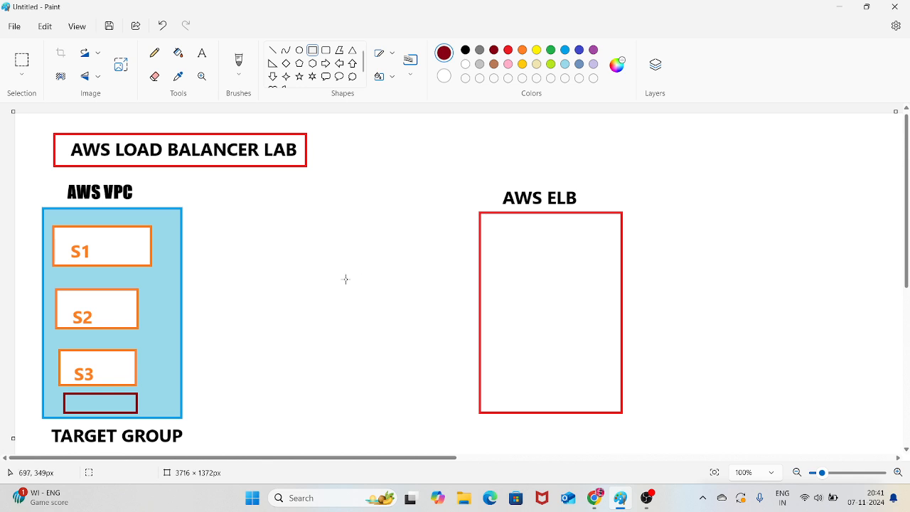
Draw an orange horizontal line about 622 px long from the AWS VPC box to the AWS ELB box
left_click(272, 50)
left_click(522, 49)
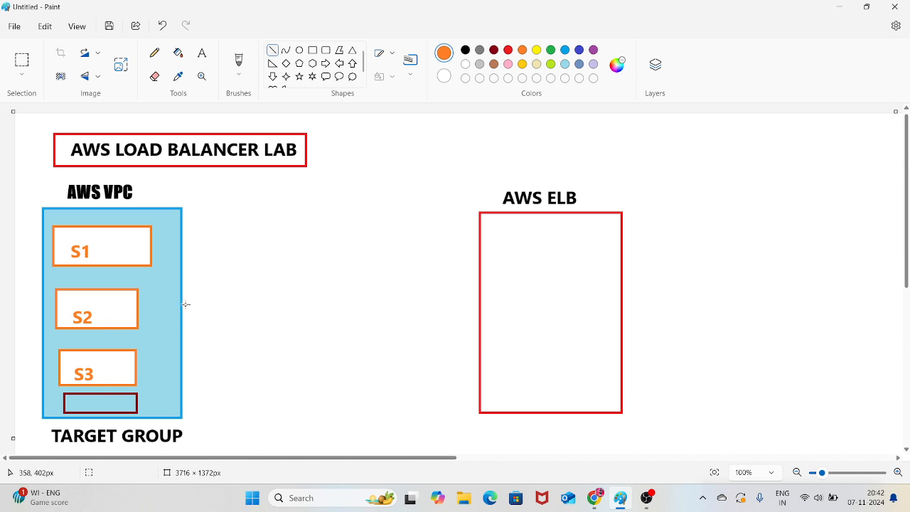
mouse_move(184, 304)
left_mouse_down()
mouse_move(443, 286)
mouse_move(481, 303)
left_mouse_up()
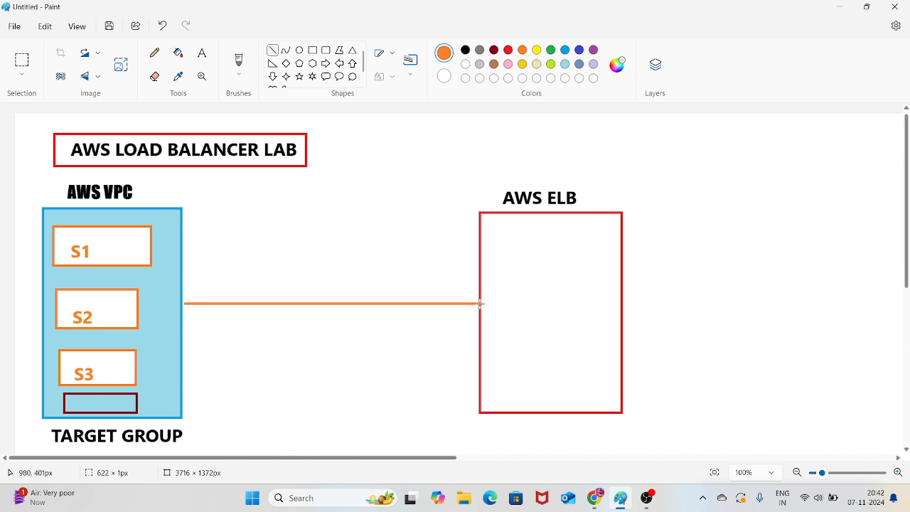
left_click(735, 227)
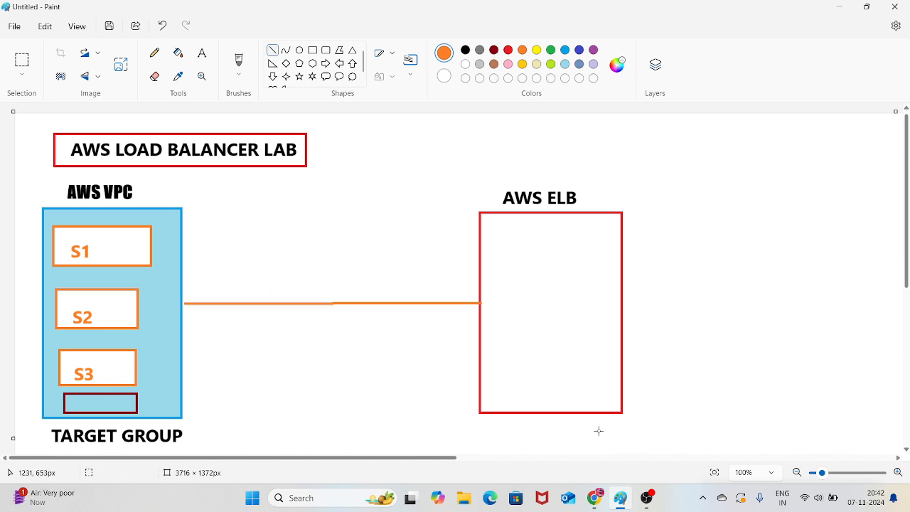
Switch to Chrome, open the EC2 Load Balancers page from the instances list and collapse its details pane
left_click(595, 502)
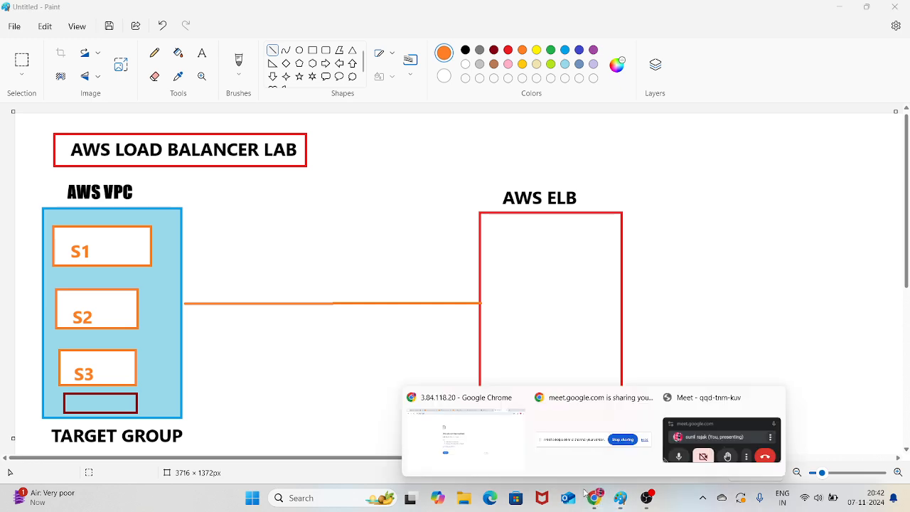
left_click(571, 427)
mouse_move(603, 498)
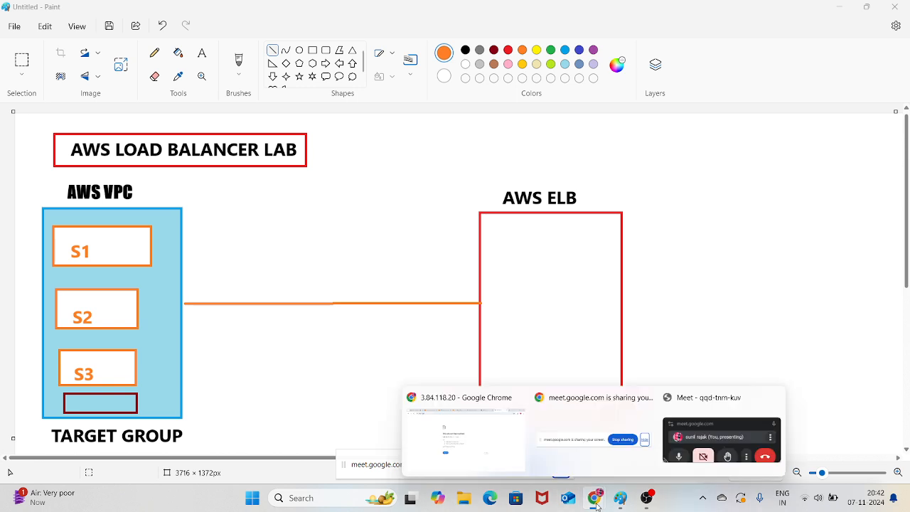
left_click(693, 418)
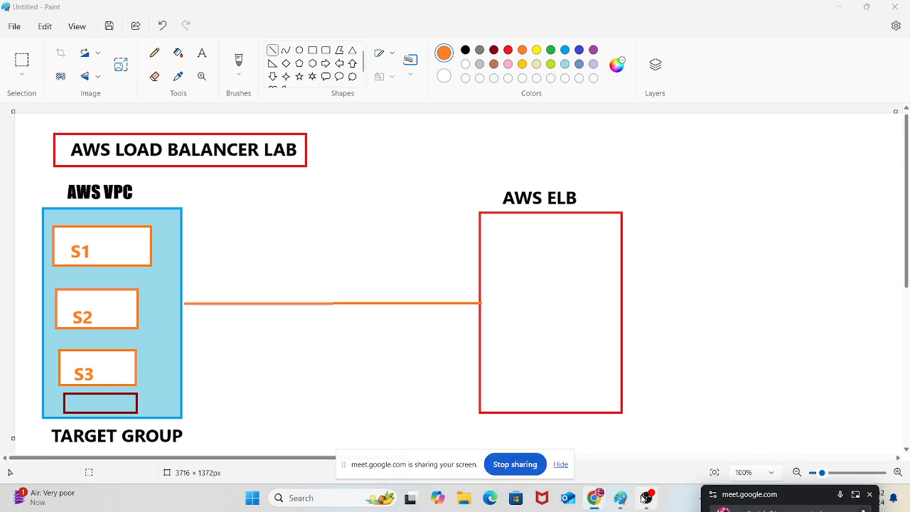
mouse_move(597, 502)
left_click(469, 427)
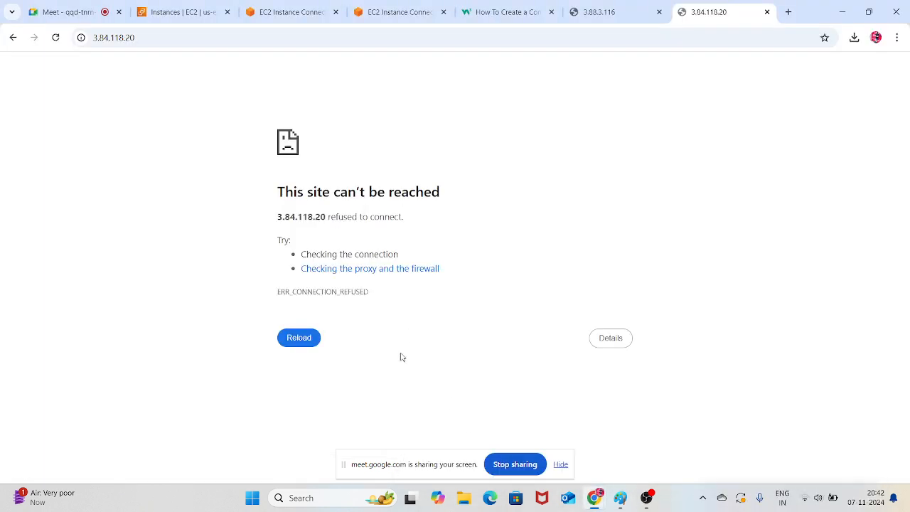
left_click(183, 11)
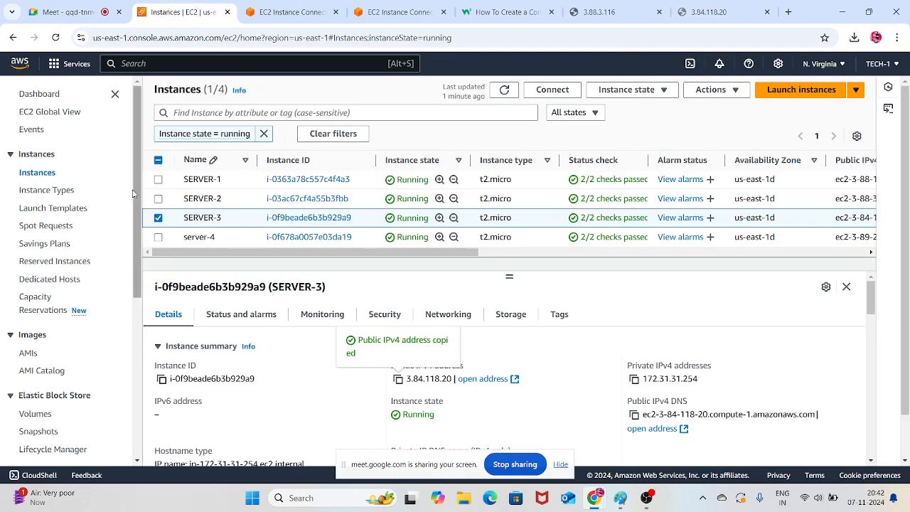
left_click_drag(139, 194, 138, 354)
left_click(48, 325)
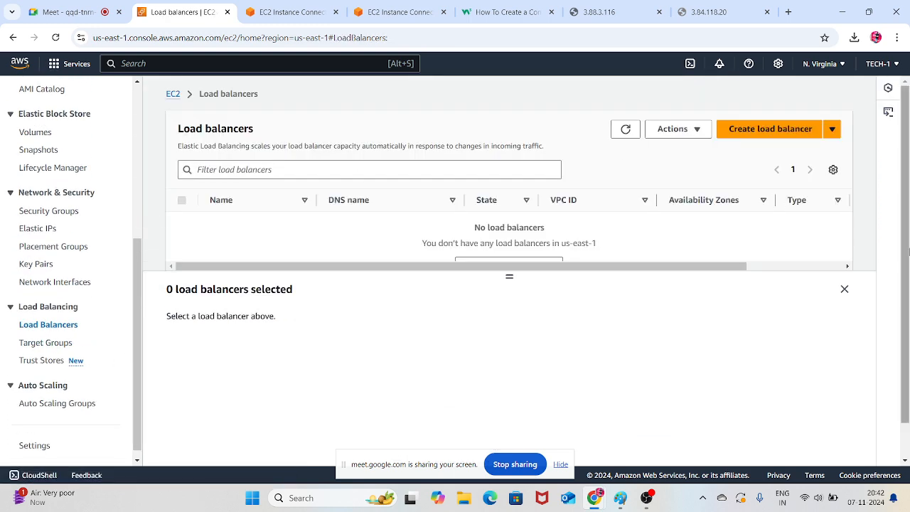
left_click(845, 290)
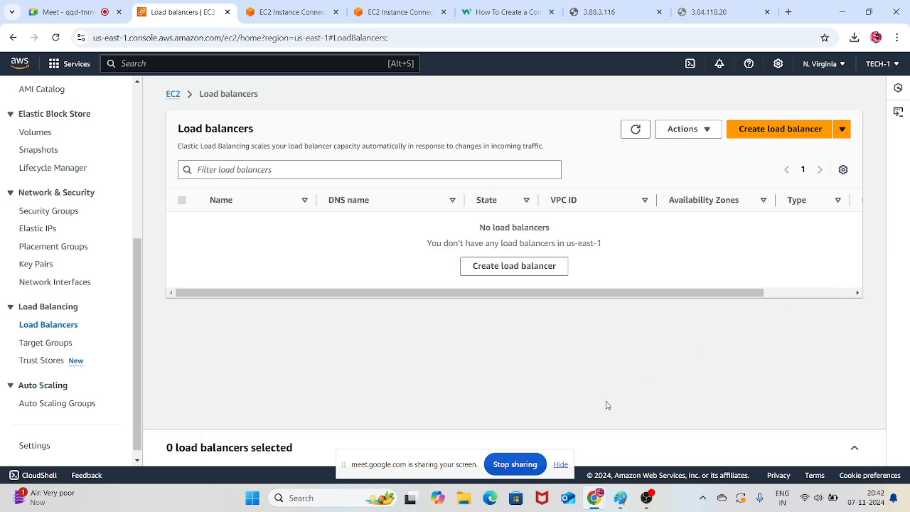
Start creating a load balancer and choose the Application Load Balancer type
left_click(760, 135)
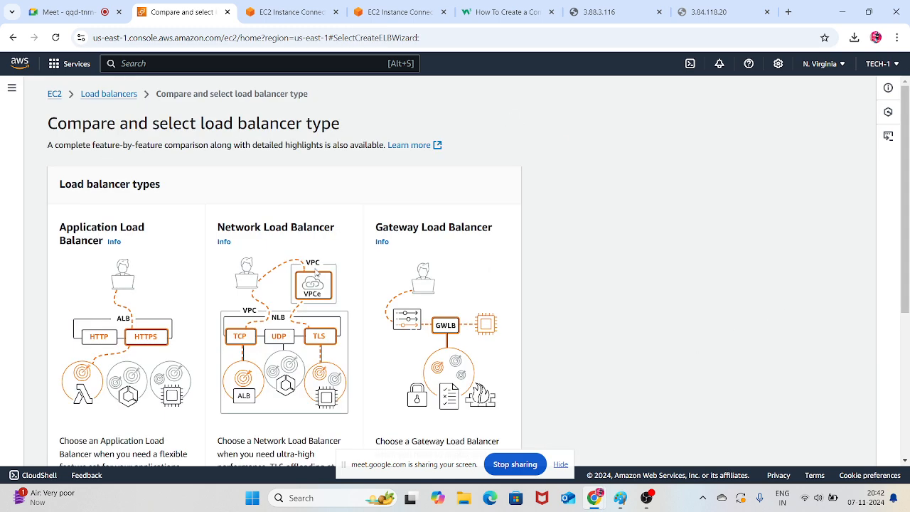
scroll(149, 267, "down", 2)
scroll(114, 327, "down", 2)
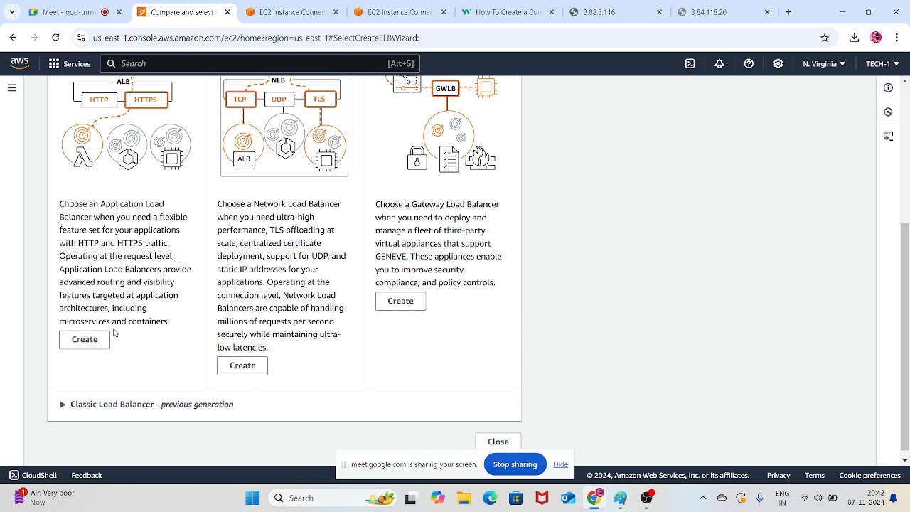
left_click(85, 339)
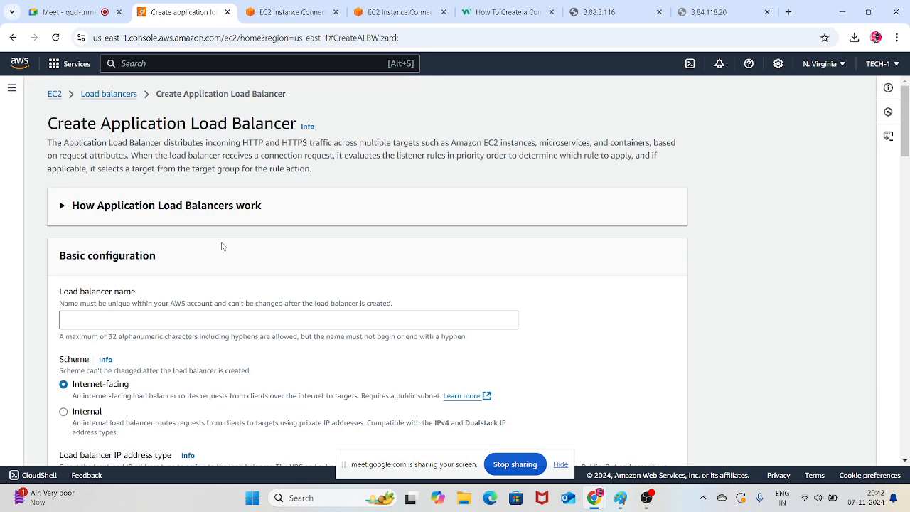
Name the load balancer myelb and check the VPCs offered in its network mapping
scroll(220, 249, "down", 1)
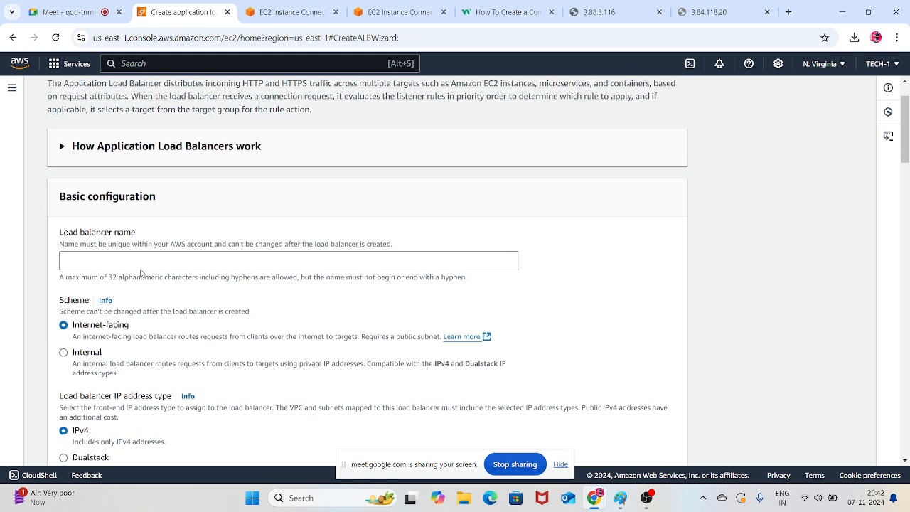
left_click(139, 263)
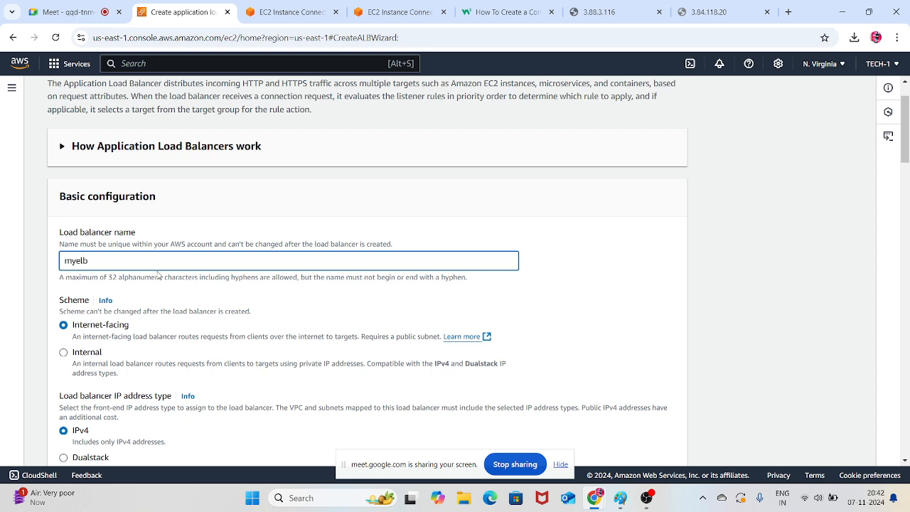
scroll(158, 275, "down", 2)
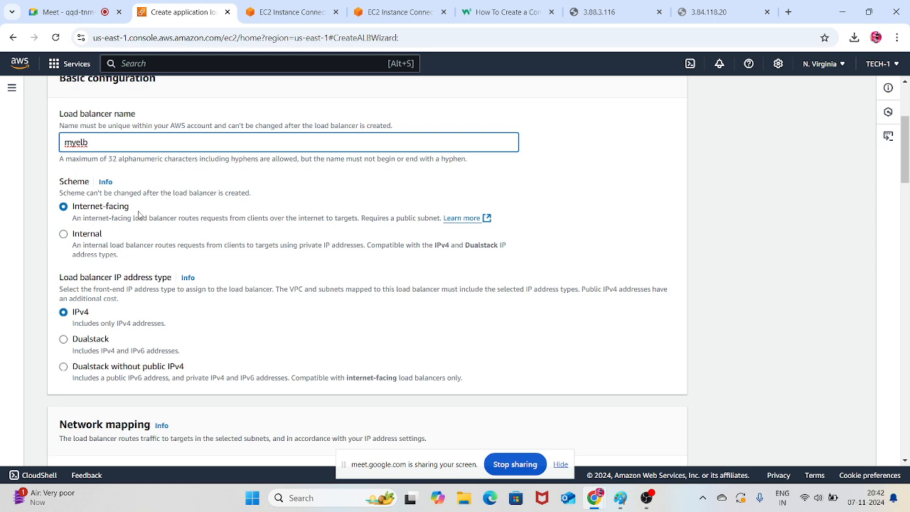
scroll(140, 213, "down", 1)
scroll(139, 213, "down", 3)
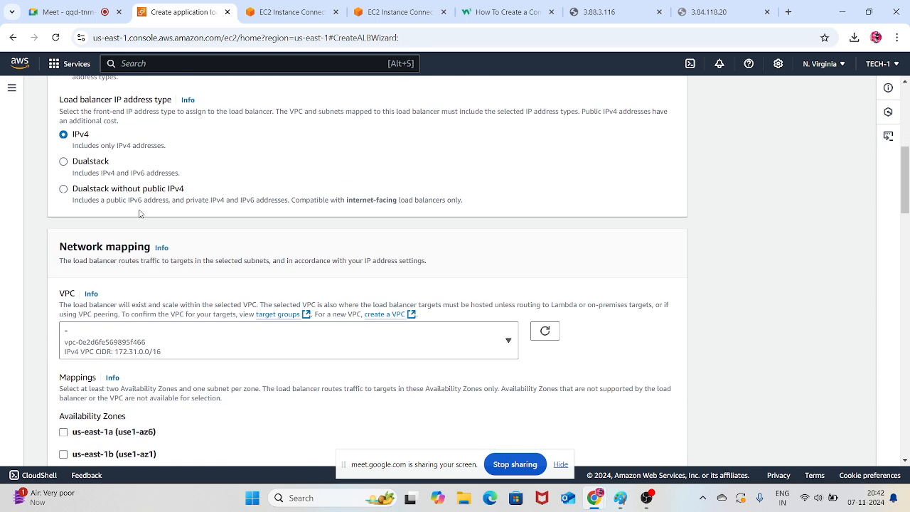
left_click(295, 295)
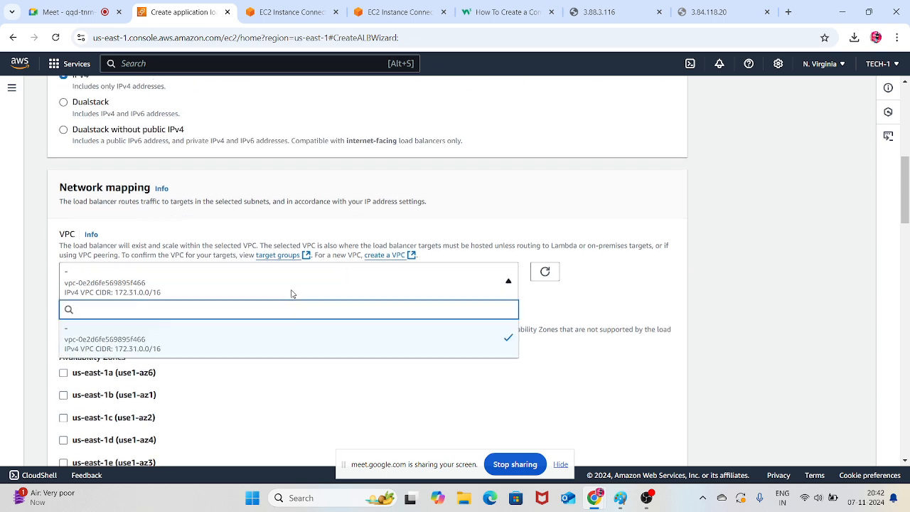
left_click(627, 300)
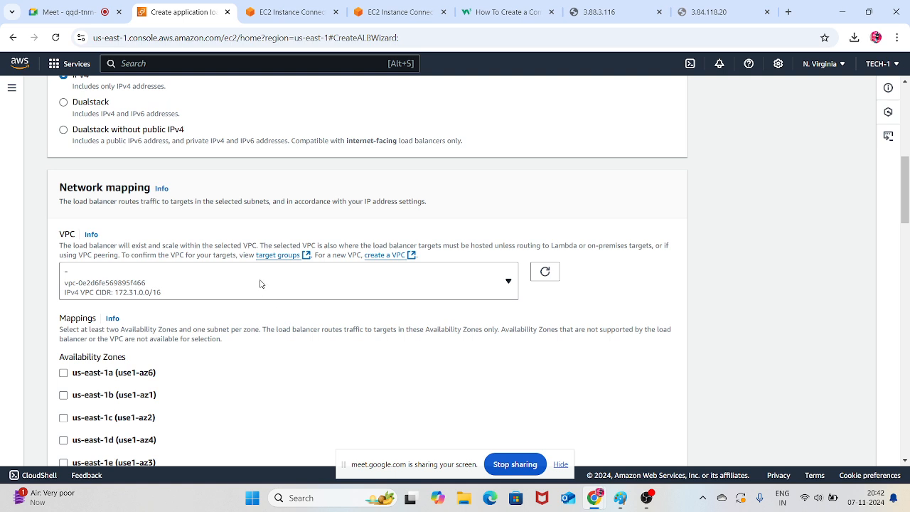
Switch to Paint and add orange text reading "ha" with "az--" on a second line inside the AWS ELB box
left_click(620, 498)
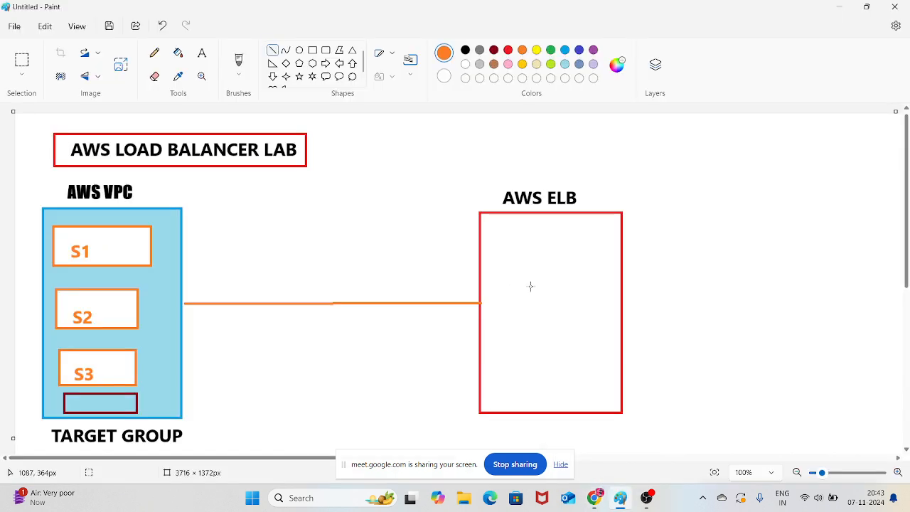
left_click(202, 52)
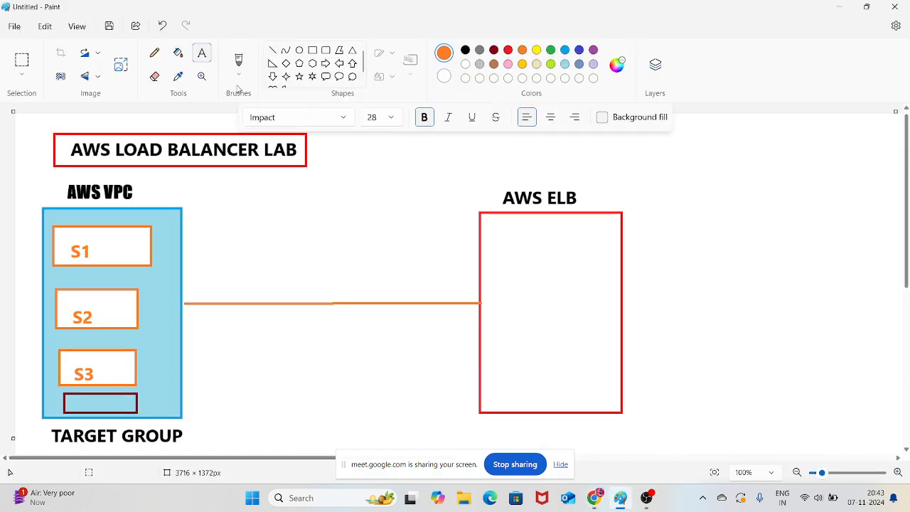
left_click(495, 220)
left_click_drag(530, 234, 552, 241)
type("ha")
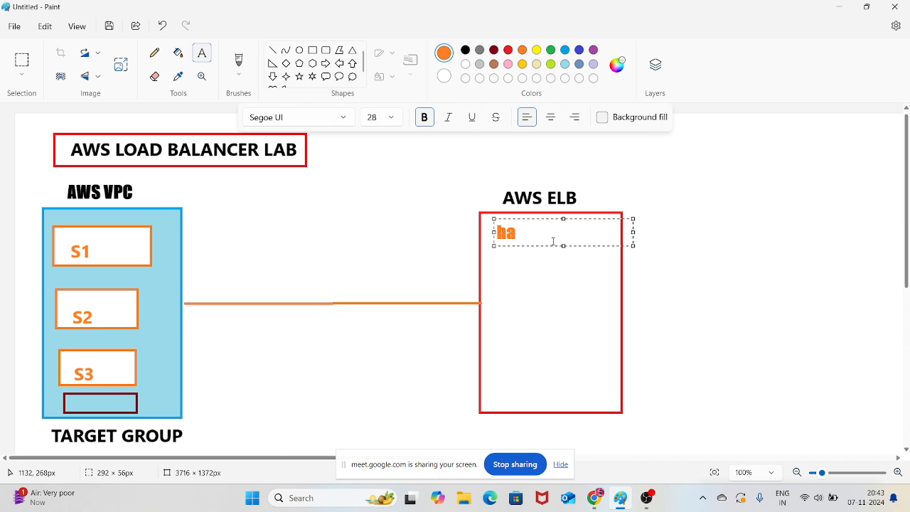
key("Return")
type("az--")
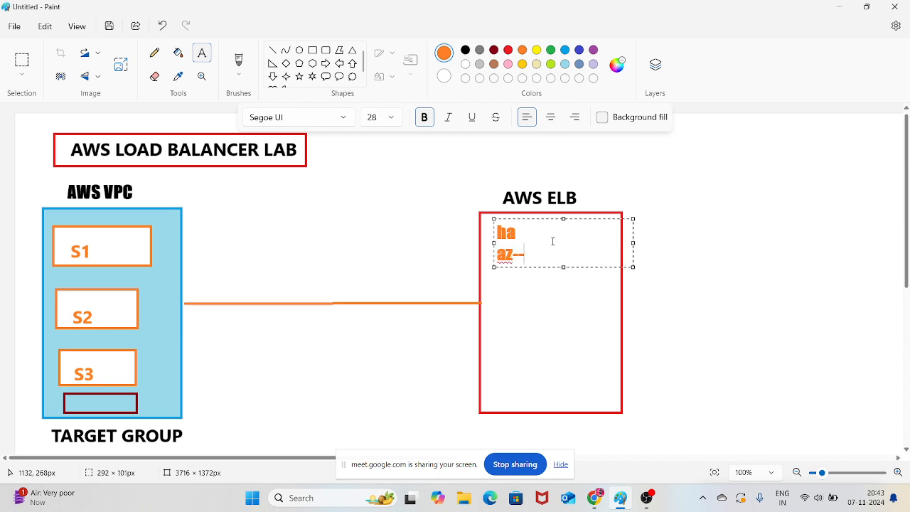
left_click(460, 178)
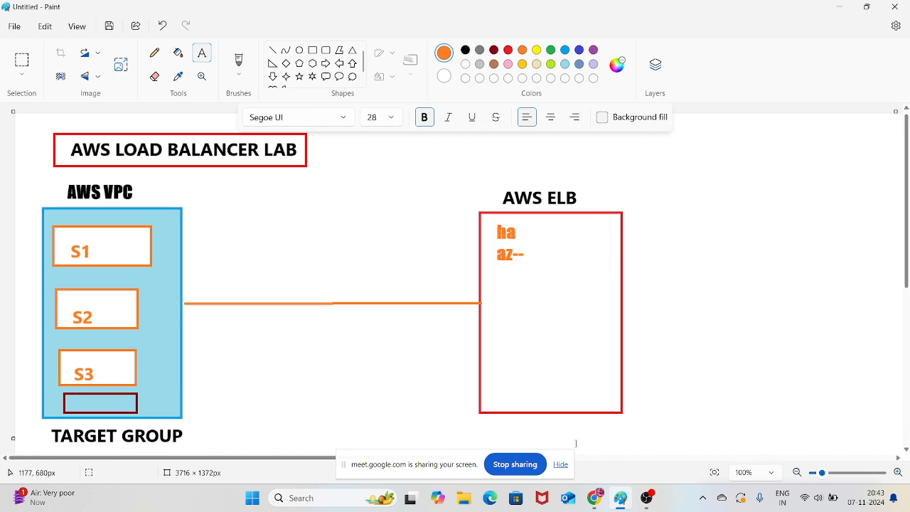
Switch back to Chrome and map the load balancer to all six availability zones, us-east-1a through us-east-1f
mouse_move(595, 498)
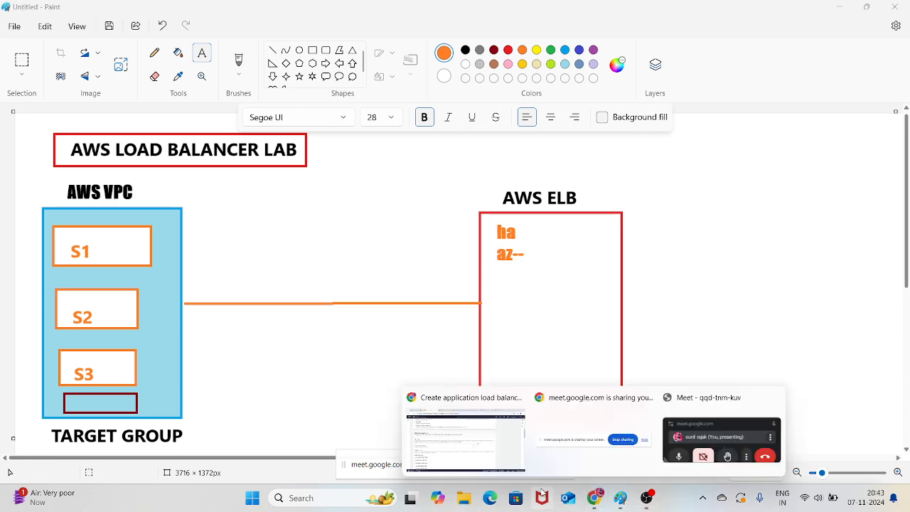
left_click(480, 432)
scroll(171, 294, "down", 1)
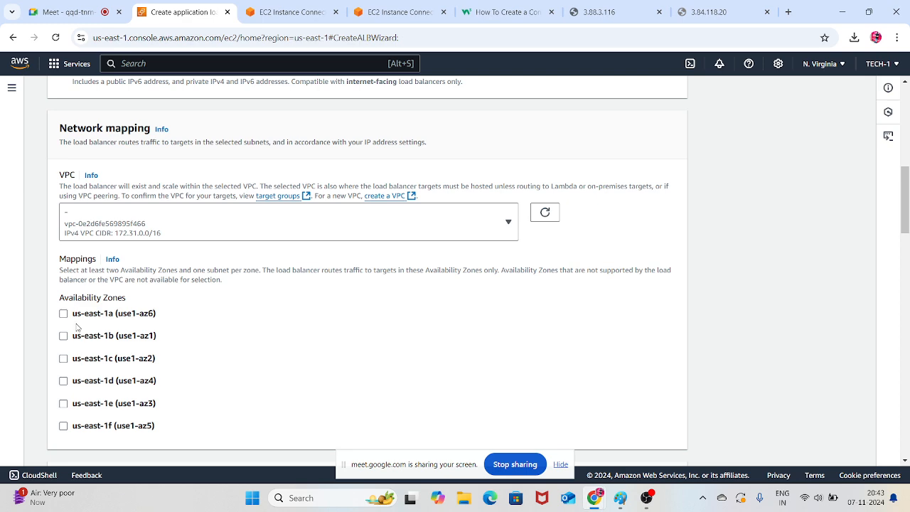
left_click(63, 313)
scroll(71, 340, "down", 2)
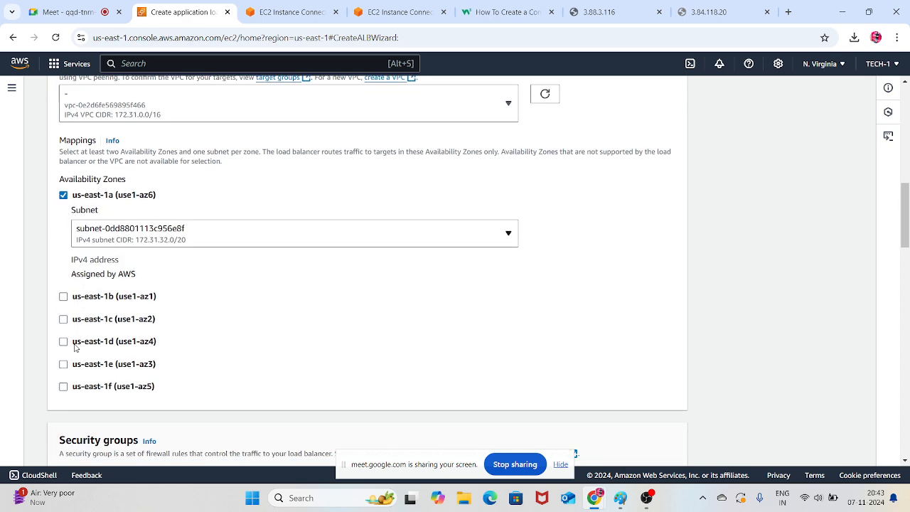
left_click(64, 298)
scroll(71, 329, "down", 2)
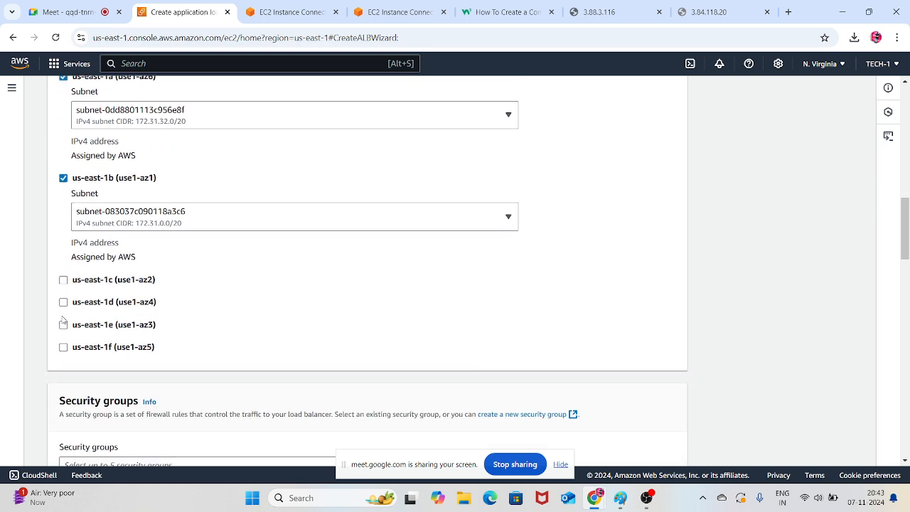
left_click(63, 280)
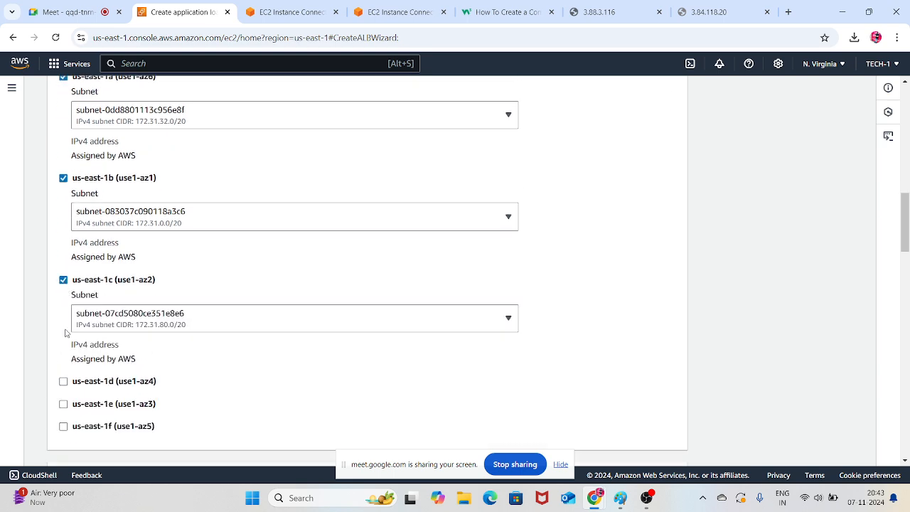
left_click(64, 382)
scroll(111, 368, "down", 2)
left_click(63, 365)
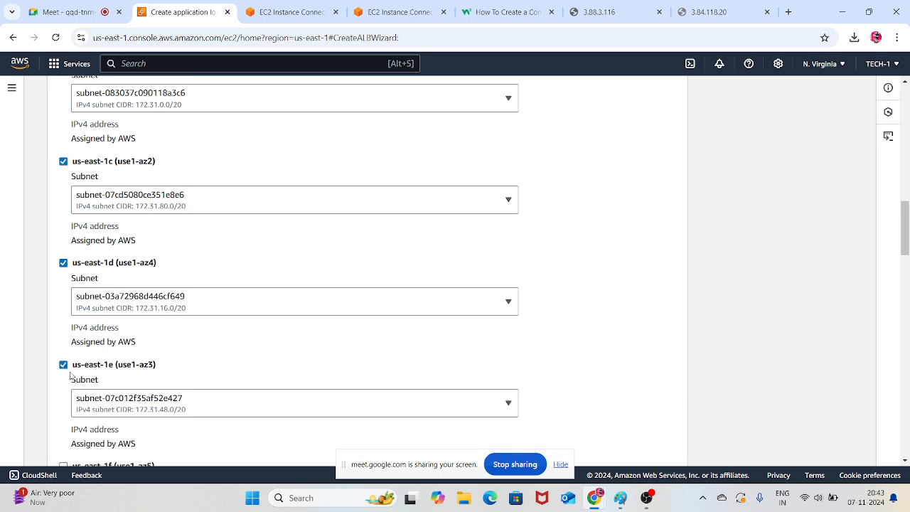
scroll(68, 341, "down", 3)
left_click(64, 289)
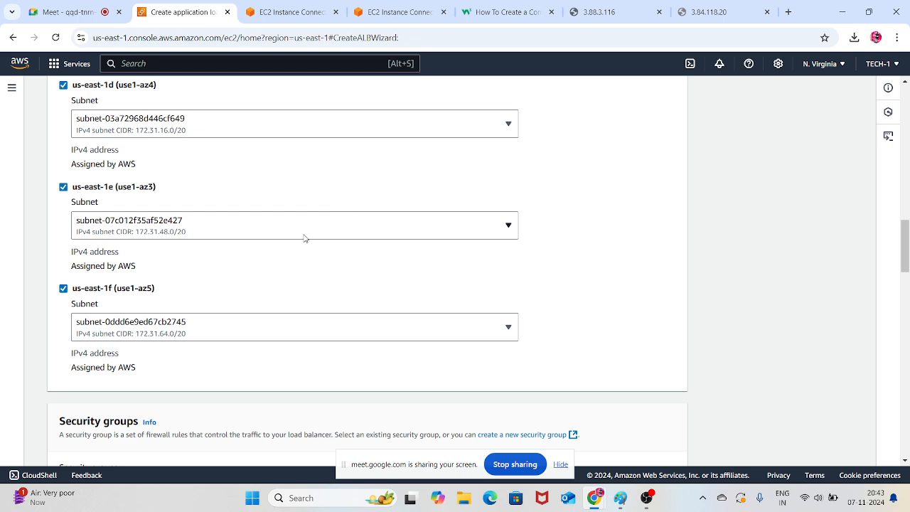
Replace the load balancer's default security group with mysg
scroll(308, 235, "up", 2)
scroll(288, 242, "up", 1)
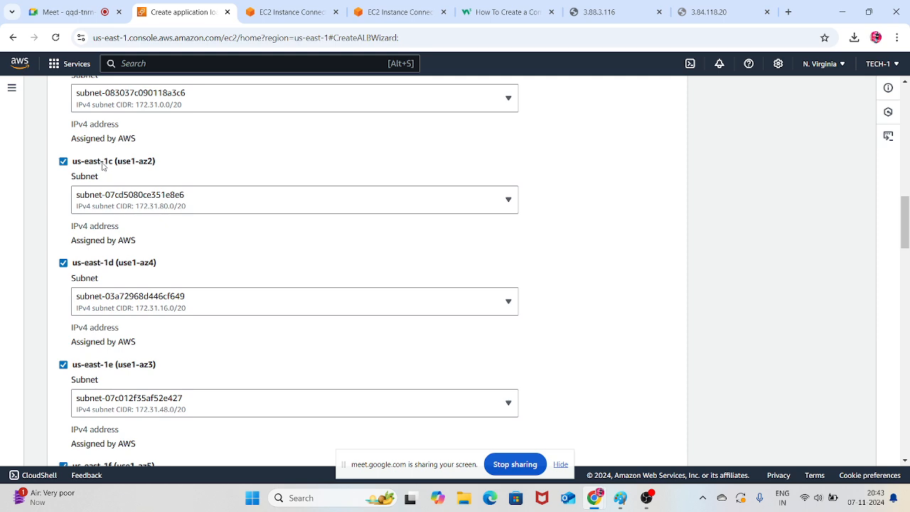
scroll(370, 281, "up", 7)
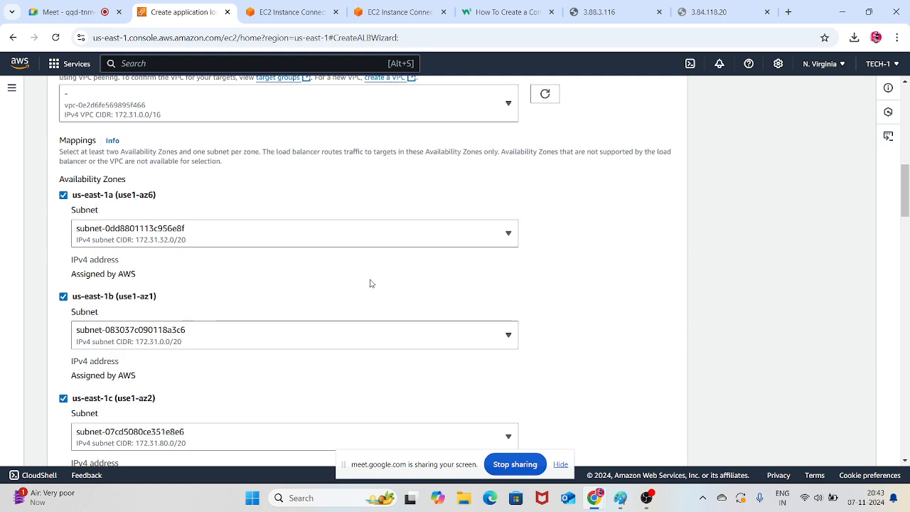
scroll(367, 279, "down", 12)
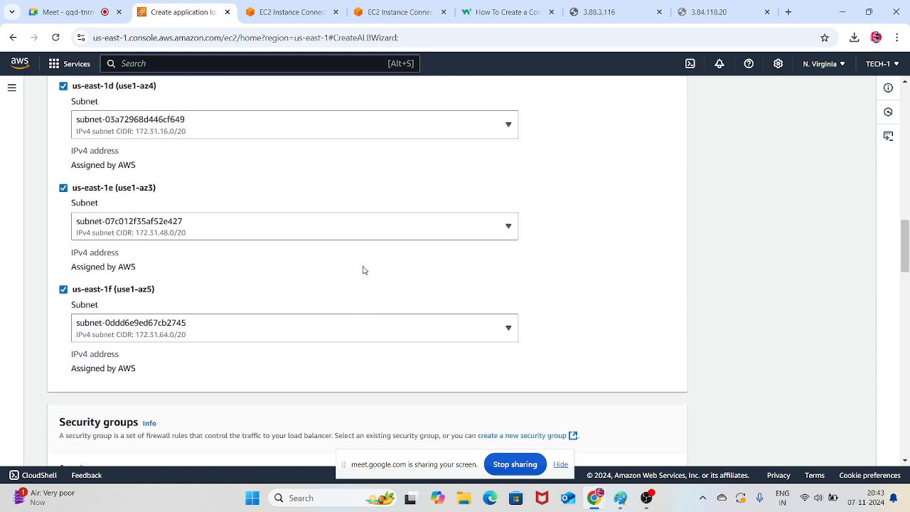
scroll(362, 269, "down", 1)
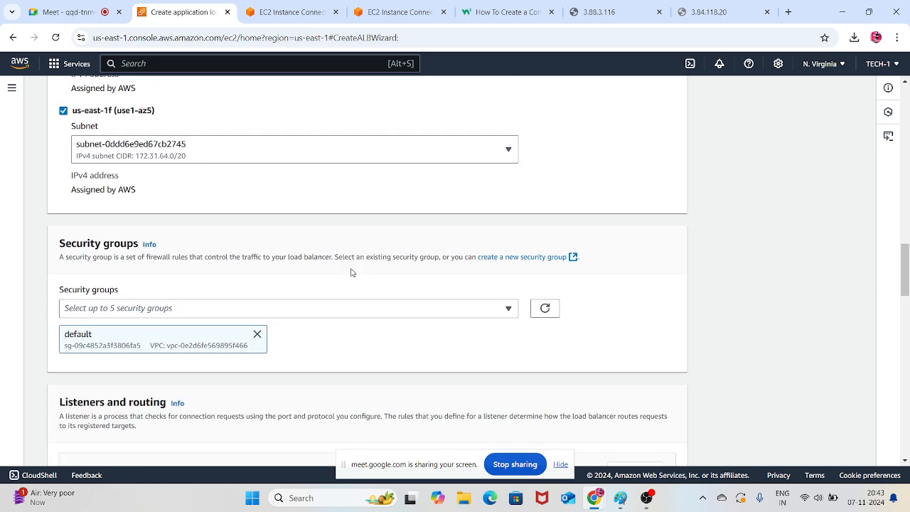
left_click(258, 334)
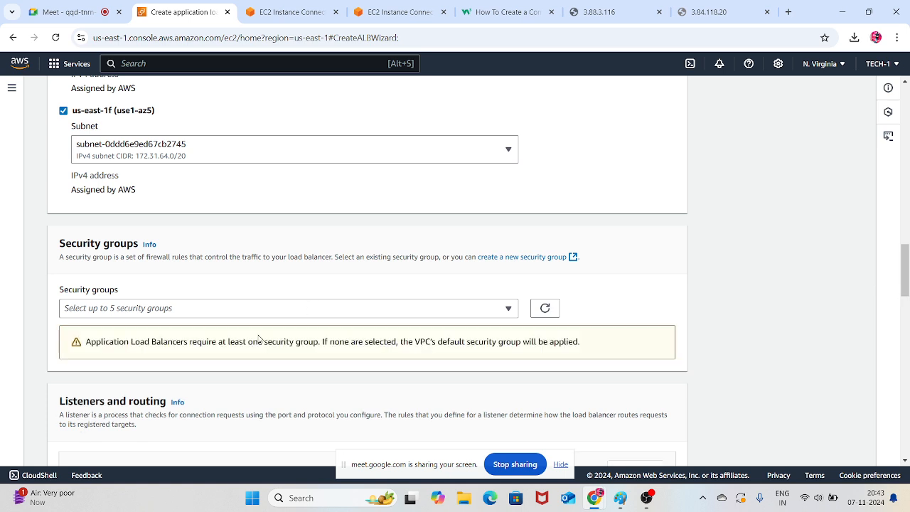
left_click(383, 308)
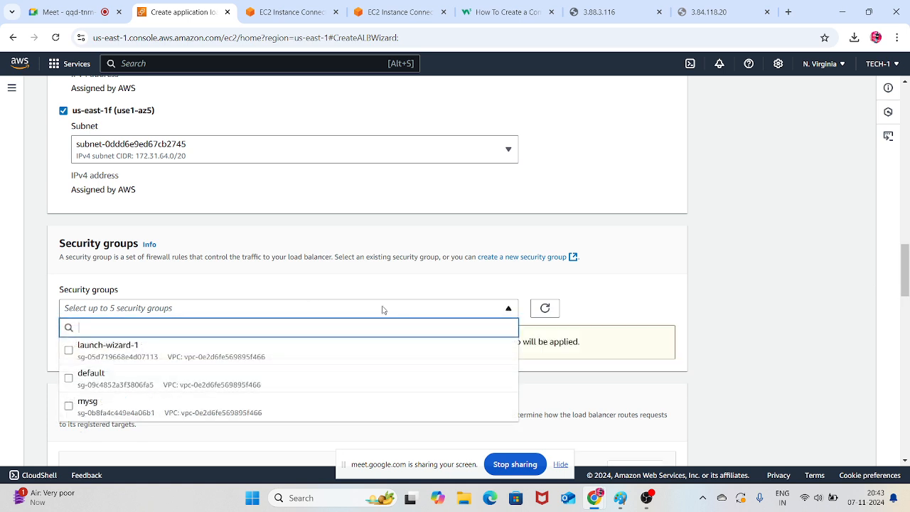
left_click(69, 407)
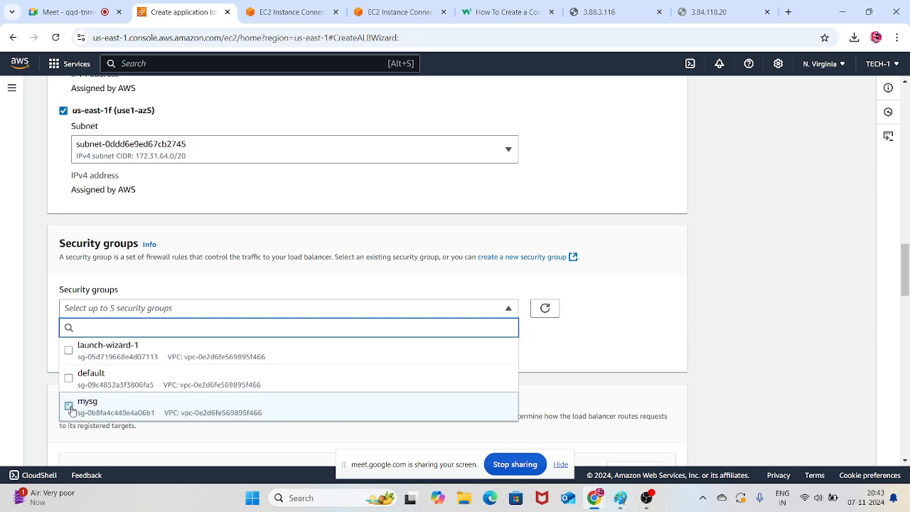
Copy the "Listeners and routing" heading, switch to Paint, and paste it as dark red text above and beside the AWS ELB box
left_click(197, 287)
scroll(197, 286, "down", 4)
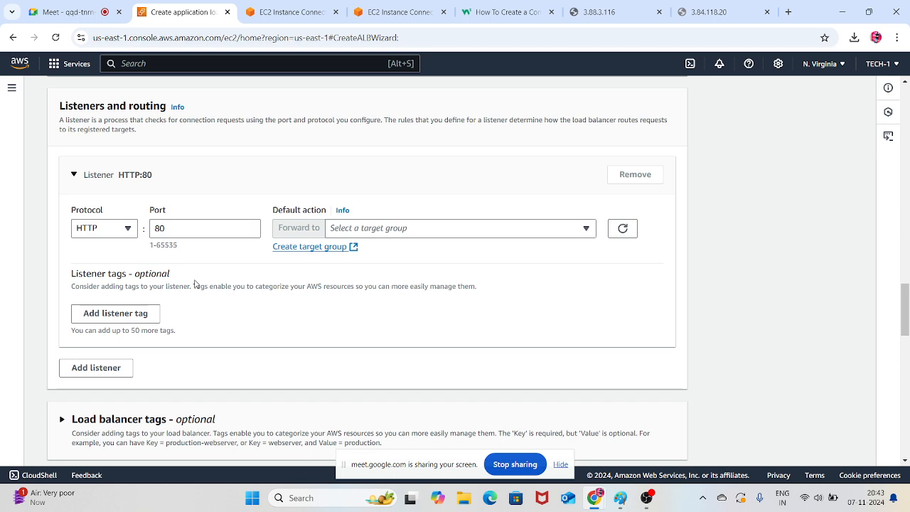
scroll(201, 282, "up", 2)
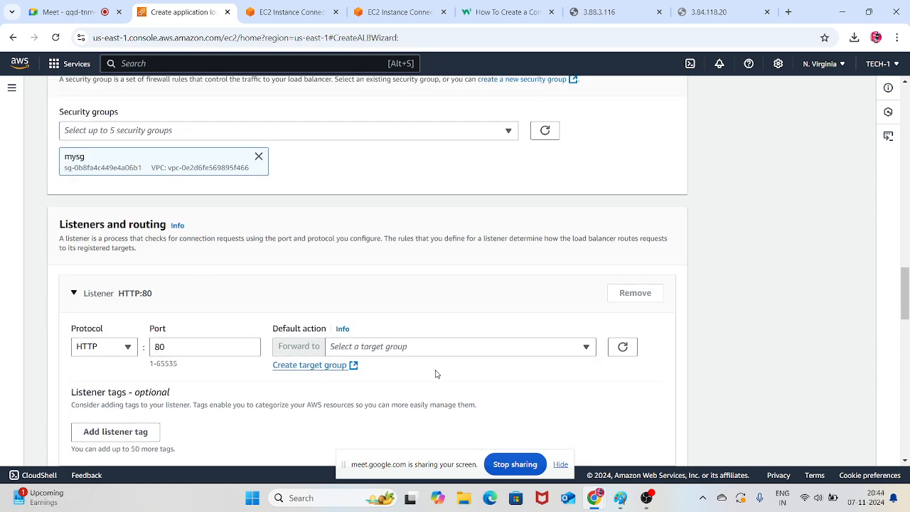
scroll(452, 334, "up", 1)
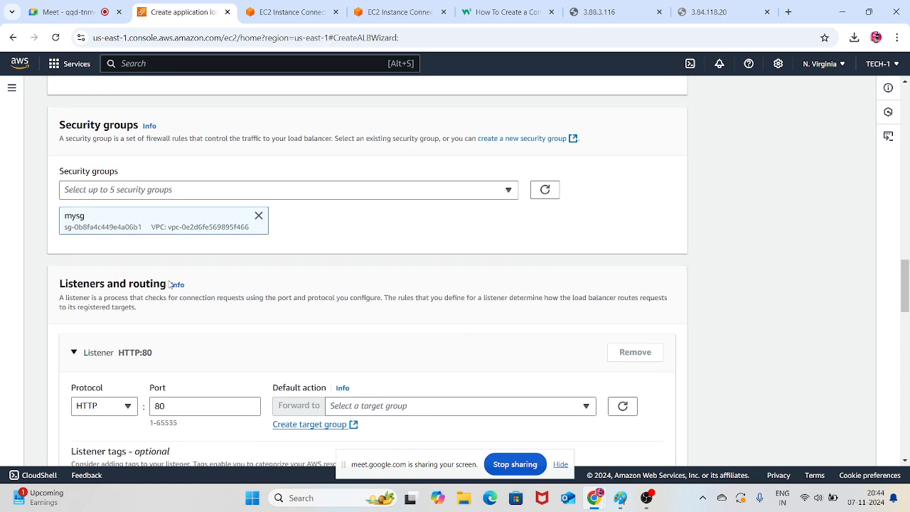
left_click_drag(167, 282, 59, 282)
key("ctrl+c")
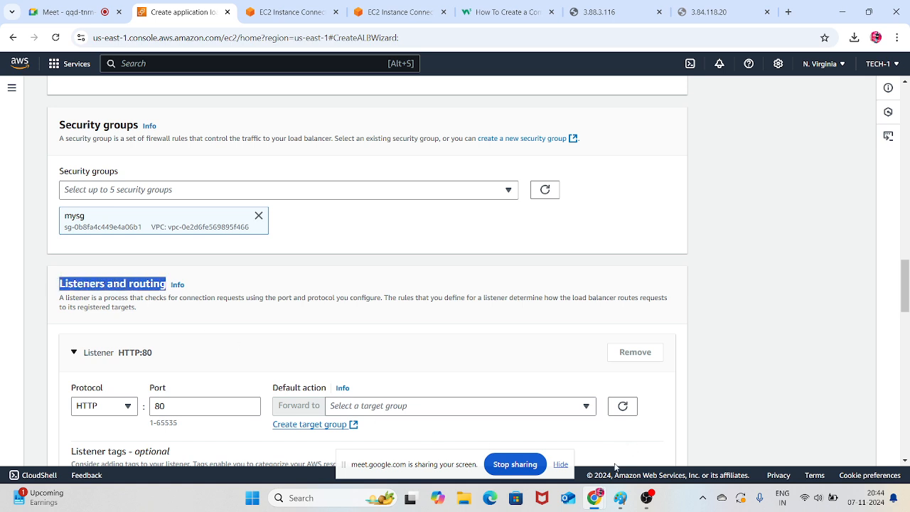
left_click(620, 498)
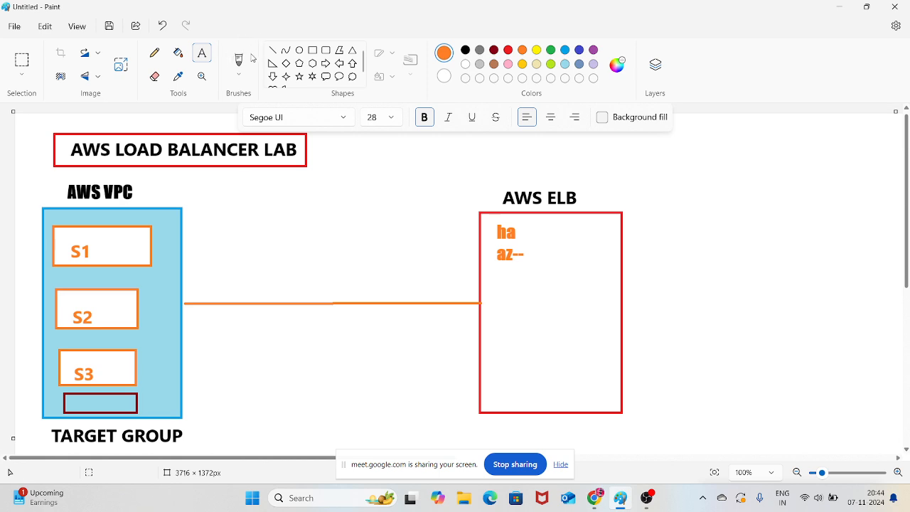
left_click(205, 53)
left_click_drag(644, 148, 619, 152)
key("ctrl+v")
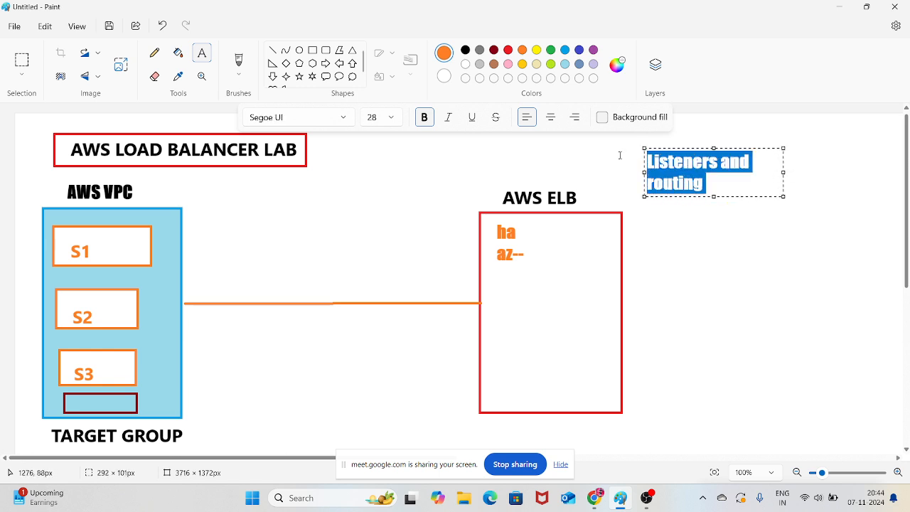
left_click(494, 50)
left_click(702, 260)
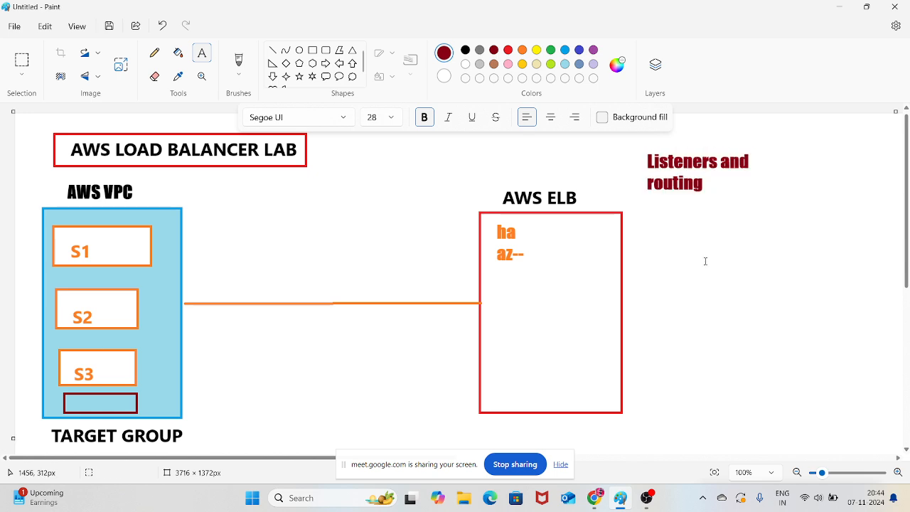
Add dark red text reading "http" with "https" on a second line beside the "Listeners and routing" label
left_click_drag(755, 131, 787, 143)
type("http")
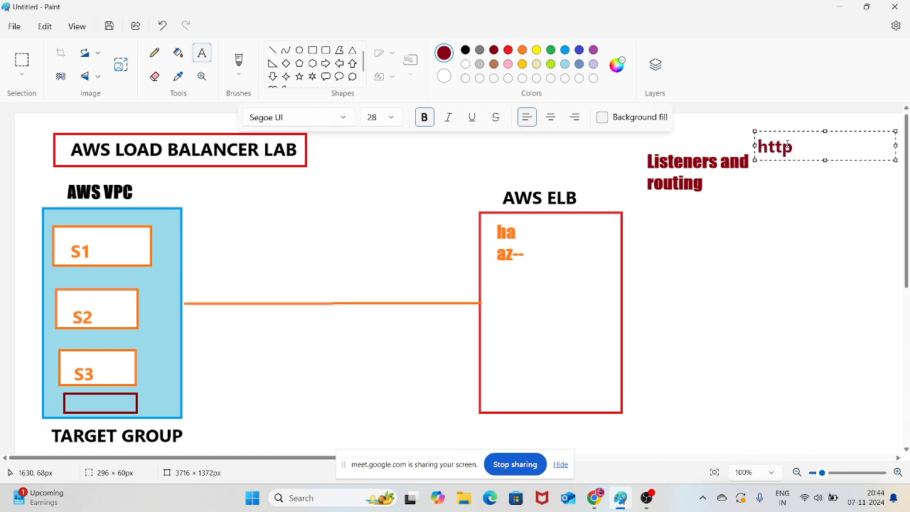
key("Return")
type("https")
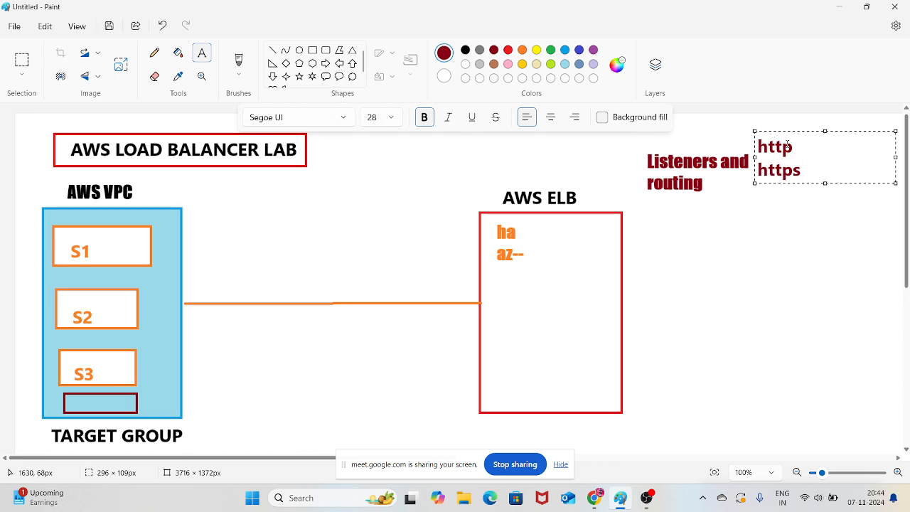
left_click(730, 244)
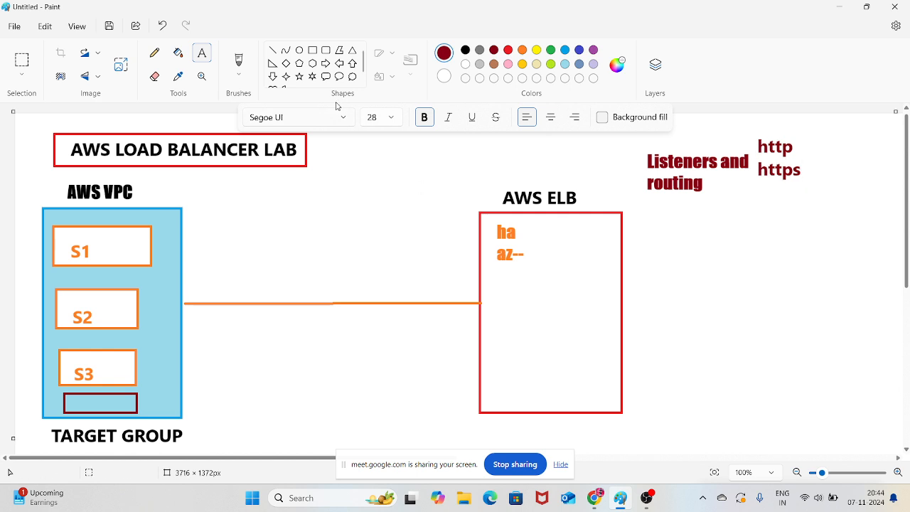
Draw a long slanted dark red line below "https" and a short one, about 64 × 57 px, linking "Listeners and routing" to the AWS ELB box
left_click(272, 53)
left_click_drag(790, 378, 739, 179)
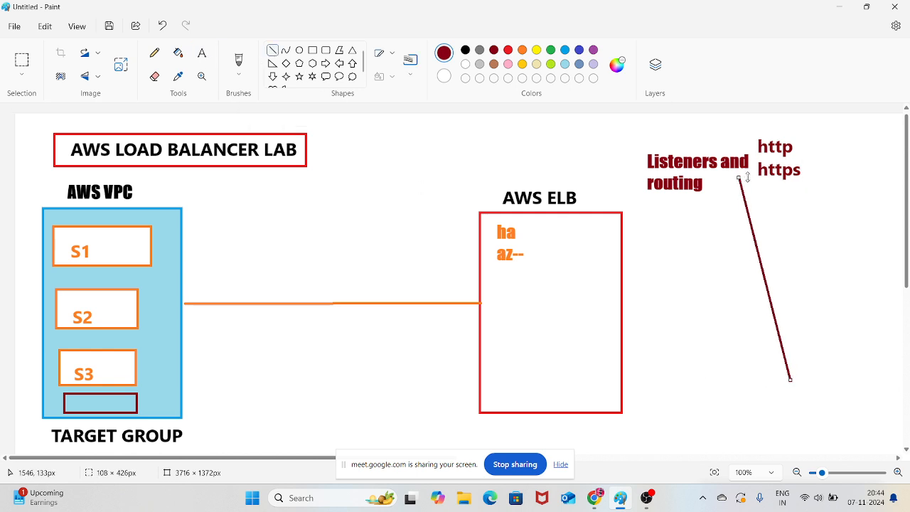
left_click_drag(642, 179, 612, 208)
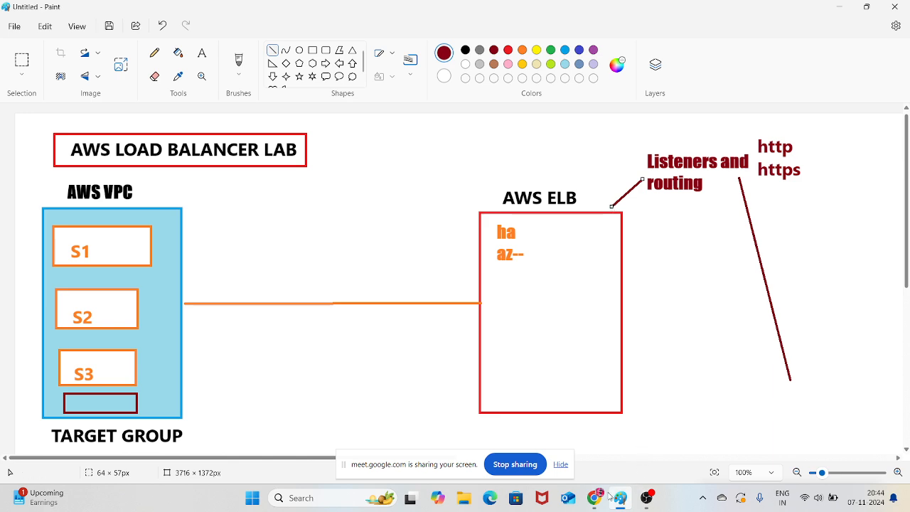
Switch back to Chrome and examine the protocol choices and allowed port range of the load balancer's HTTP:80 listener
mouse_move(604, 501)
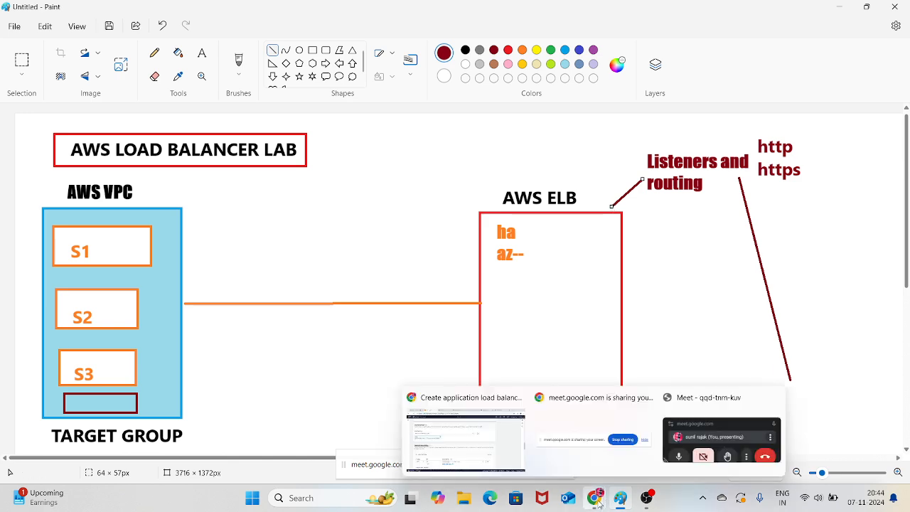
left_click(502, 444)
scroll(258, 291, "down", 2)
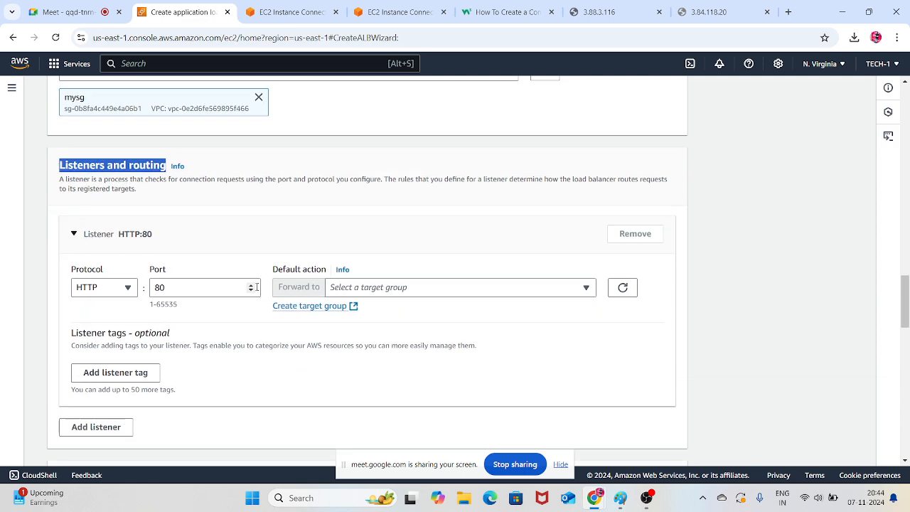
left_click(119, 291)
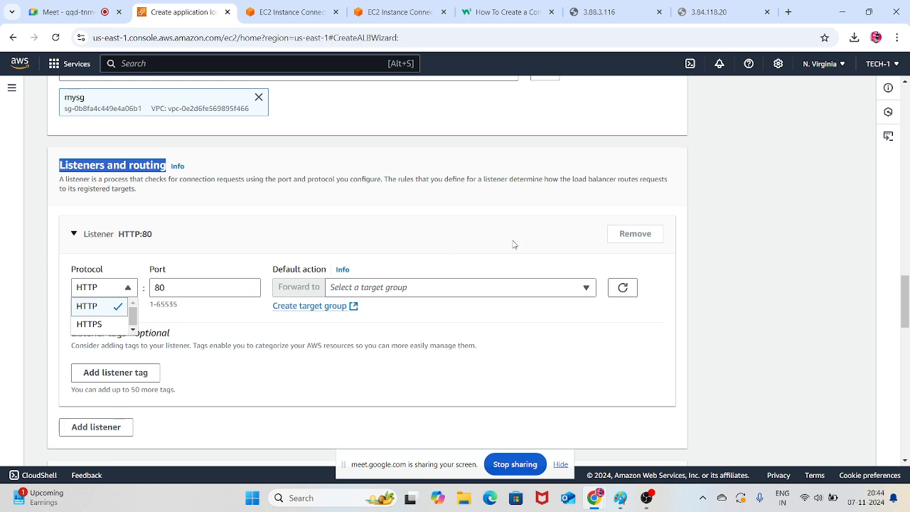
left_click(741, 333)
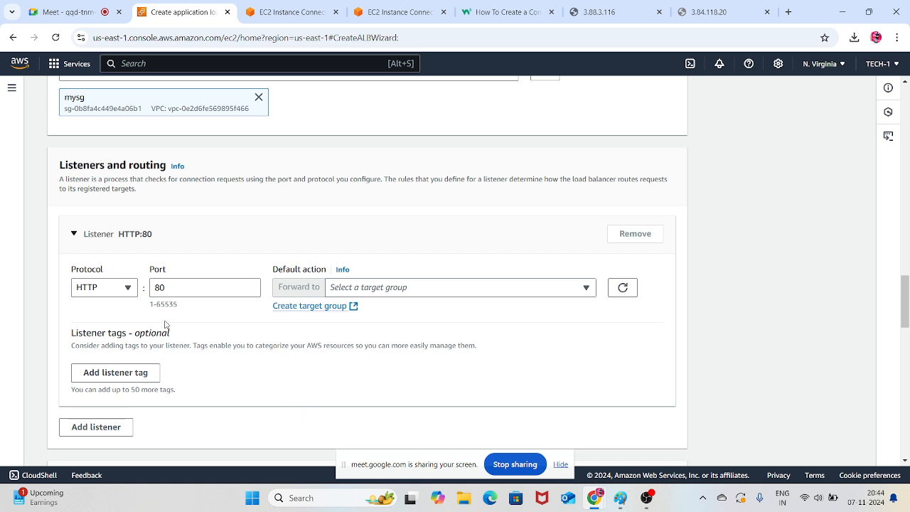
left_click_drag(181, 306, 151, 312)
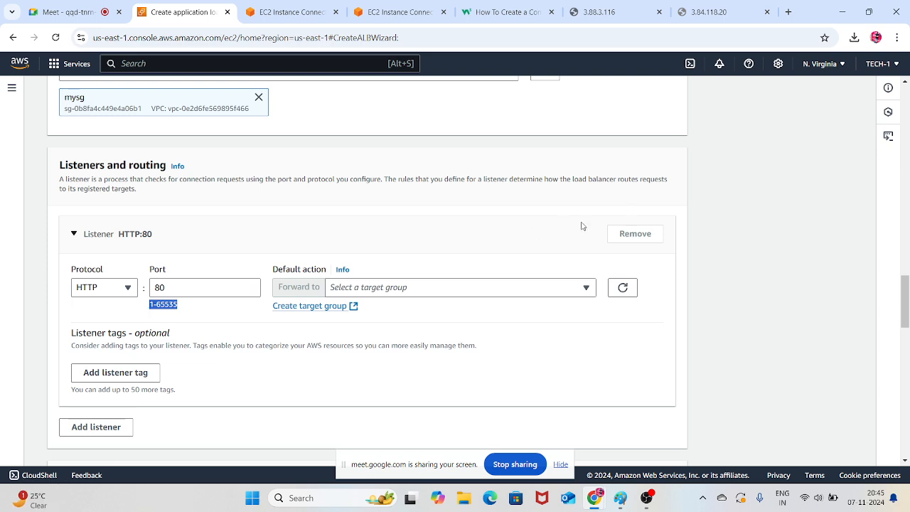
left_click(719, 287)
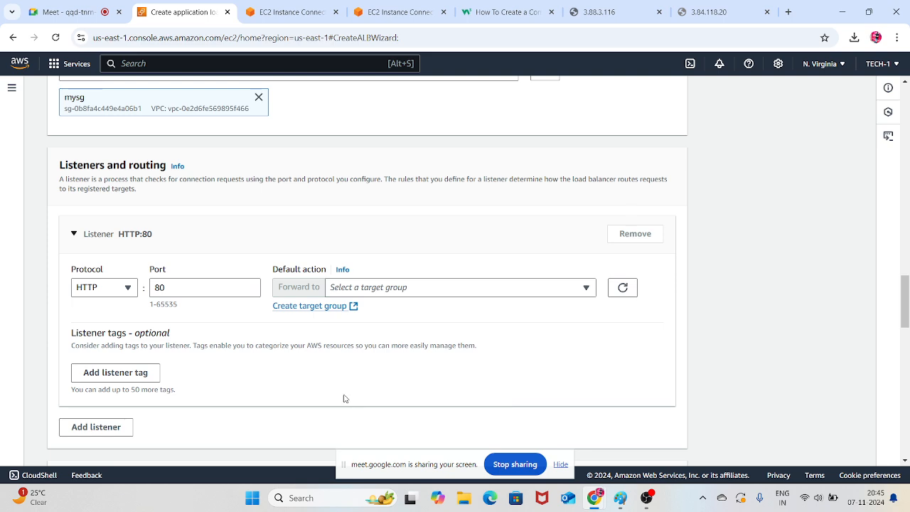
left_click(114, 290)
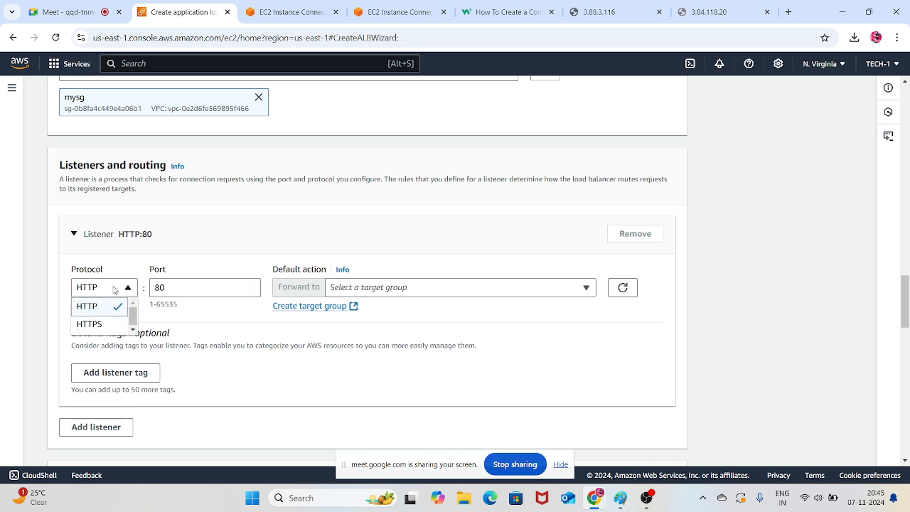
left_click(551, 330)
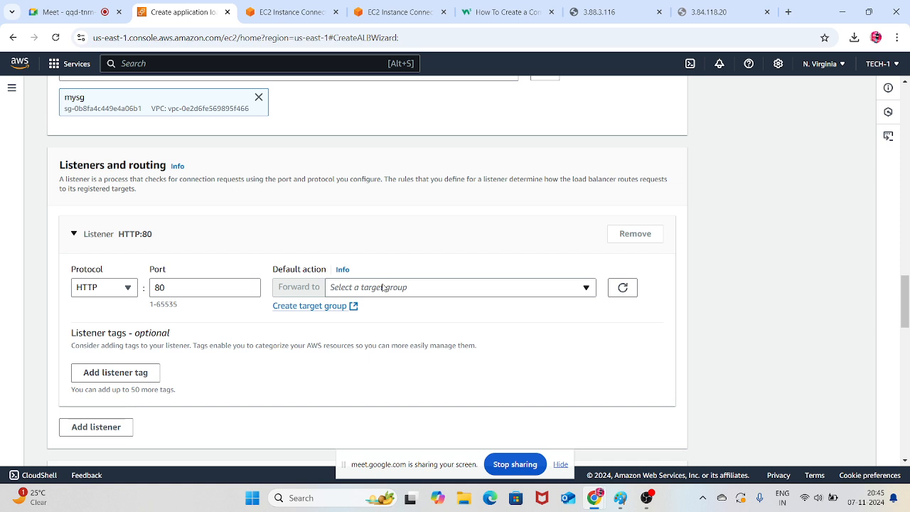
Start creating a new target group for the HTTP:80 listener and name it mytarget
left_click(326, 307)
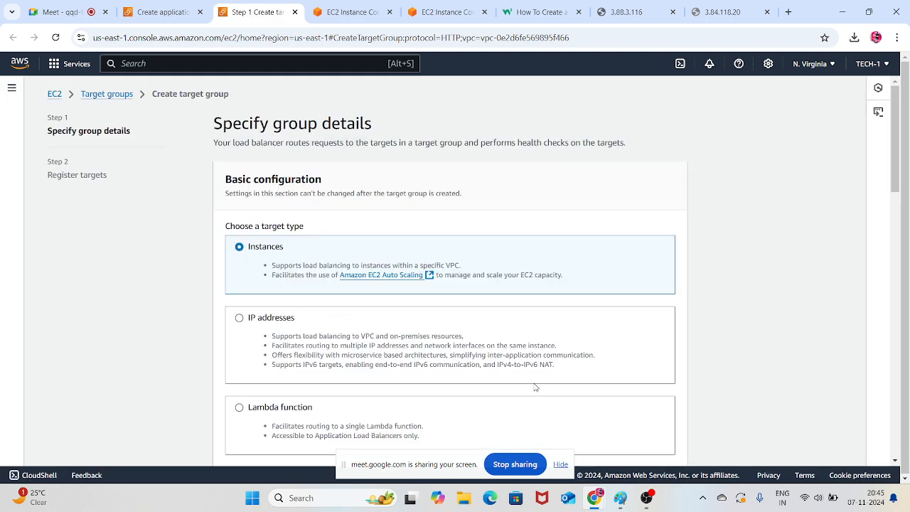
left_click(620, 497)
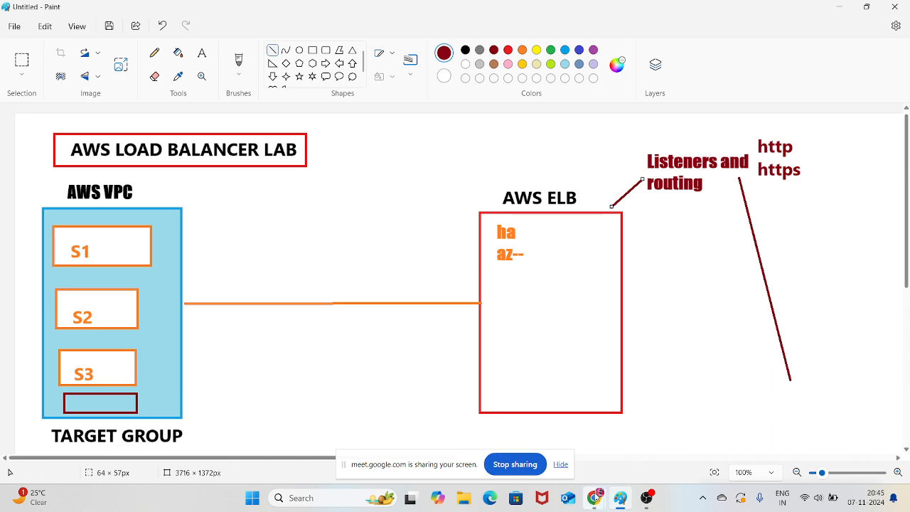
mouse_move(595, 497)
left_click(496, 435)
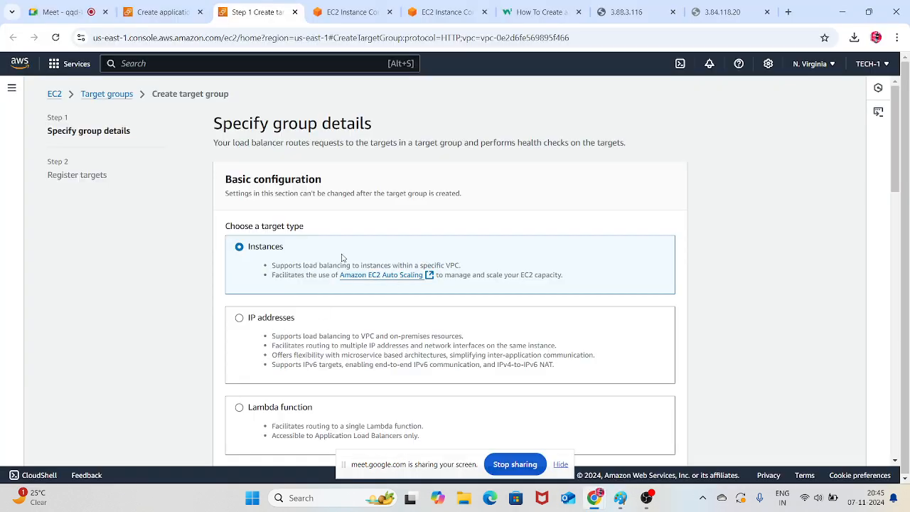
scroll(342, 258, "down", 1)
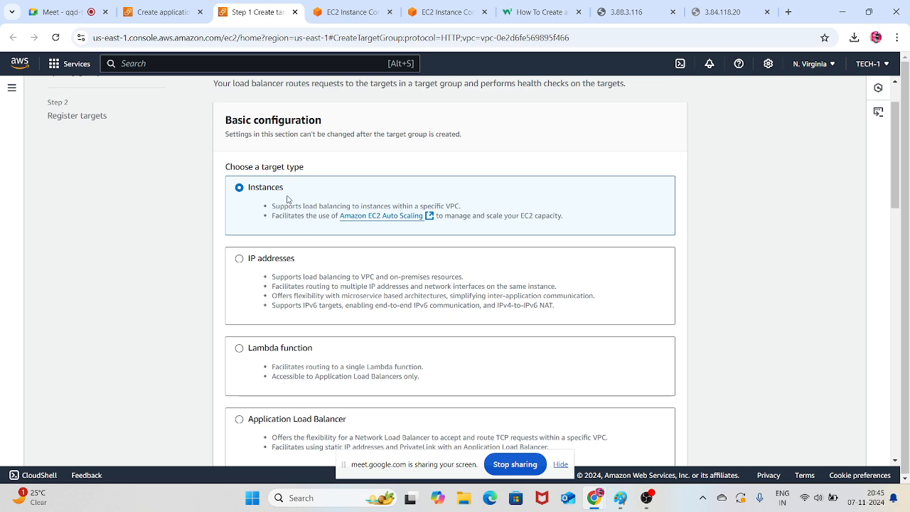
scroll(334, 206, "down", 4)
scroll(346, 214, "down", 1)
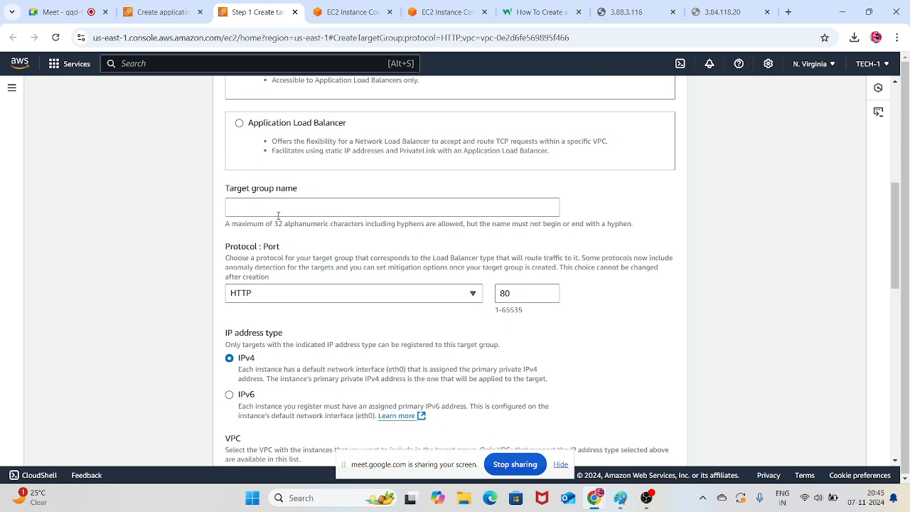
left_click(278, 211)
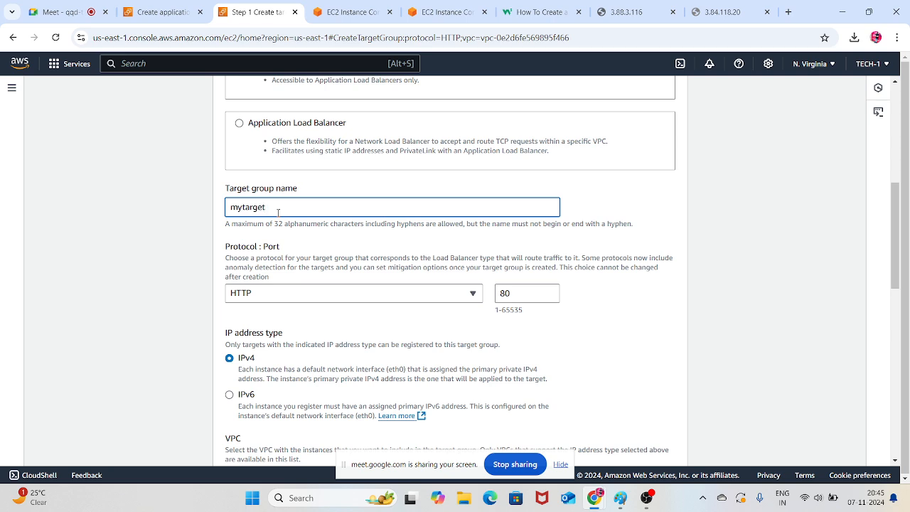
Select the VPC with IPv4 CIDR 172.31.0.0/16 for the target group and check its health check settings
scroll(305, 252, "down", 2)
scroll(345, 226, "down", 1)
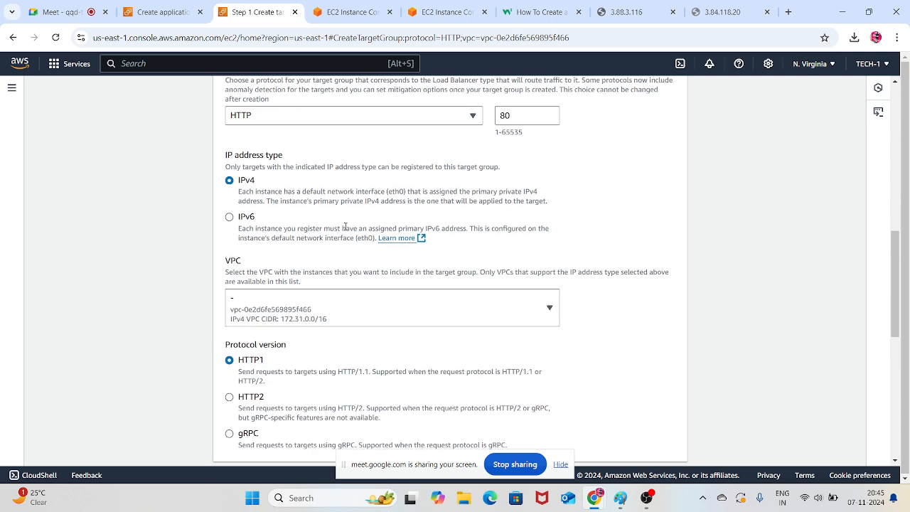
scroll(345, 226, "down", 1)
left_click(367, 253)
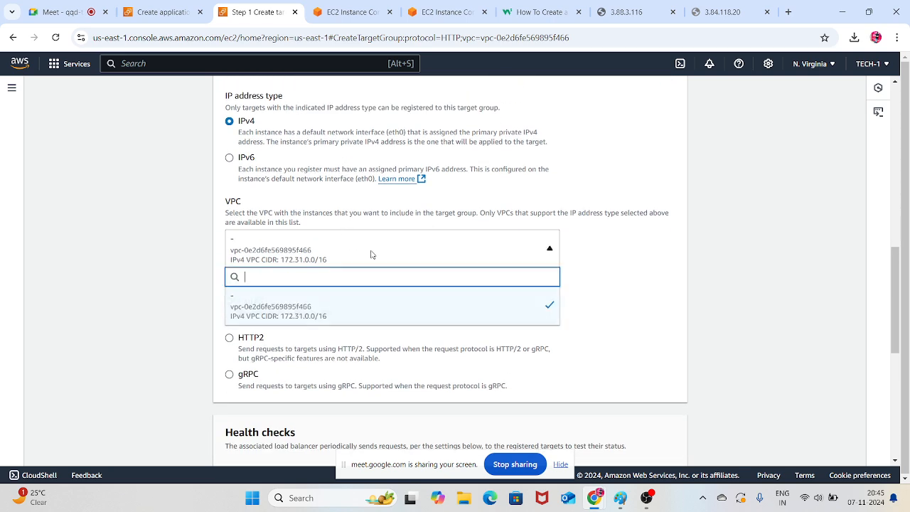
left_click(437, 303)
scroll(425, 264, "down", 4)
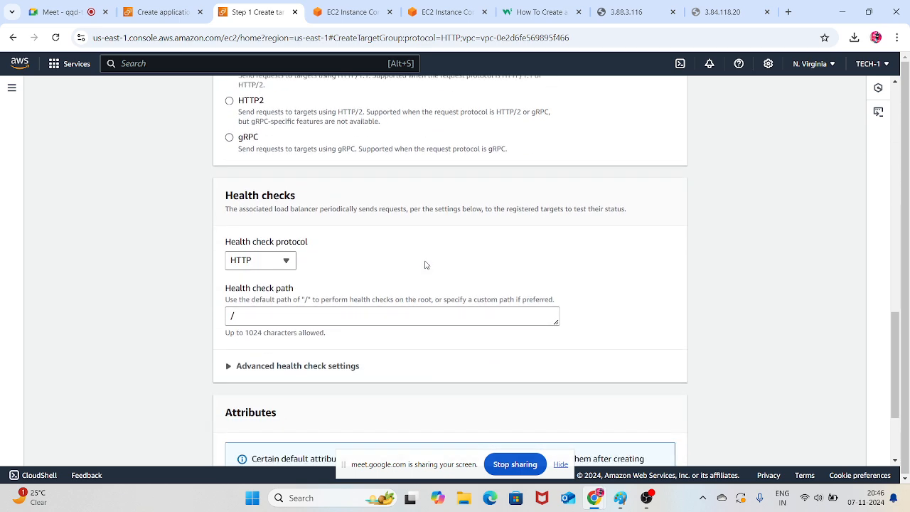
Switch to Paint and add dark red text reading "heath check" below the "Listeners and routing" label
left_click(632, 500)
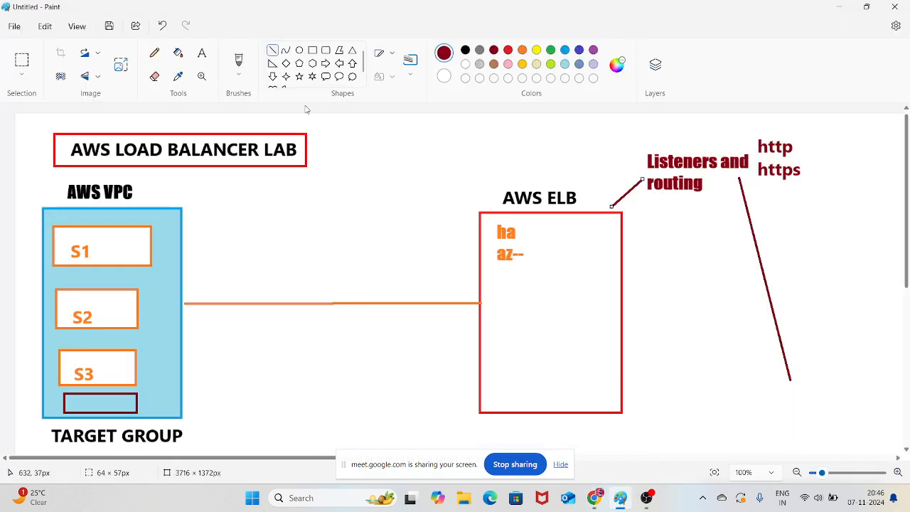
left_click(202, 53)
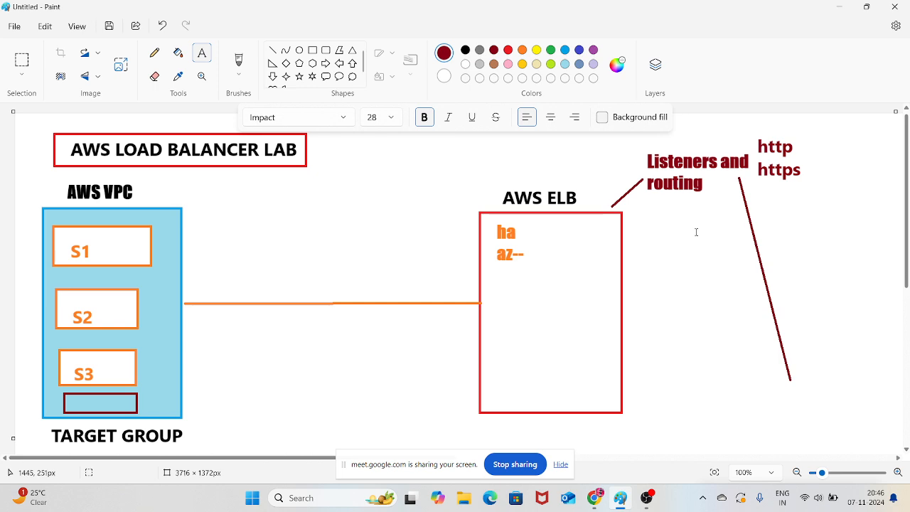
left_click(657, 229)
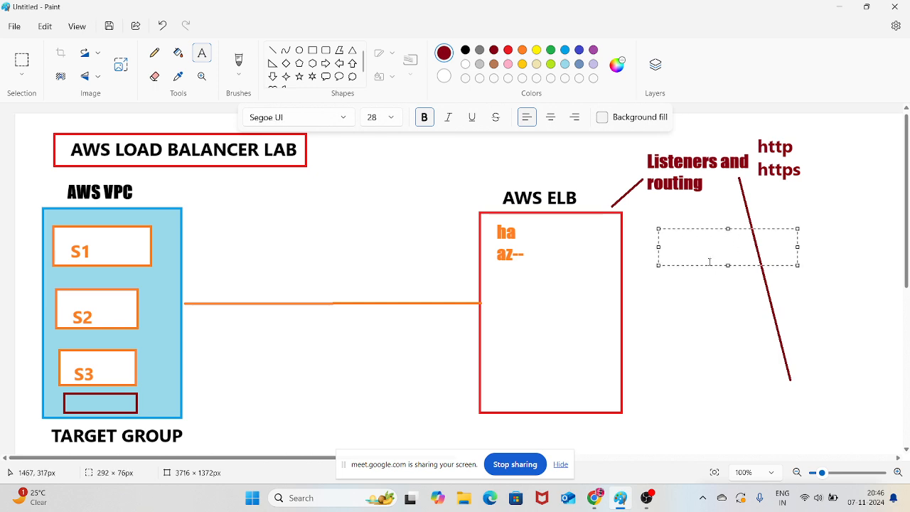
type("heath ")
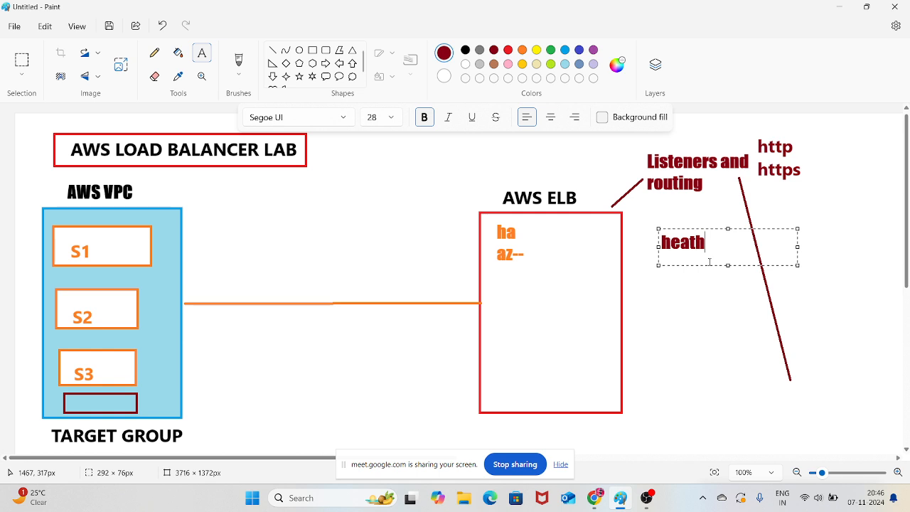
type("check")
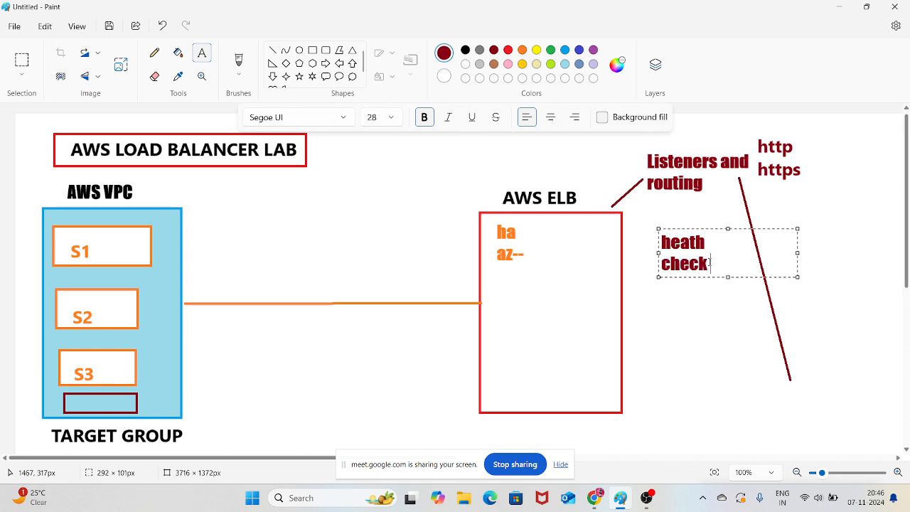
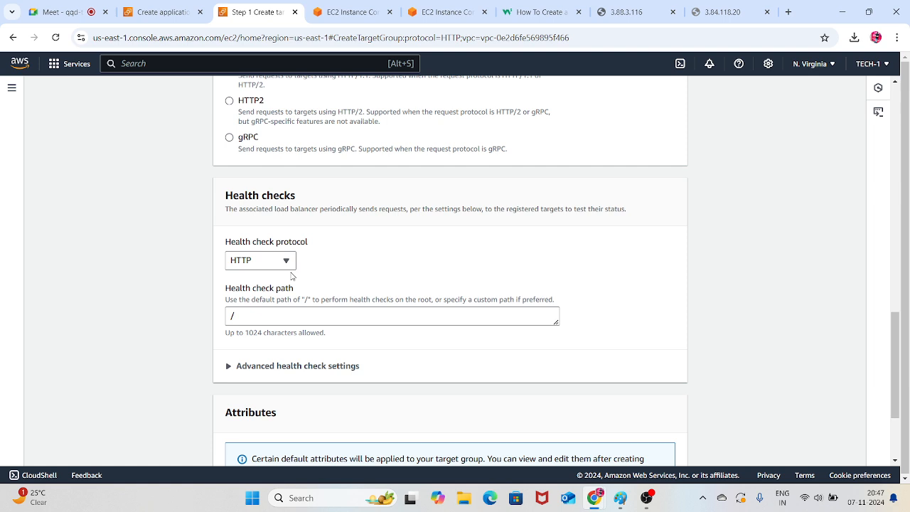
Reload the server pages at 3.84.118.20 and 3.88.3.116 and check what each one serves
left_click(736, 12)
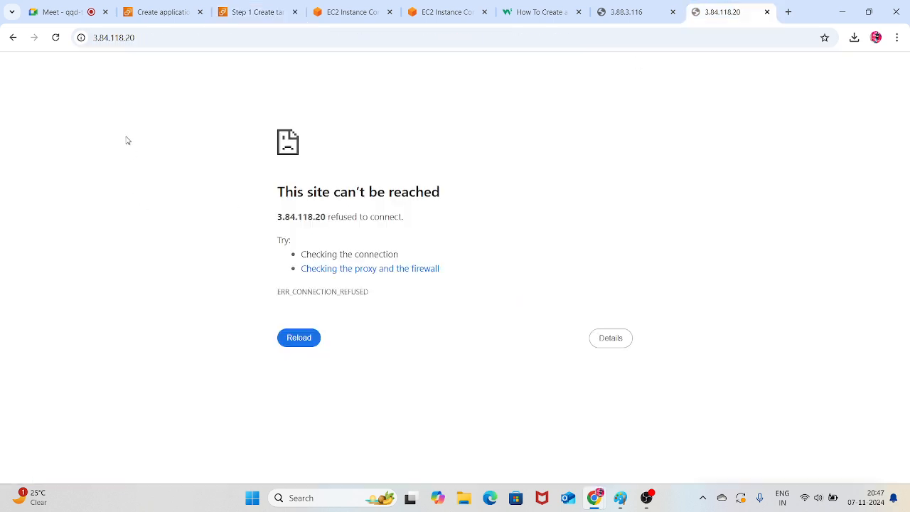
left_click(55, 37)
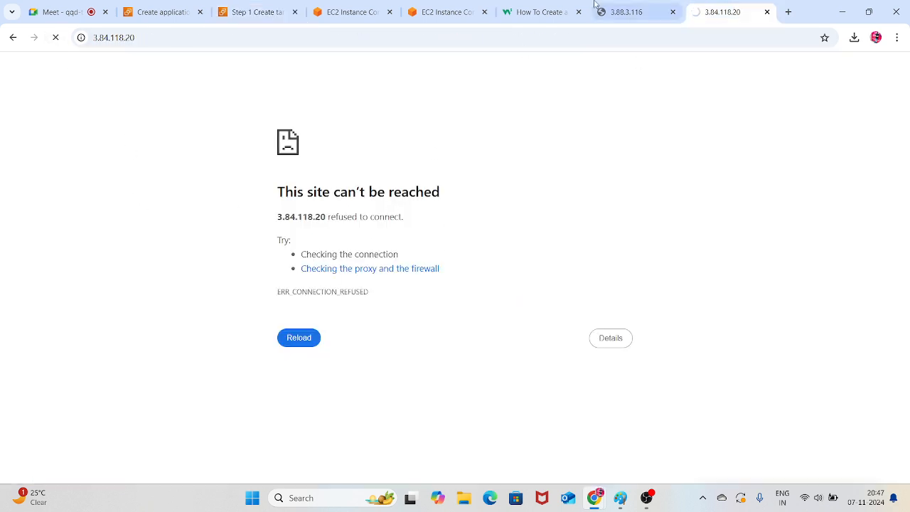
left_click(622, 12)
left_click(55, 37)
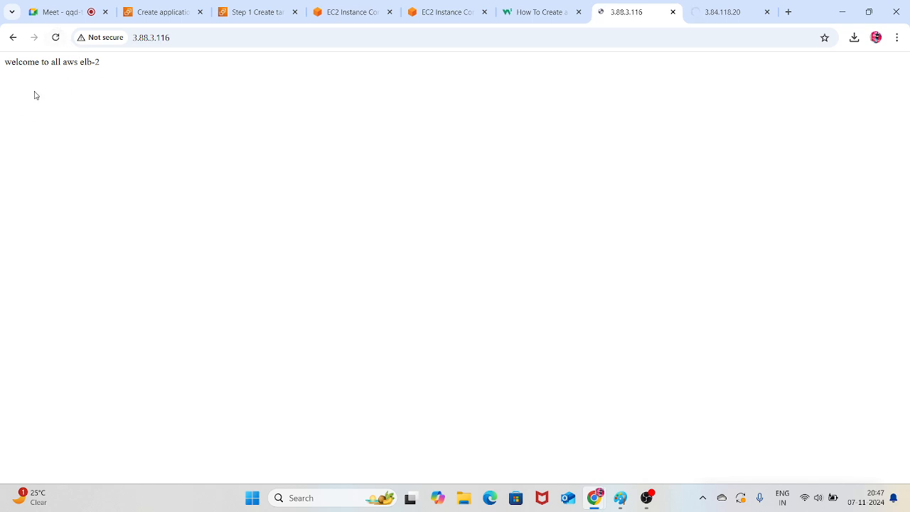
left_click_drag(97, 66, 6, 73)
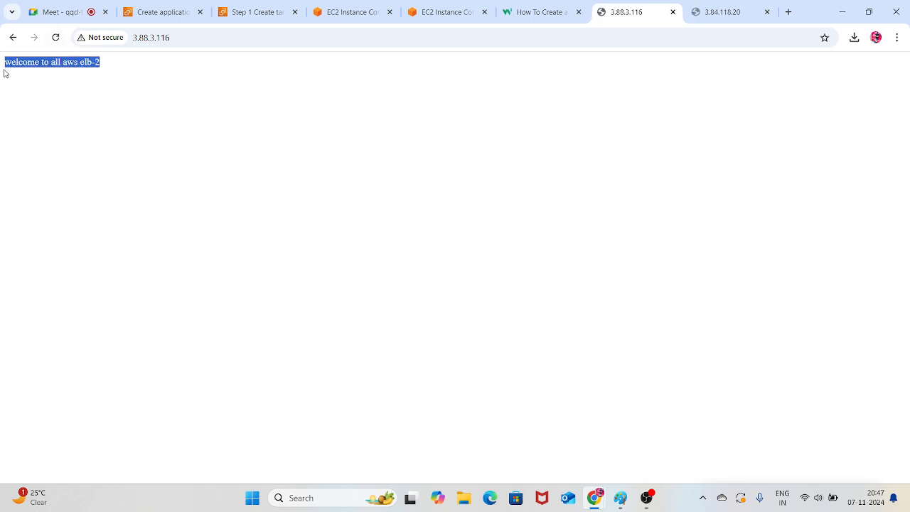
left_click(198, 173)
left_click_drag(111, 65, 6, 65)
left_click(125, 103)
left_click(721, 8)
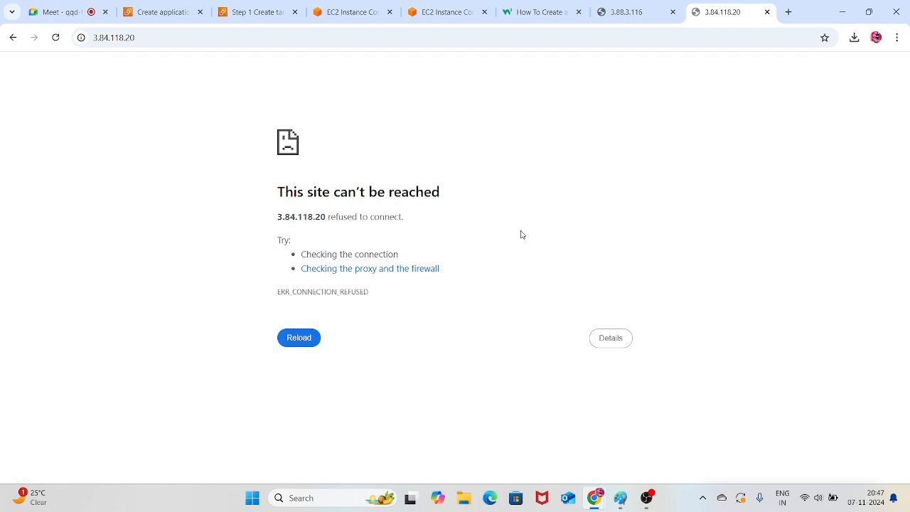
left_click(430, 8)
Return to the target group form and examine the health check protocol choices and path, consulting the Paint diagram as well
left_click(255, 8)
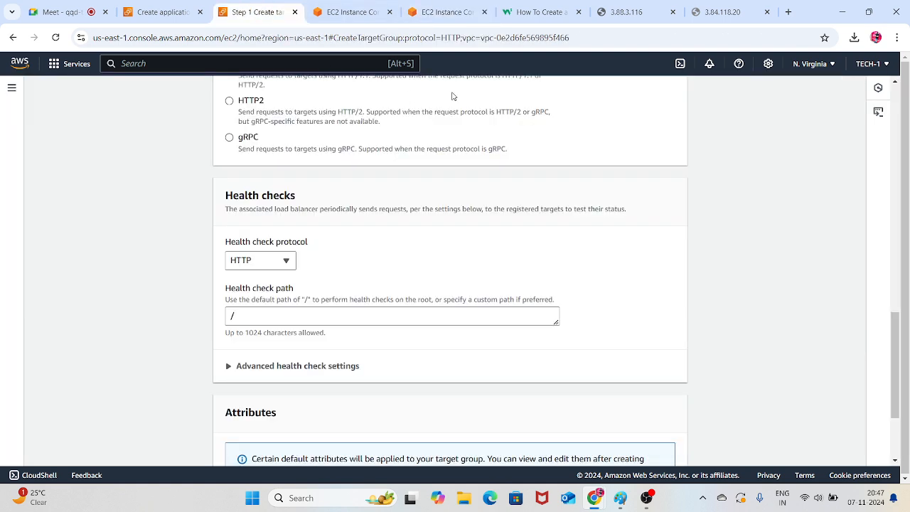
left_click(283, 263)
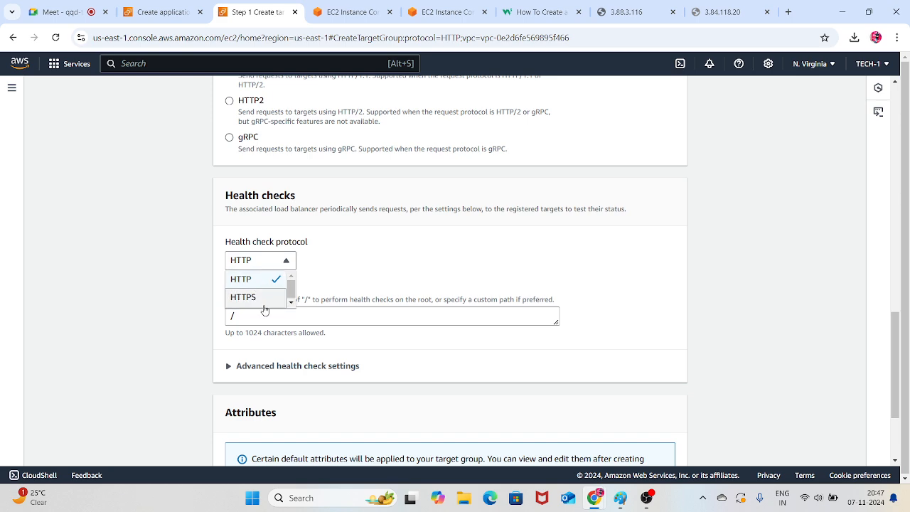
left_click(372, 268)
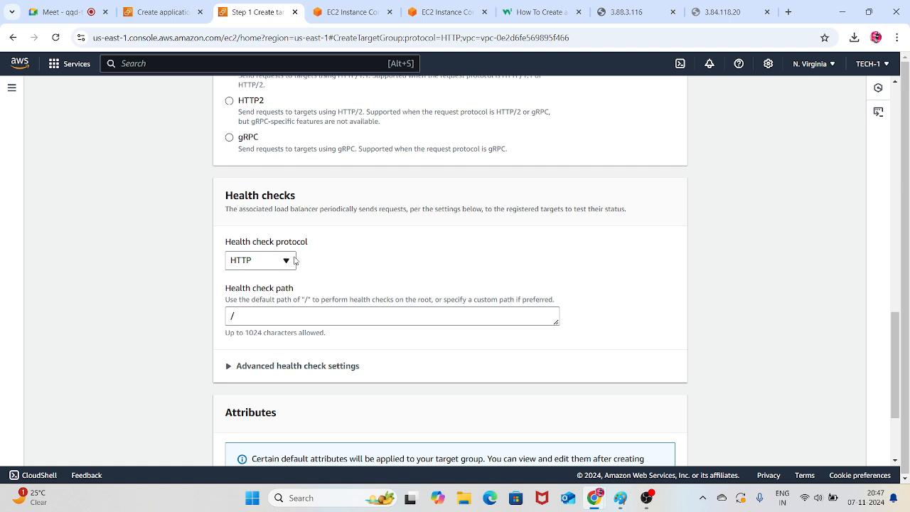
left_click(235, 317)
left_click(389, 266)
left_click(252, 320)
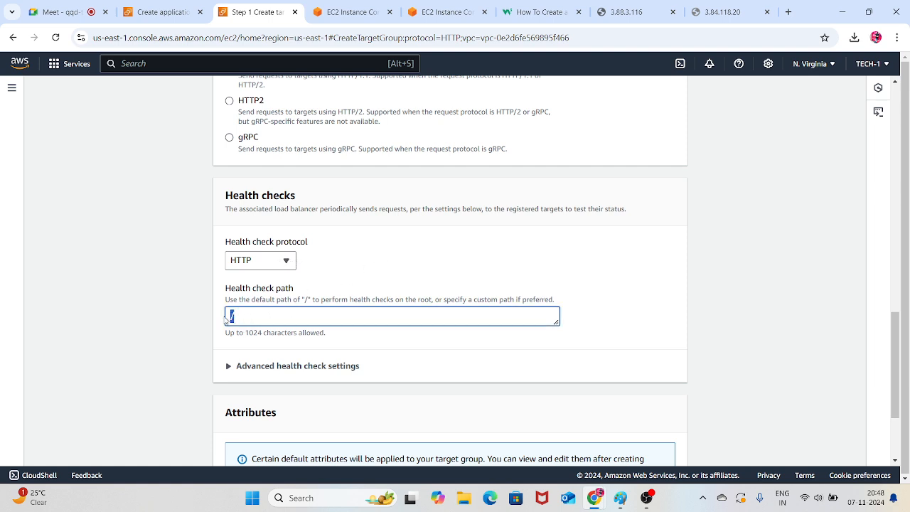
left_click(365, 277)
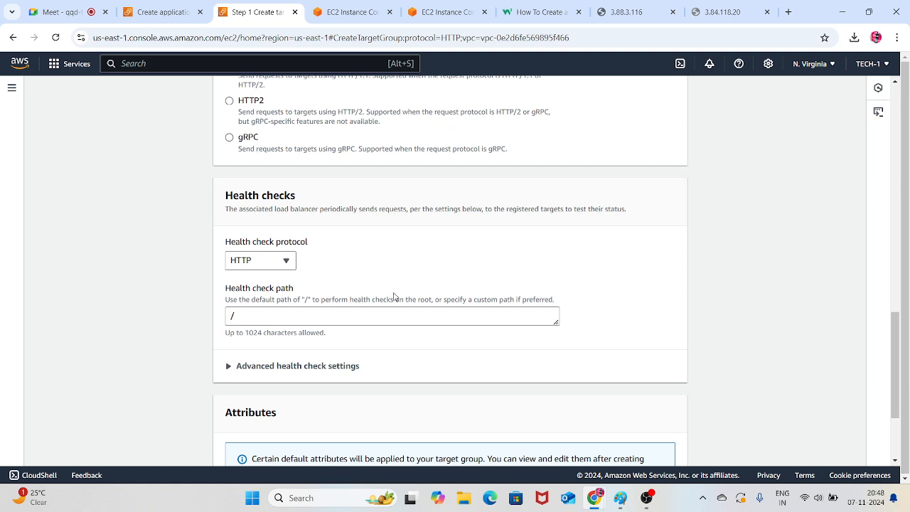
left_click(629, 499)
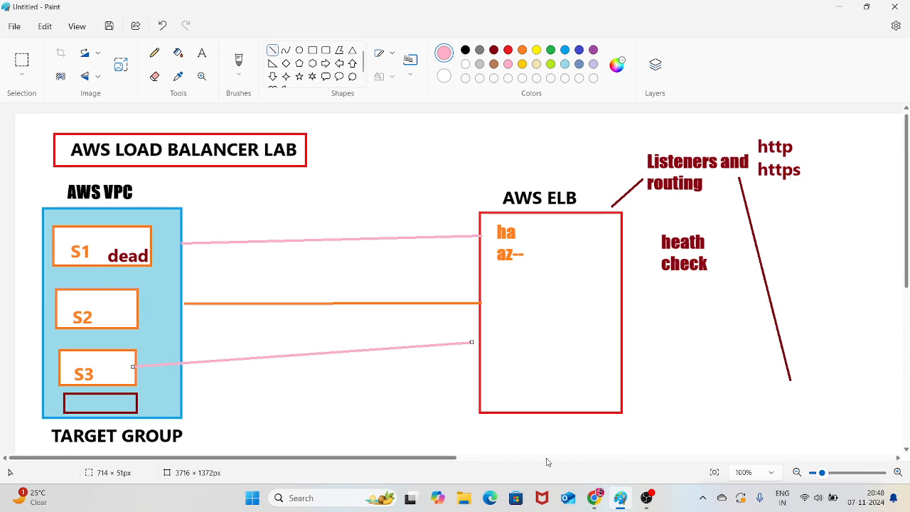
mouse_move(605, 502)
left_click(454, 423)
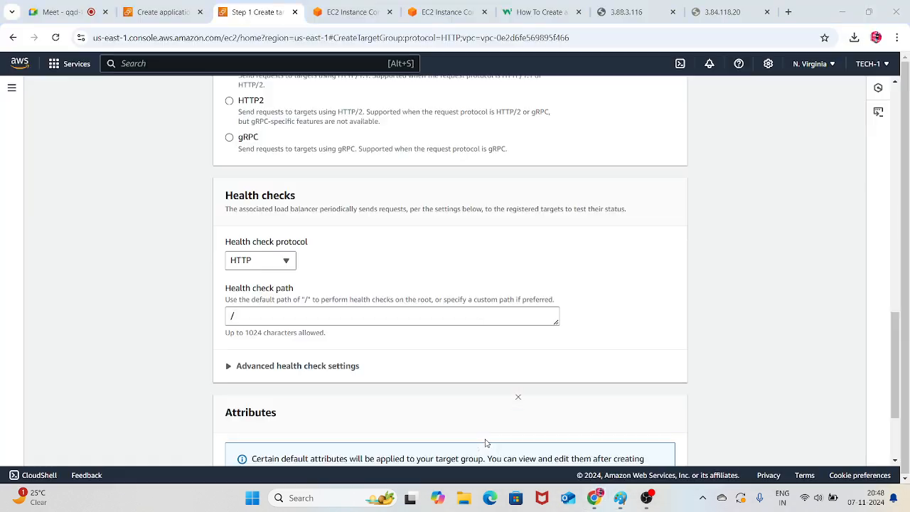
Expand the advanced health check settings and review the port, thresholds, timeout, interval and success codes
scroll(358, 317, "down", 1)
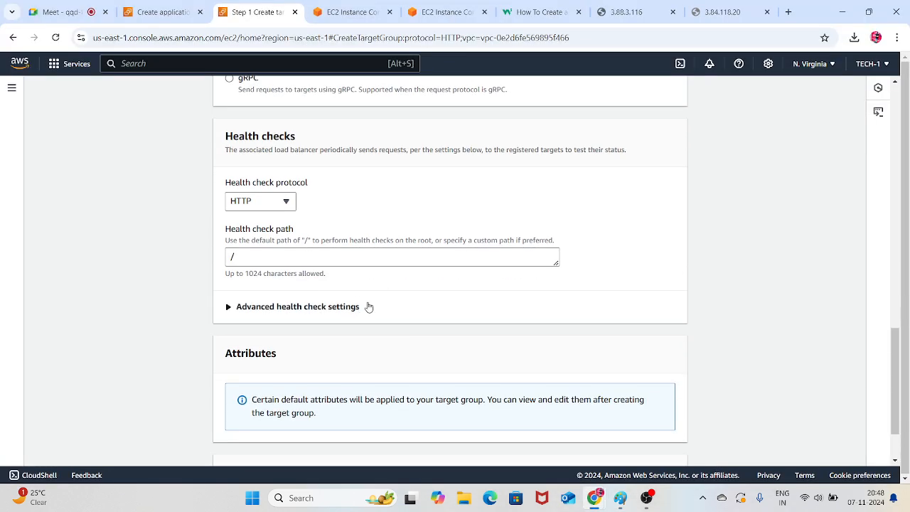
left_click(329, 313)
scroll(369, 315, "down", 1)
scroll(385, 316, "down", 1)
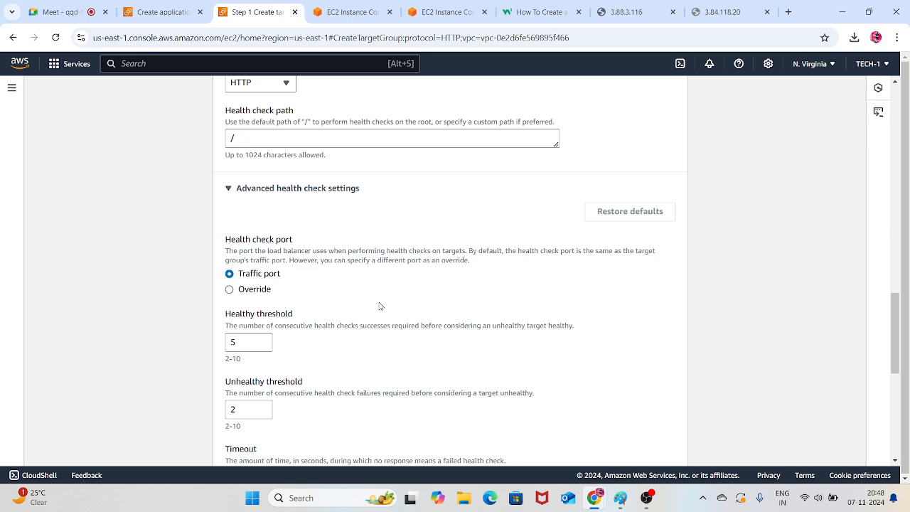
scroll(380, 306, "down", 3)
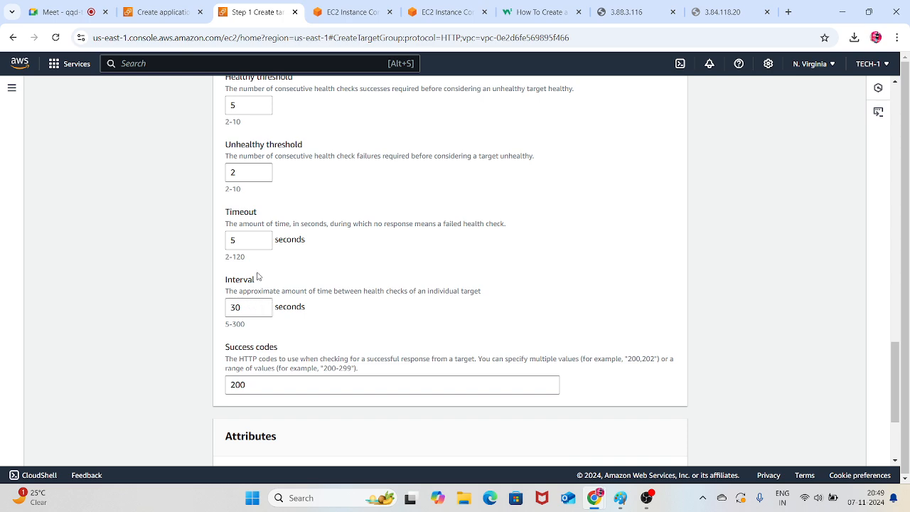
scroll(270, 257, "up", 1)
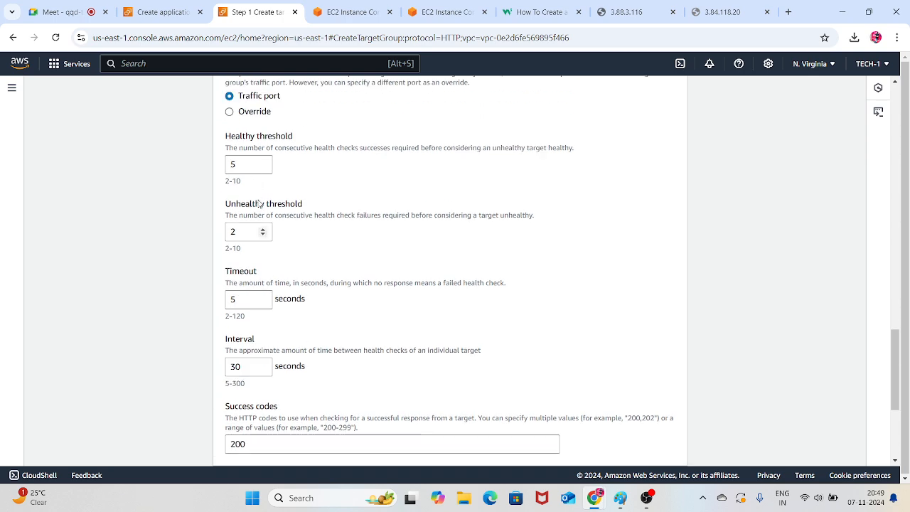
scroll(319, 251, "up", 1)
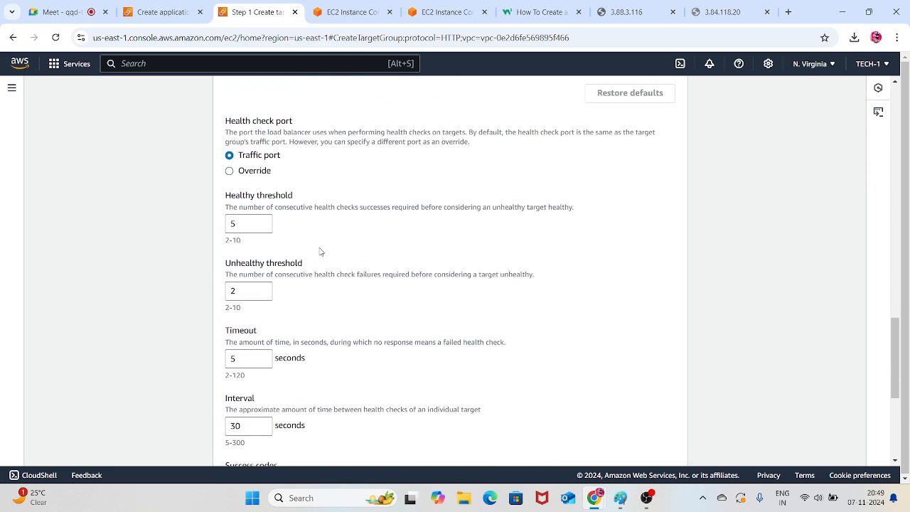
scroll(375, 346, "down", 2)
scroll(379, 337, "down", 3)
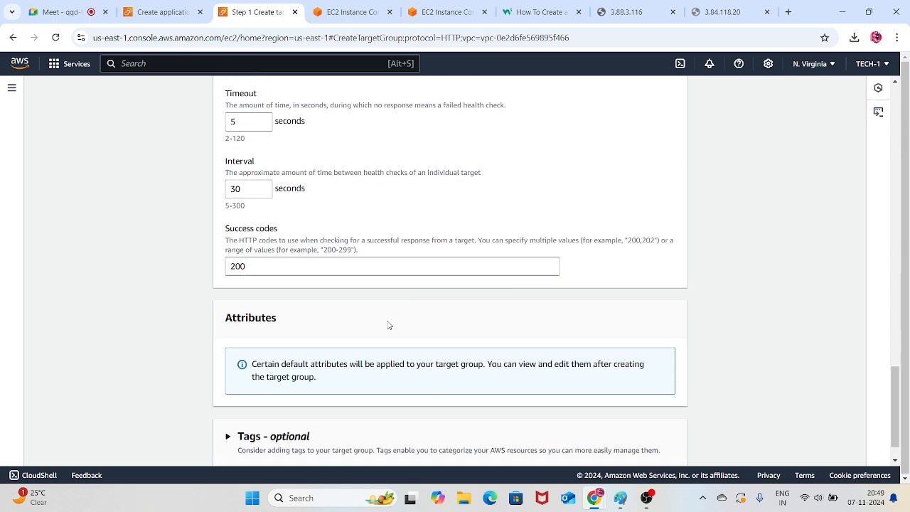
scroll(389, 322, "down", 1)
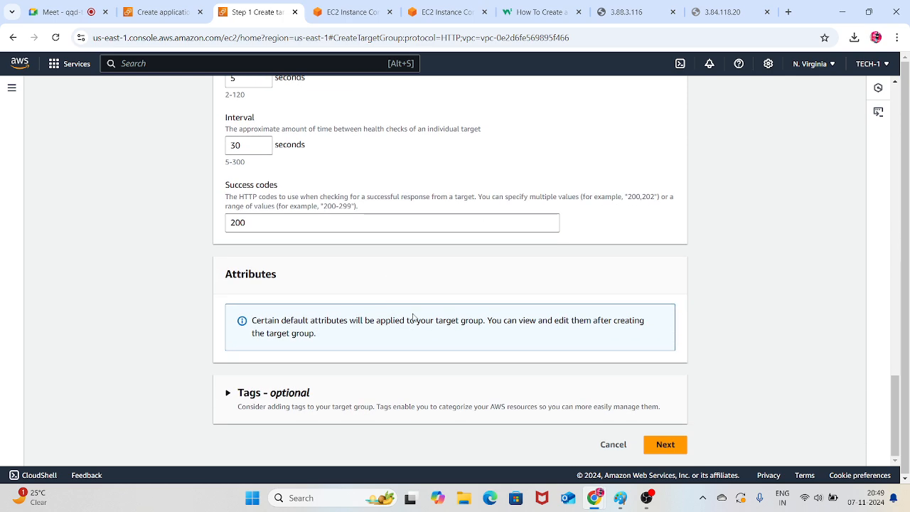
scroll(390, 322, "up", 6)
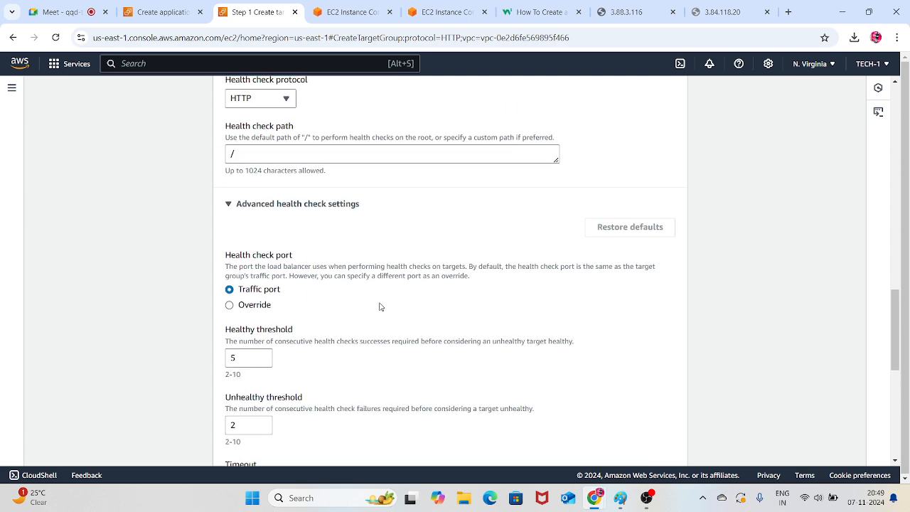
scroll(427, 307, "down", 6)
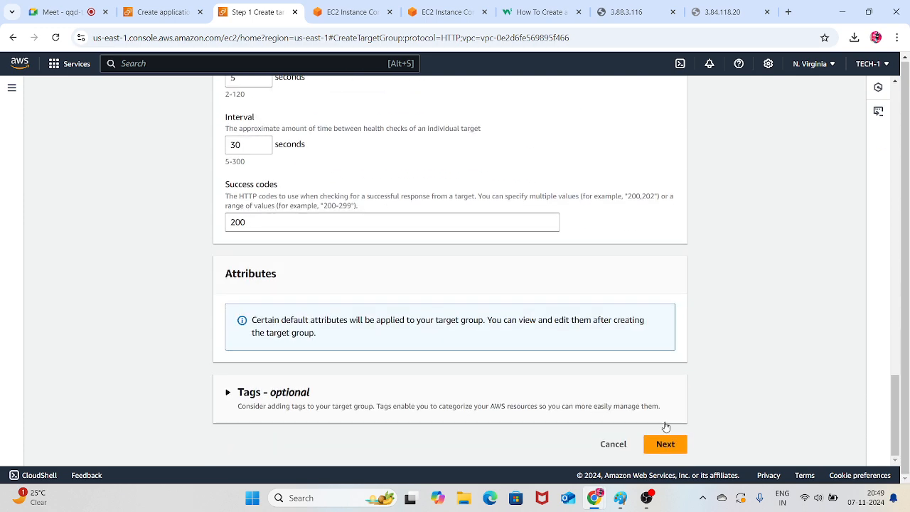
Proceed to target registration and add server-4, SERVER-1, SERVER-2 and SERVER-3 as pending targets on port 80
left_click(666, 442)
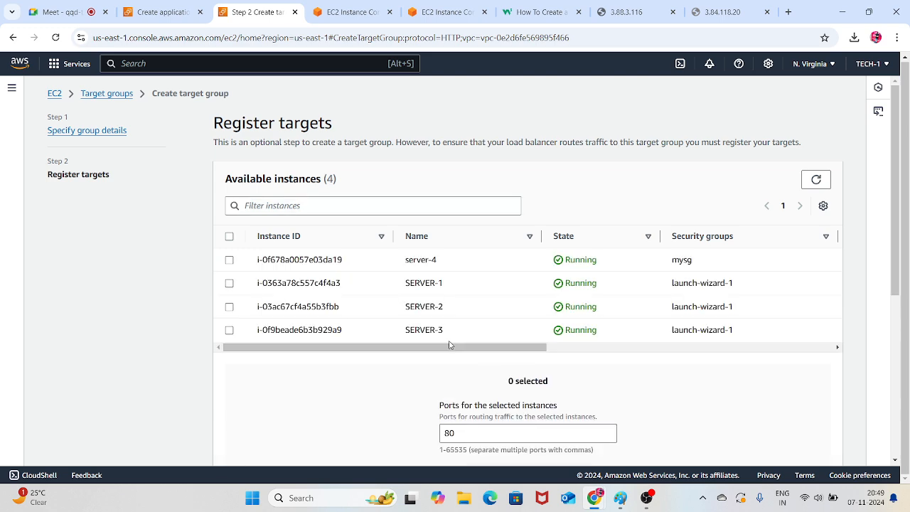
left_click_drag(447, 347, 319, 338)
left_click_drag(345, 134, 231, 143)
left_click(368, 105)
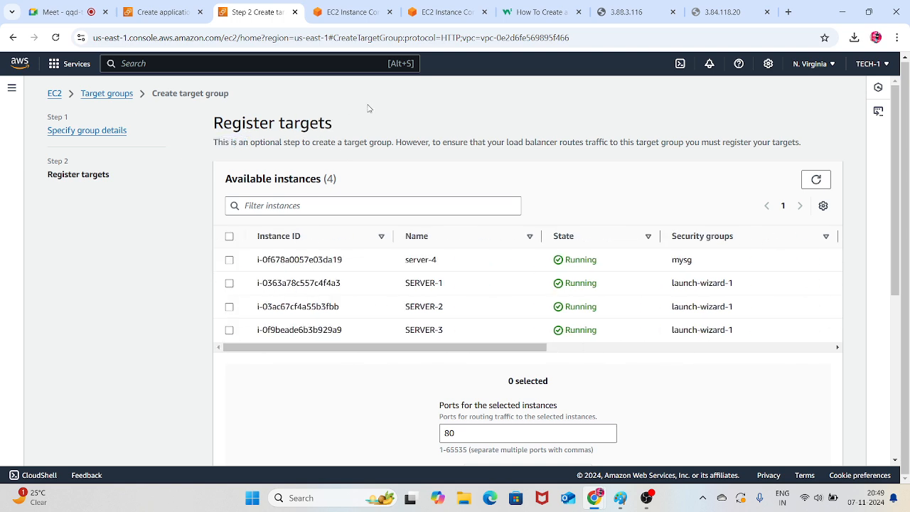
left_click(229, 237)
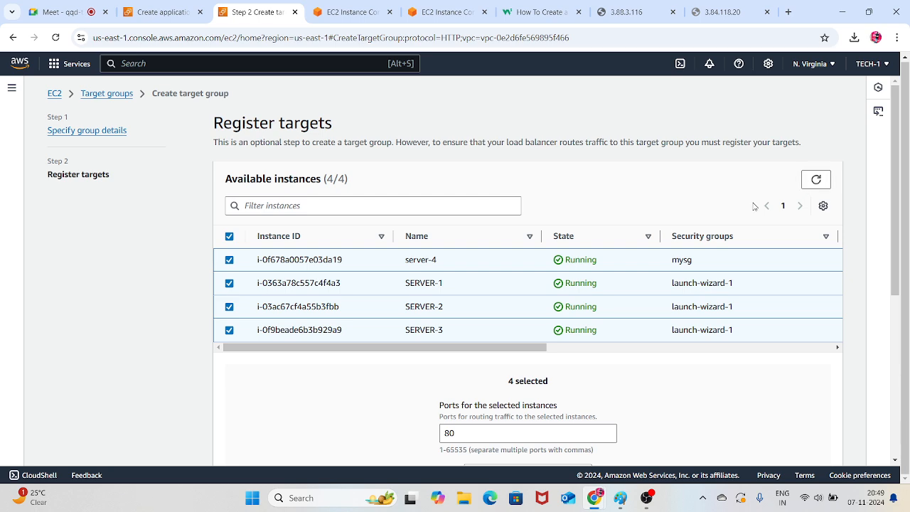
scroll(640, 355, "down", 4)
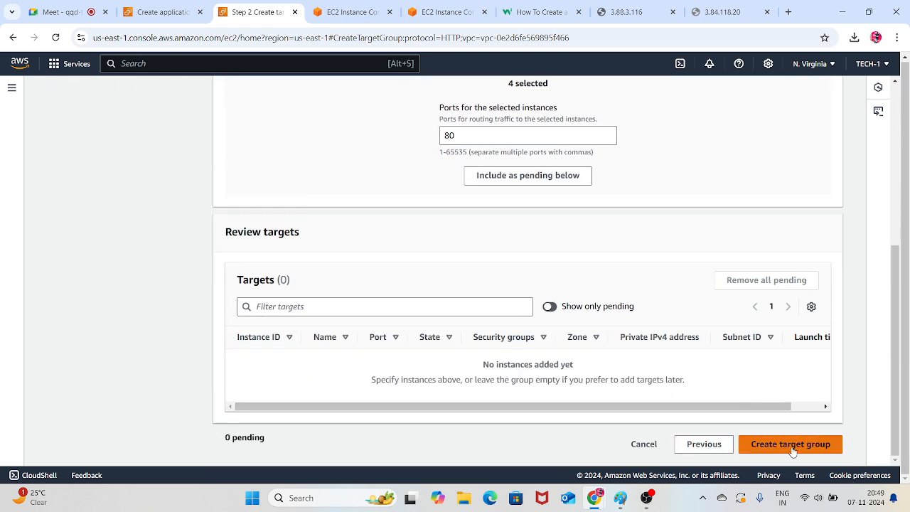
left_click(530, 175)
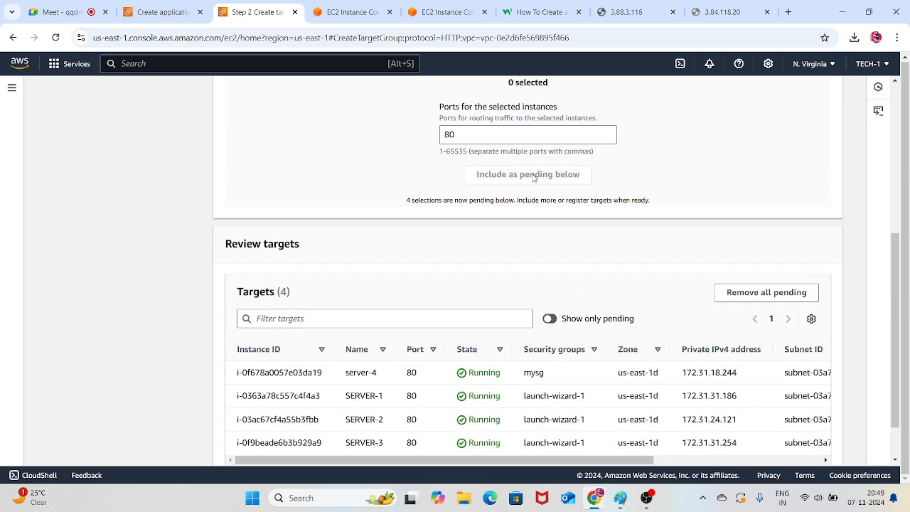
Review the pending targets and create the target group
scroll(569, 238, "down", 1)
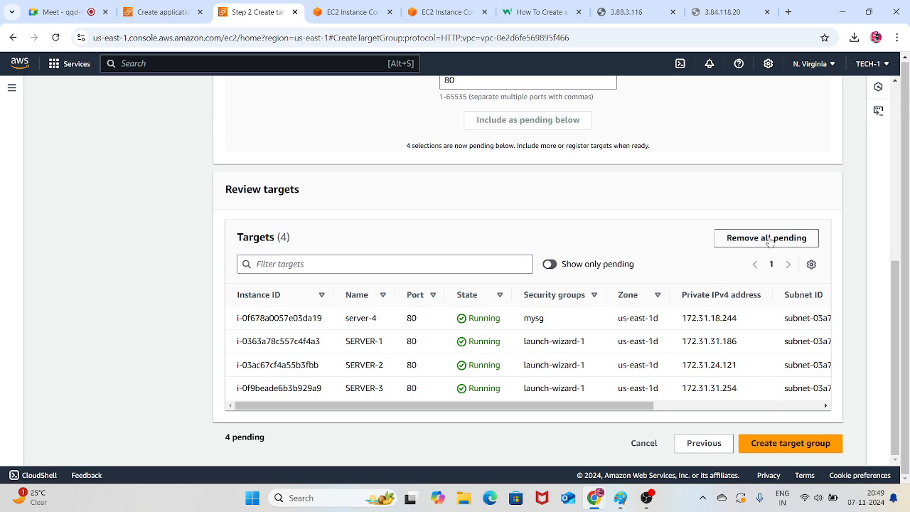
left_click_drag(542, 406, 597, 370)
scroll(609, 291, "up", 5)
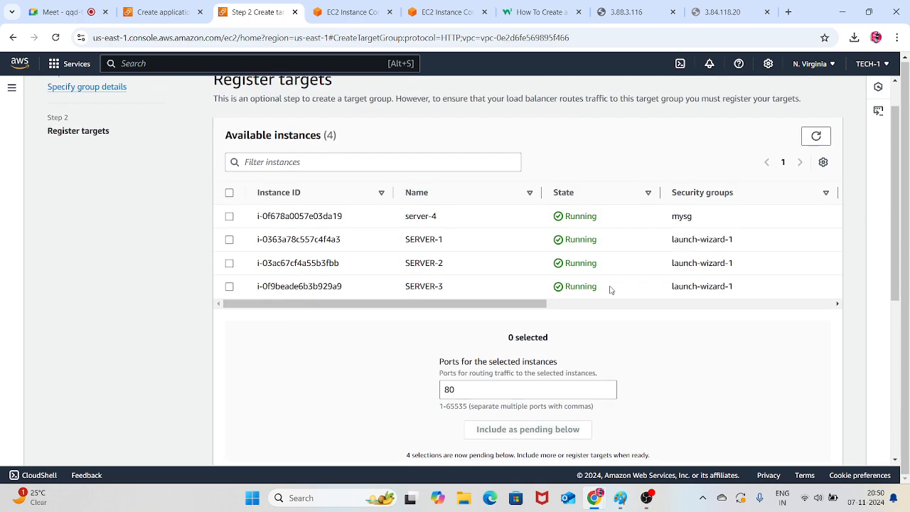
scroll(609, 291, "down", 5)
left_click(785, 445)
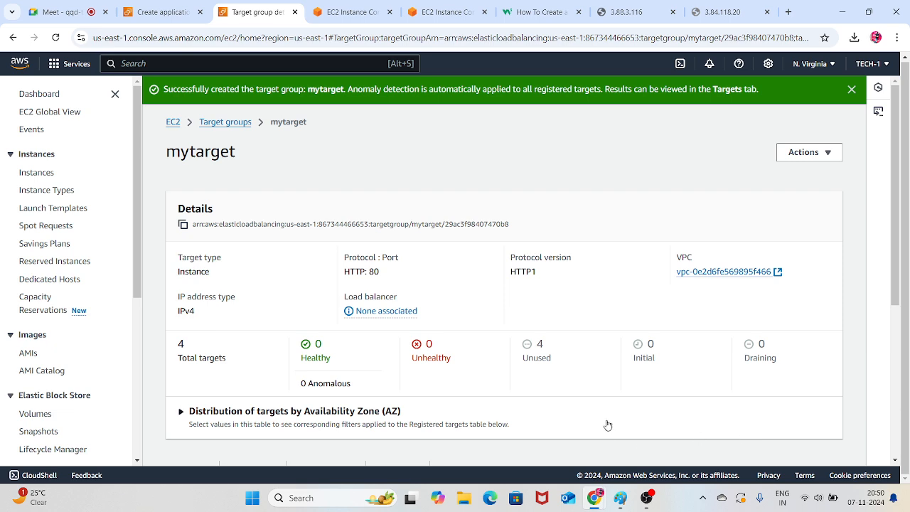
Examine the details of mytarget and the health status of its registered targets, and dismiss the success notification
scroll(572, 323, "down", 1)
scroll(573, 322, "down", 1)
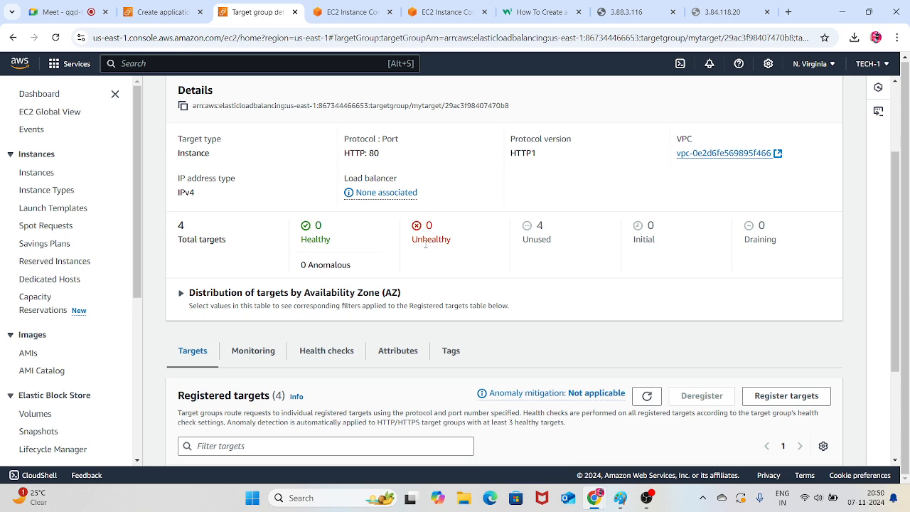
scroll(425, 243, "down", 2)
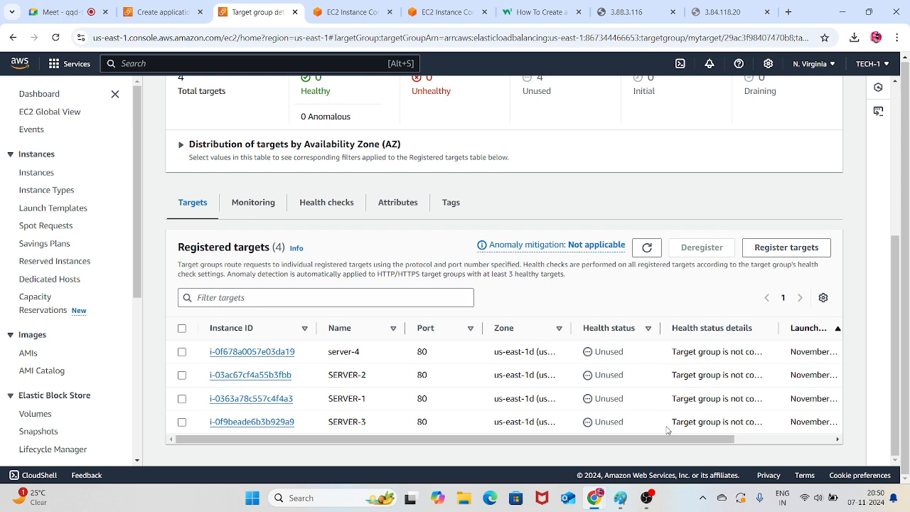
left_click_drag(663, 440, 774, 433)
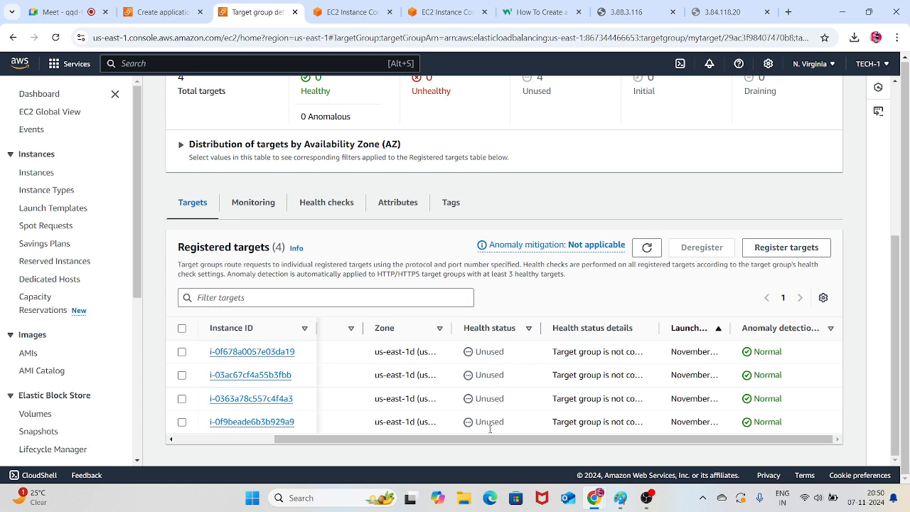
left_click_drag(521, 439, 422, 443)
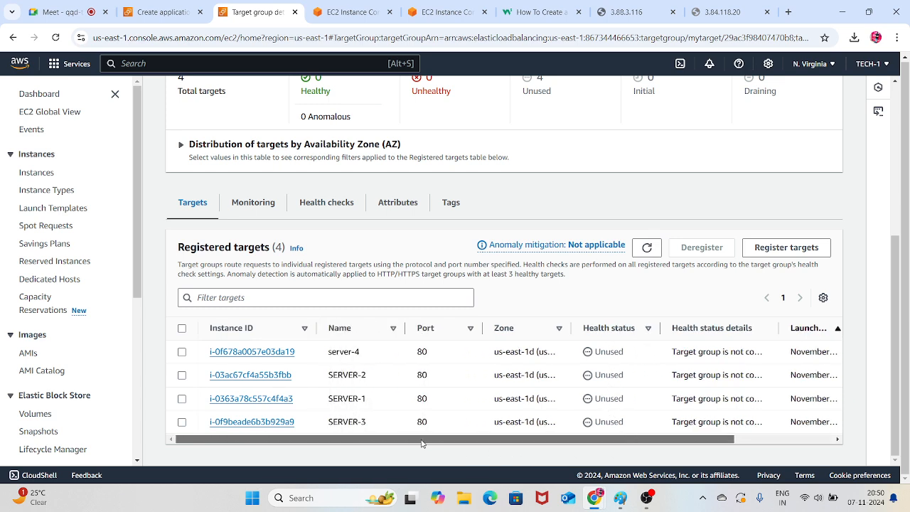
scroll(540, 298, "up", 5)
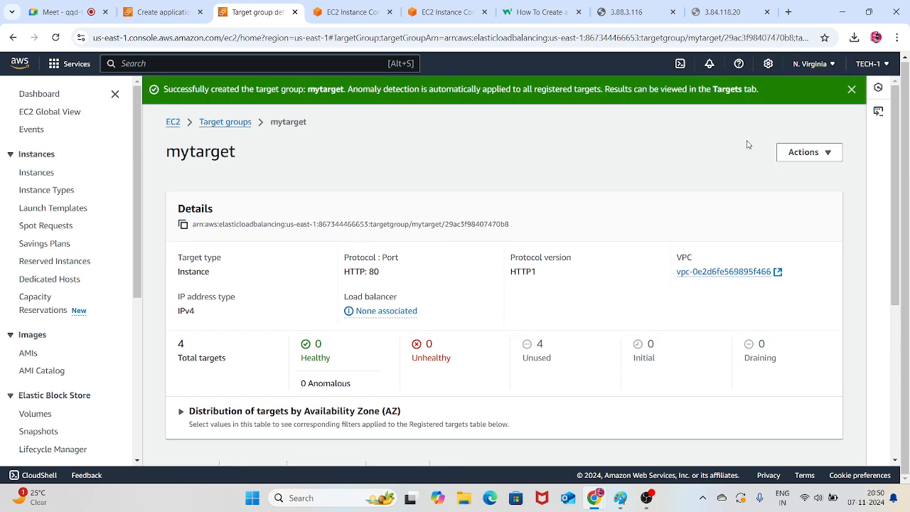
left_click(851, 90)
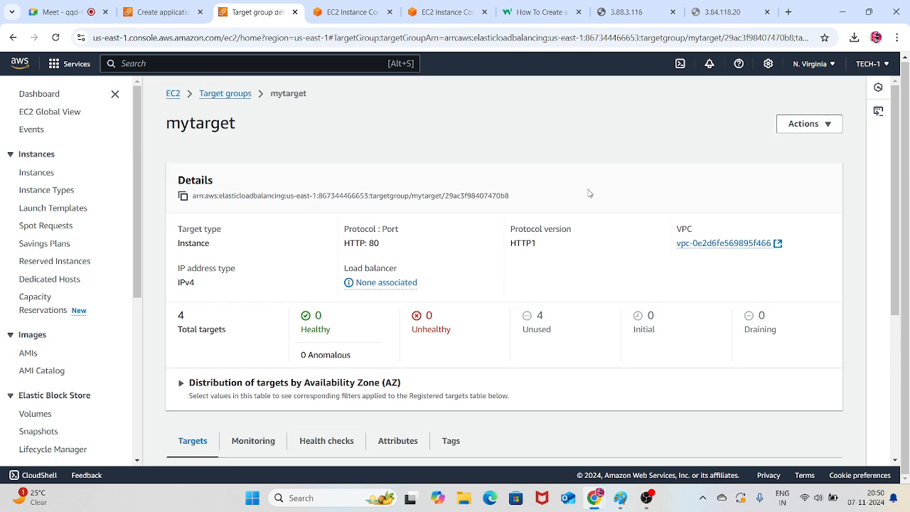
Return to the load balancer wizard, refresh the target group list and set the HTTP:80 listener to forward to mytarget
left_click(160, 12)
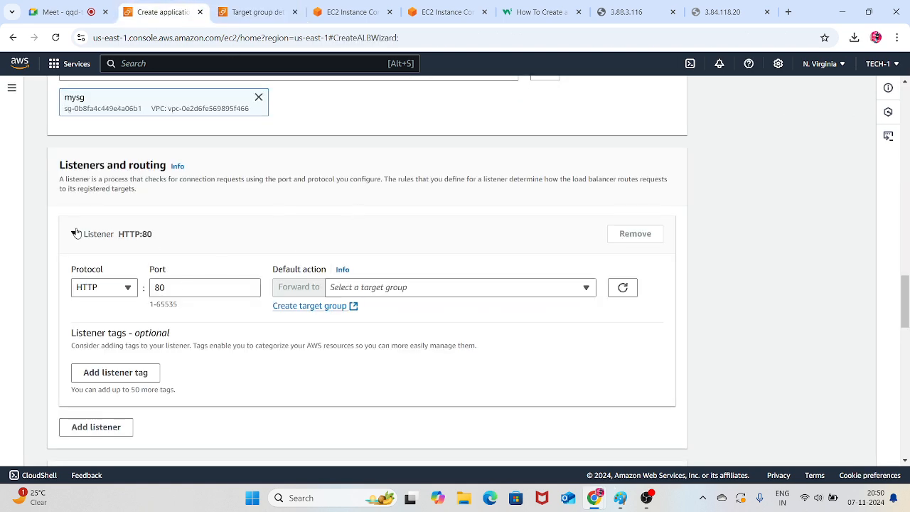
left_click(621, 285)
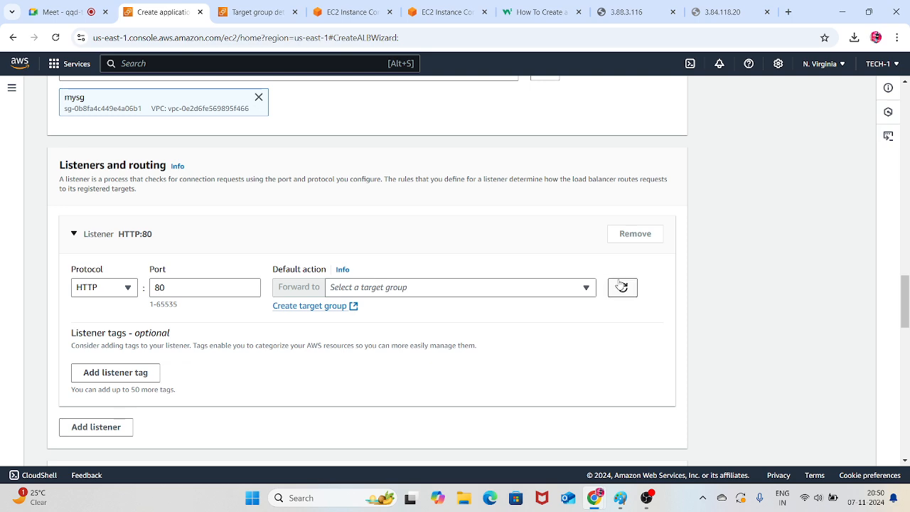
left_click(585, 287)
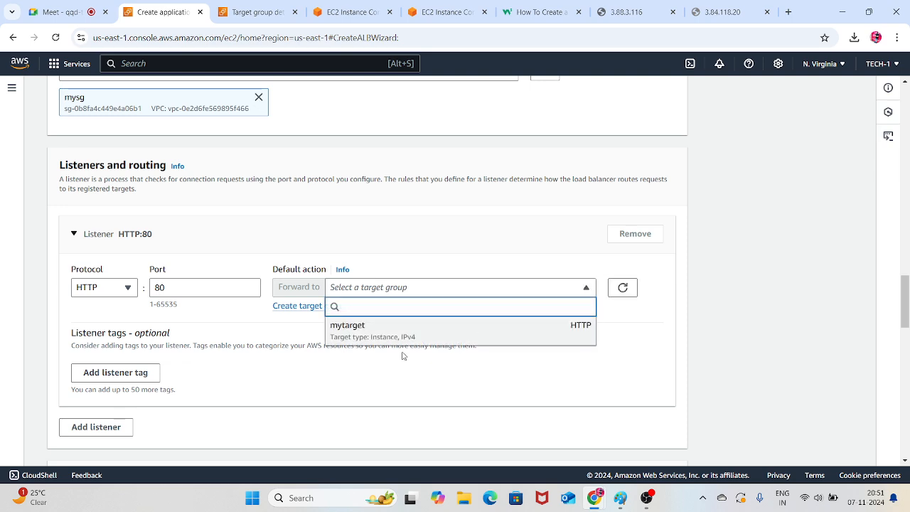
left_click(355, 327)
Try adding a blank listener tag and an extra HTTP:81 listener, remove both, and expand the HTTP:80 listener again
scroll(394, 282, "down", 2)
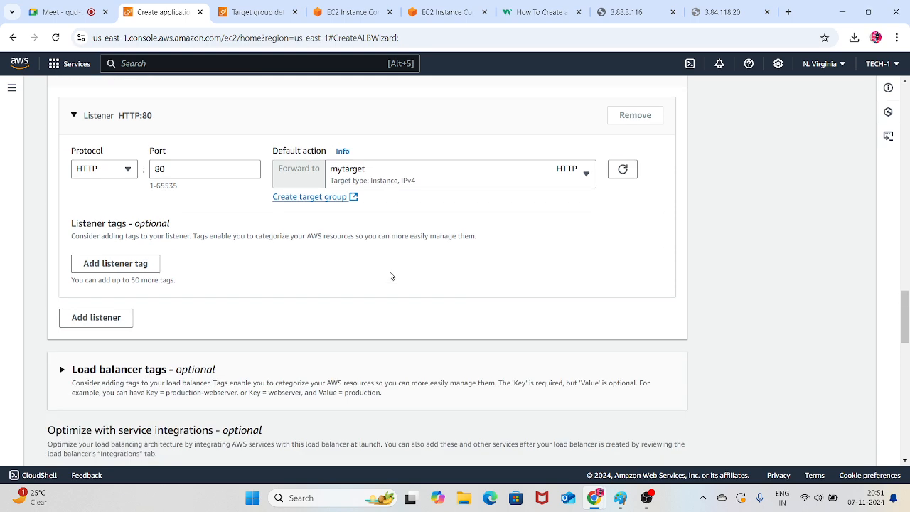
left_click(150, 263)
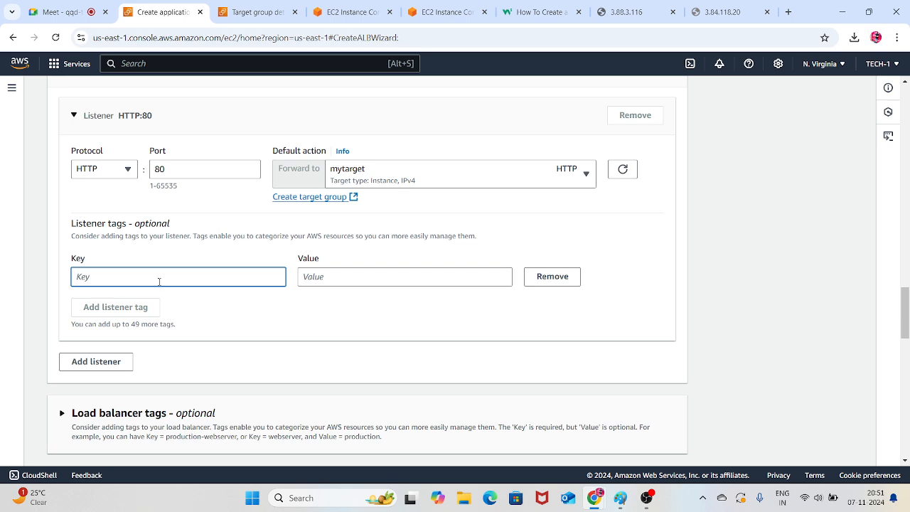
left_click(544, 279)
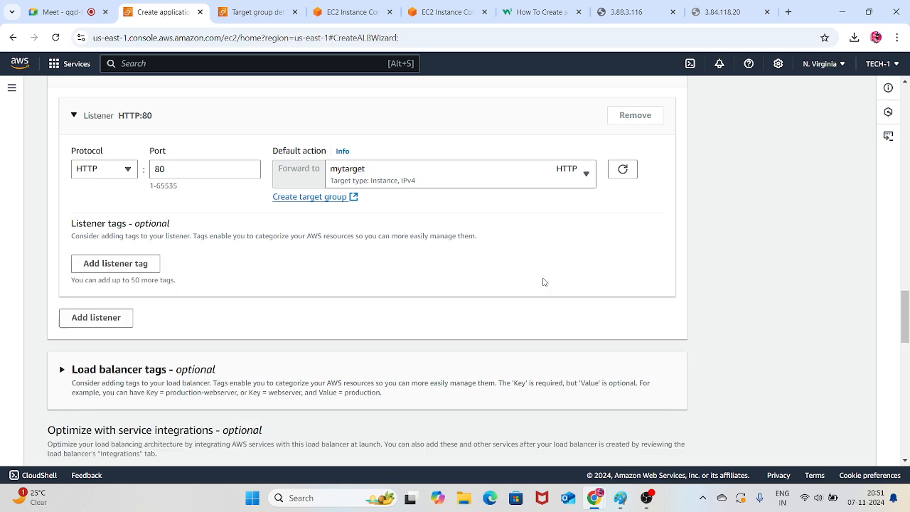
left_click(112, 326)
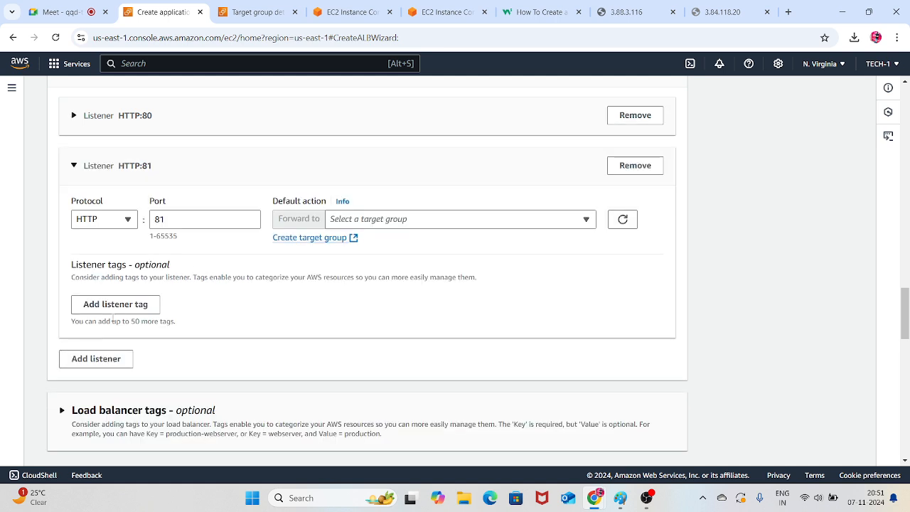
left_click(118, 220)
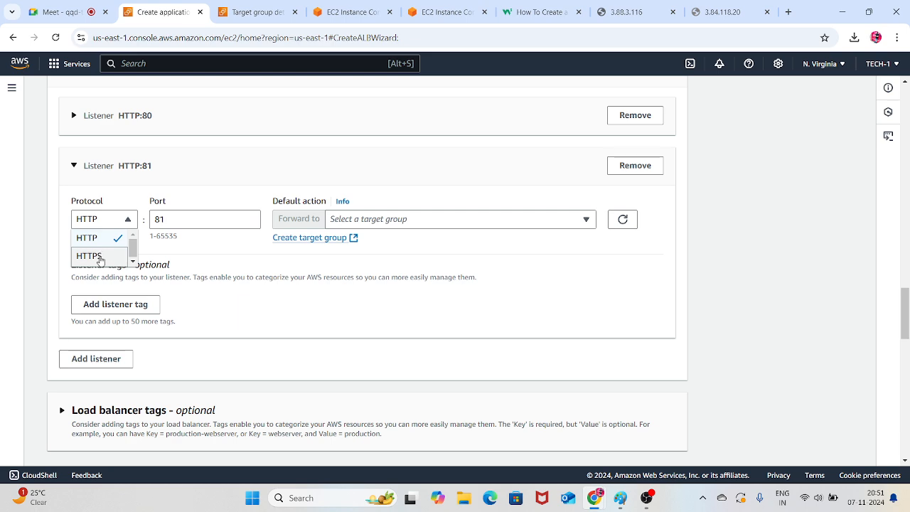
left_click(638, 165)
scroll(381, 248, "up", 2)
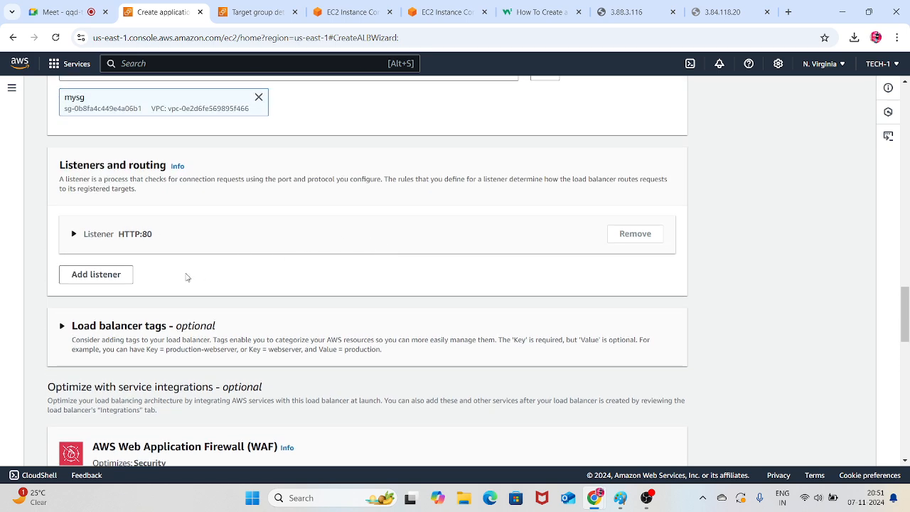
left_click(124, 237)
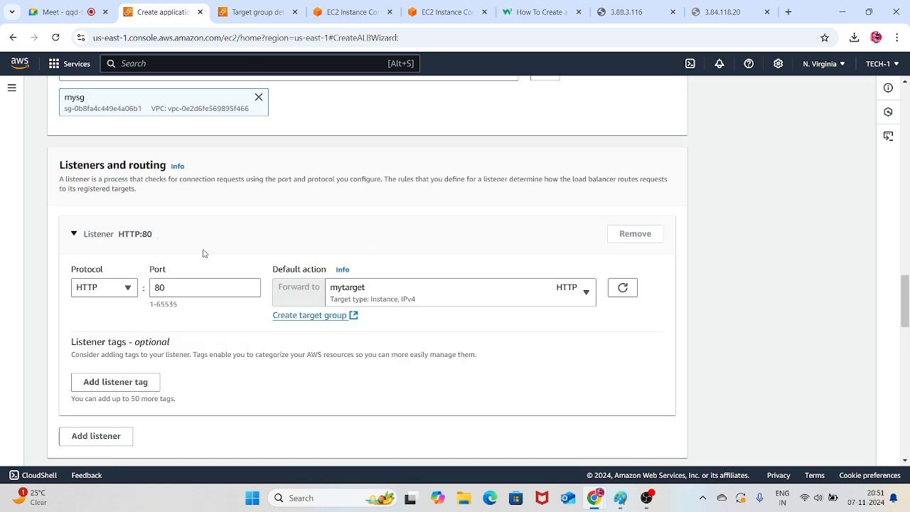
Try enabling WAF application layer security protections, look through the Web ACL and rule action options, and disable the protections again
scroll(270, 267, "down", 1)
scroll(337, 245, "down", 3)
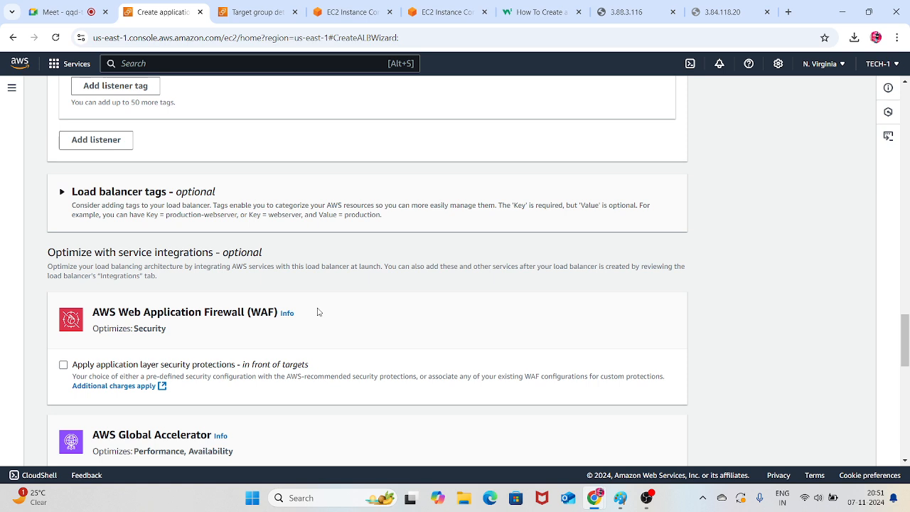
left_click(63, 365)
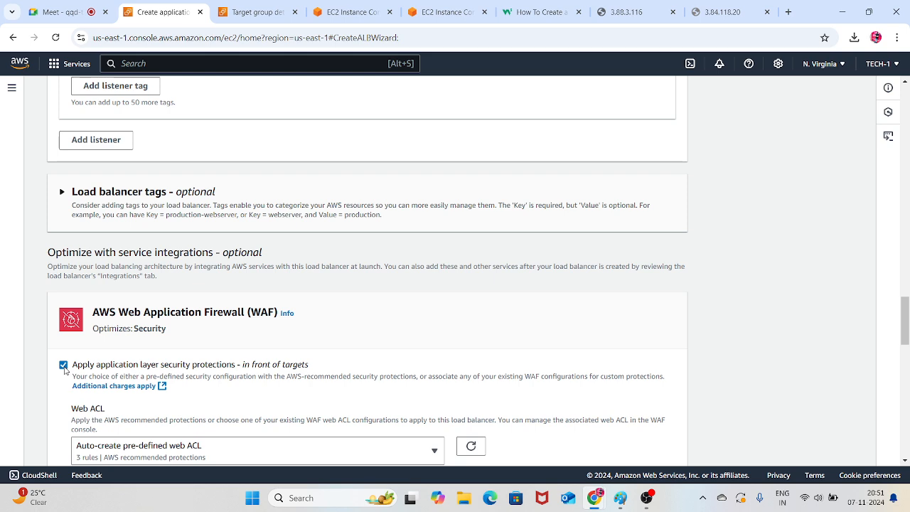
scroll(236, 334, "down", 2)
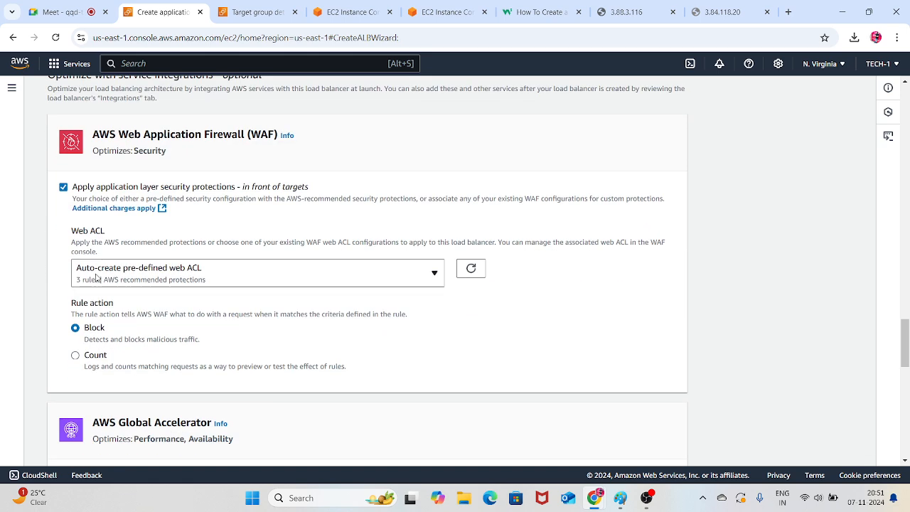
left_click(391, 275)
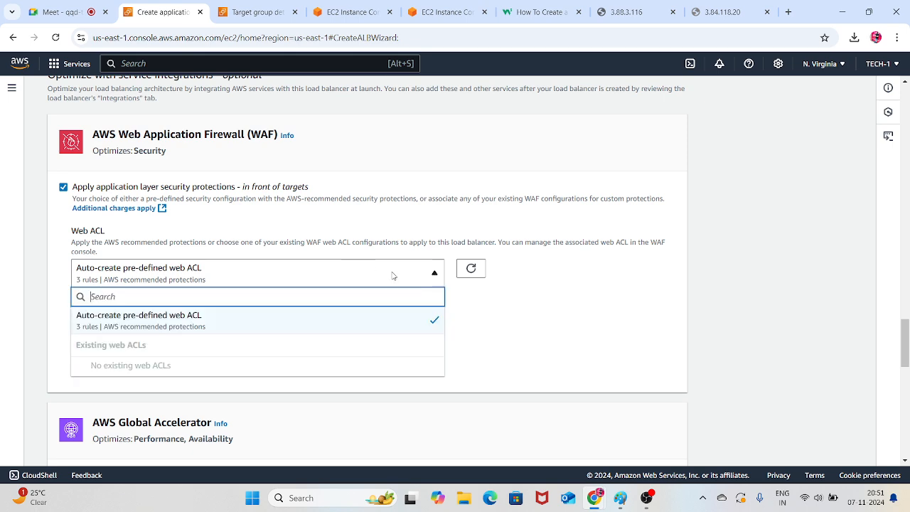
left_click(549, 320)
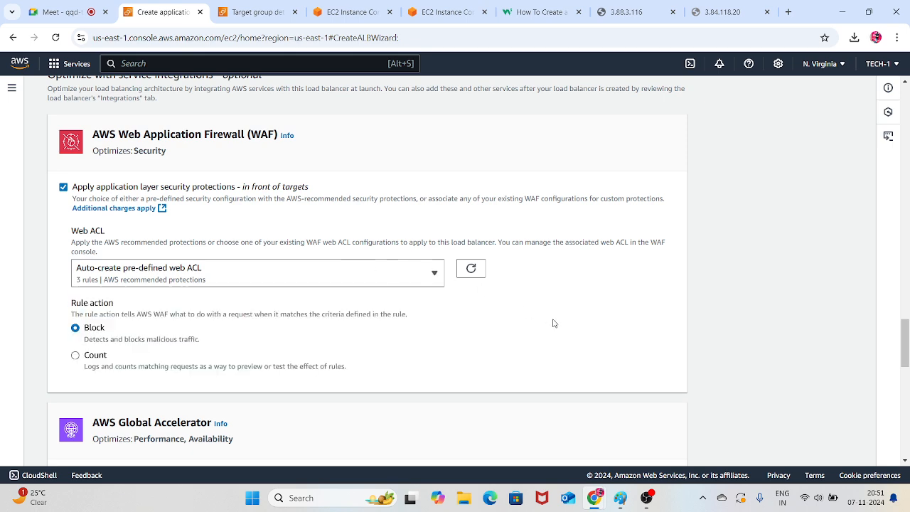
scroll(339, 311, "down", 1)
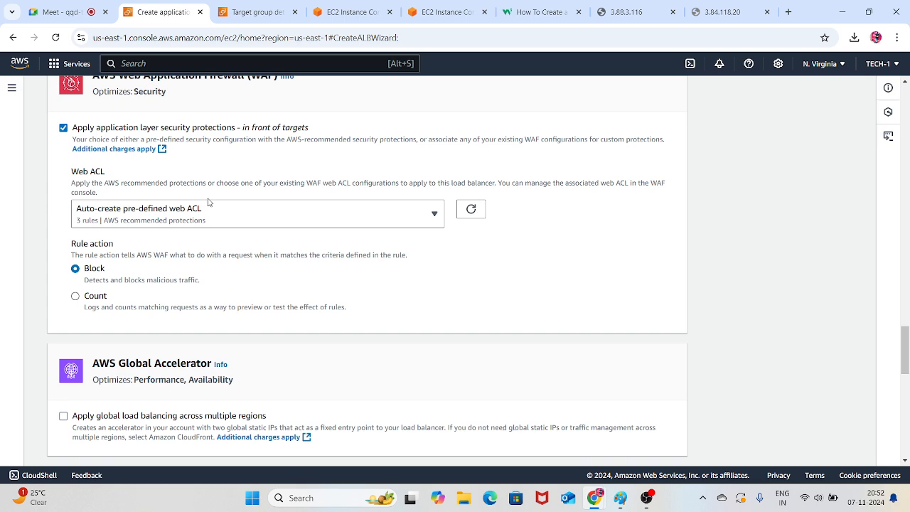
scroll(350, 246, "up", 2)
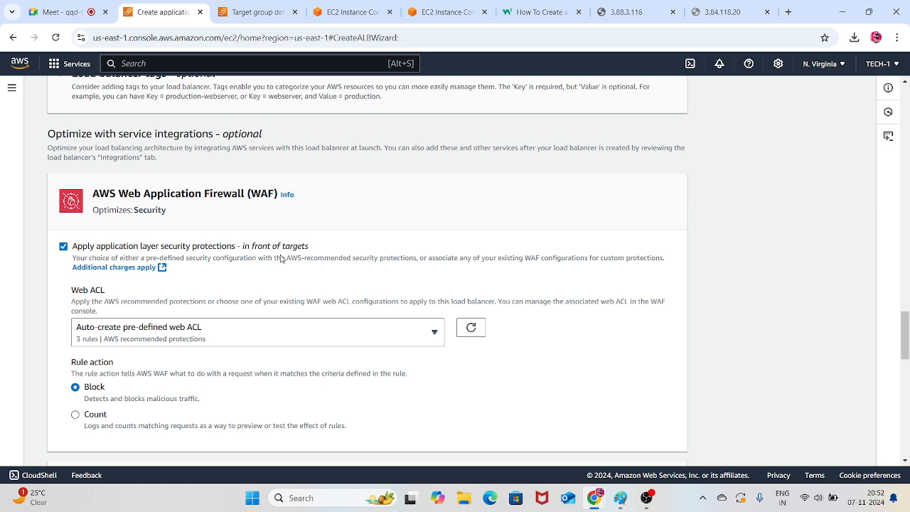
left_click(63, 247)
Try enabling Global Accelerator load balancing across multiple regions, view its accelerator name field, and disable it again
scroll(145, 268, "down", 2)
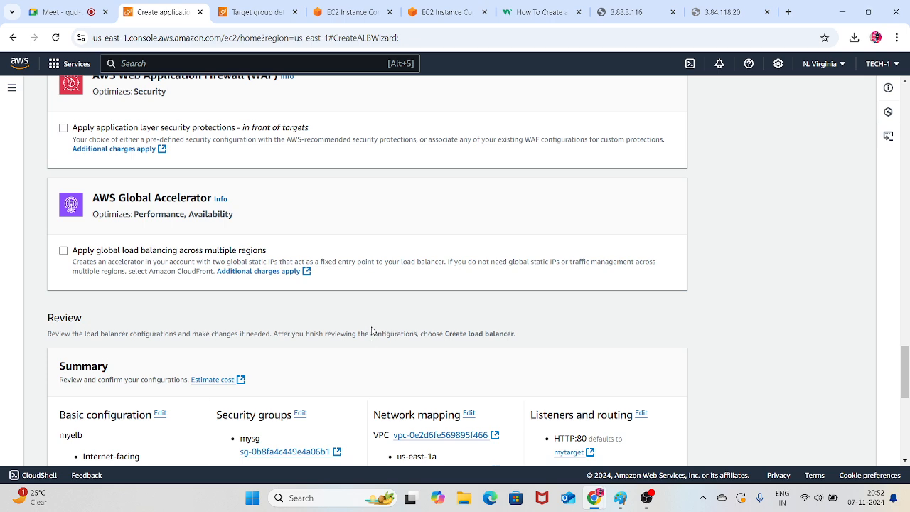
left_click(63, 251)
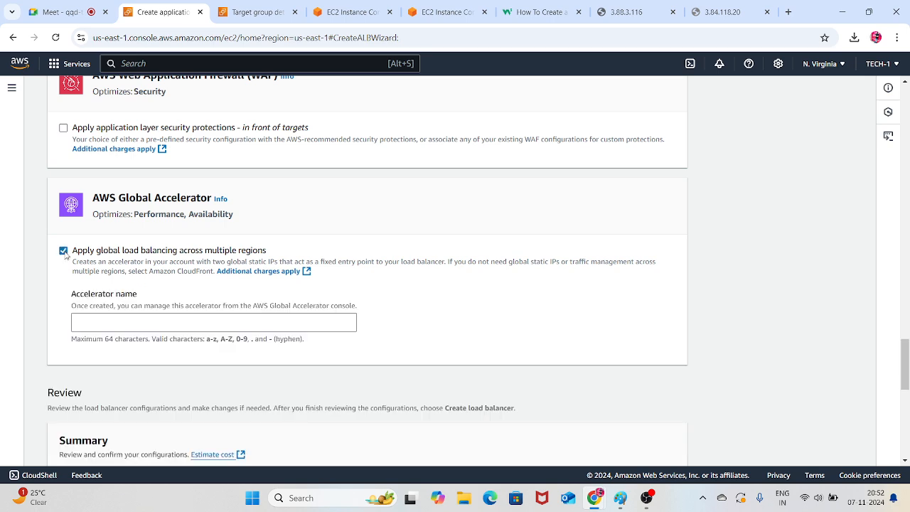
left_click(155, 323)
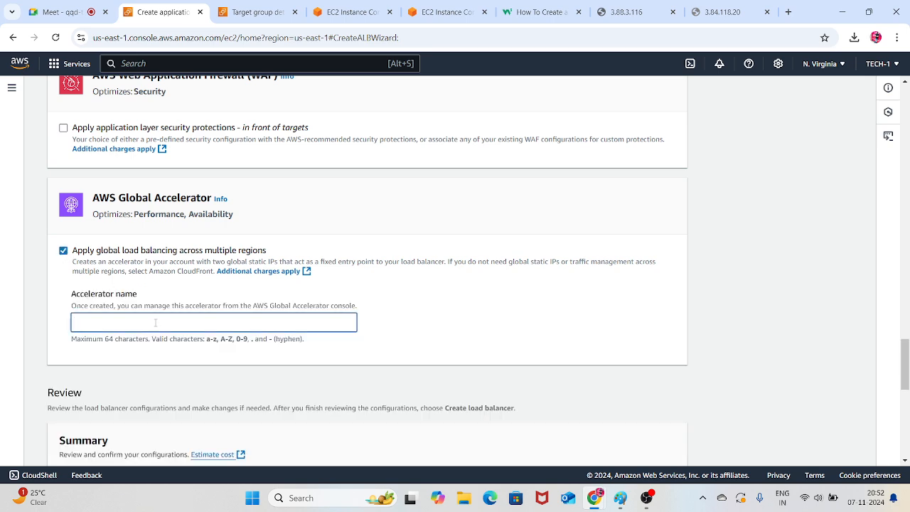
scroll(223, 289, "down", 3)
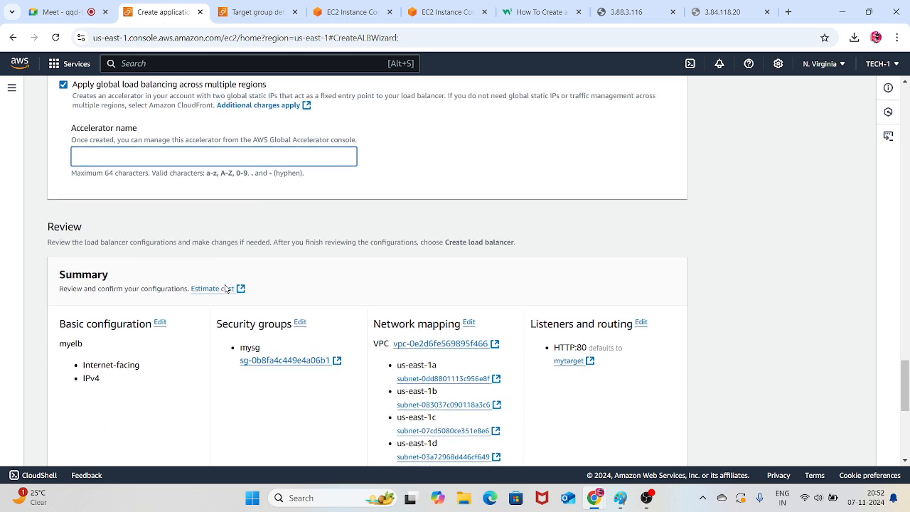
scroll(230, 285, "up", 3)
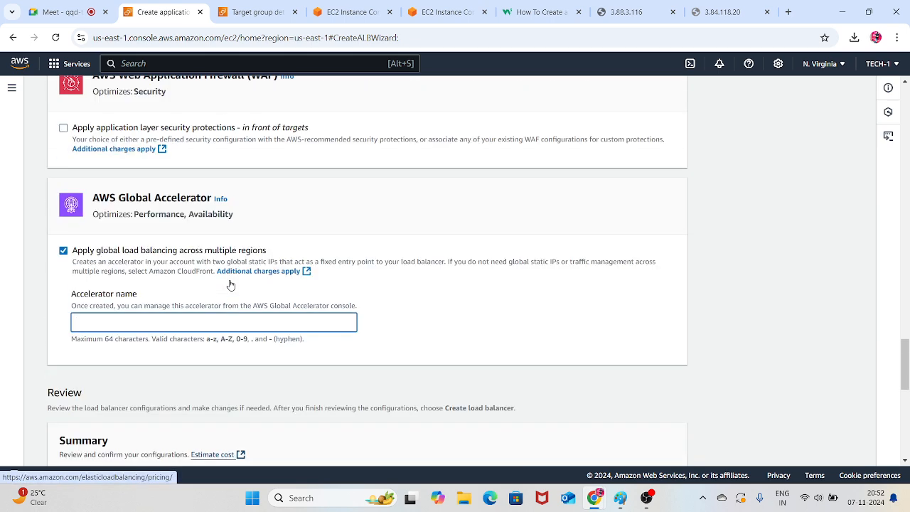
left_click(63, 251)
Review the load balancer summary, including network mapping, listener routing, service integrations and attributes
scroll(221, 254, "down", 4)
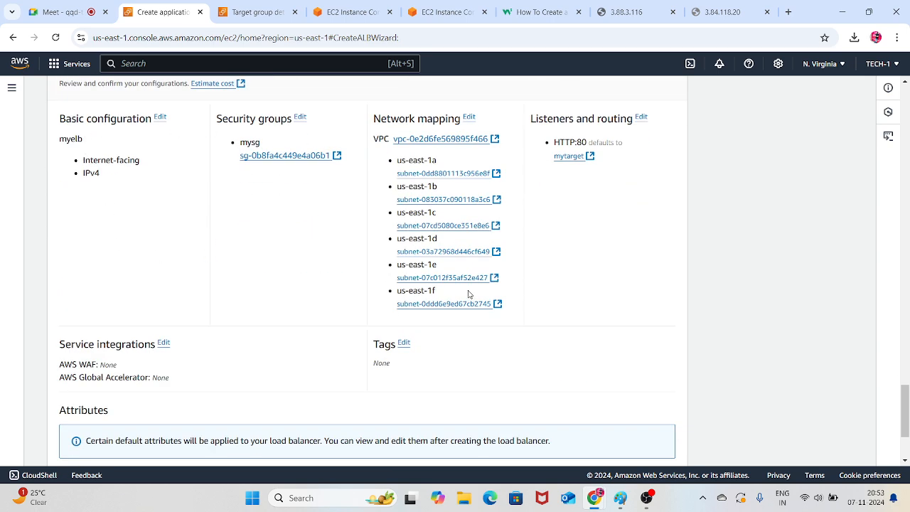
scroll(460, 250, "down", 2)
scroll(460, 250, "down", 1)
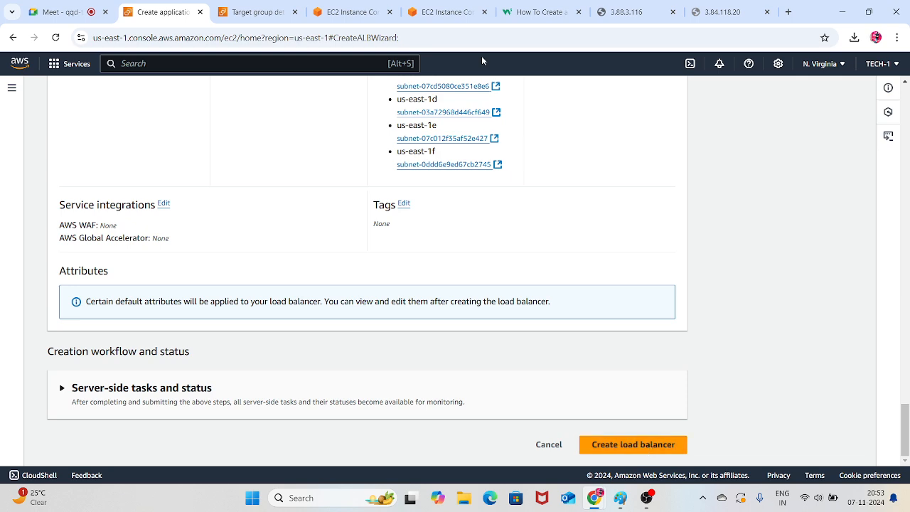
Examine mytarget's details in the target group page and refresh its registered targets to check their health status
left_click(256, 12)
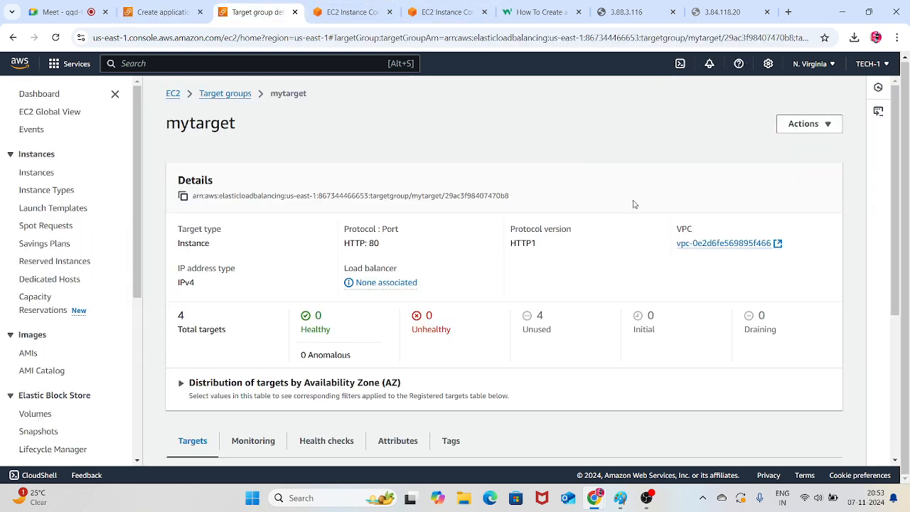
scroll(633, 204, "down", 3)
scroll(577, 236, "up", 3)
scroll(286, 182, "down", 3)
scroll(488, 284, "up", 3)
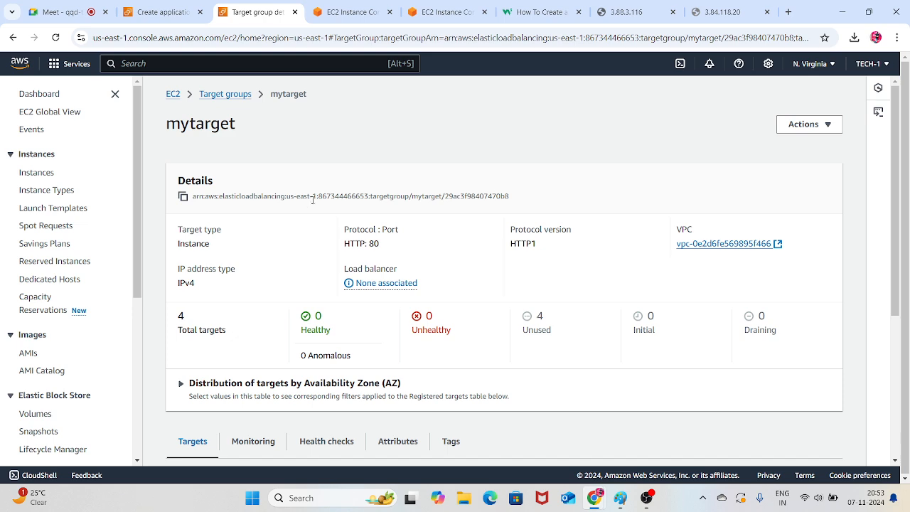
scroll(462, 237, "down", 3)
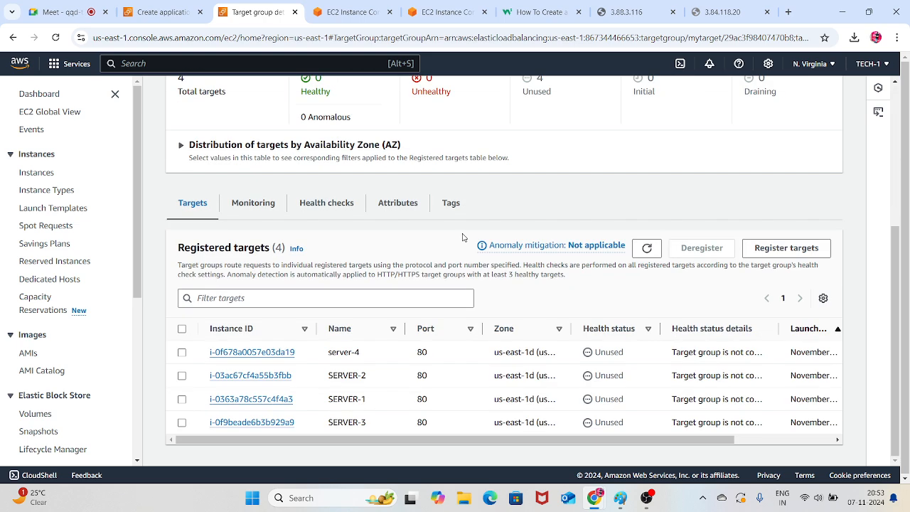
left_click(650, 249)
left_click(646, 249)
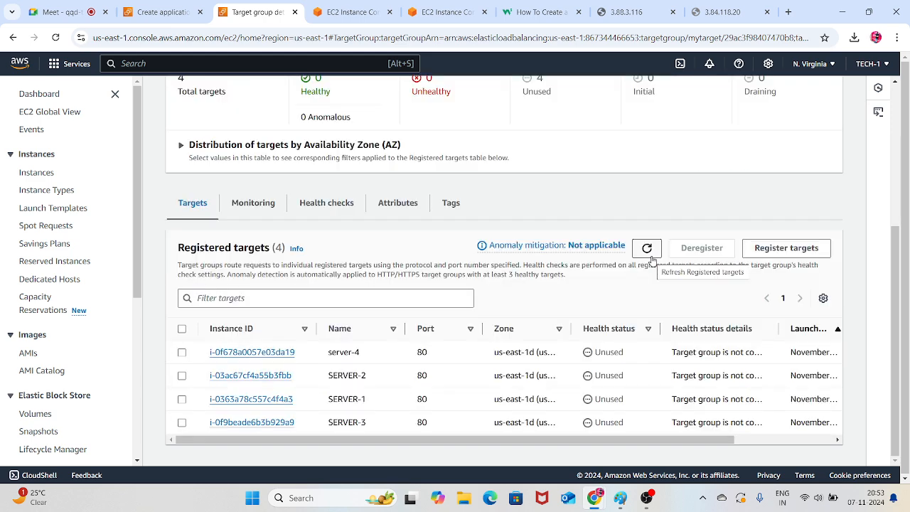
scroll(469, 304, "up", 2)
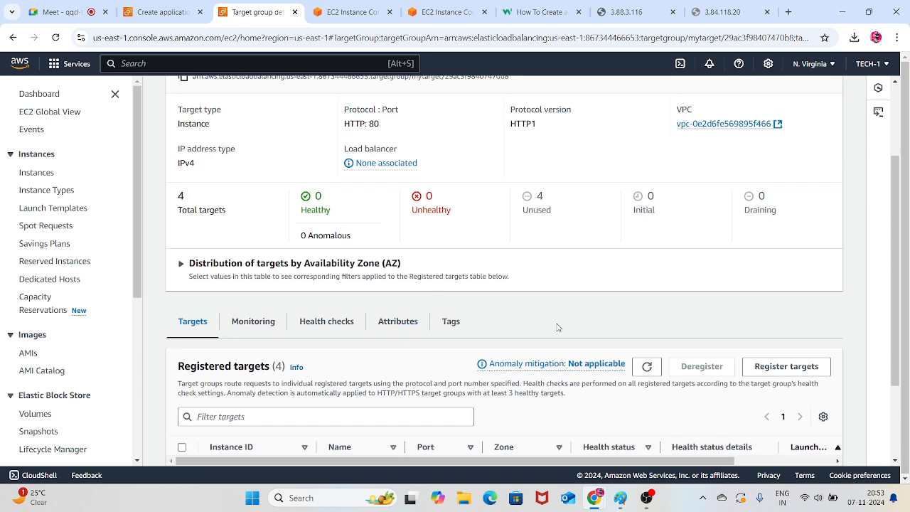
scroll(558, 327, "down", 2)
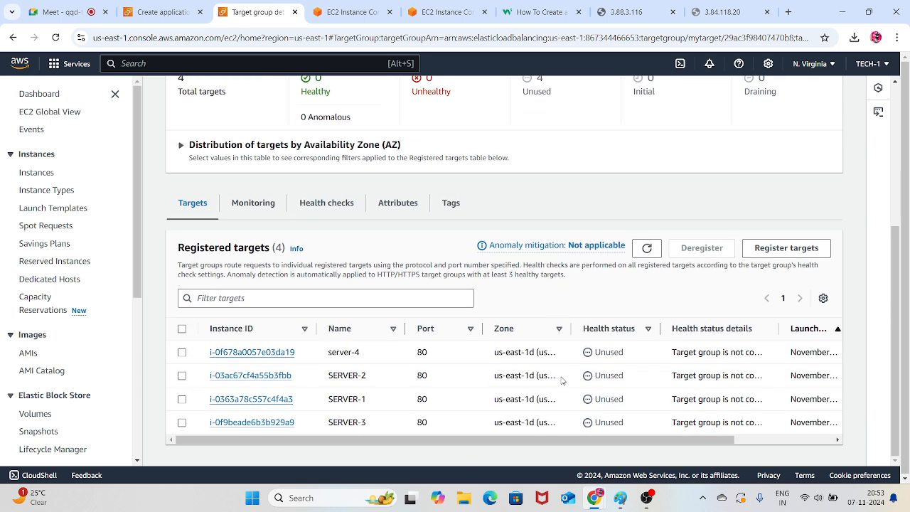
Return to the load balancer wizard, create the load balancer myelb and refresh its details page
left_click(131, 5)
left_click(632, 440)
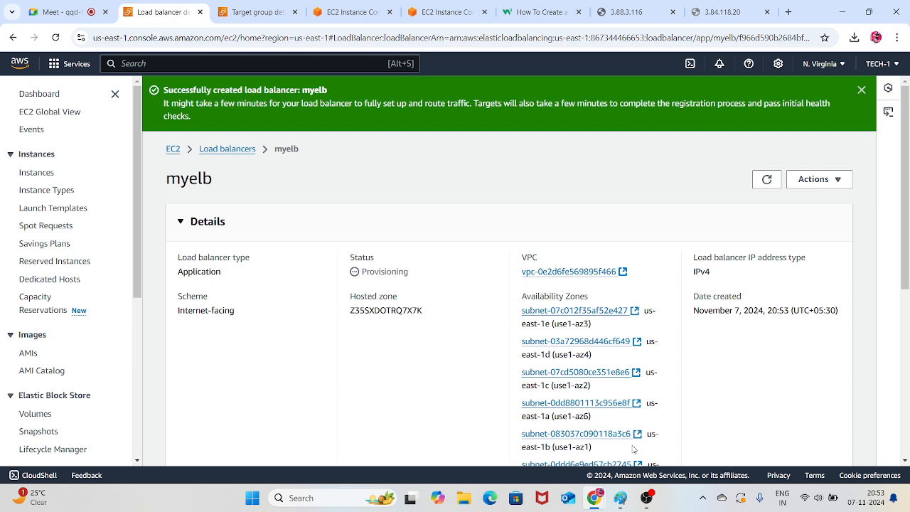
left_click(766, 179)
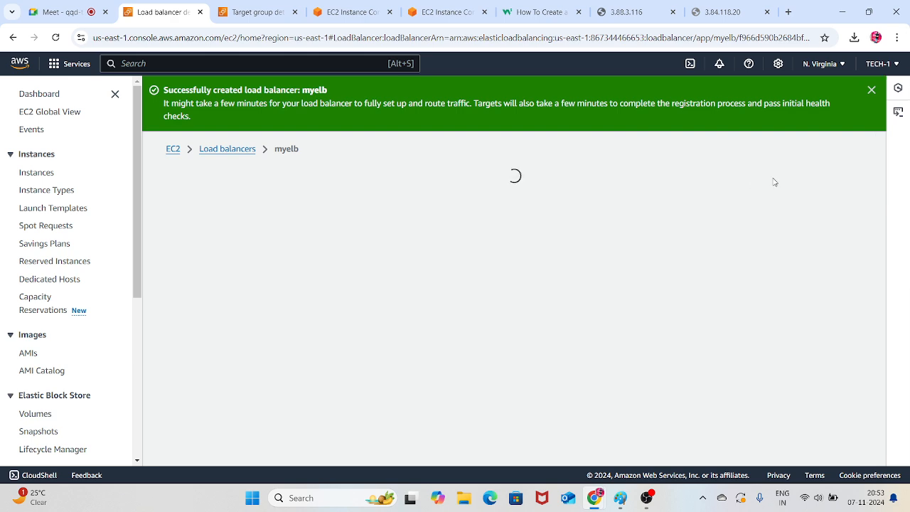
Examine myelb's DNS name and its listeners and rules
scroll(384, 349, "down", 5)
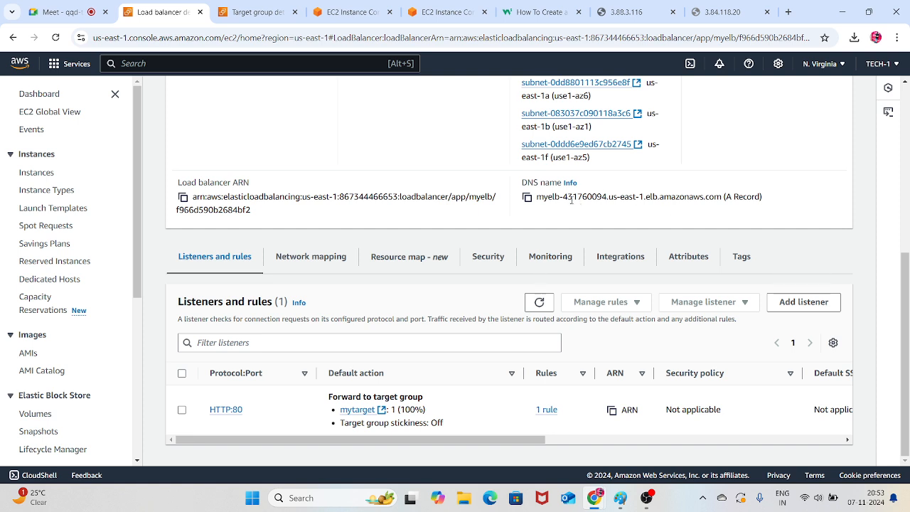
left_click_drag(769, 206, 530, 206)
left_click(754, 165)
Go back to mytarget and refresh its registered targets to recheck their health status after the load balancer's creation
left_click(249, 10)
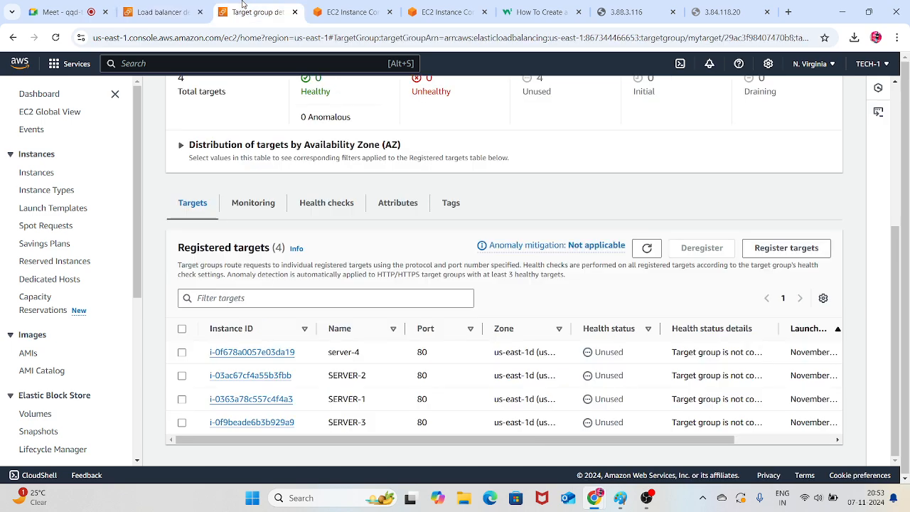
left_click(648, 246)
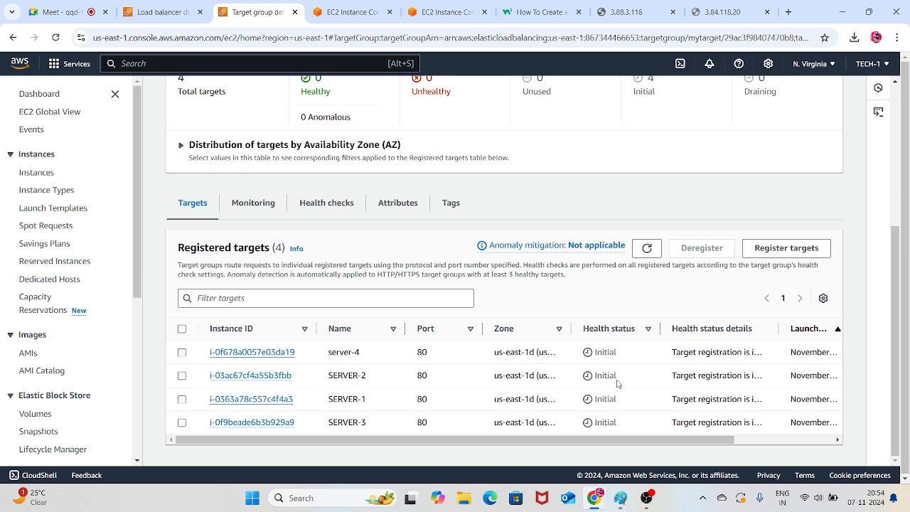
Refresh mytarget's registered targets, reload the target group page and examine the target counts and health statuses
left_click(645, 247)
left_click(56, 38)
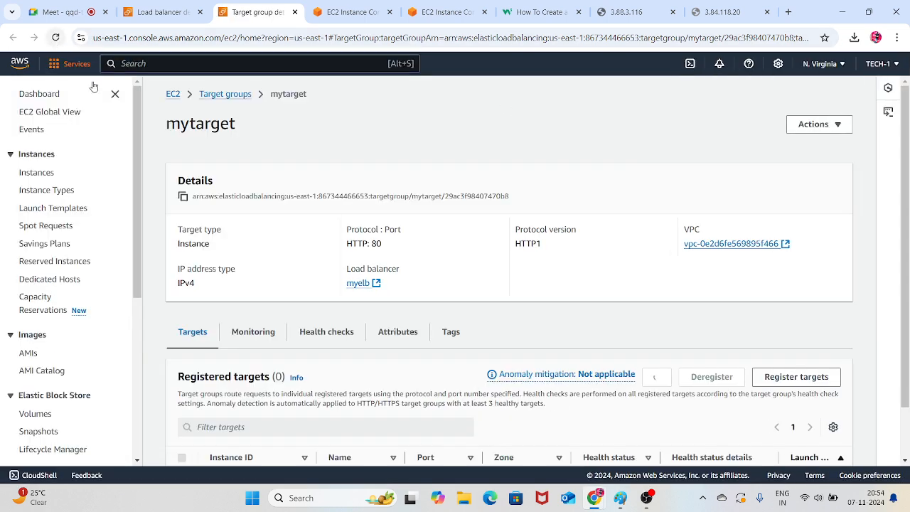
scroll(559, 258, "down", 1)
scroll(558, 258, "down", 3)
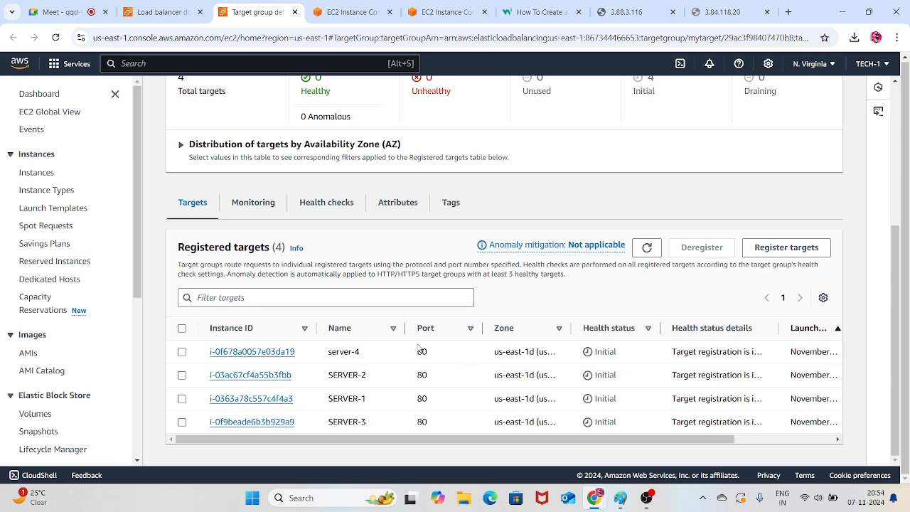
scroll(442, 390, "up", 4)
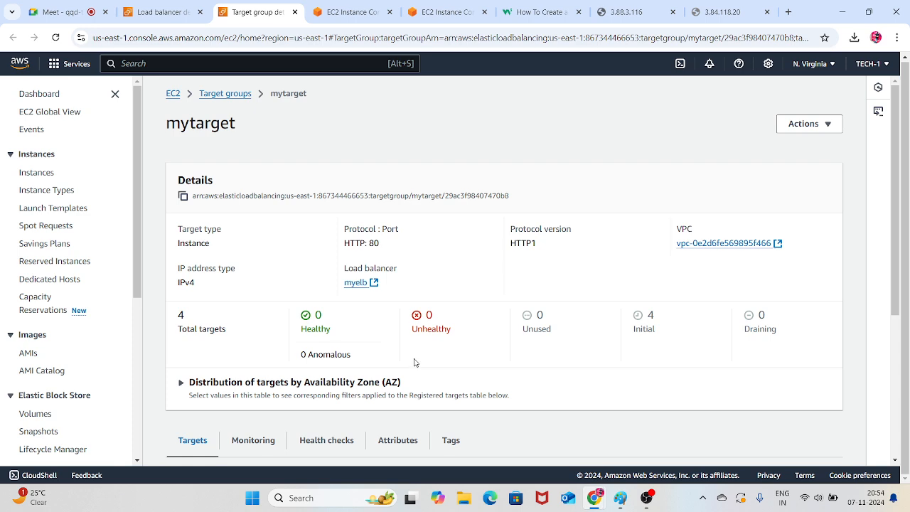
scroll(481, 357, "down", 3)
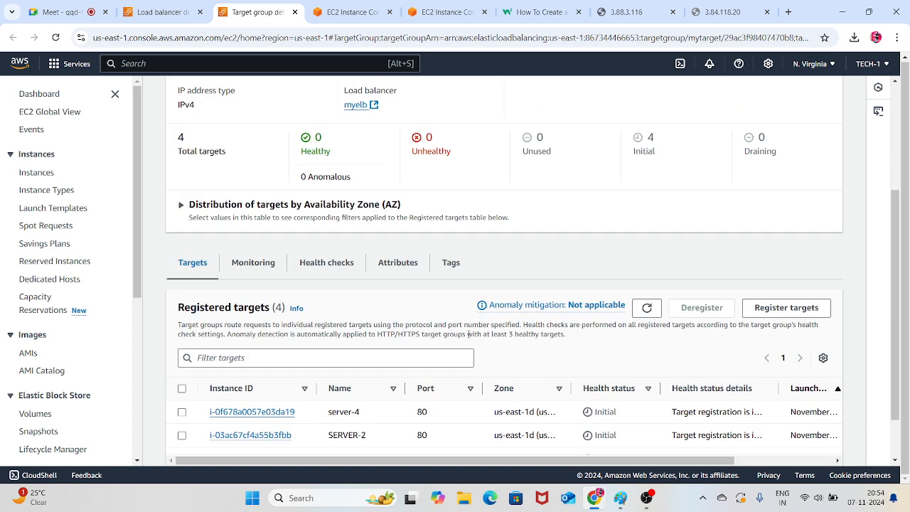
Examine mytarget's monitoring graphs for healthy and unhealthy hosts and its health check settings
left_click(260, 264)
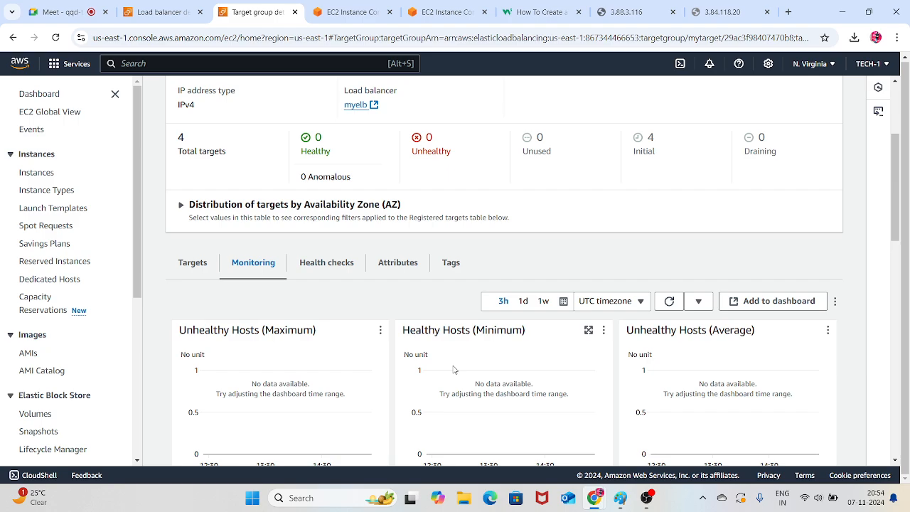
scroll(433, 363, "down", 3)
scroll(431, 359, "up", 5)
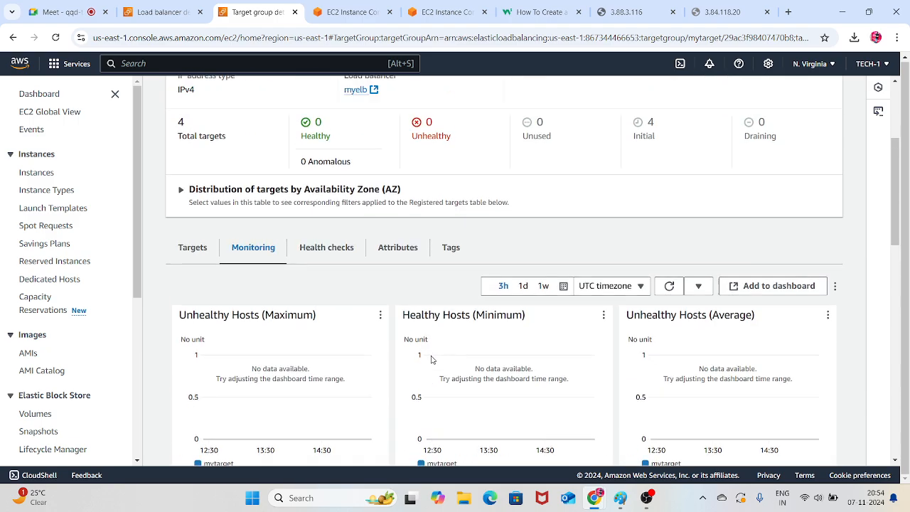
left_click(334, 388)
scroll(411, 347, "down", 2)
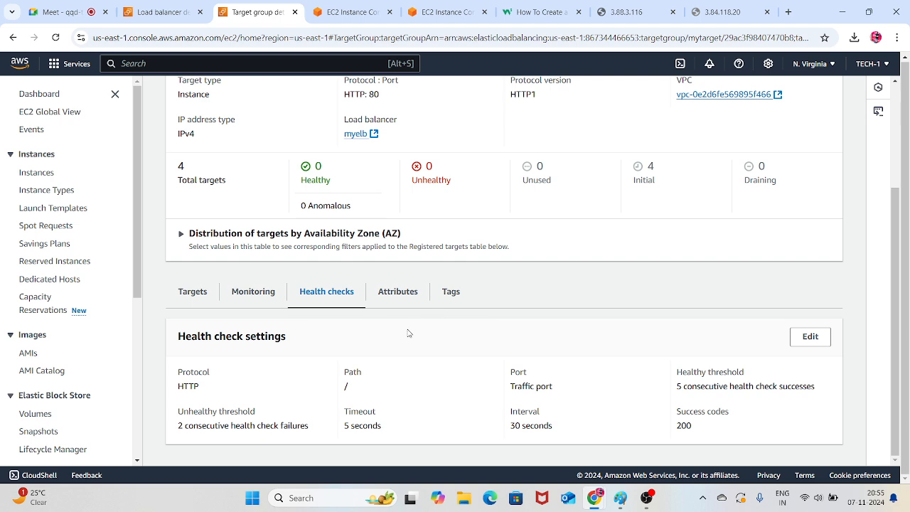
scroll(472, 323, "up", 2)
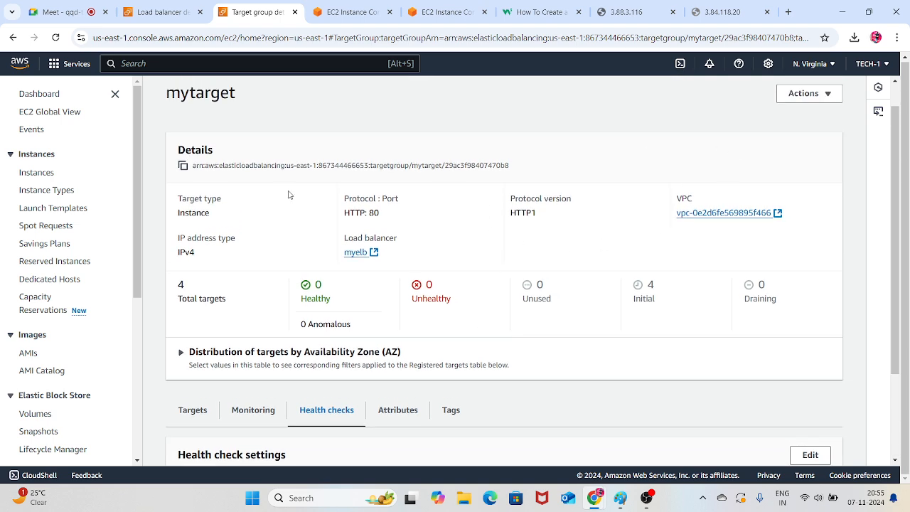
scroll(288, 195, "down", 2)
Go back to mytarget's registered targets list and refresh it repeatedly to watch for a health status change
left_click(206, 293)
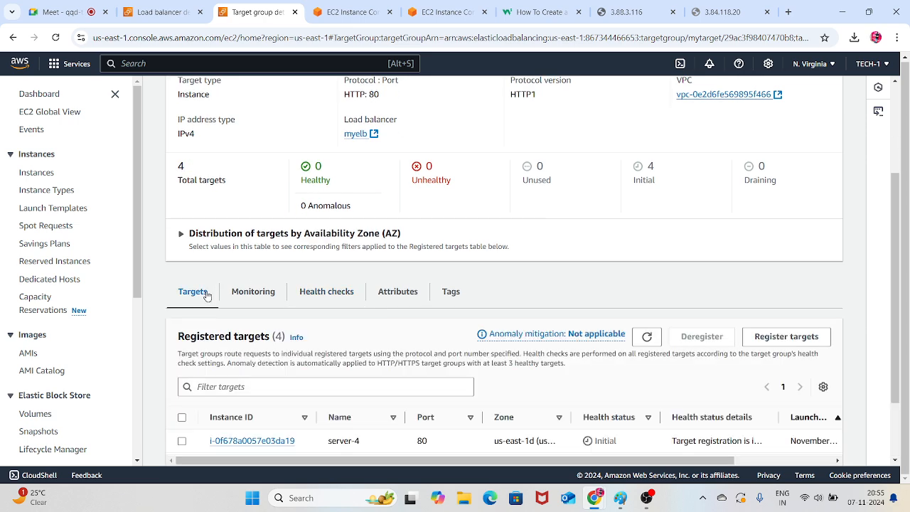
scroll(324, 315, "down", 2)
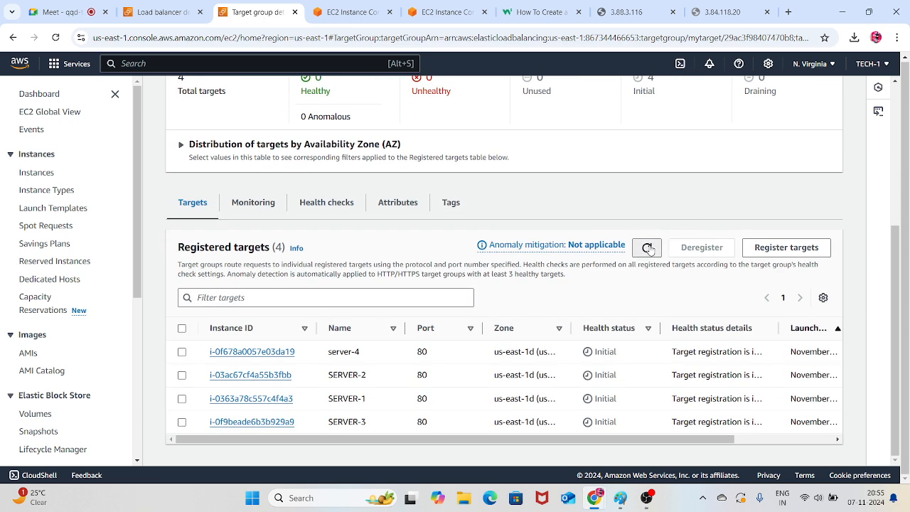
left_click(647, 248)
left_click(647, 248)
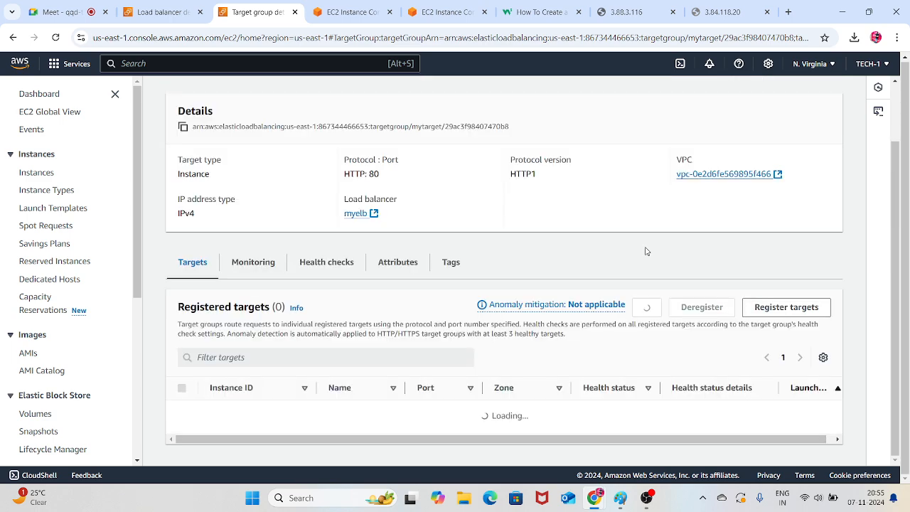
left_click(646, 248)
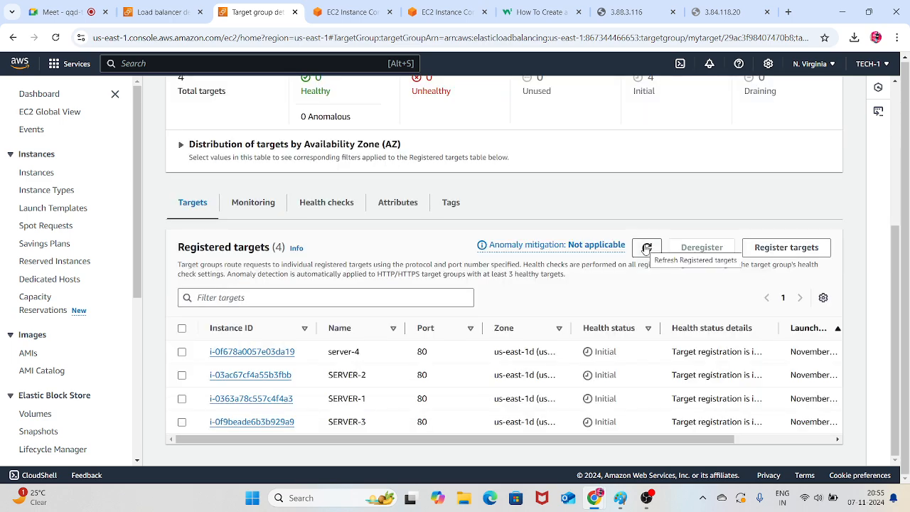
left_click(646, 248)
left_click(646, 248)
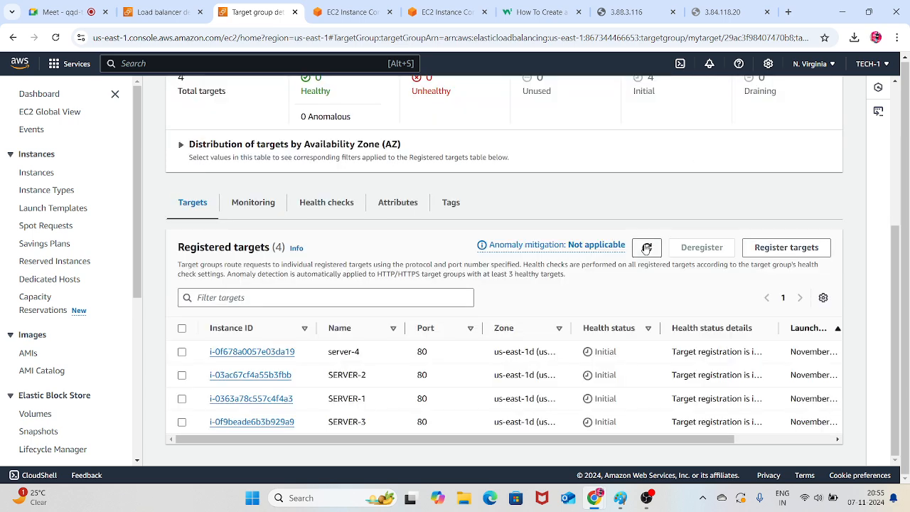
left_click(646, 248)
left_click(646, 248)
left_click(646, 248)
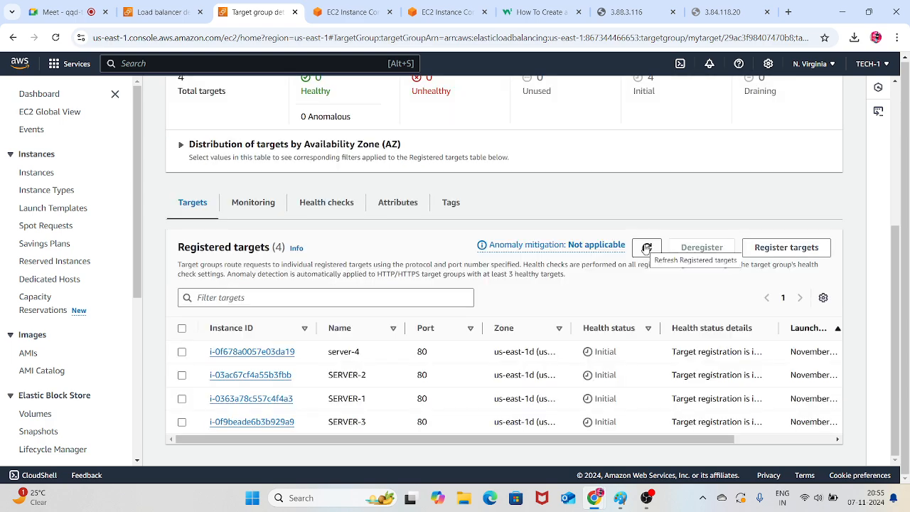
left_click(646, 248)
left_click(647, 248)
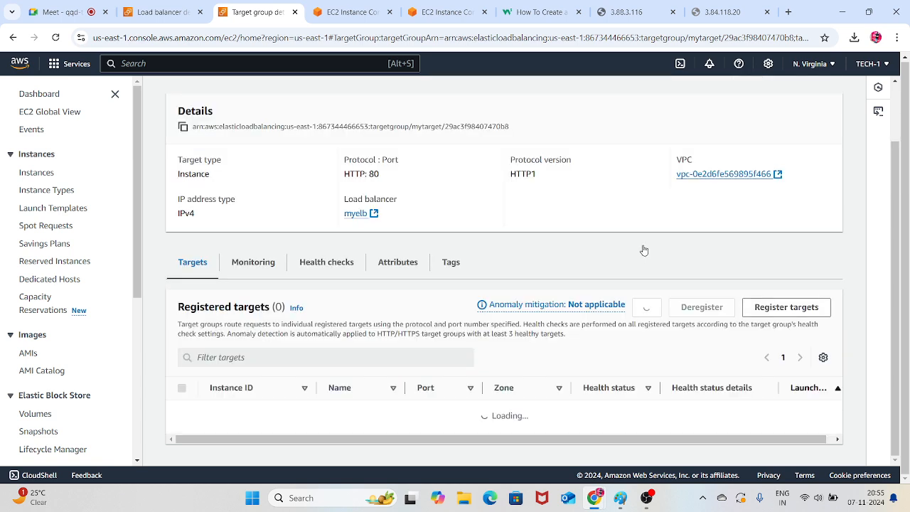
left_click(646, 248)
Close the W3Schools page and the server test pages 3.88.3.116 and 3.84.118.20
left_click(540, 12)
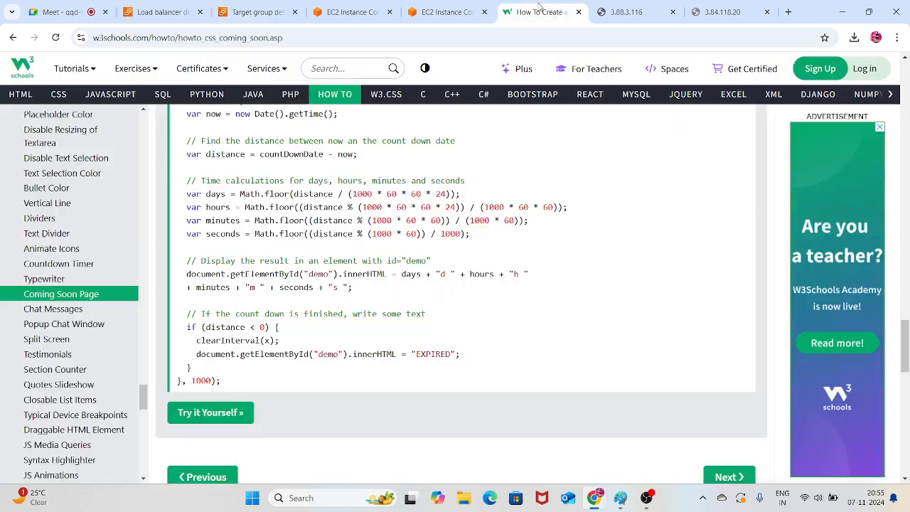
left_click(579, 12)
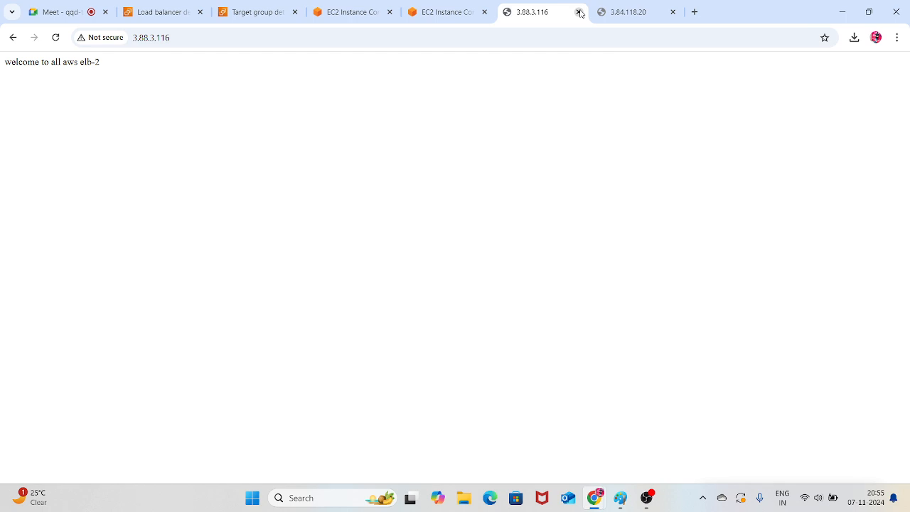
left_click(57, 36)
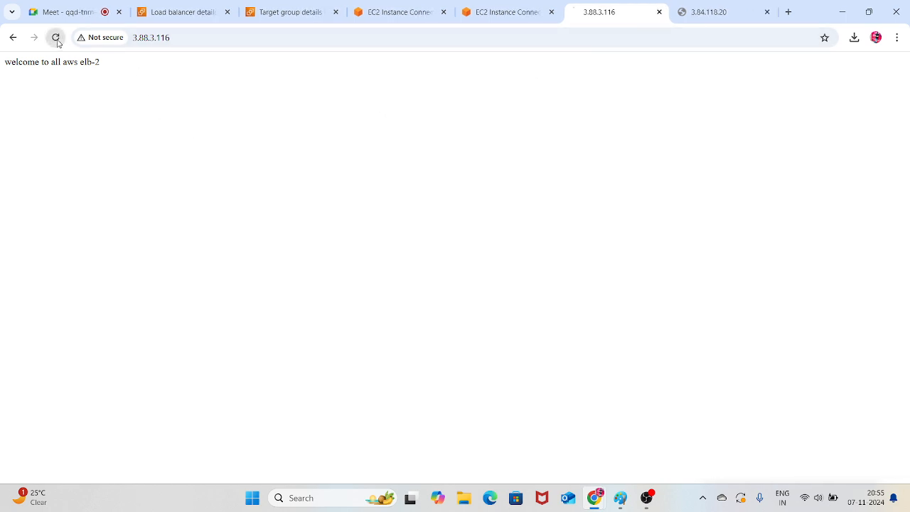
left_click(659, 12)
left_click(658, 12)
Search Google for "speed test" in a new browser tab and run the internet speed test
left_click(679, 12)
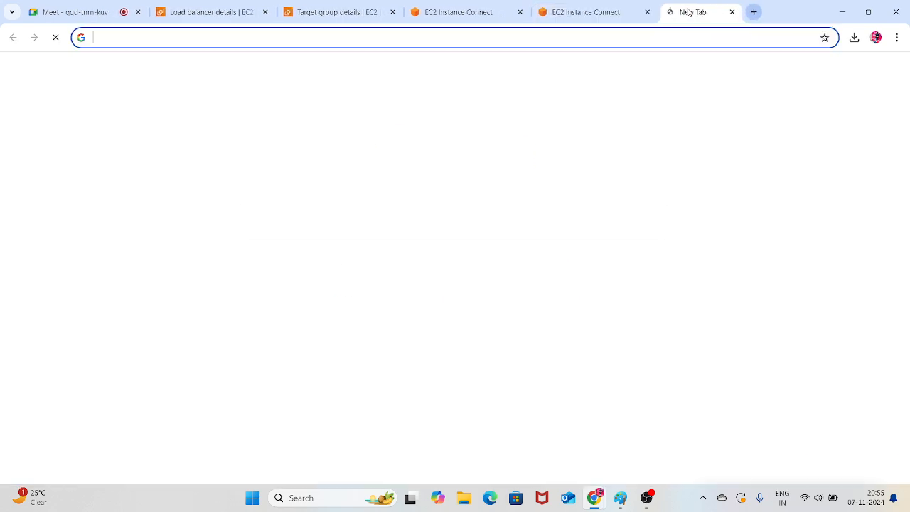
type("sp")
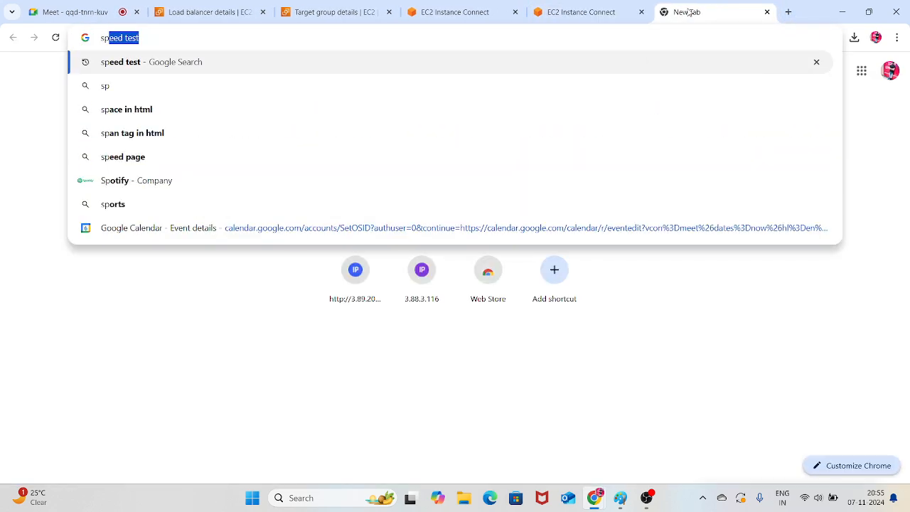
key("Return")
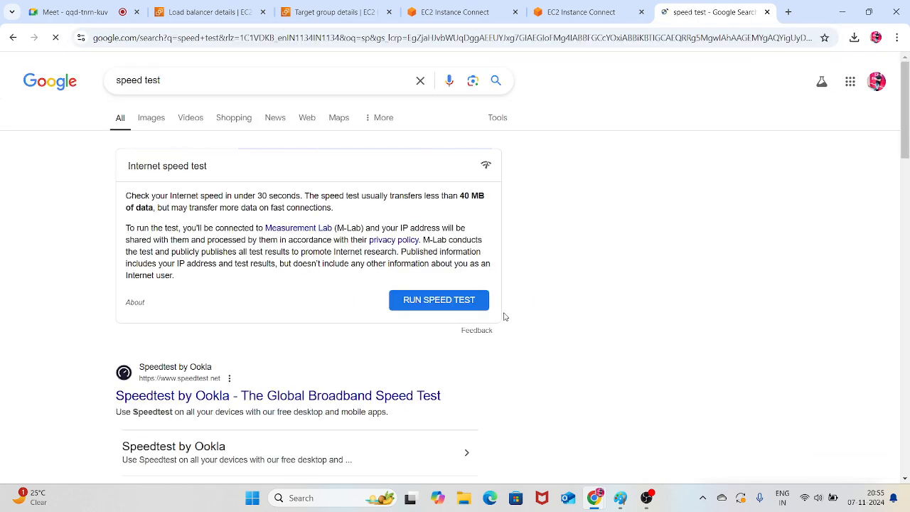
left_click(461, 302)
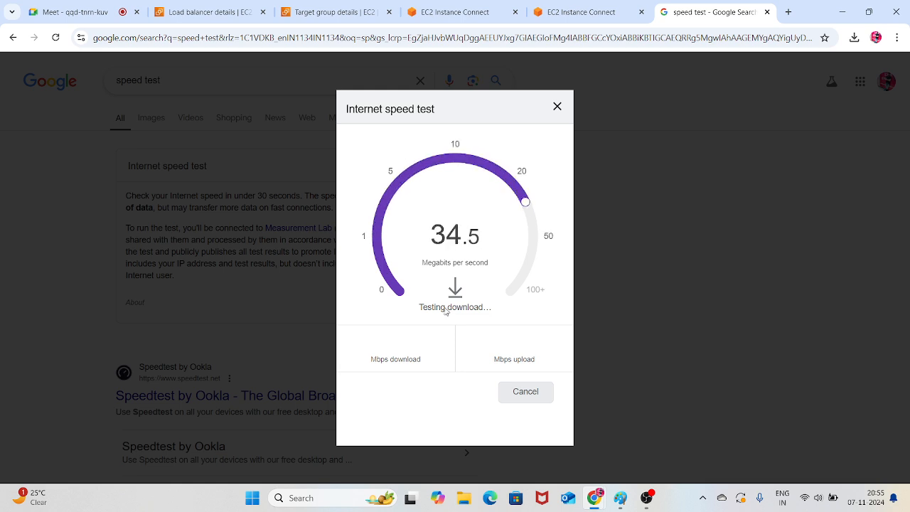
Close SERVER-2's EC2 Instance Connect session and keep SERVER-1's session open
left_click(572, 11)
left_click(457, 9)
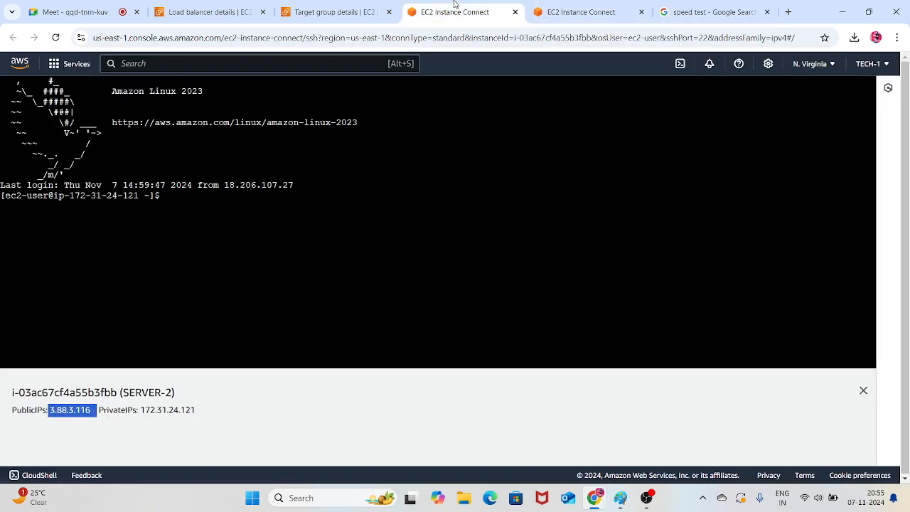
left_click(515, 12)
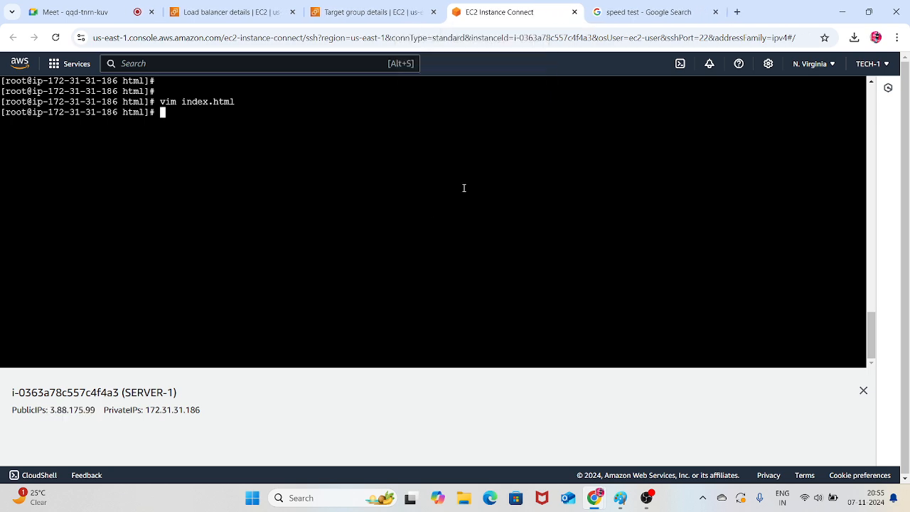
Return to the mytarget details page, refresh its registered targets and compare the target counts with each server's health status
left_click(367, 10)
scroll(497, 227, "up", 2)
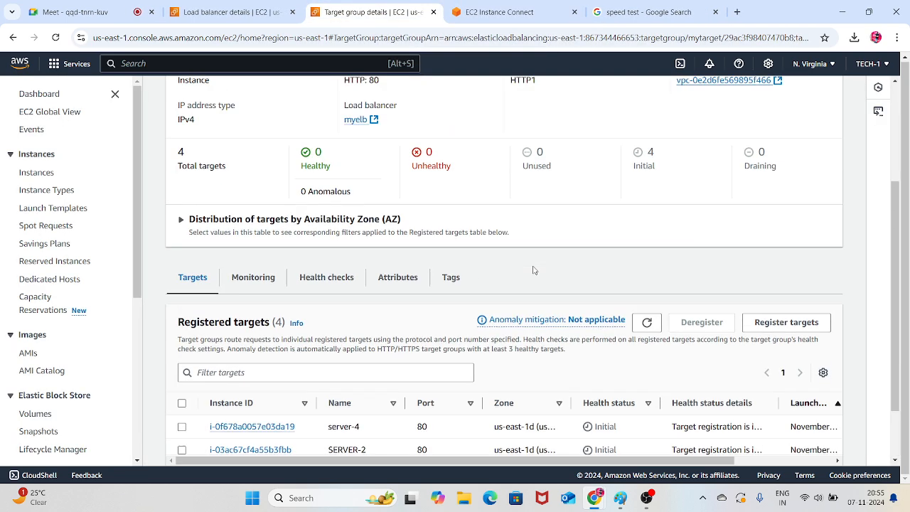
left_click(647, 366)
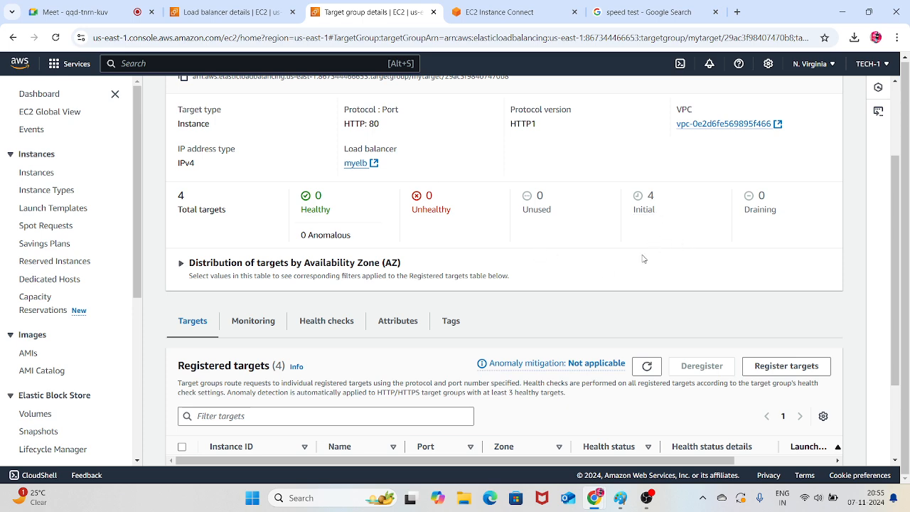
scroll(641, 258, "down", 1)
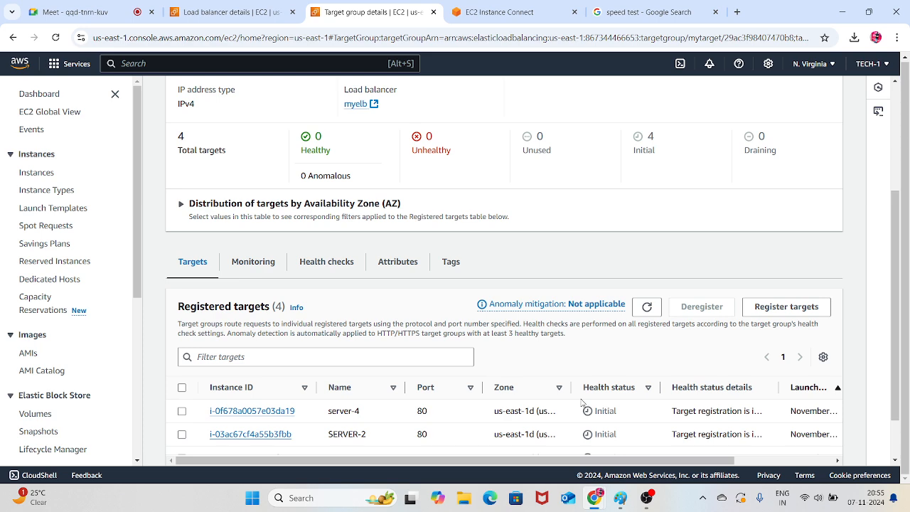
scroll(580, 405, "down", 1)
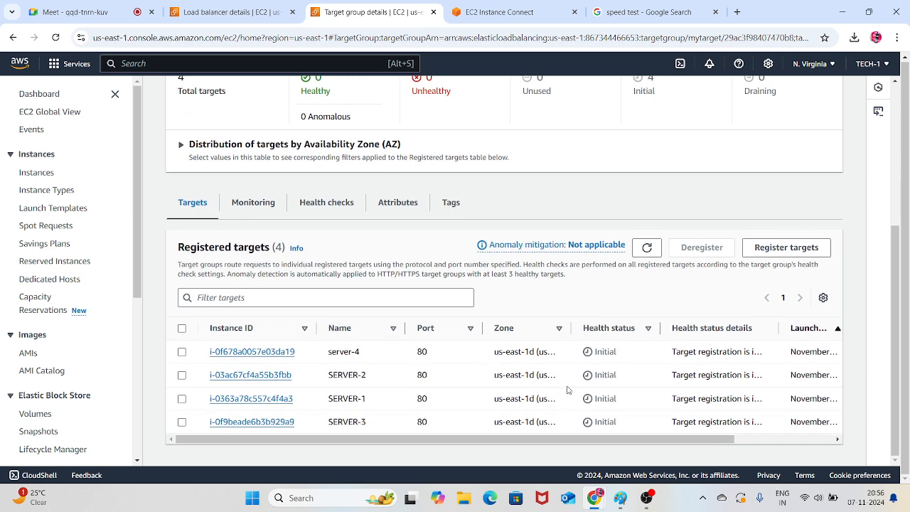
scroll(569, 389, "up", 2)
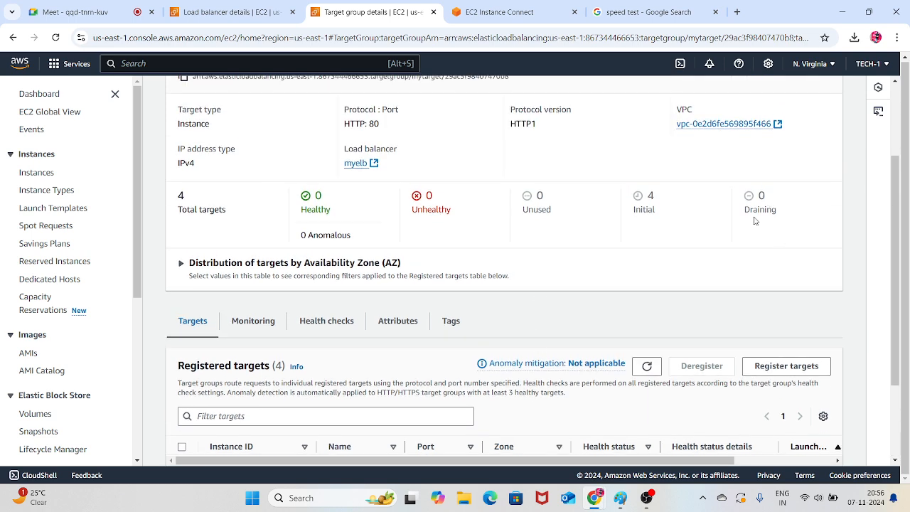
scroll(548, 282, "down", 2)
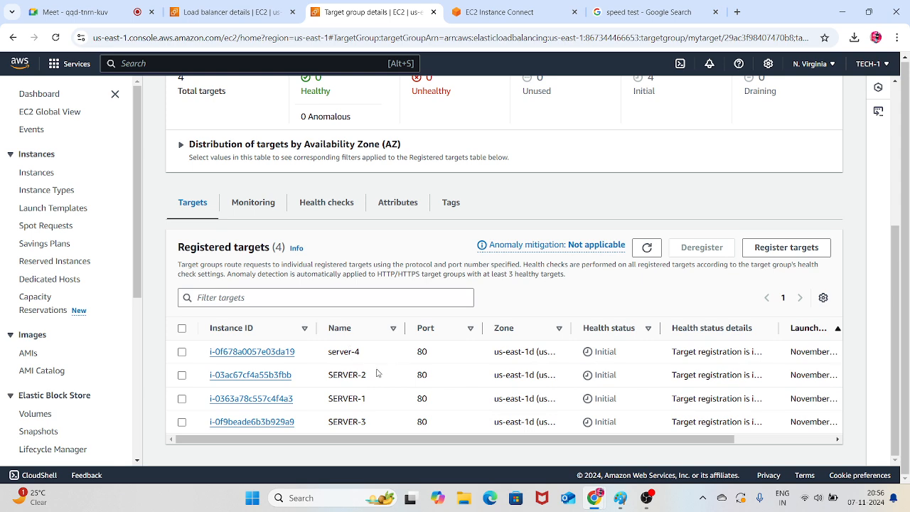
Select server-4 among the registered targets, refresh the list and examine the health status details of all four servers
left_click(182, 352)
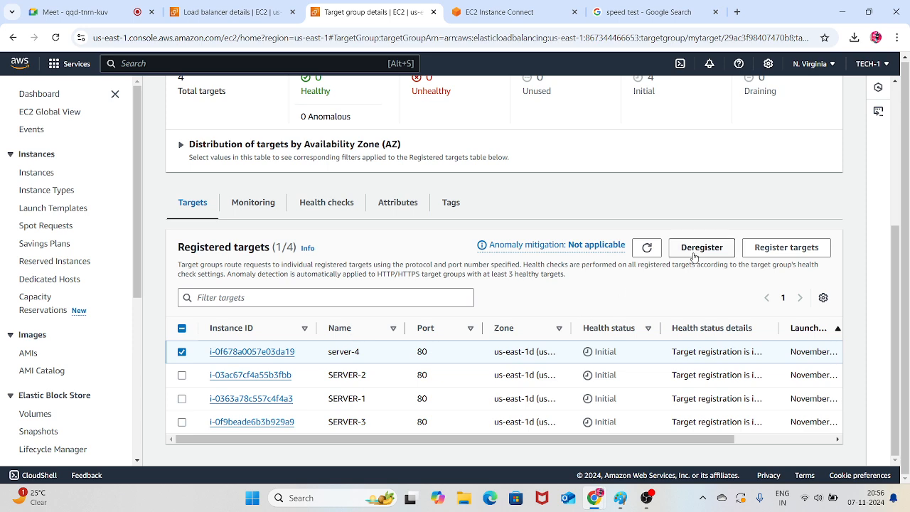
scroll(687, 206, "up", 1)
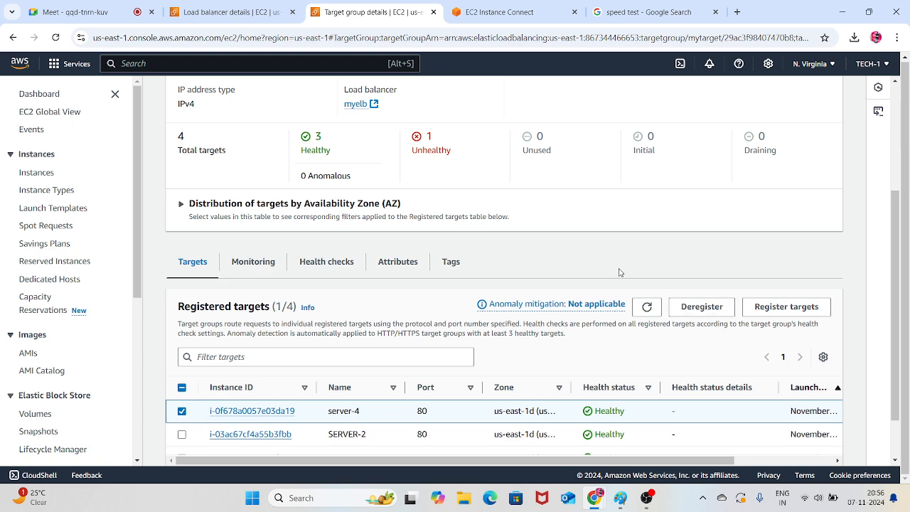
left_click(646, 310)
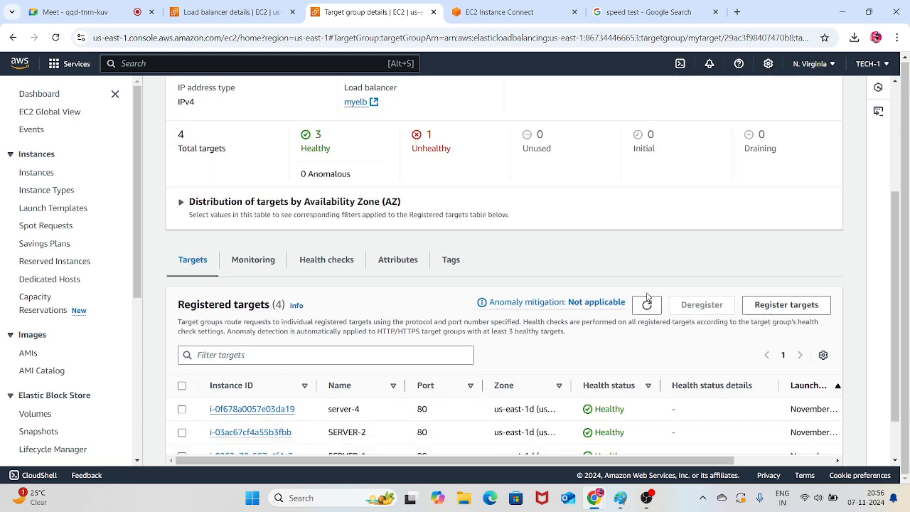
scroll(652, 384, "down", 1)
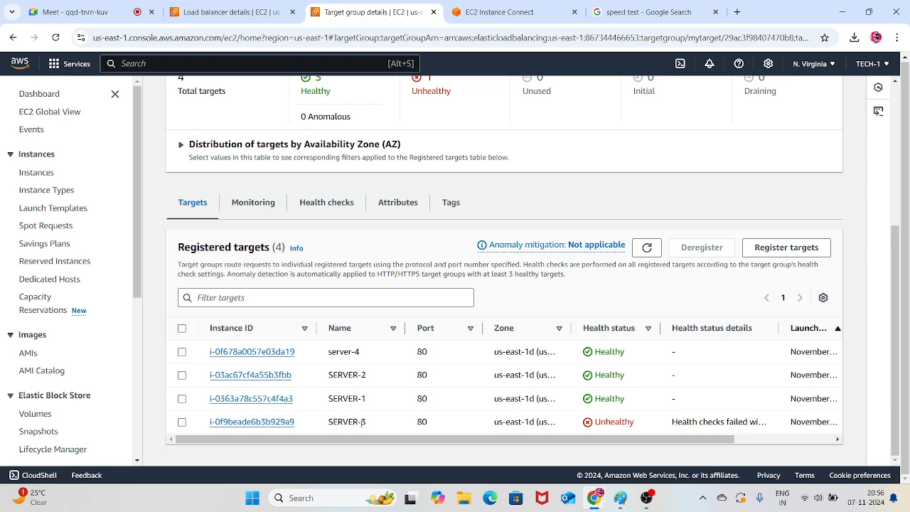
scroll(547, 359, "up", 3)
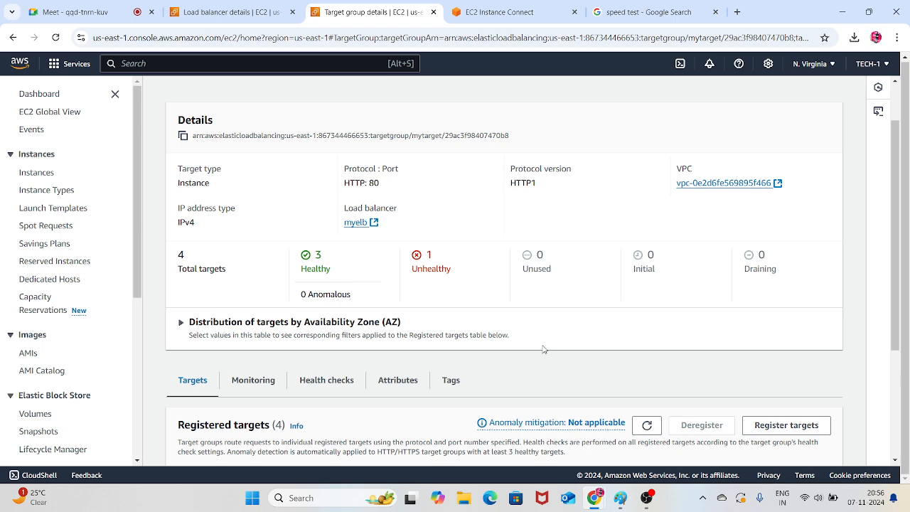
Copy myelb's DNS name from its load balancer details and open it in the speed test browser tab
scroll(513, 336, "down", 3)
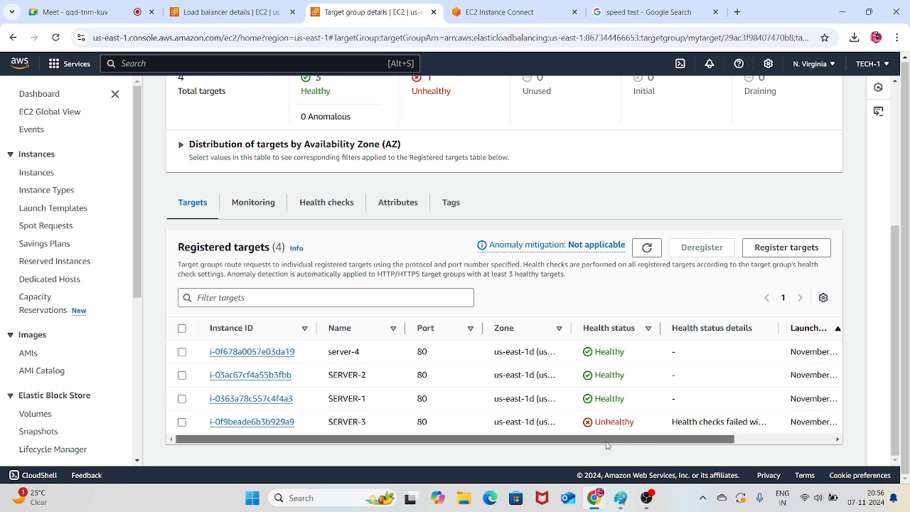
mouse_move(609, 439)
left_mouse_down()
mouse_move(698, 442)
mouse_move(608, 442)
left_mouse_up()
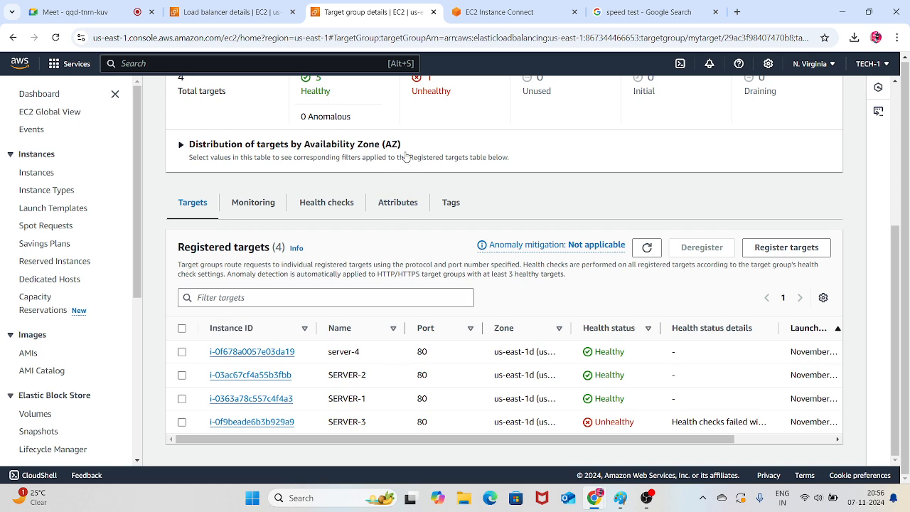
key("ctrl+shift+Tab")
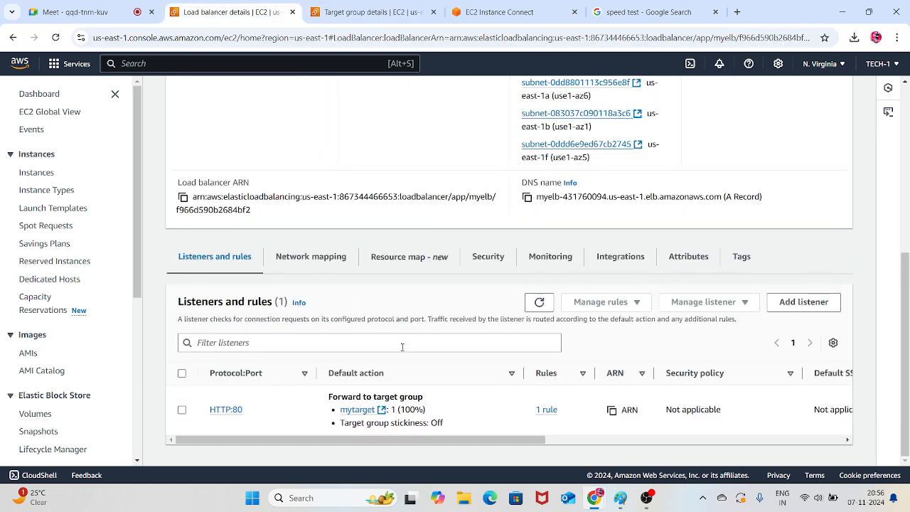
scroll(376, 284, "up", 1)
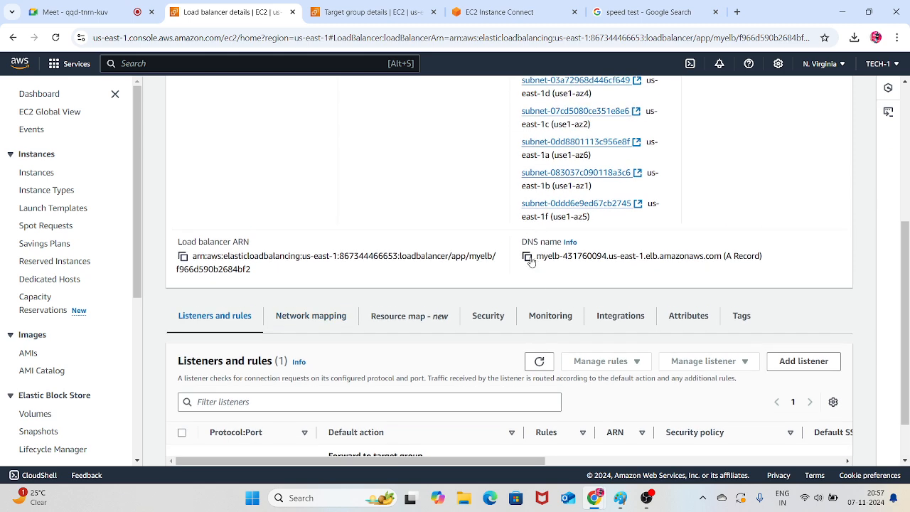
left_click(526, 256)
left_click(643, 13)
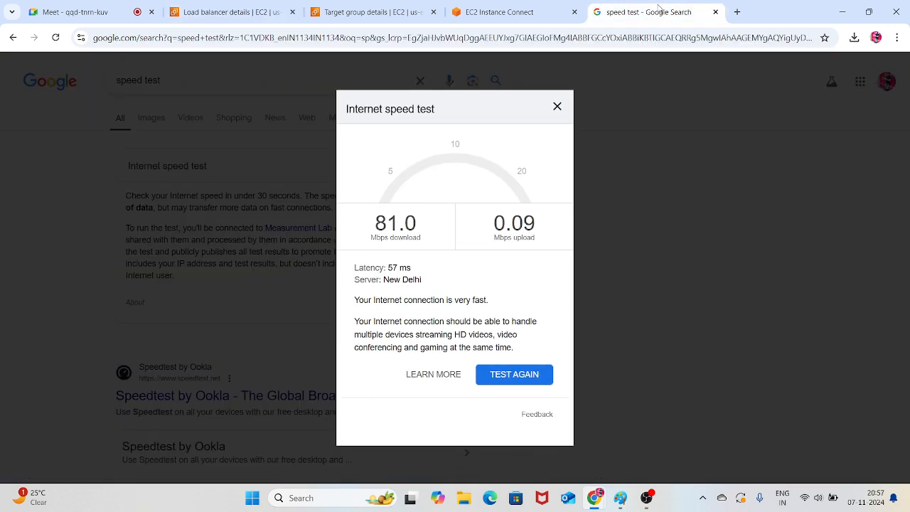
left_click(642, 41)
key("ctrl+v")
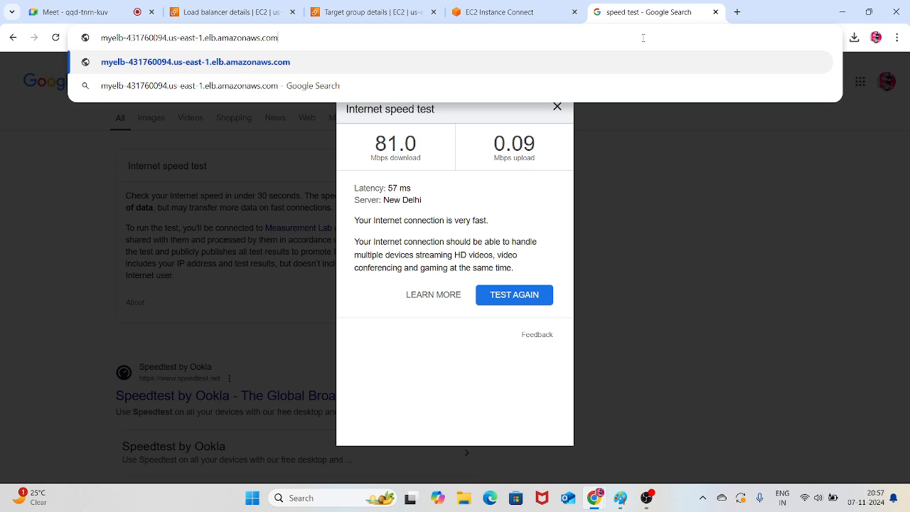
key("Return")
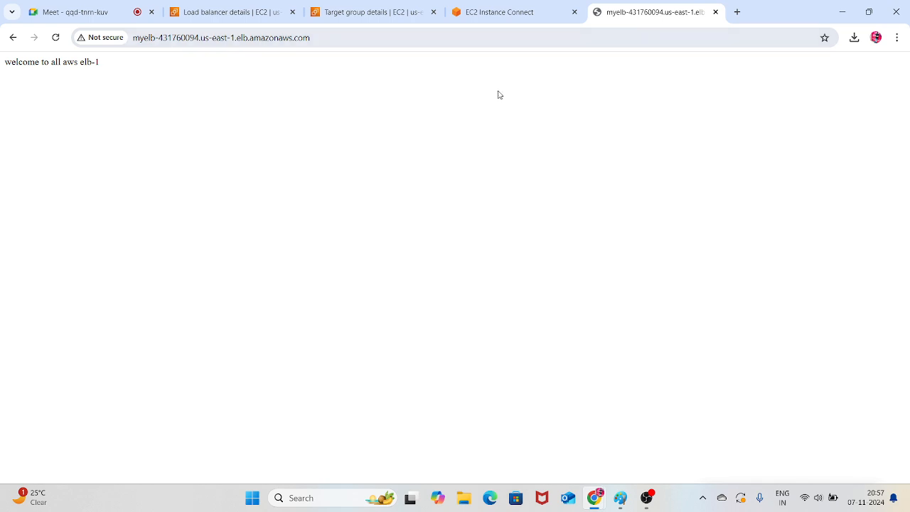
Reload the myelb web page repeatedly and compare the welcome text to see which server answers each request
left_click_drag(100, 66, 14, 74)
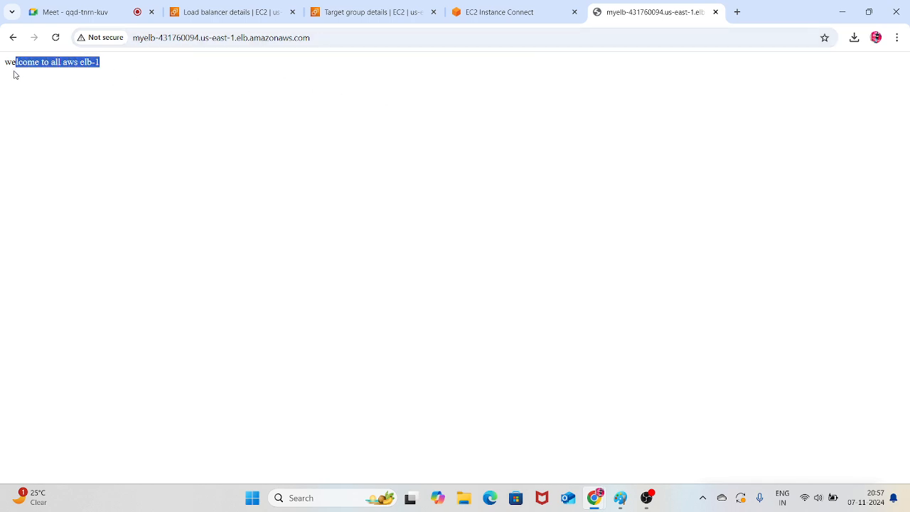
left_click(156, 112)
left_click(55, 37)
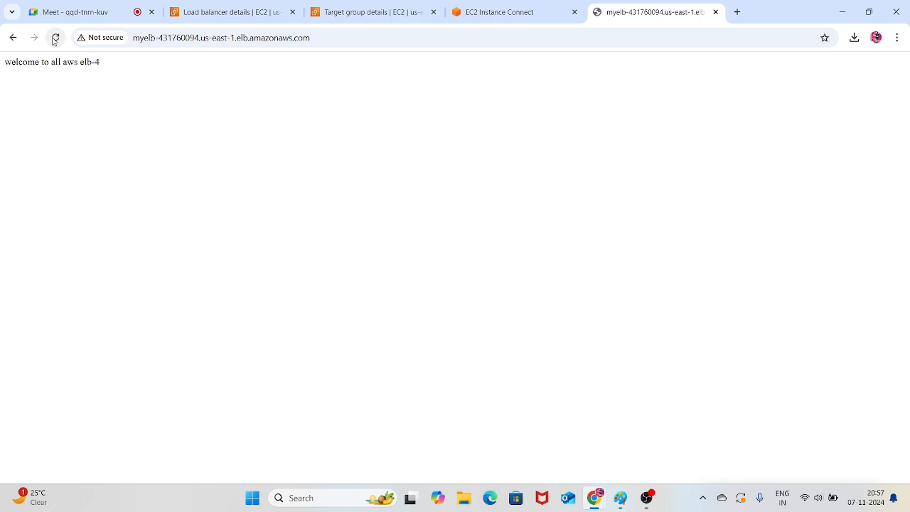
left_click_drag(101, 67, 0, 71)
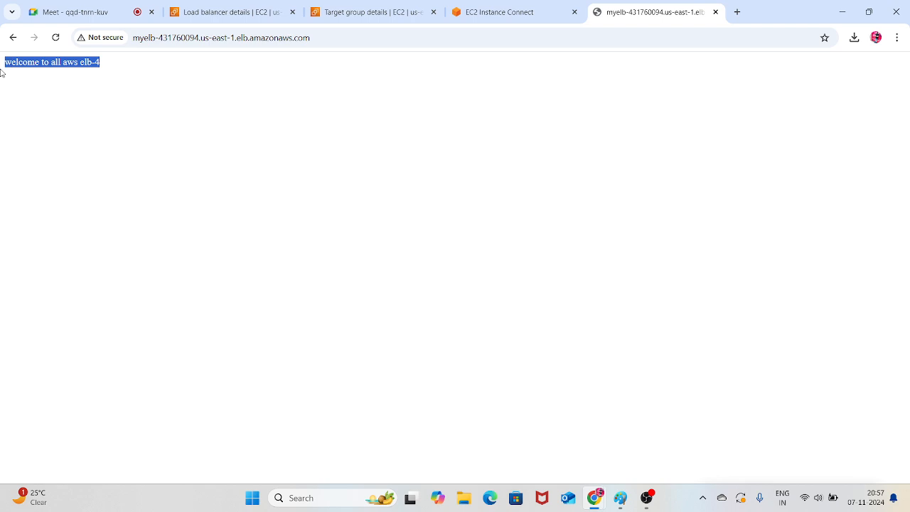
left_click(55, 37)
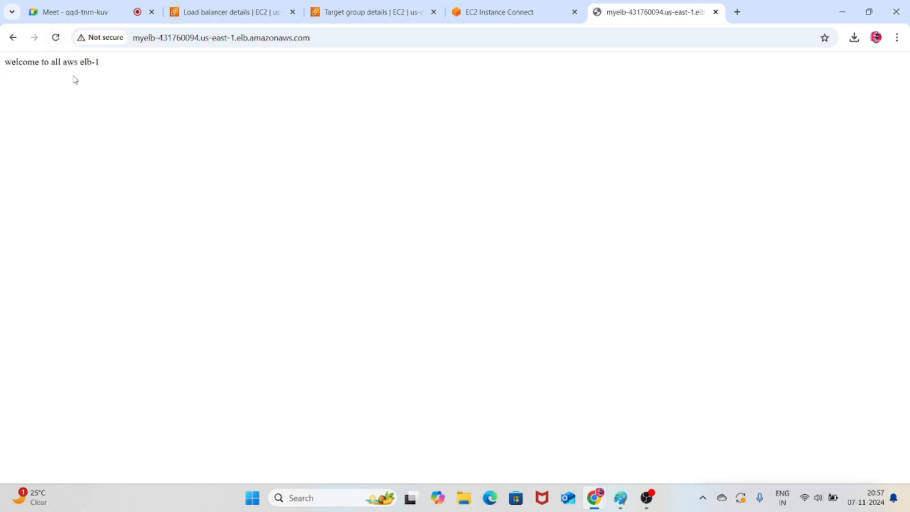
left_click(55, 38)
left_click_drag(104, 69, 9, 77)
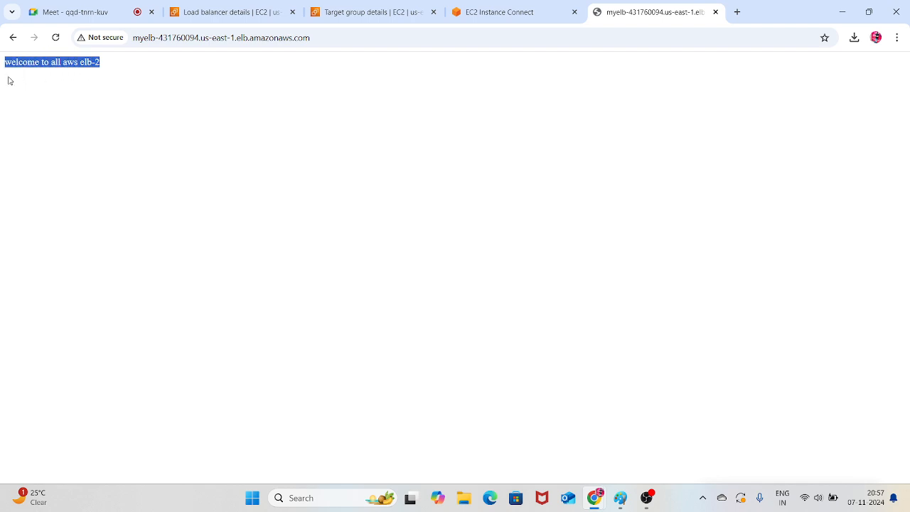
left_click(55, 37)
left_click_drag(102, 62, 57, 44)
left_click(55, 37)
left_click_drag(110, 67, 58, 44)
left_click(56, 38)
left_click_drag(128, 69, 16, 78)
left_click(155, 106)
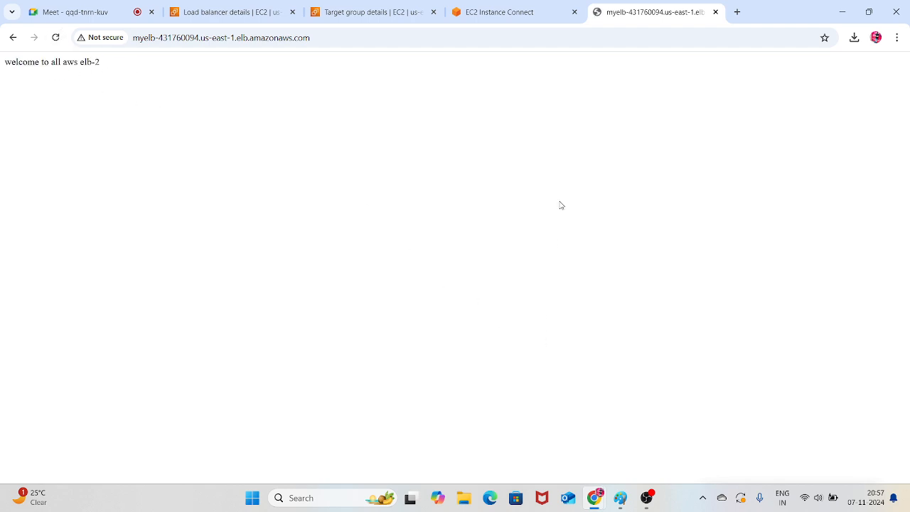
Return to mytarget's registered targets and select the unhealthy SERVER-3
left_click(362, 12)
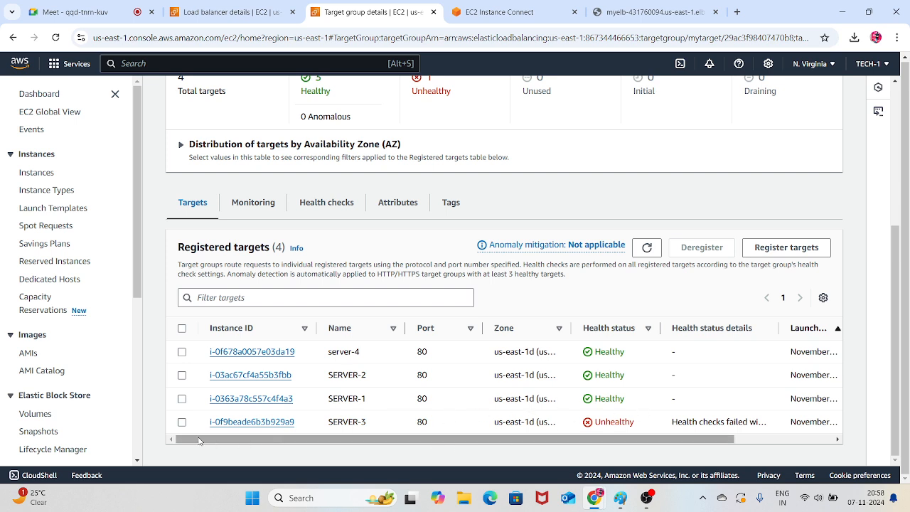
left_click(182, 422)
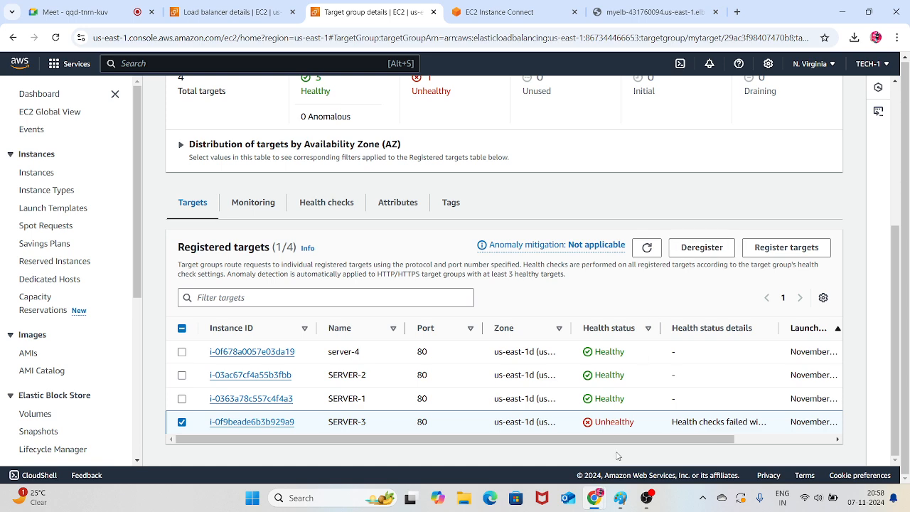
Switch to the load balancer diagram in Paint and fill the S3 box with red
left_click(620, 497)
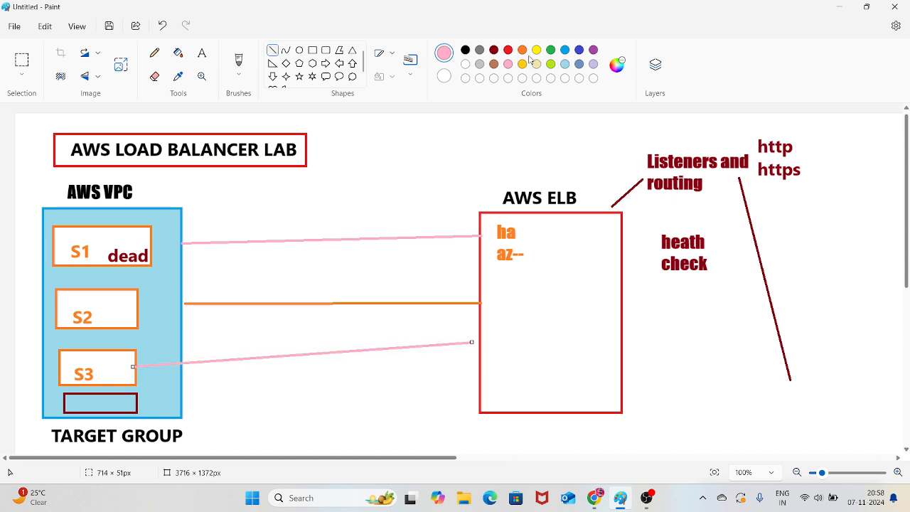
left_click(370, 277)
left_click(509, 50)
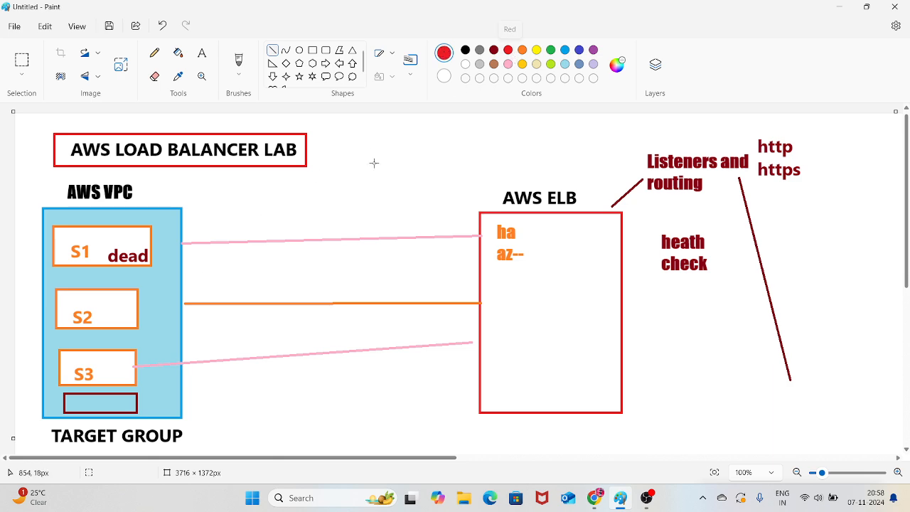
left_click(178, 51)
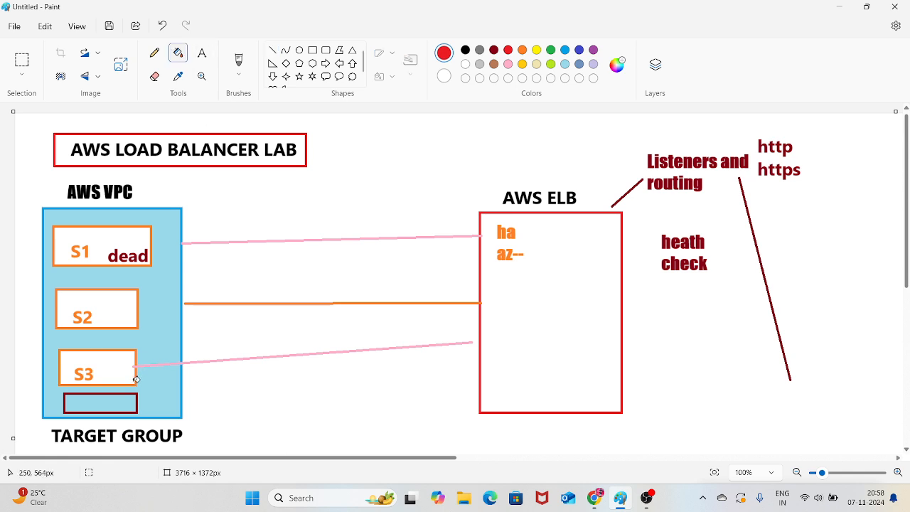
left_click(114, 370)
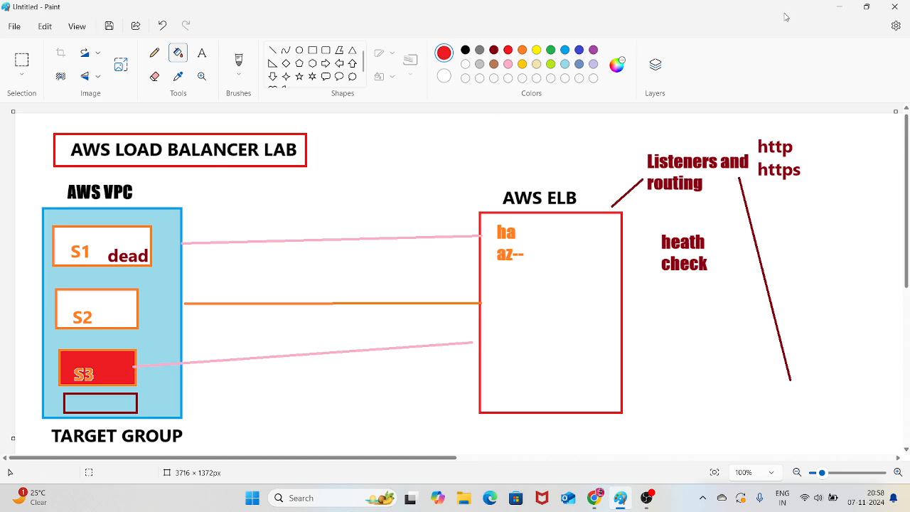
Go back to the AWS console in the browser and deregister the selected SERVER-3 from mytarget
left_click(839, 6)
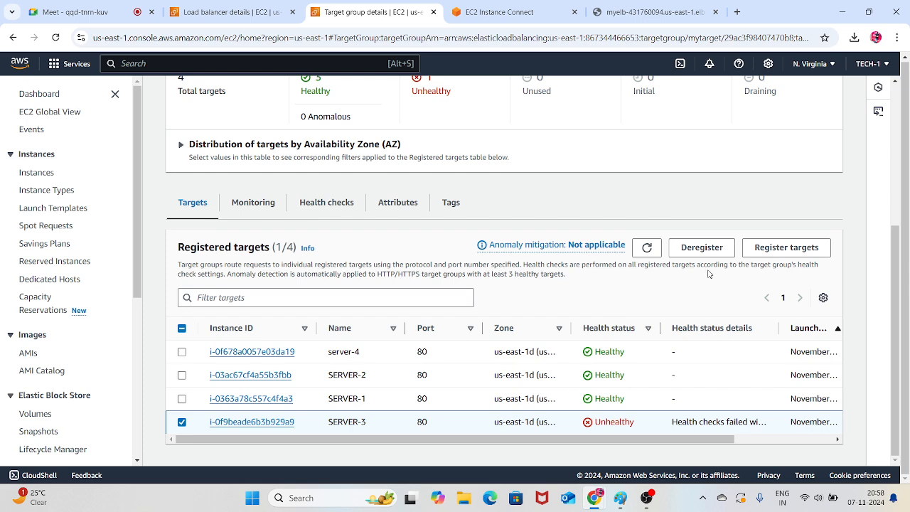
left_click(702, 248)
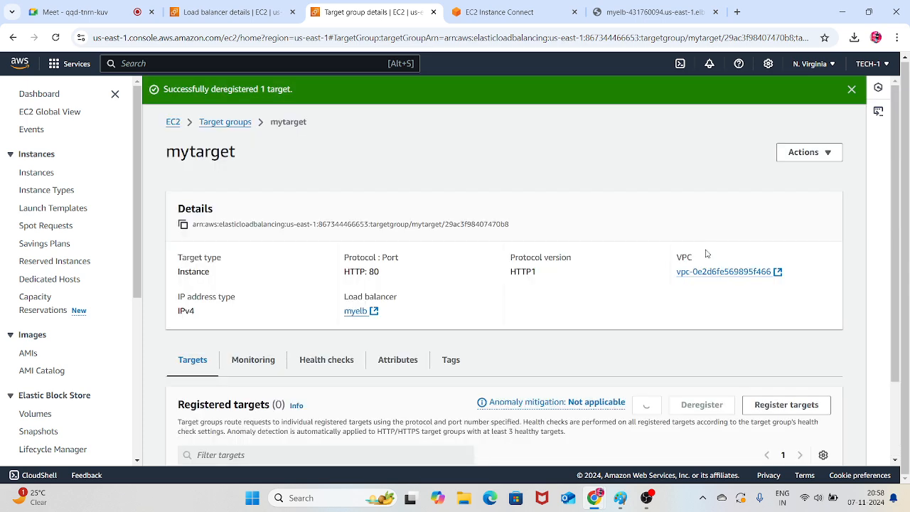
scroll(491, 289, "down", 2)
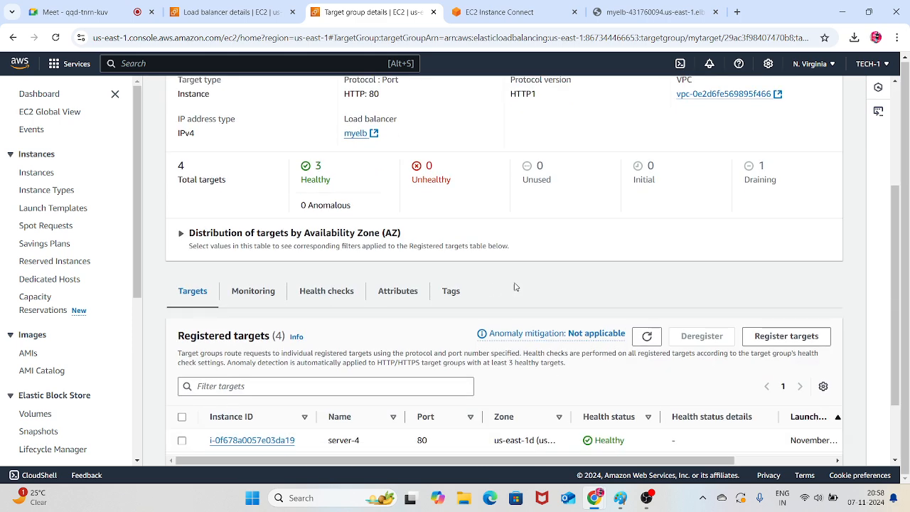
Filter mytarget's registered targets by draining health status and examine the target counts and SERVER-3's health status details
left_click_drag(781, 186, 747, 169)
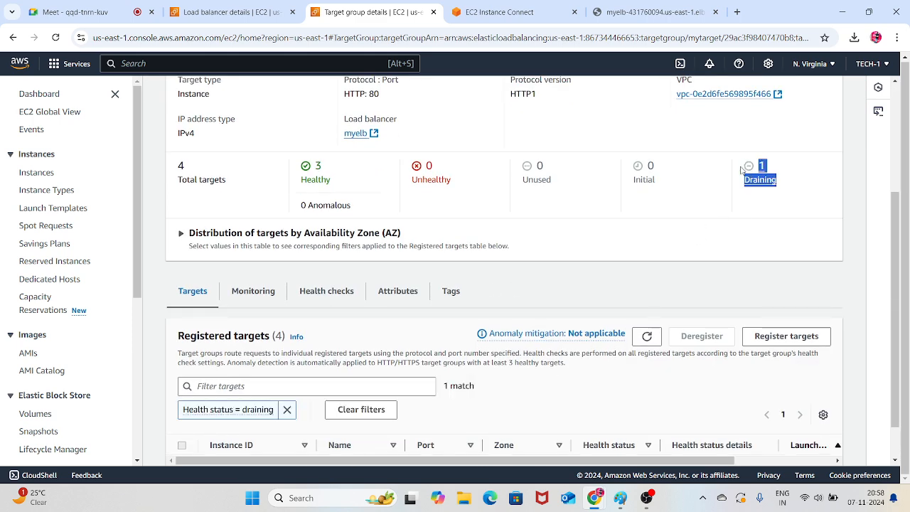
left_click(683, 241)
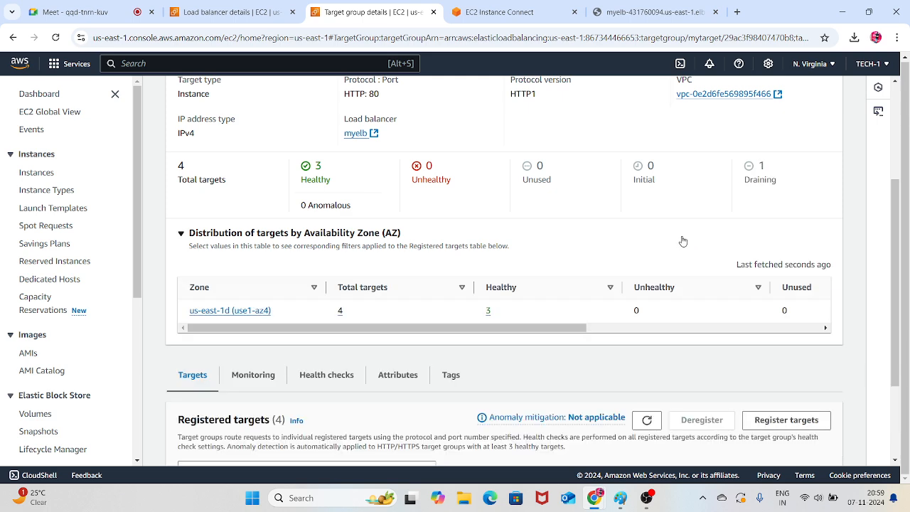
left_click(683, 242)
scroll(540, 282, "down", 1)
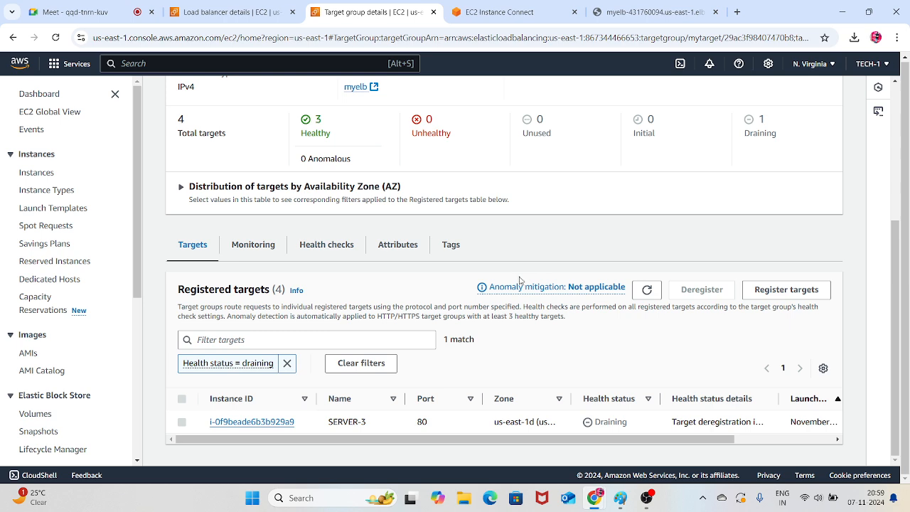
scroll(445, 268, "up", 1)
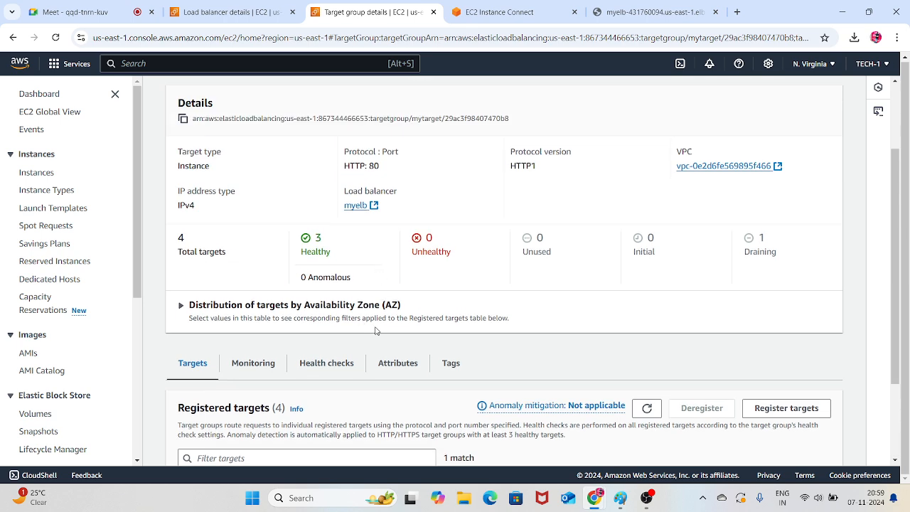
scroll(373, 331, "down", 1)
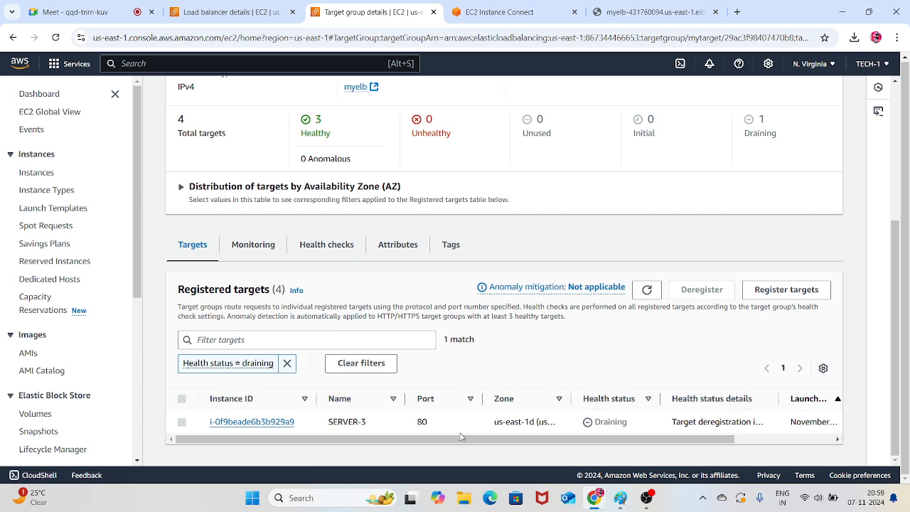
scroll(477, 441, "right", 1)
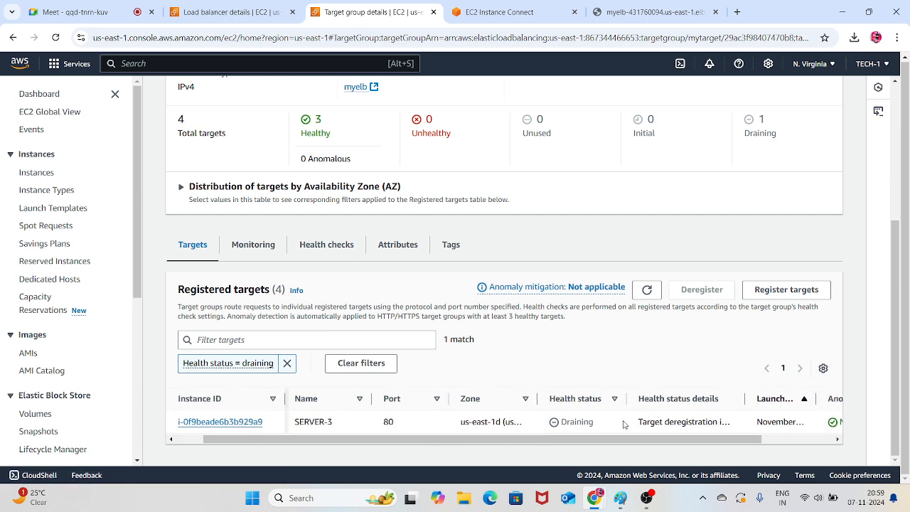
Go to the EC2 instances list, select SERVER-3 and connect to it through EC2 Instance Connect as ec2-user
left_click(241, 7)
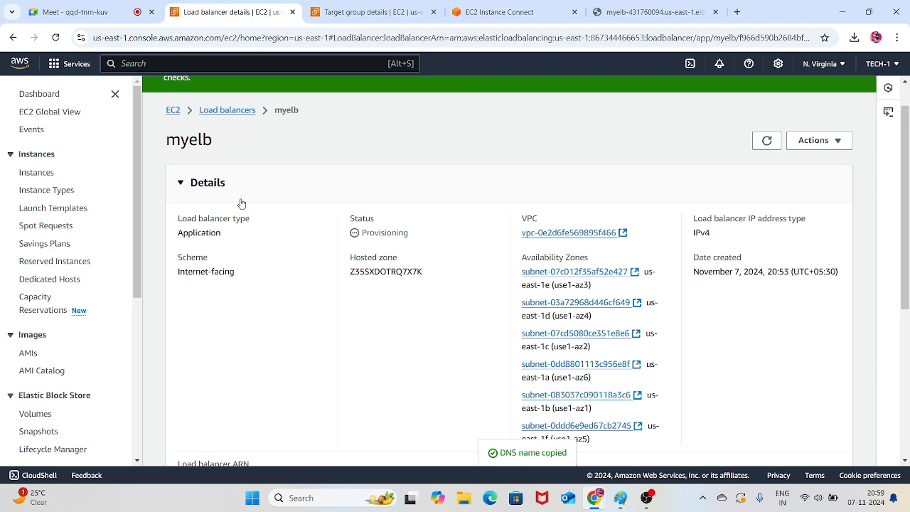
left_click(365, 6)
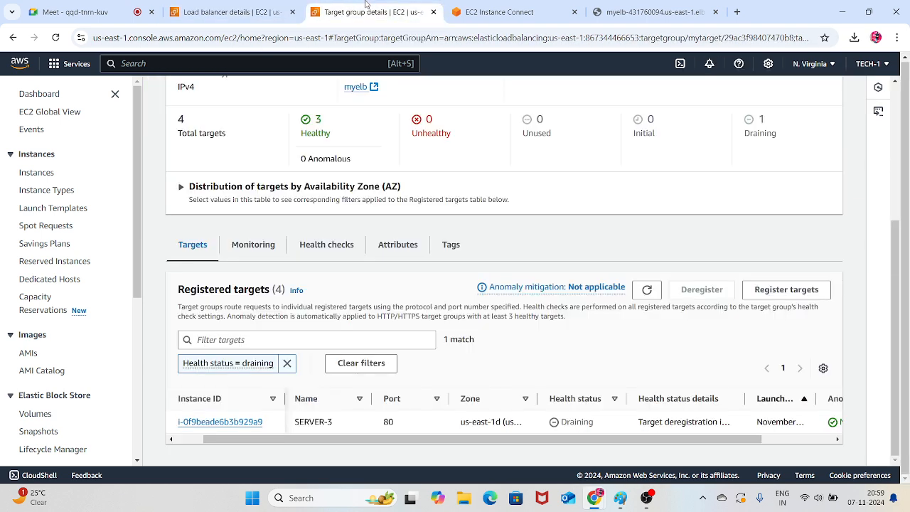
left_click(497, 12)
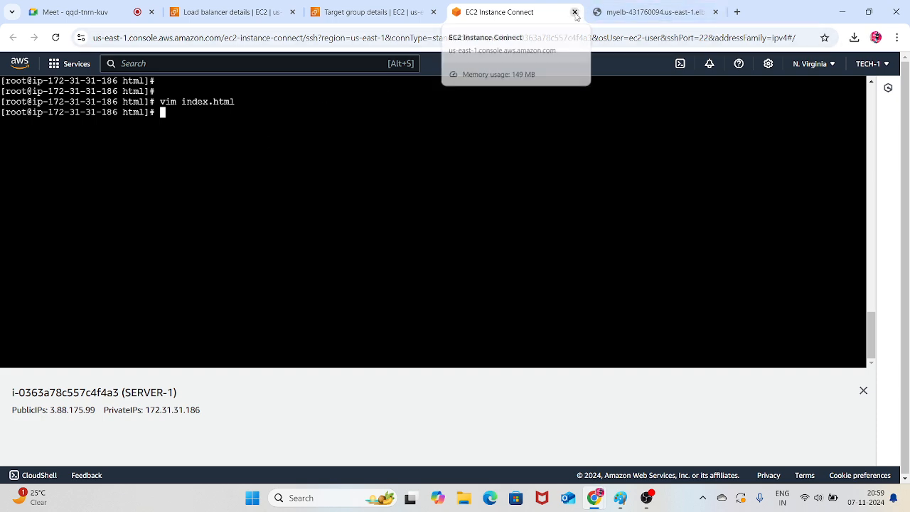
left_click(228, 12)
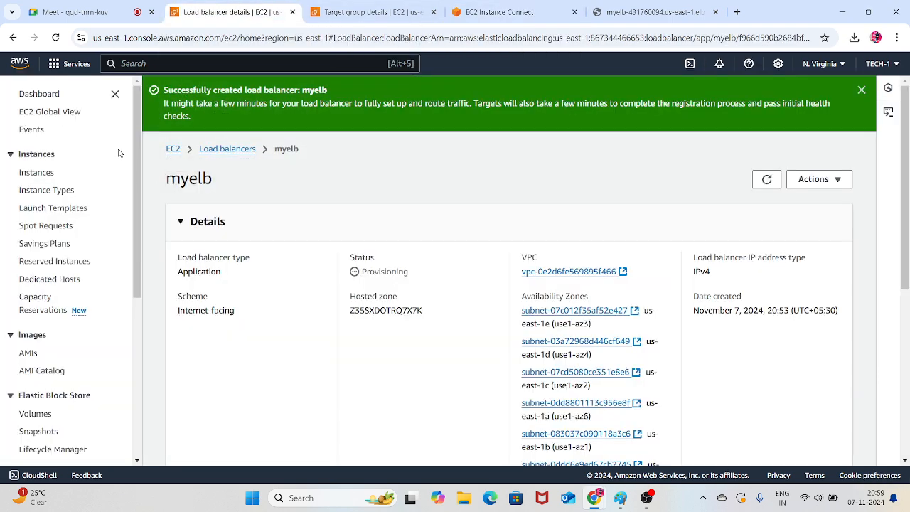
left_click(46, 176)
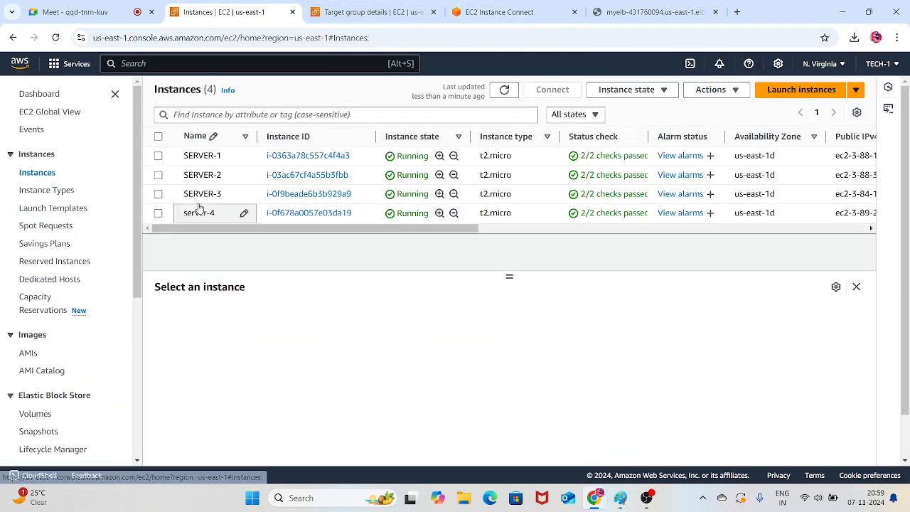
left_click(158, 195)
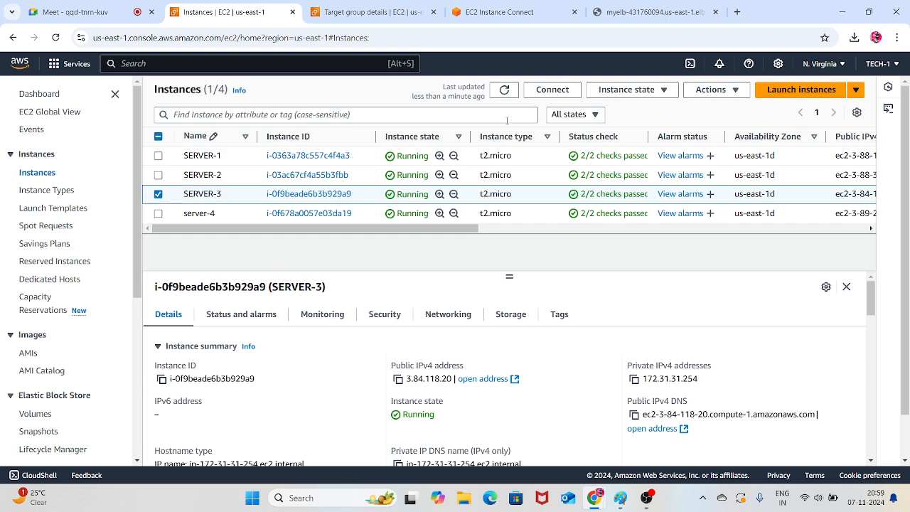
left_click(576, 95)
scroll(434, 262, "down", 3)
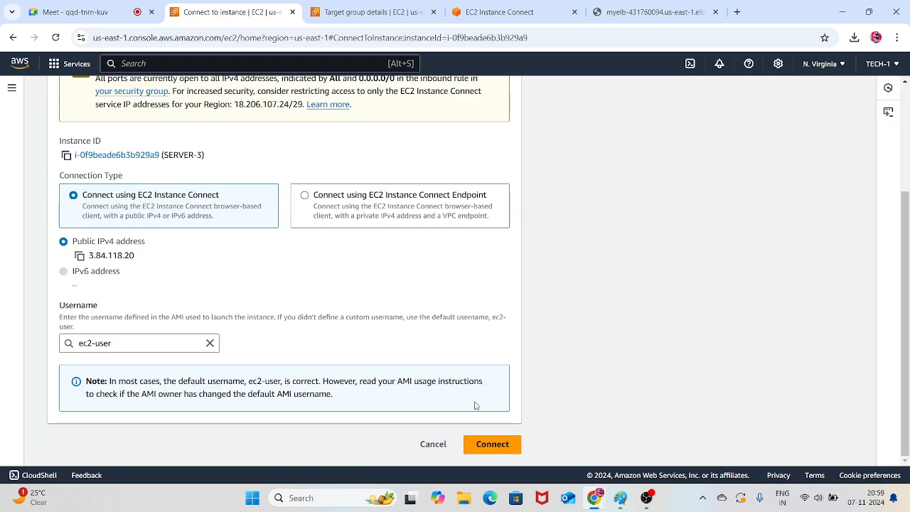
left_click(492, 445)
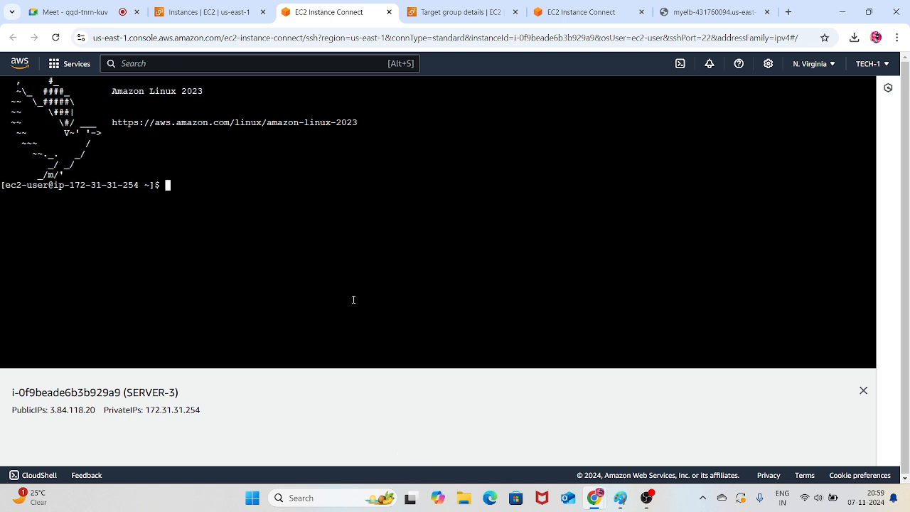
Switch to a root shell with sudo -i and change to the /var/www/html/ directory
type("sudo -i")
key("Return")
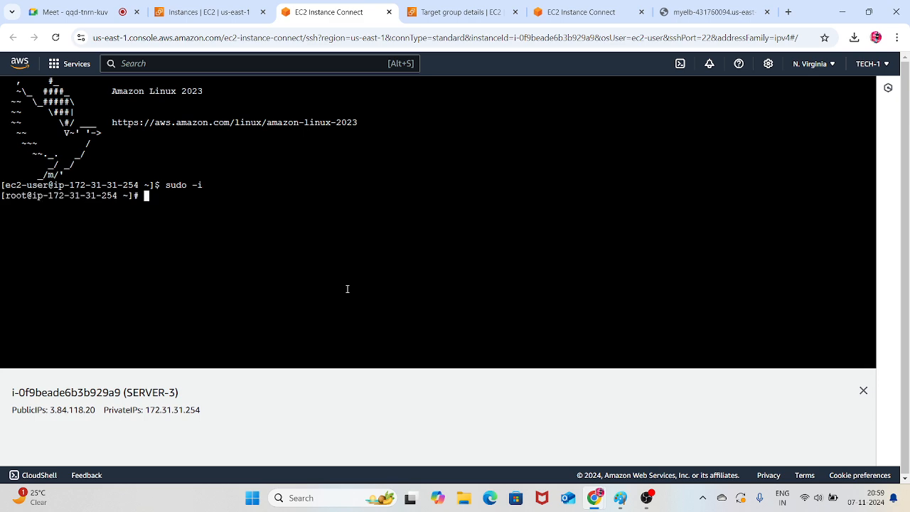
type("cd /var/www/html/")
key("Return")
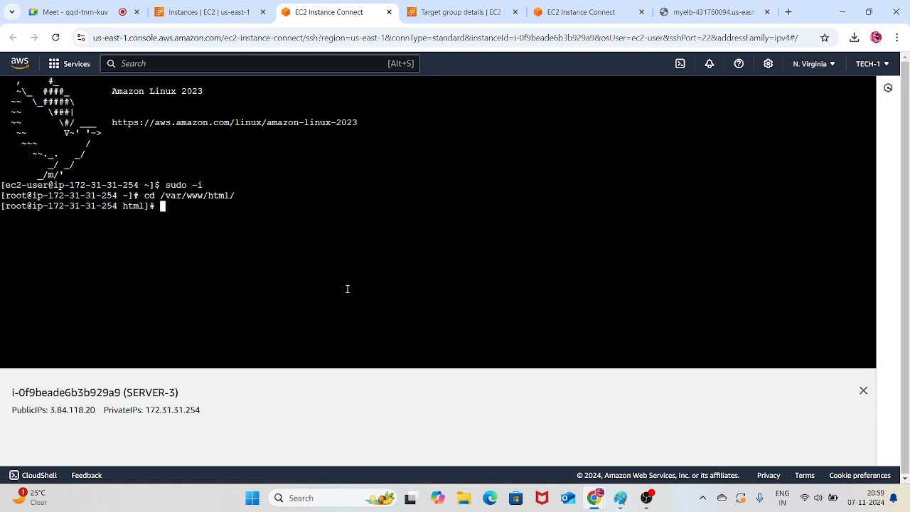
List the contents of SERVER-3's web root directory and repeat the listing
type("ls")
key("Return")
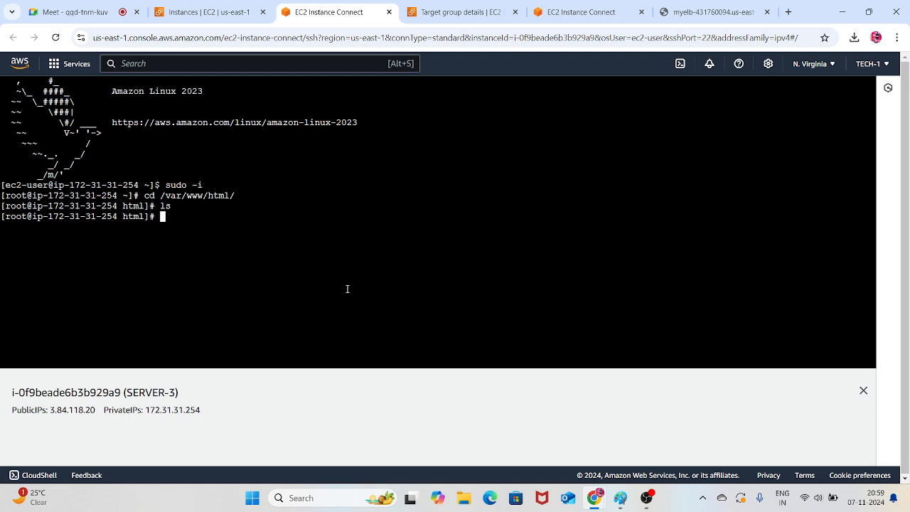
type("ls")
key("Return")
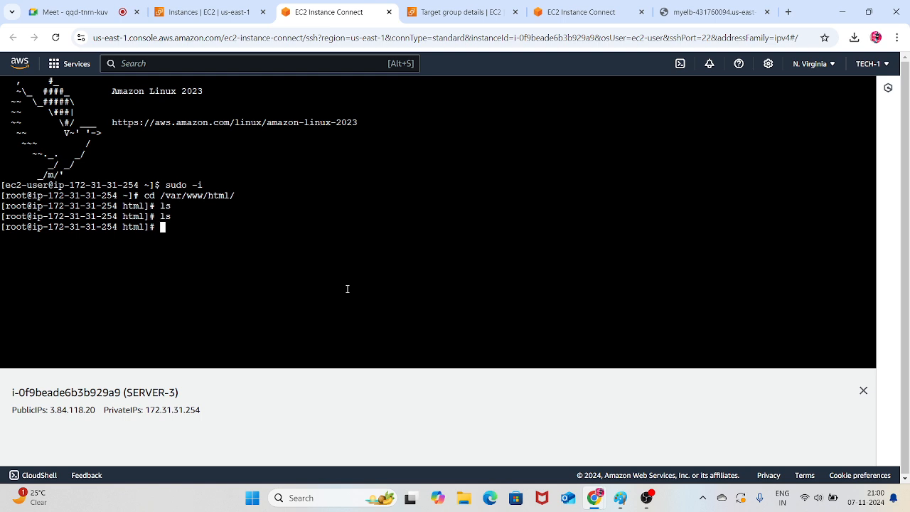
Open a new index.html file in vim in SERVER-3's web root
type("vim index.html")
key("Return")
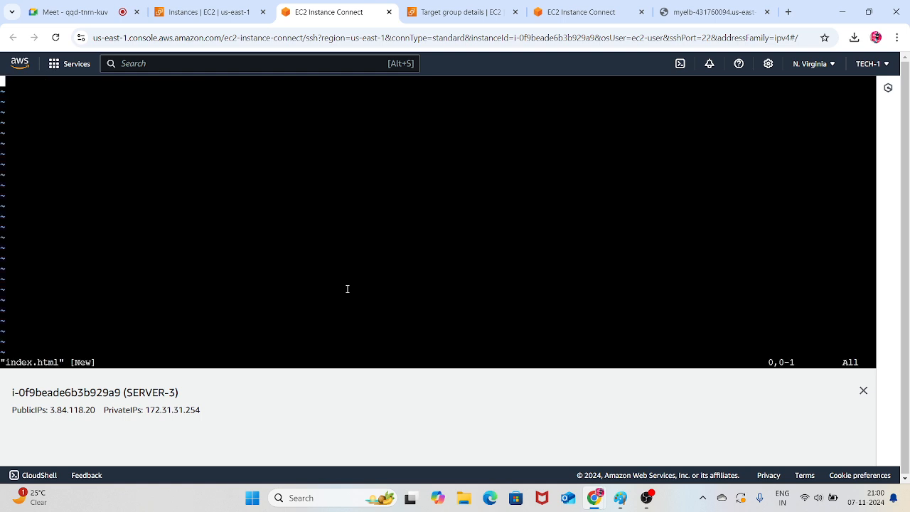
Search Google in a new browser tab for "html sample code template"
left_click(784, 10)
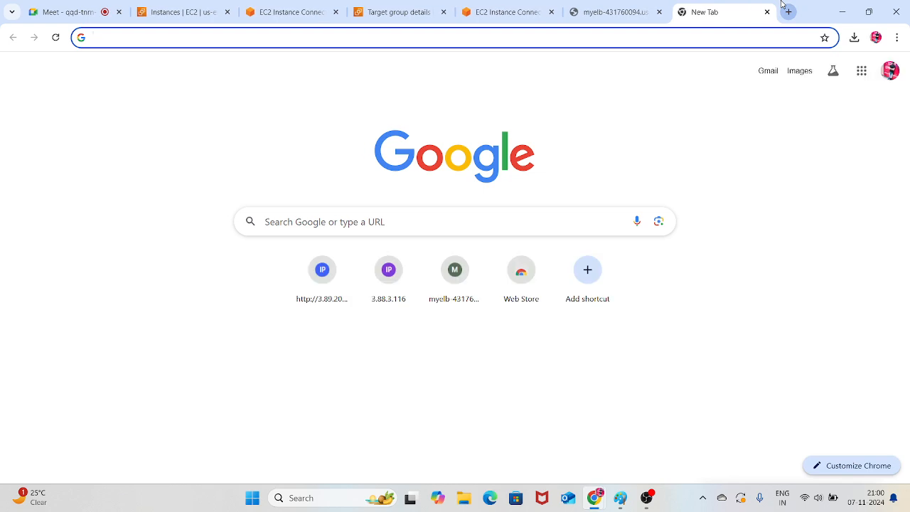
type("html")
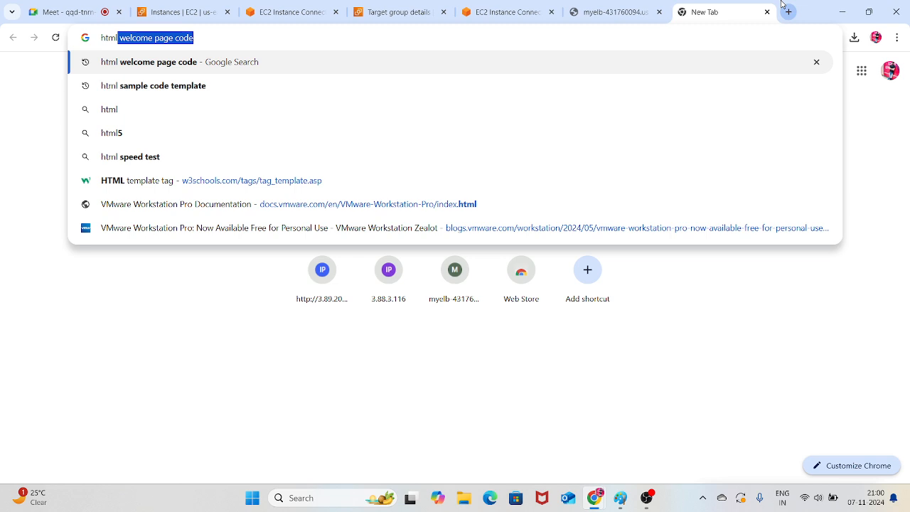
key("Down")
key("Return")
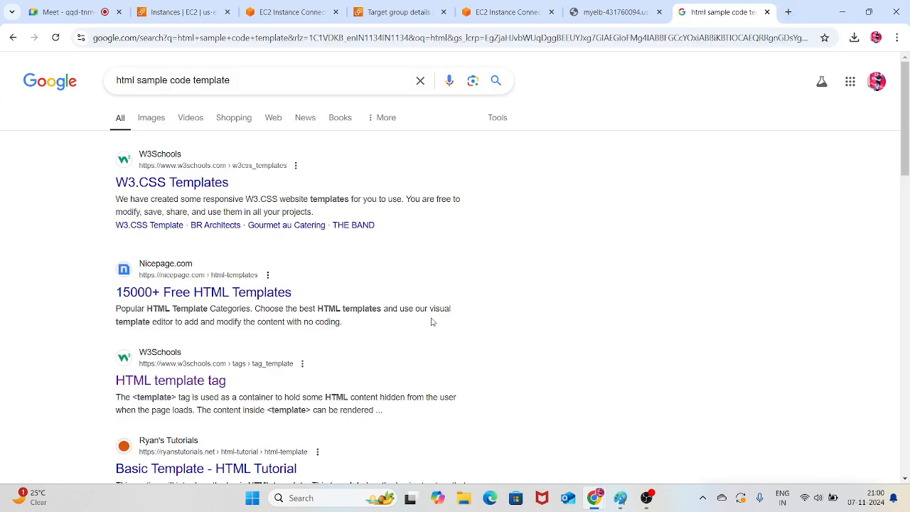
Open the Ryan's Tutorials "Basic Template - HTML Tutorial" result and copy the complete template.html code
left_click(274, 297)
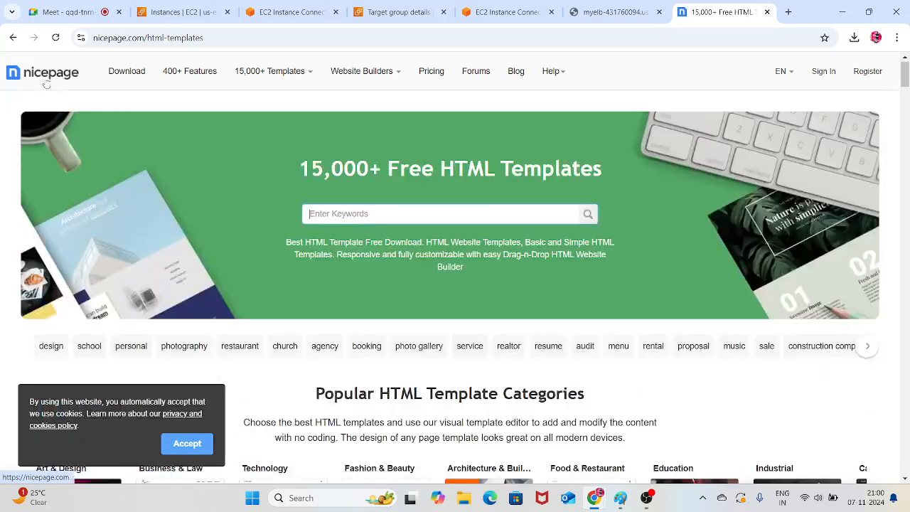
left_click(13, 37)
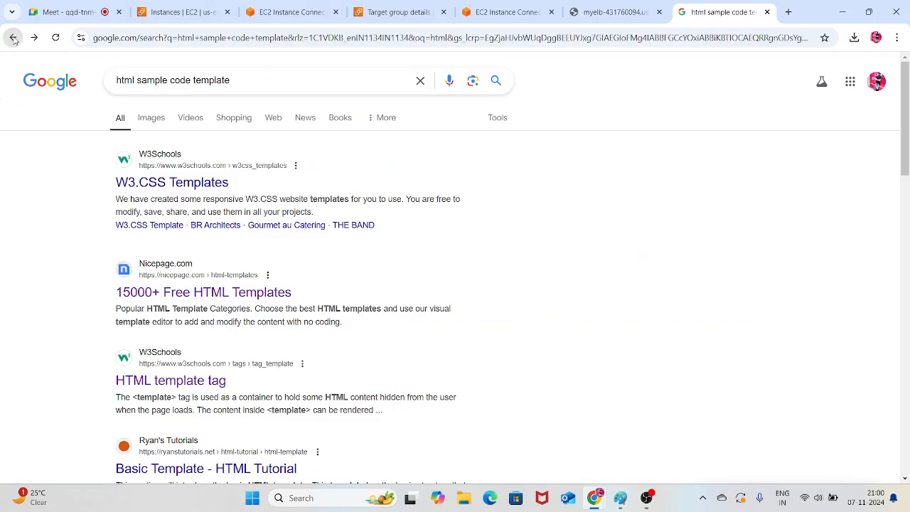
scroll(217, 277, "down", 2)
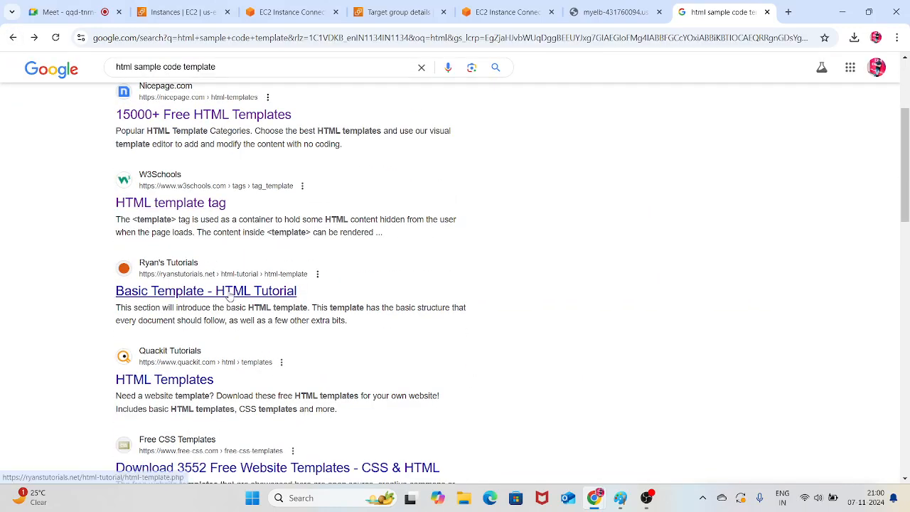
left_click(230, 296)
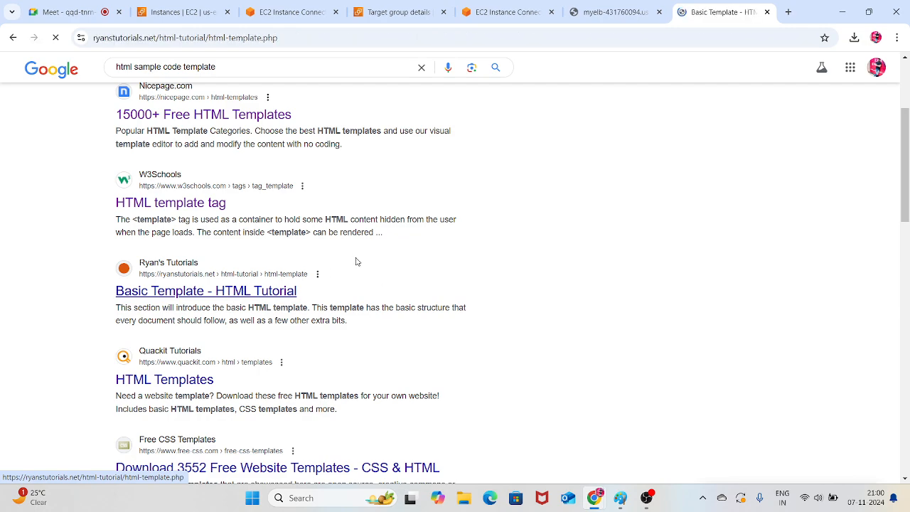
scroll(357, 256, "down", 3)
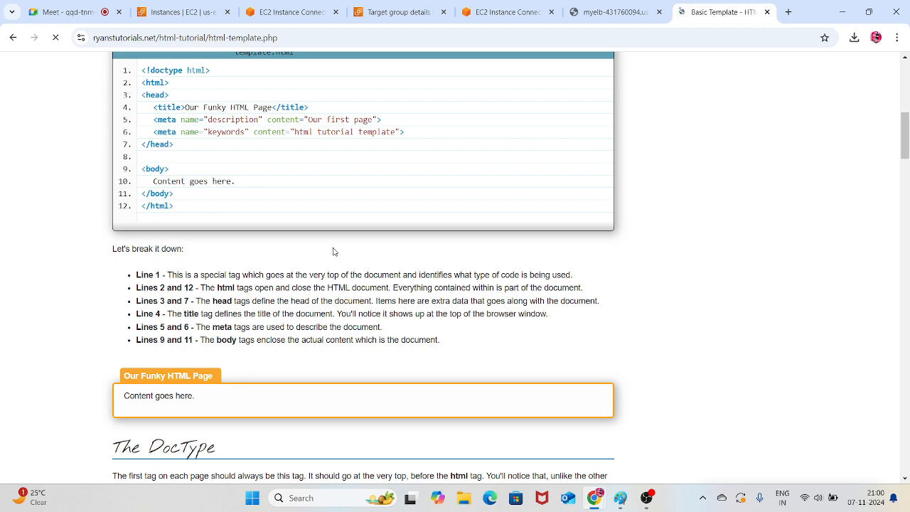
left_click_drag(197, 245, 99, 96)
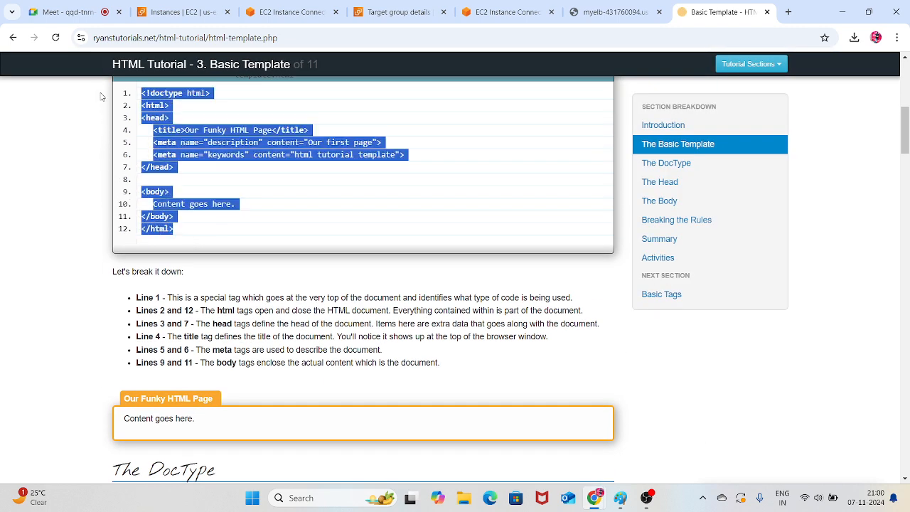
Return to the SERVER-3 terminal session and paste the copied HTML template into index.html in insert mode
left_click(413, 6)
left_click(501, 10)
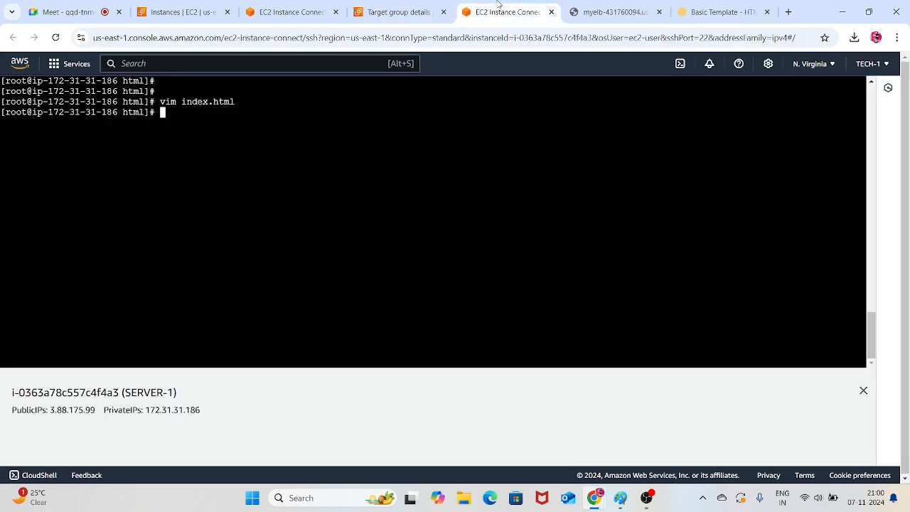
left_click(398, 12)
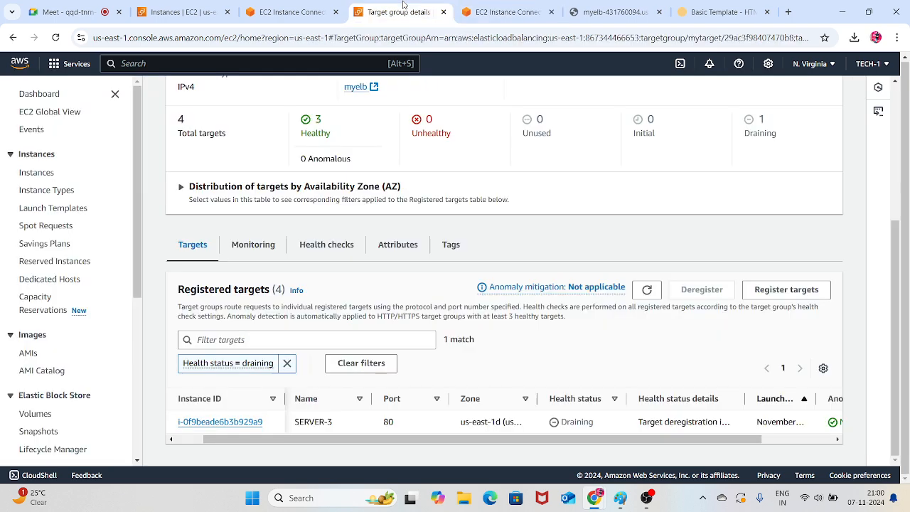
left_click(291, 11)
key("i")
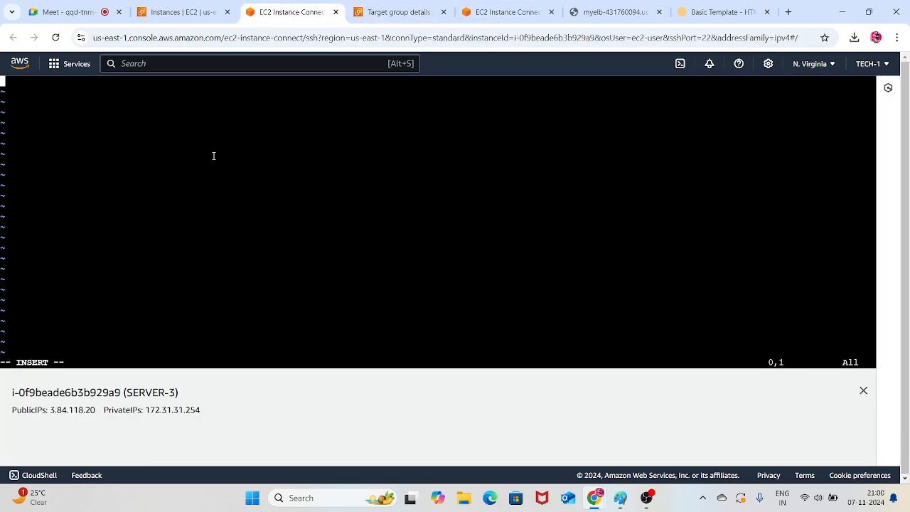
right_click(199, 149)
left_click(237, 283)
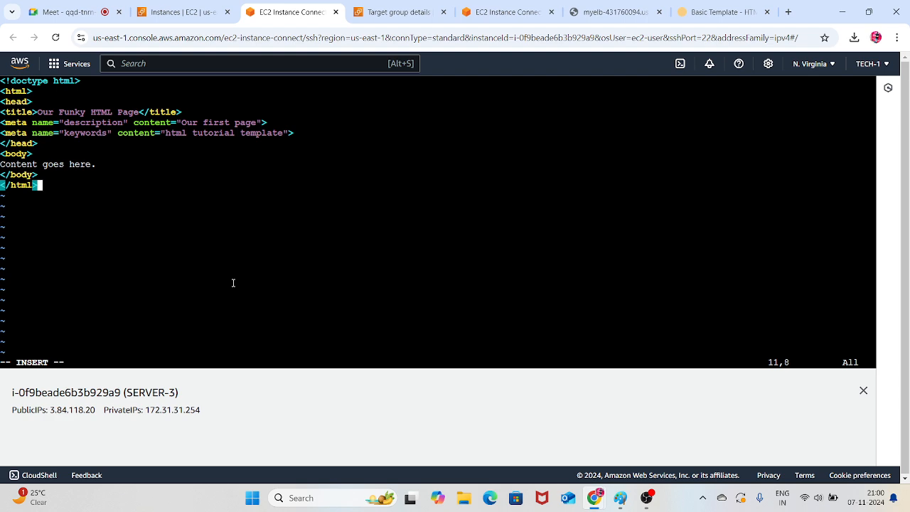
Save index.html and quit vim with :wq!
key("Escape")
type(":wq!")
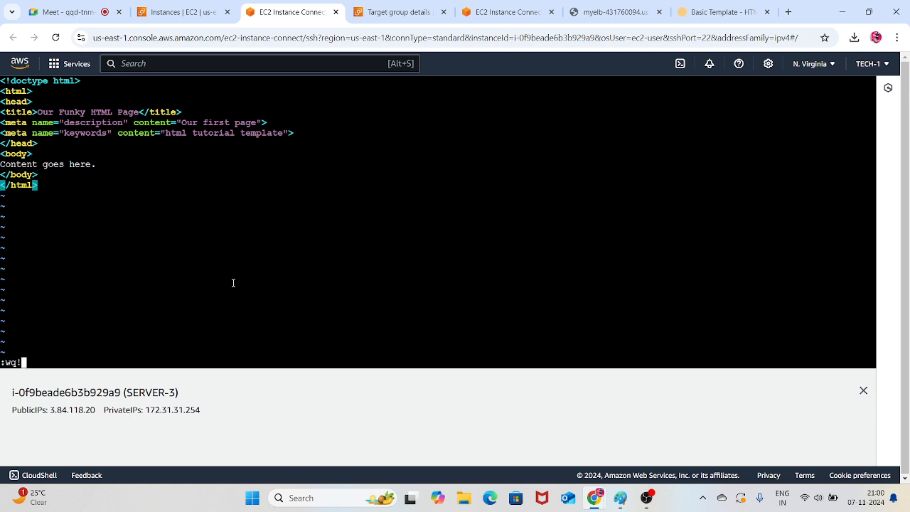
key("Return")
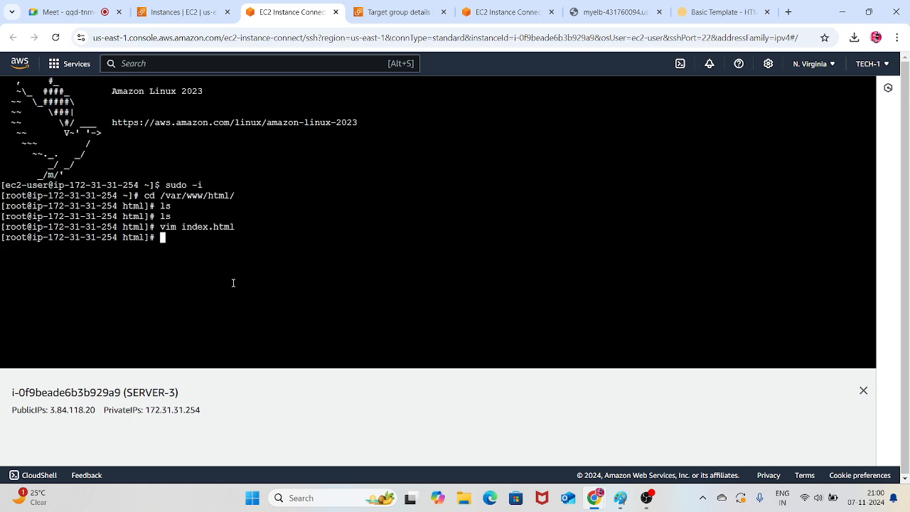
Copy SERVER-3's public IP 3.84.118.20, load it in a new browser tab and reload the page
left_click_drag(97, 410, 49, 411)
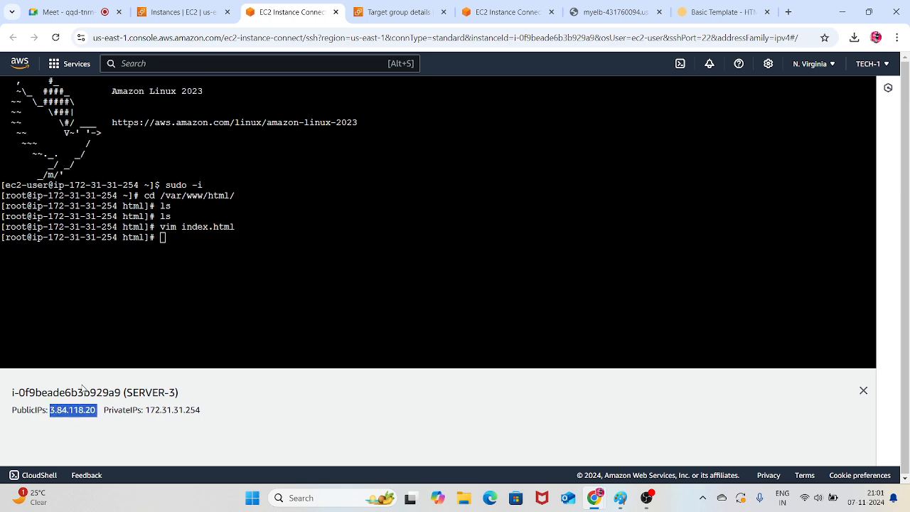
left_click(787, 12)
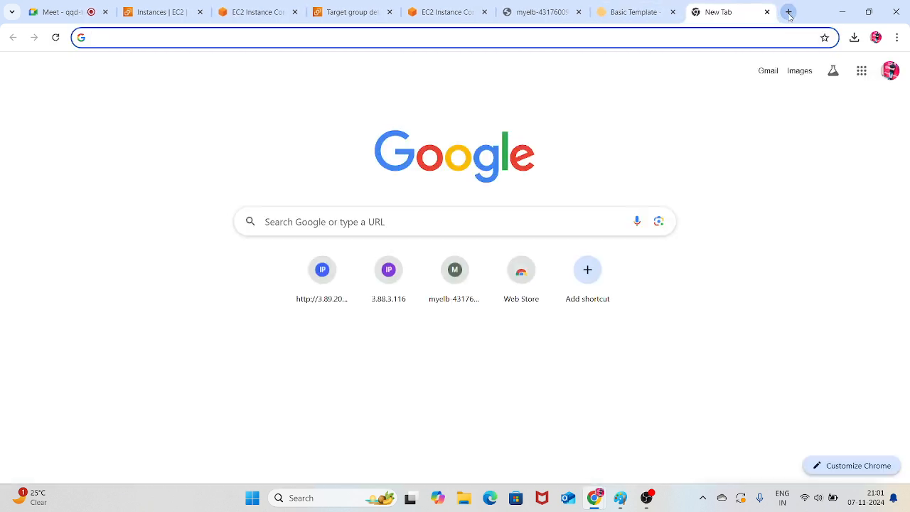
type("3.84.118.20")
key("Return")
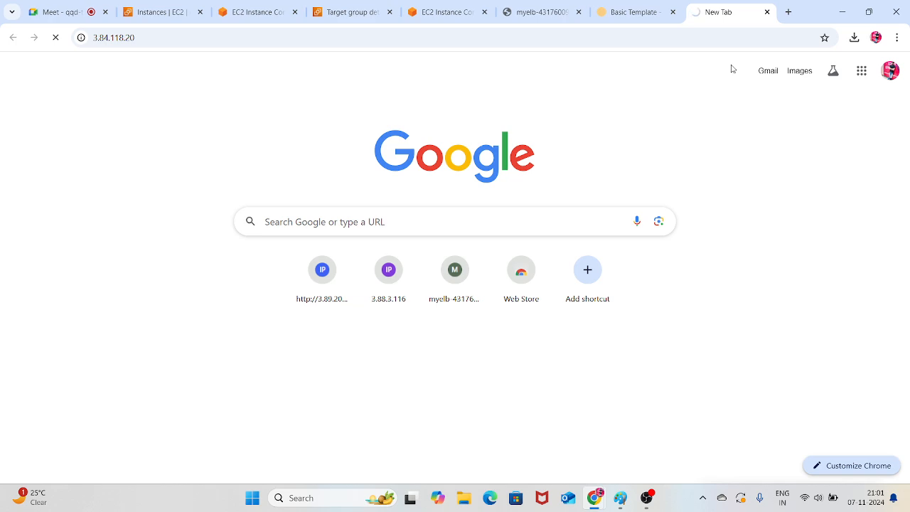
key("F5")
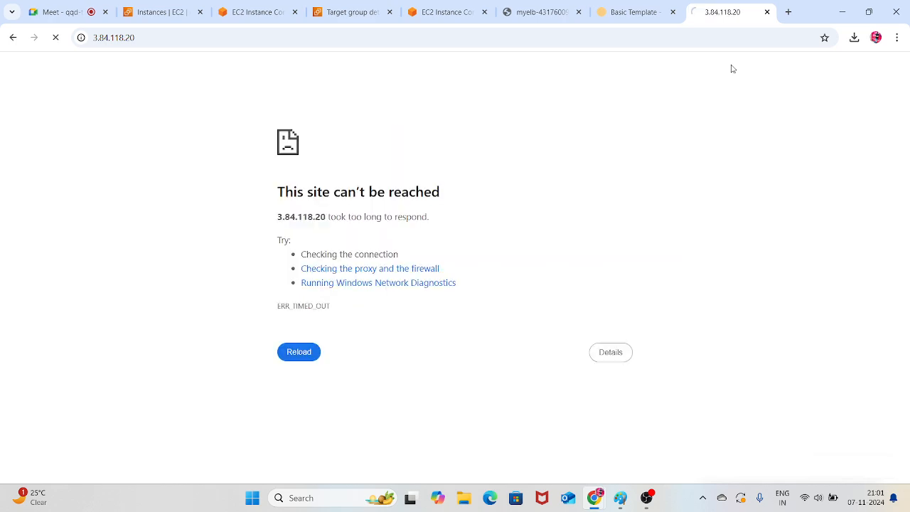
Check the 3.84.118.20 page again and go back to the SERVER-3 terminal session
left_click(650, 9)
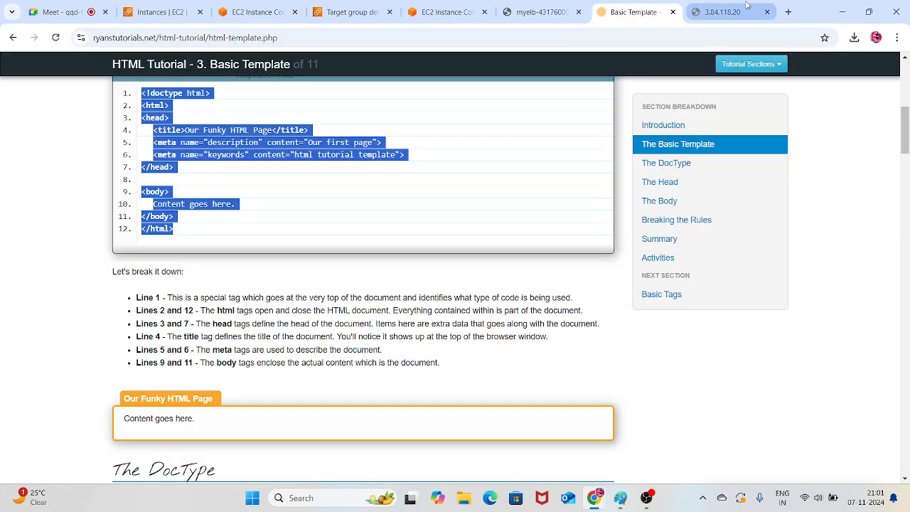
left_click(723, 7)
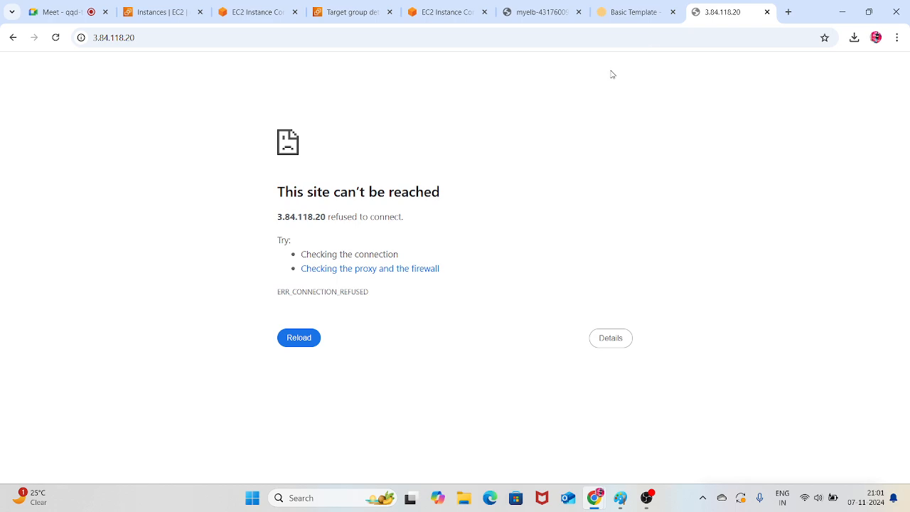
left_click(264, 5)
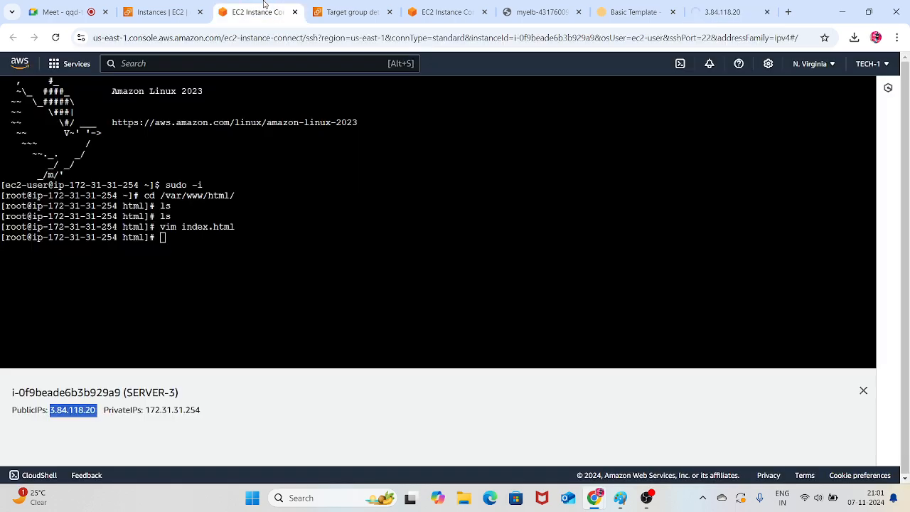
Open SERVER-3's instance details, go to its launch-wizard-1 security group and open the inbound rules for editing
left_click(162, 12)
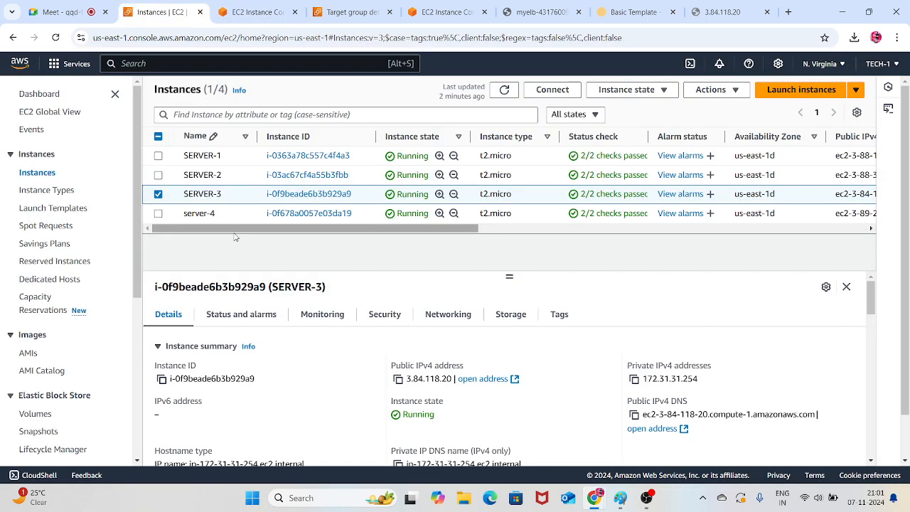
left_click(318, 195)
scroll(318, 199, "down", 3)
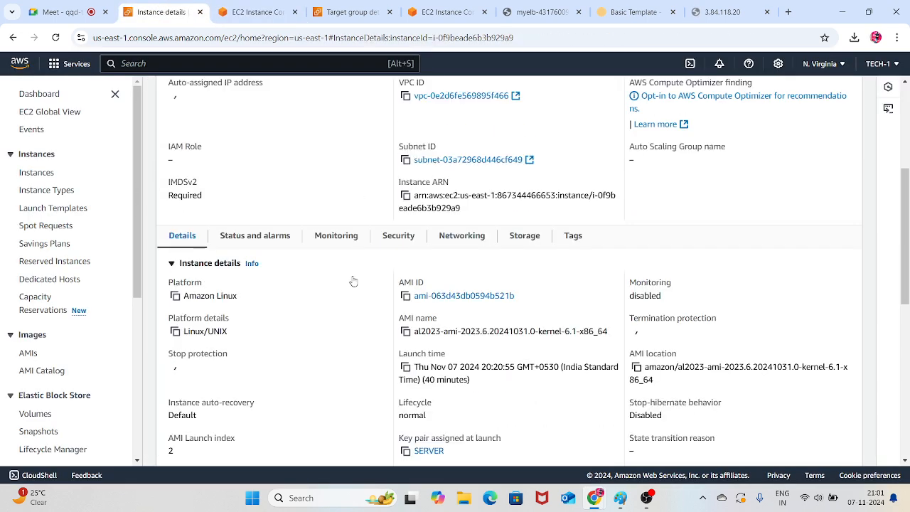
left_click(399, 235)
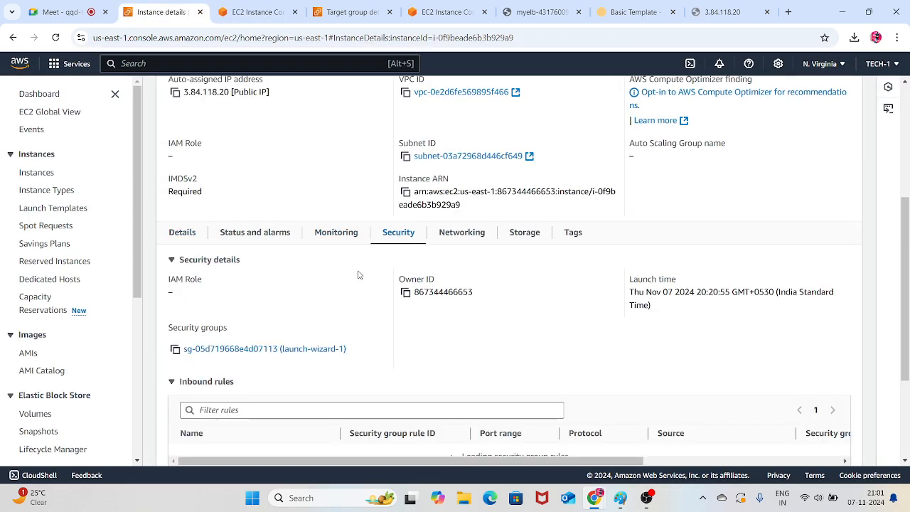
scroll(355, 274, "down", 2)
left_click(283, 236)
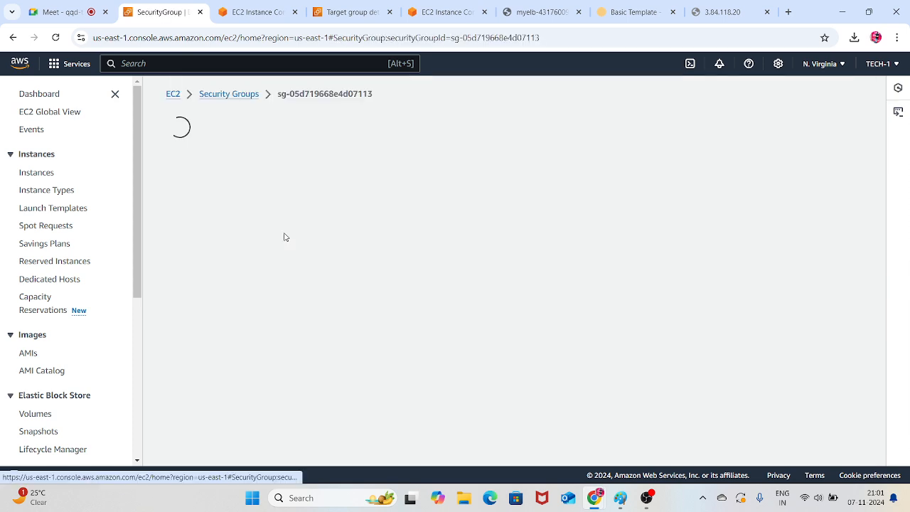
scroll(341, 257, "down", 1)
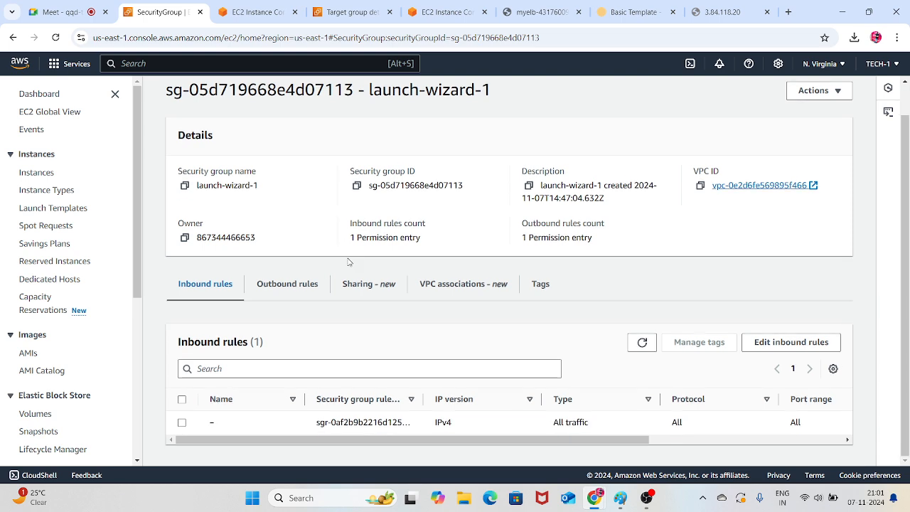
left_click(791, 344)
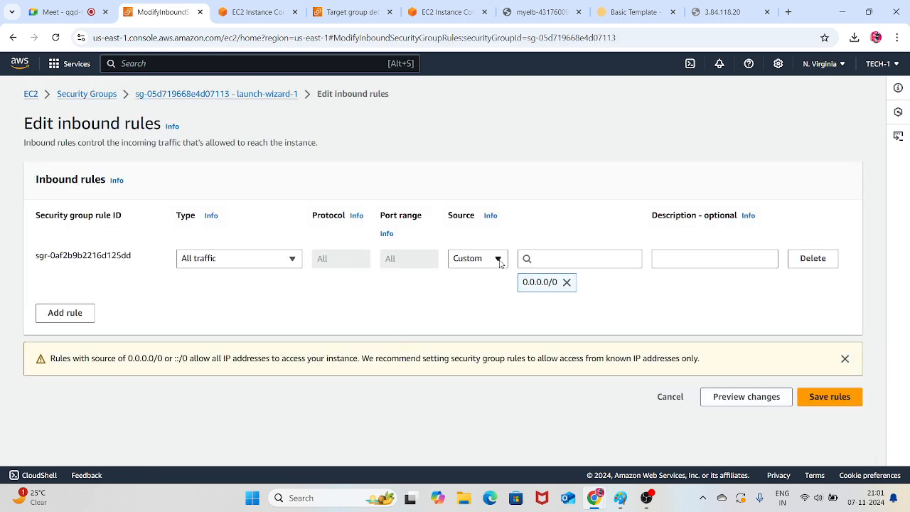
Replace the existing All traffic inbound rule with an SSH rule whose source is Anywhere-IPv4
left_click(831, 259)
left_click(64, 260)
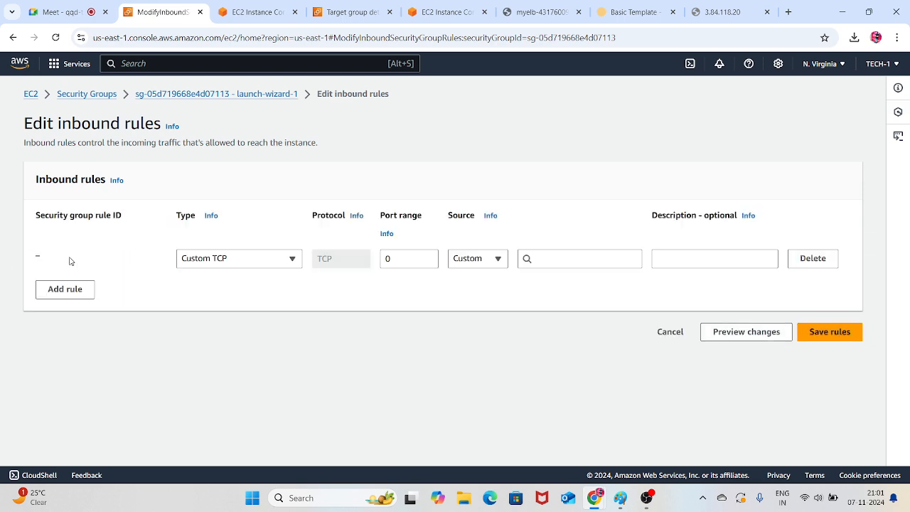
left_click(271, 260)
scroll(220, 329, "down", 3)
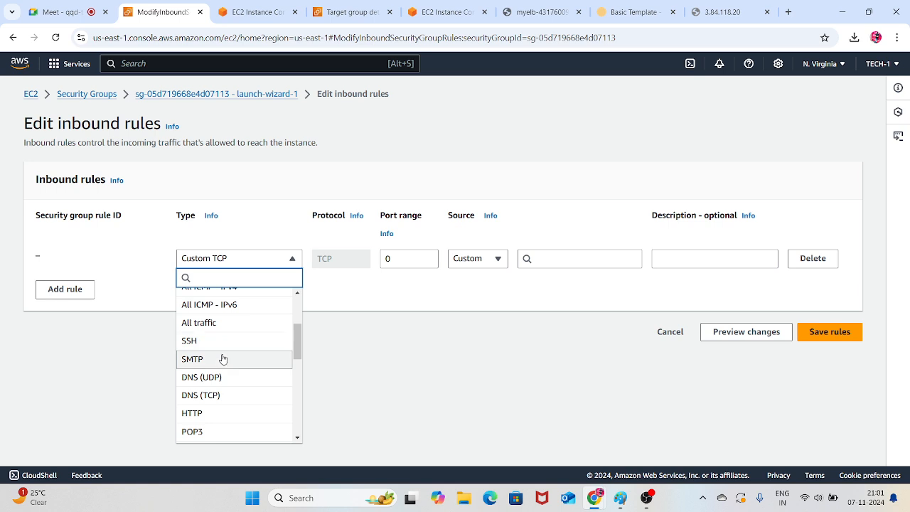
left_click(207, 346)
left_click(479, 261)
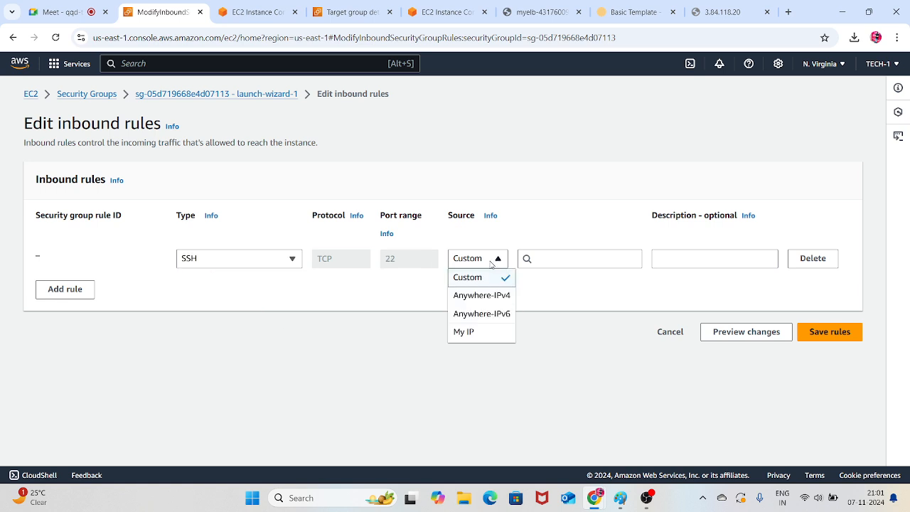
left_click(478, 294)
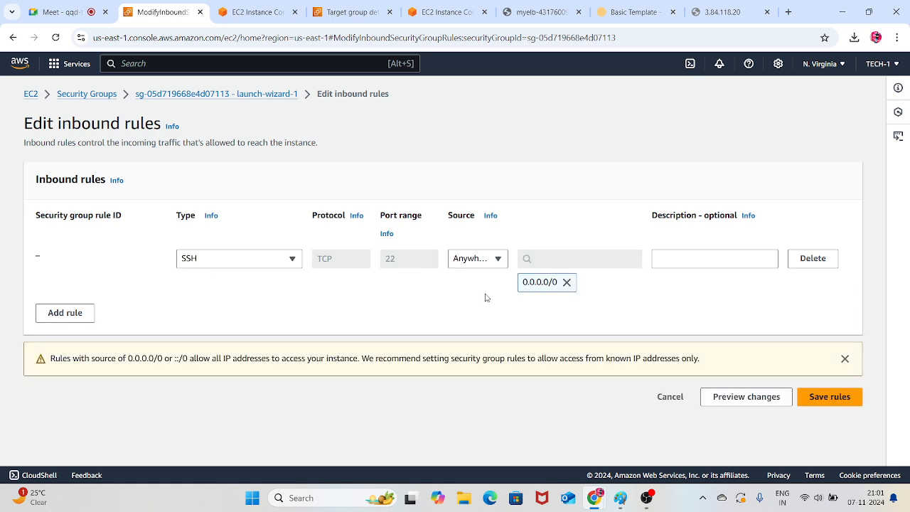
Add a second inbound rule allowing All traffic from Anywhere-IPv4 and save the rules
left_click(74, 317)
left_click(202, 307)
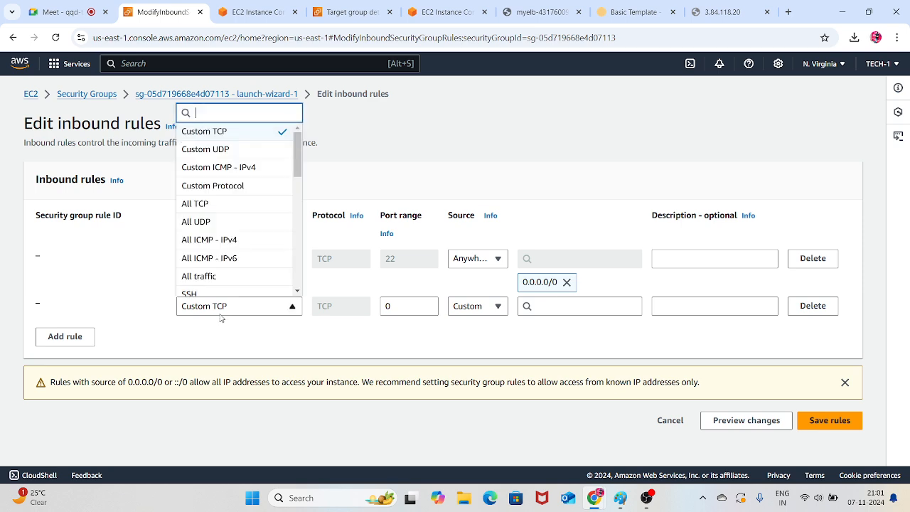
left_click(207, 275)
left_click(496, 307)
left_click(481, 343)
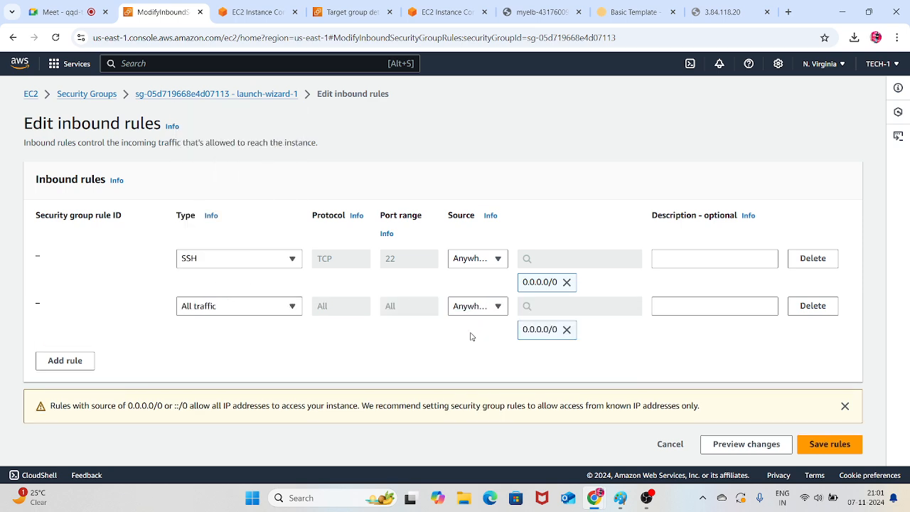
left_click(824, 442)
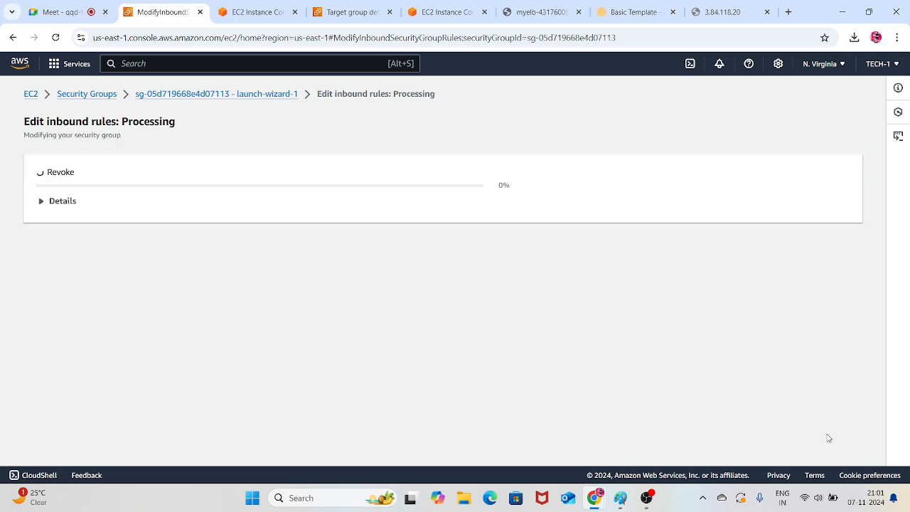
Go to the 3.84.118.20 browser tab and reload the page to test the connection
left_click(719, 12)
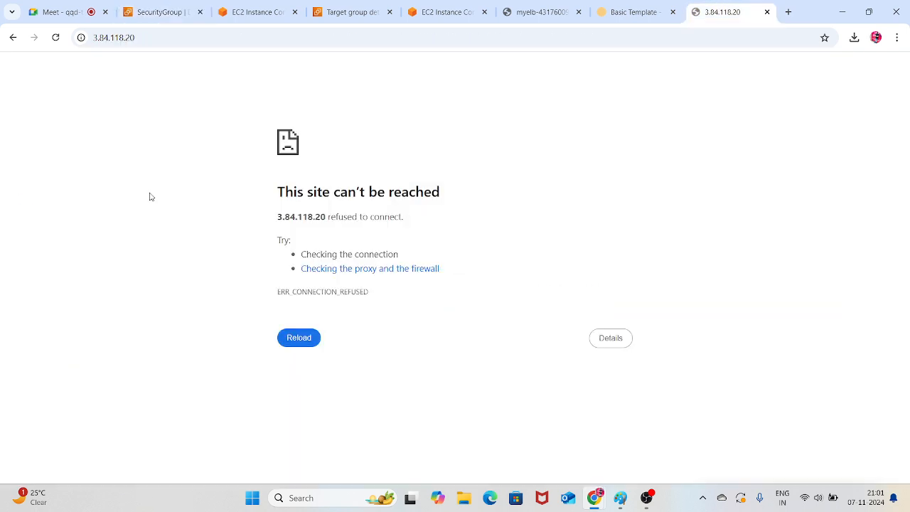
left_click(56, 39)
key("F5")
Return to the SERVER-3 terminal session and list the contents of /var/www/html with ls
left_click(241, 10)
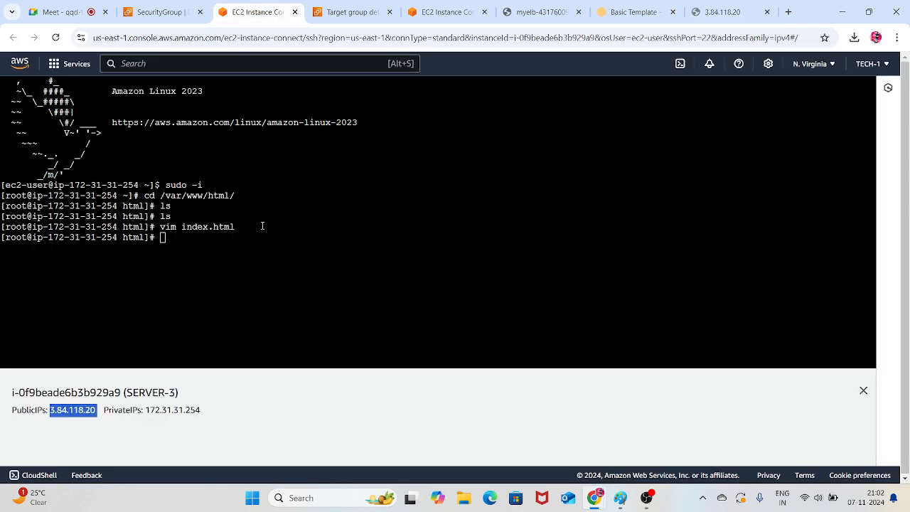
left_click(287, 266)
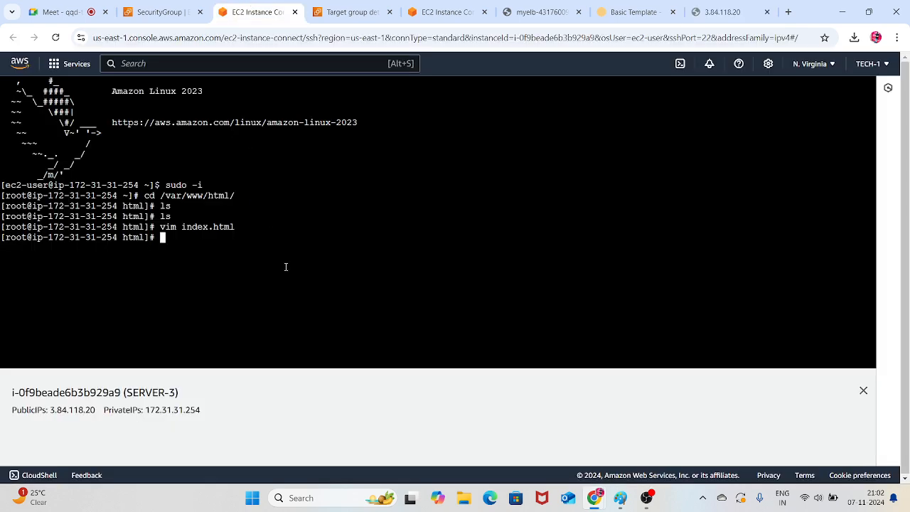
type("ls")
key("Return")
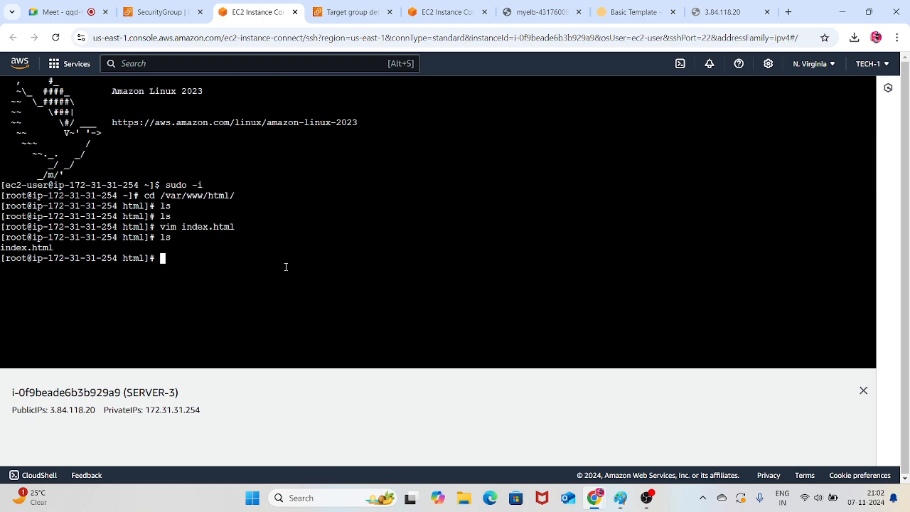
Delete everything in /var/www/html with rm -rf * and list the directory to check it
type("rm -rf*")
key("Return")
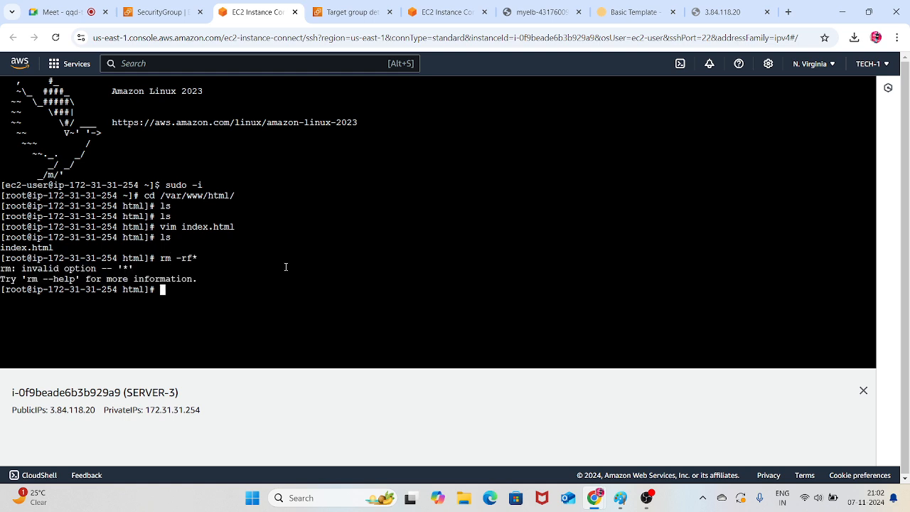
key("Up")
key("Left")
key("Return")
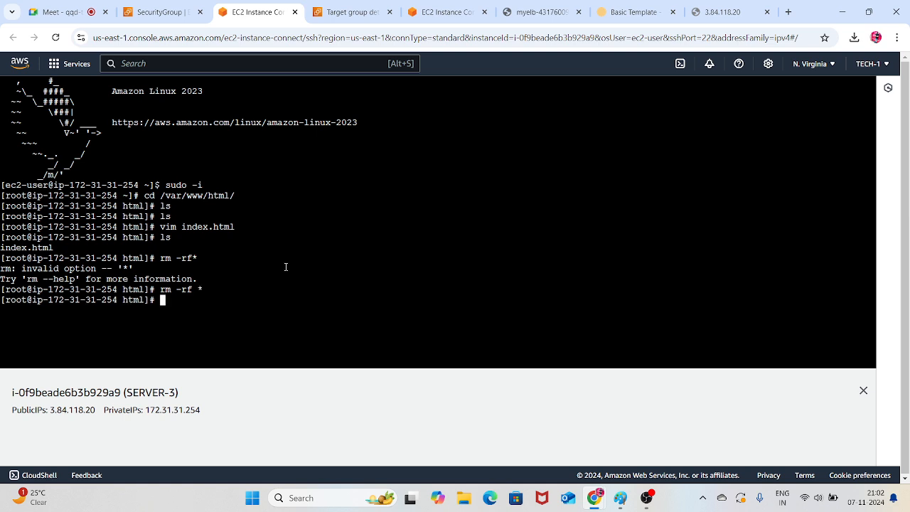
type("ls")
key("Return")
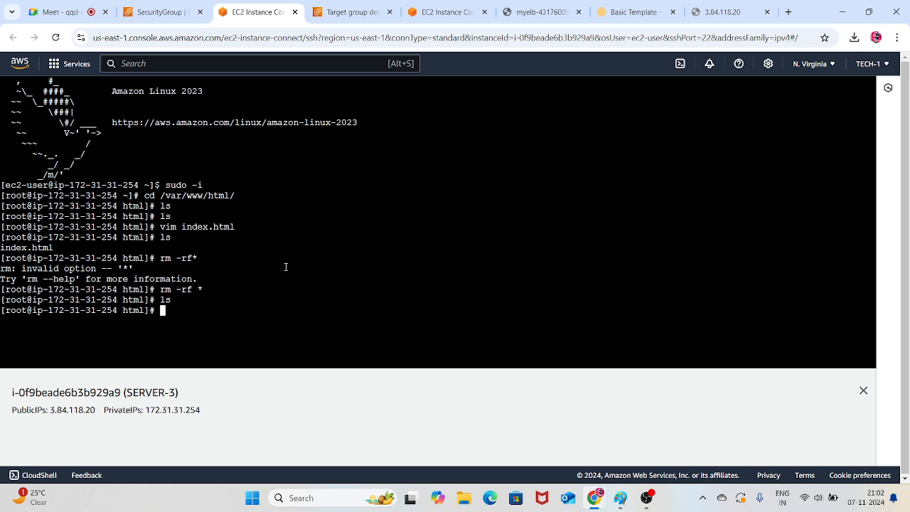
Create a new index.html in vim and enter the text "welcome to all aws elb-3" in insert mode
type("vim index.html")
key("Return")
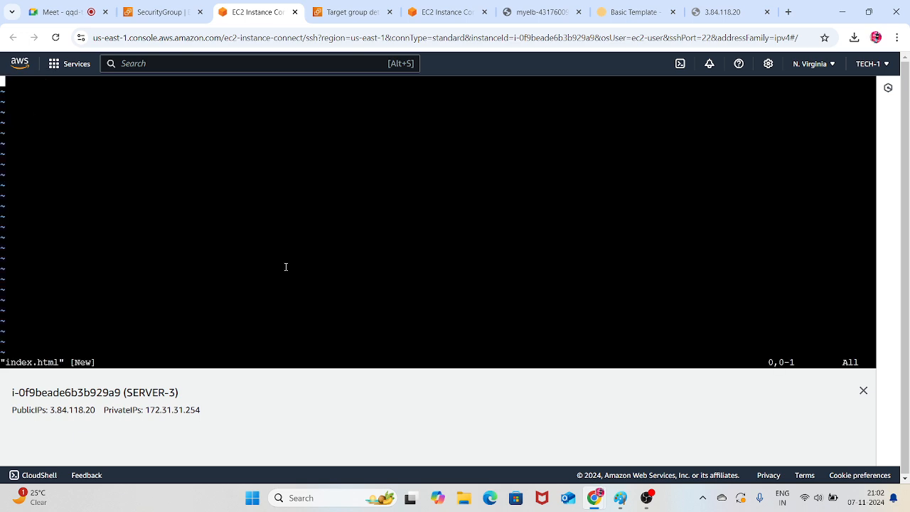
type("i")
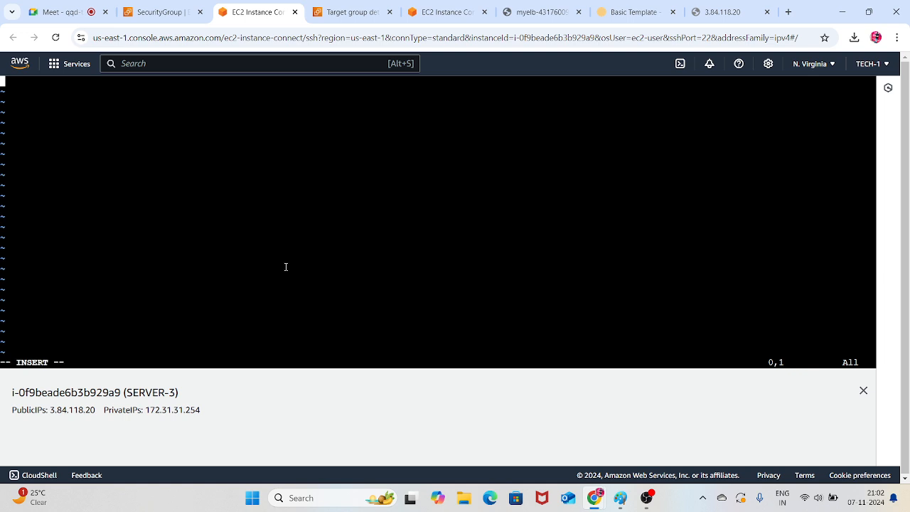
type("welcome to all aws elb")
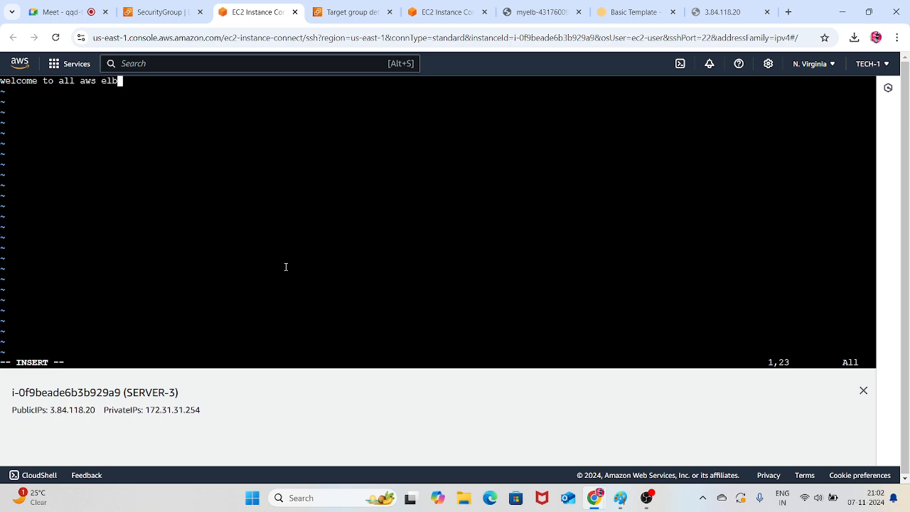
type("-3")
Leave insert mode, then write the new index.html and exit vim with :wq!
key("Escape")
type(":wq!")
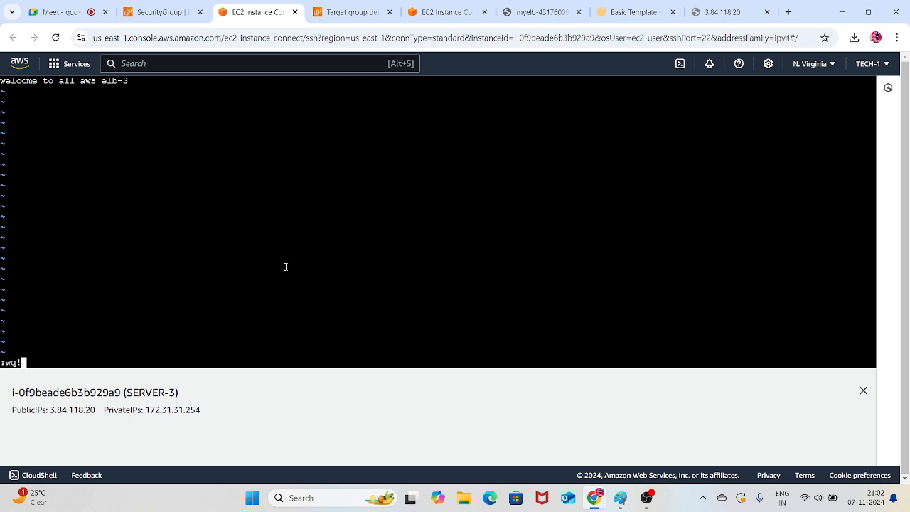
key("Return")
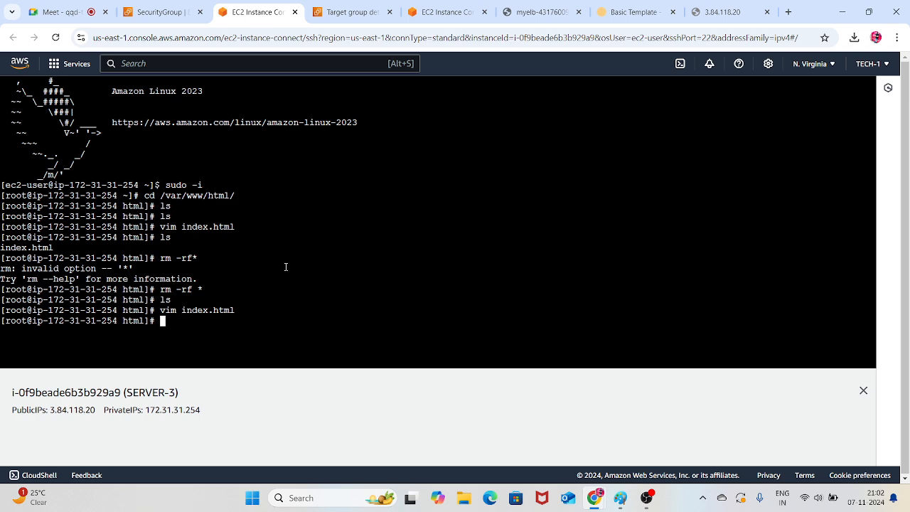
Reload the page at 3.84.118.20 with the new index.html in place and return to the SERVER-3 terminal
left_click(714, 12)
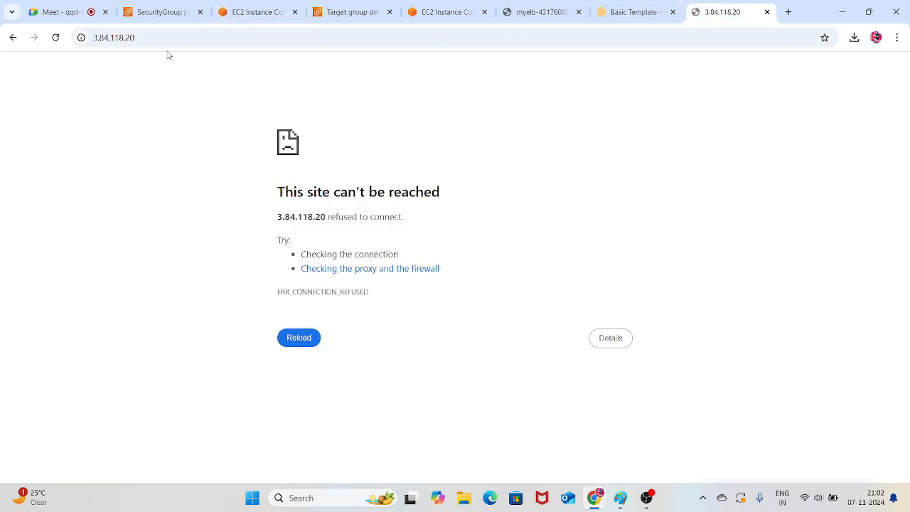
left_click(56, 38)
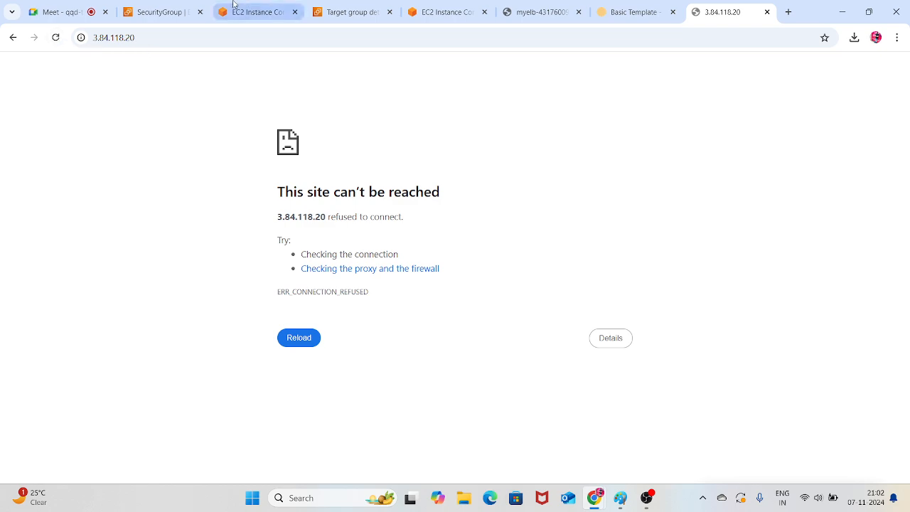
left_click(256, 12)
Change to root's home directory with cd and clear the terminal screen
type("cd")
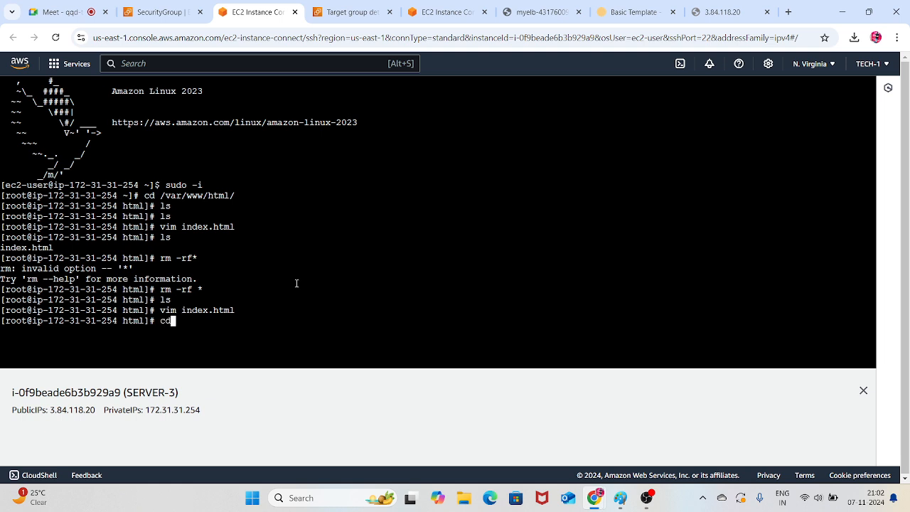
key("Return")
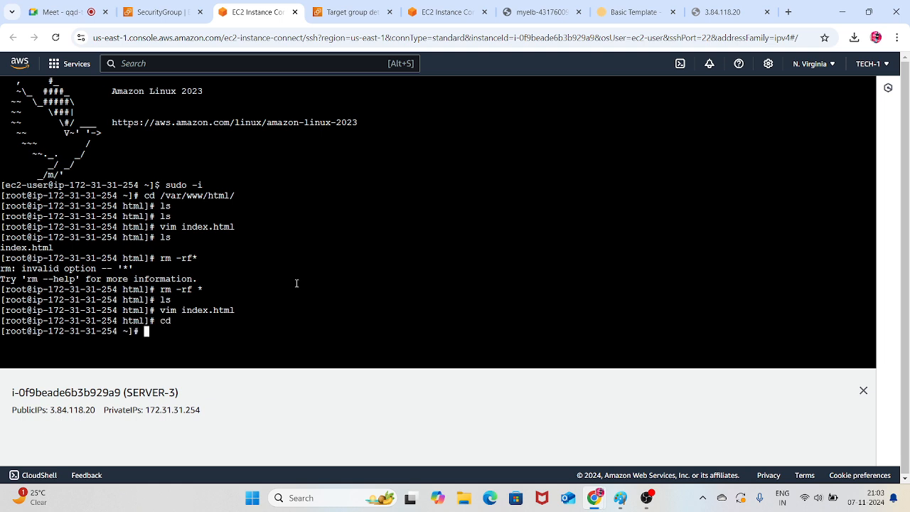
key("ctrl+l")
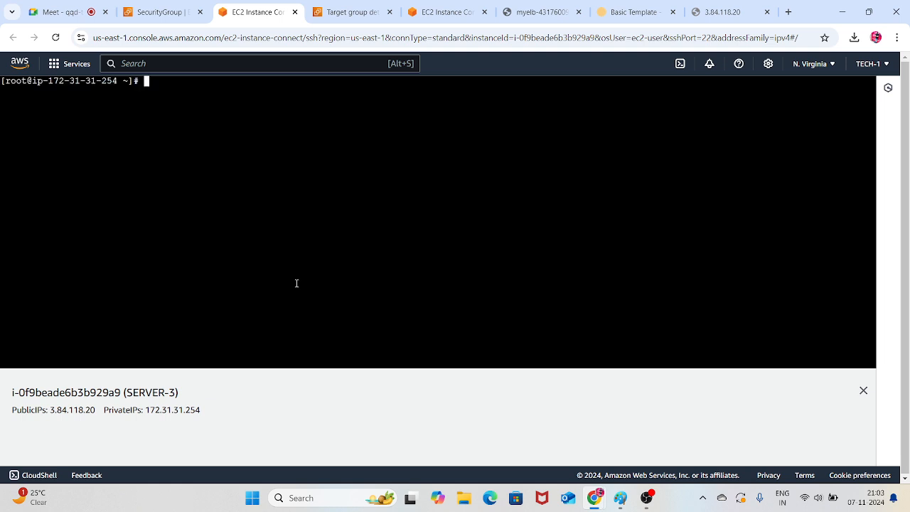
key("Return")
key("Return")
Uninstall the Apache web server from SERVER-3 with yum remove httpd -y
type("yum ")
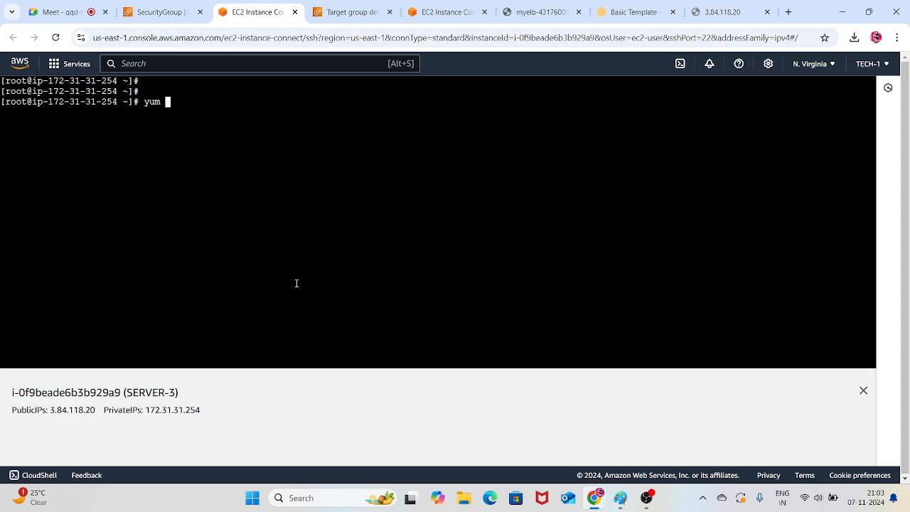
type("remove httpd -y")
key("Return")
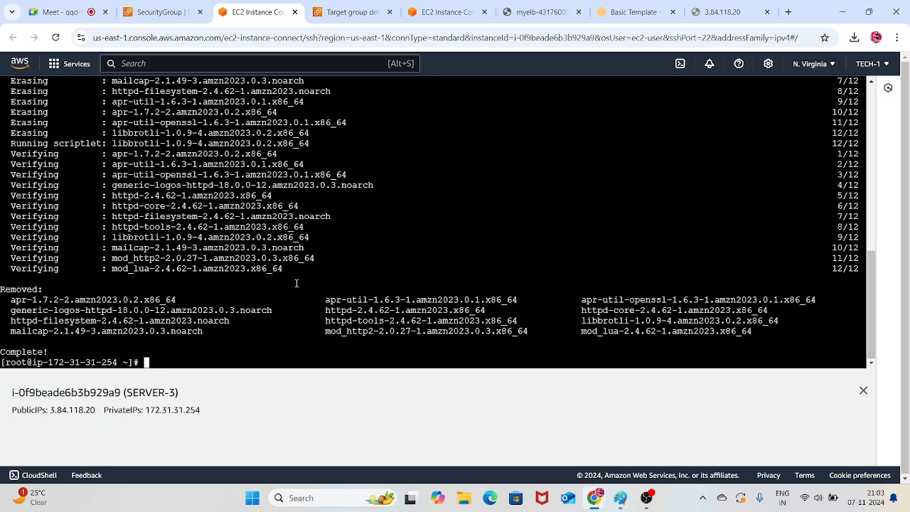
Reinstall the Apache web server with yum install httpd and accept the installation with y
type("yum install httpd")
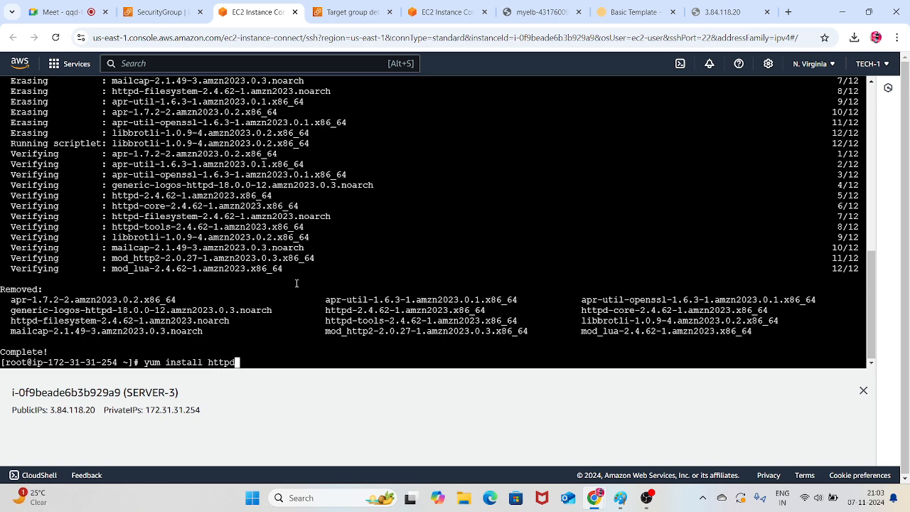
key("Return")
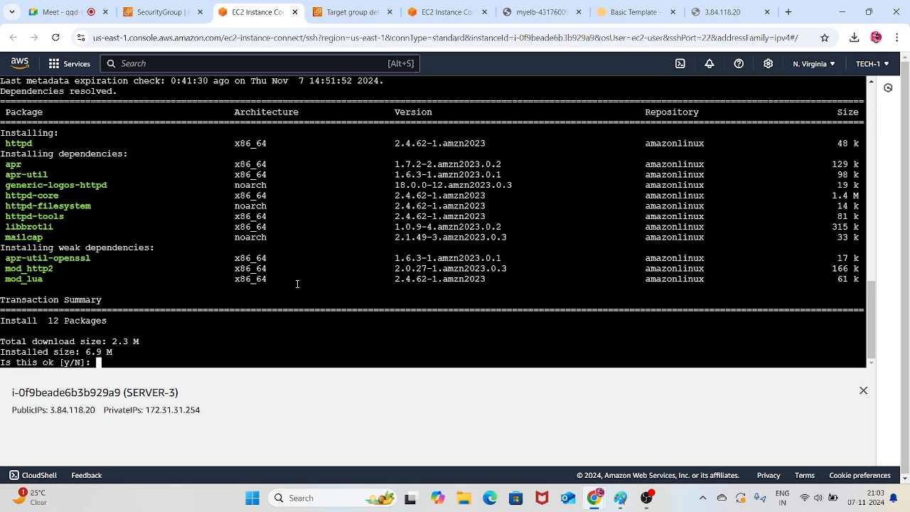
type("y")
key("Return")
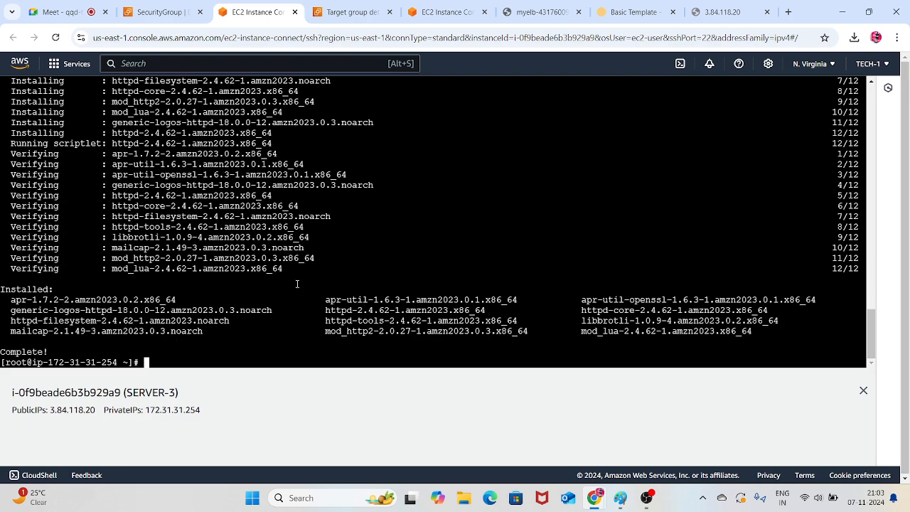
Enable the httpd service to start at boot with systemctl enable httpd
type("systemctl enable ht")
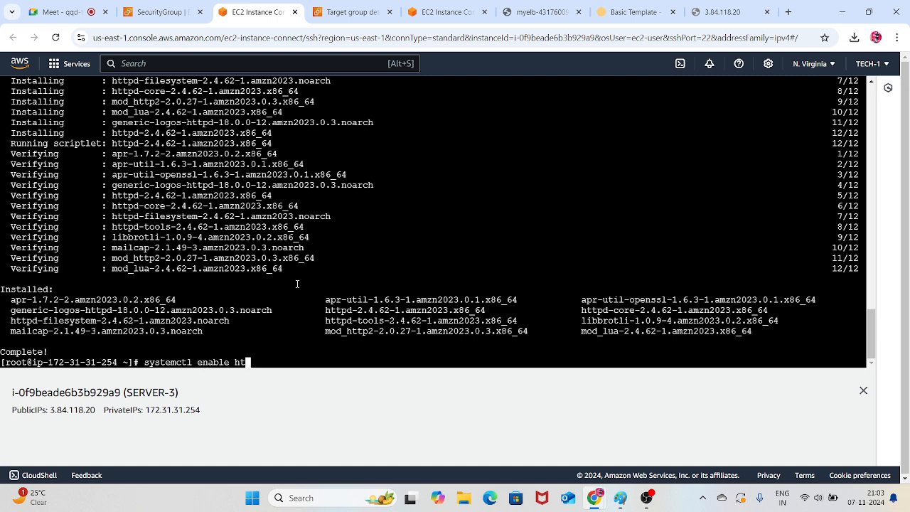
type("tpd")
key("Return")
Start the Apache web server with systemctl start httpd
key("Up")
key("Left")
key("Left")
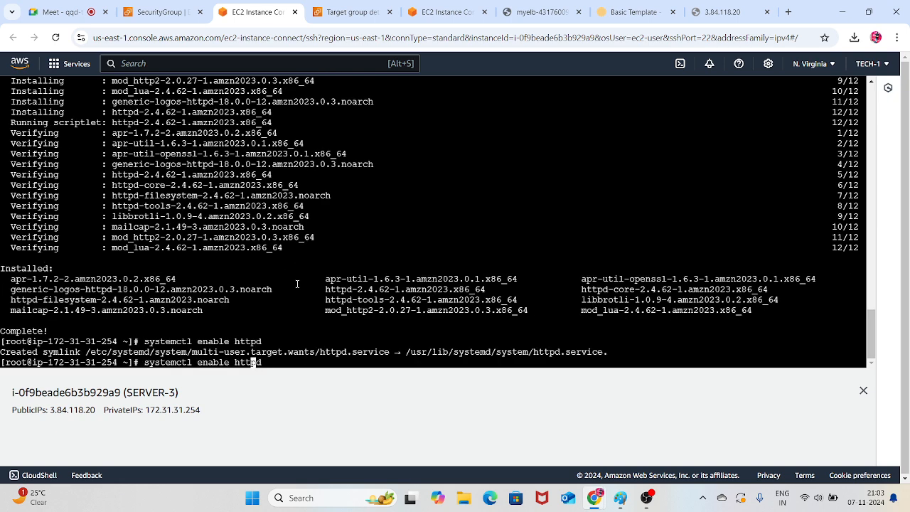
key("Left")
key("Left")
key("Left")
key("Left")
key("BackSpace")
key("BackSpace")
key("BackSpace")
key("BackSpace")
key("BackSpace")
key("BackSpace")
type("start")
key("Return")
Change to /var/www/html/, list its files and show the contents of index.html
type("cd /")
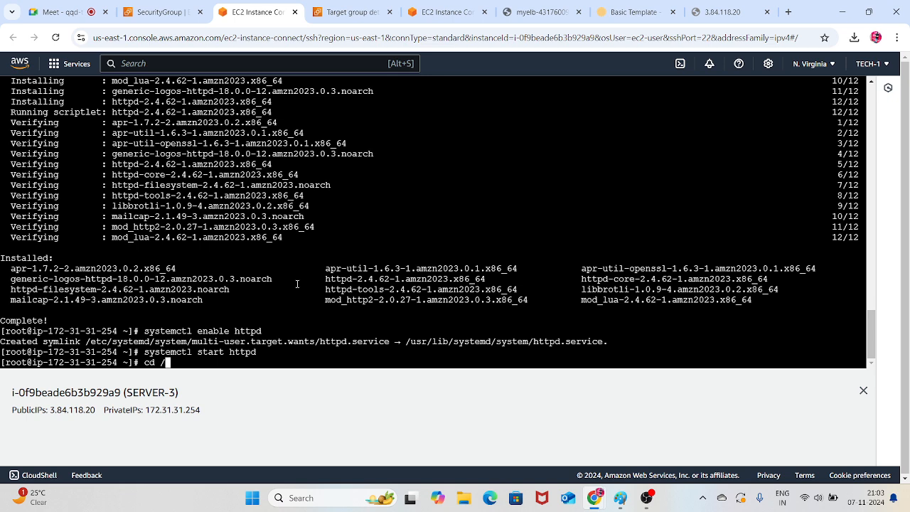
type("var/www/html/")
key("Return")
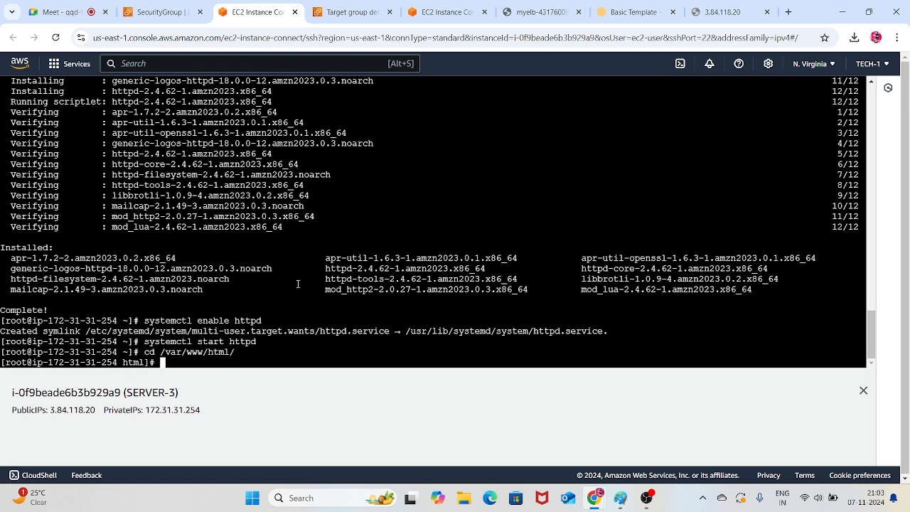
type("ls")
key("Return")
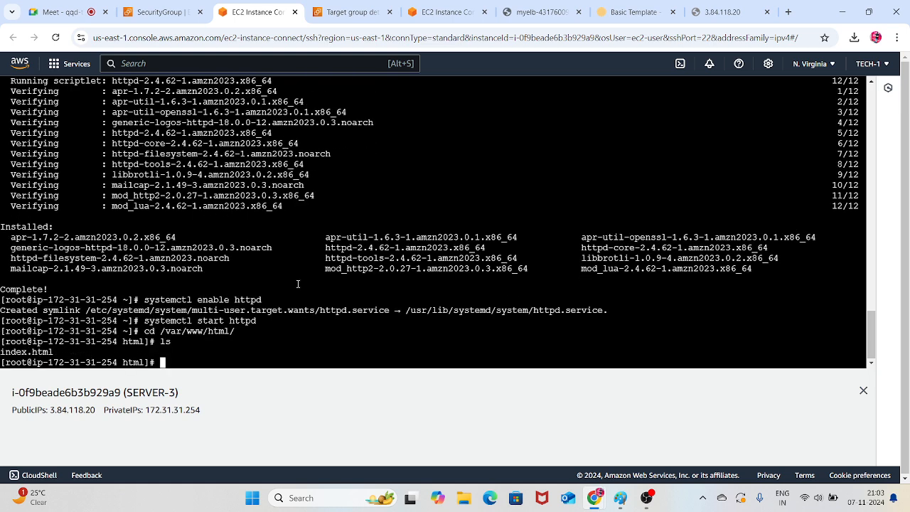
type("cat i")
key("Tab")
key("Return")
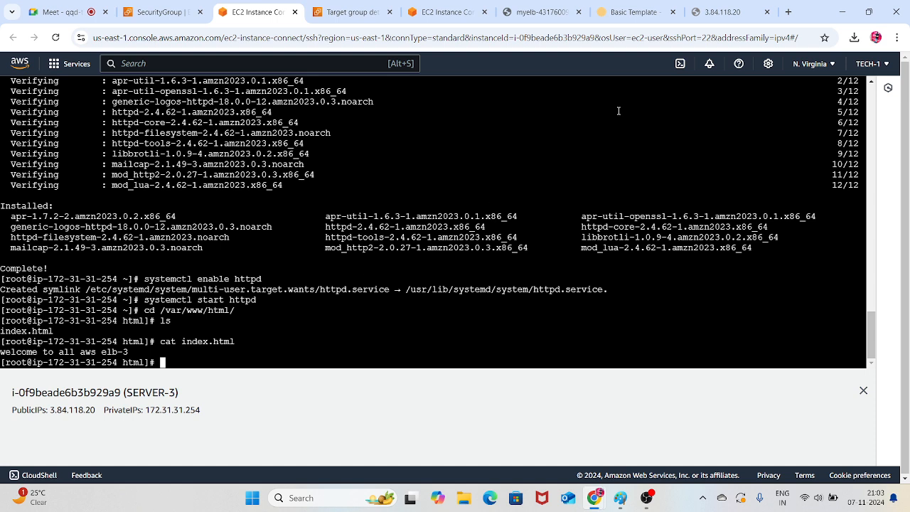
Reload the page at 3.84.118.20 to test the reinstalled web server and return to the SERVER-3 terminal
left_click(721, 12)
left_click(55, 38)
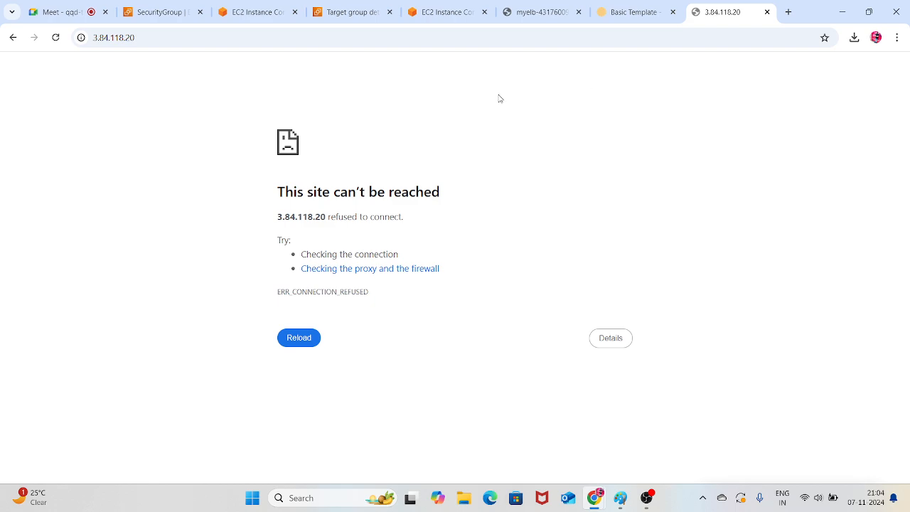
left_click(245, 10)
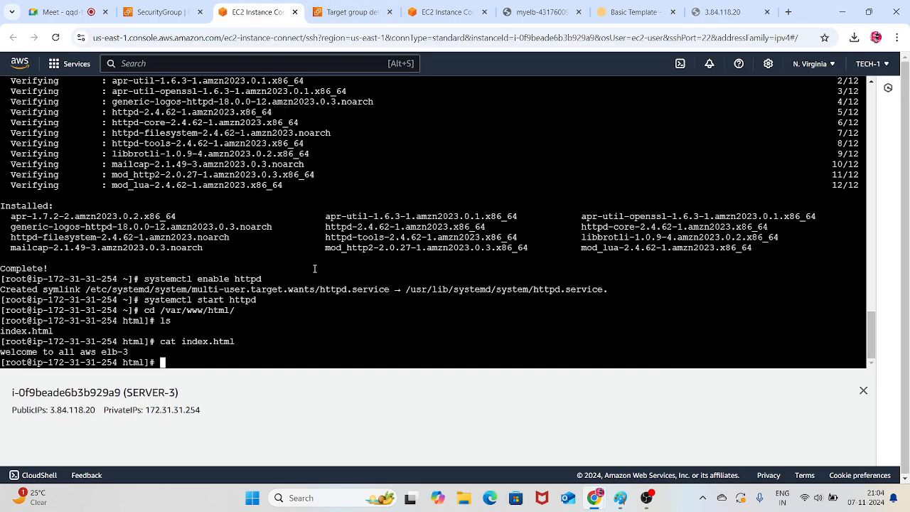
Delete everything in the web root /var/www/html with rm -rf *
type("rm -rf *")
key("Return")
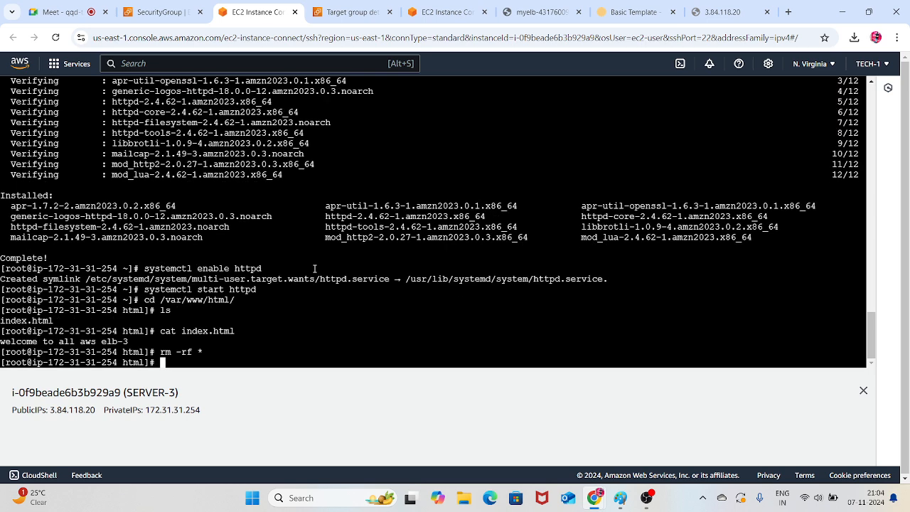
Create a new index.html in vim containing the text welcome, then save and exit
type("vim index.html")
key("Return")
type("i")
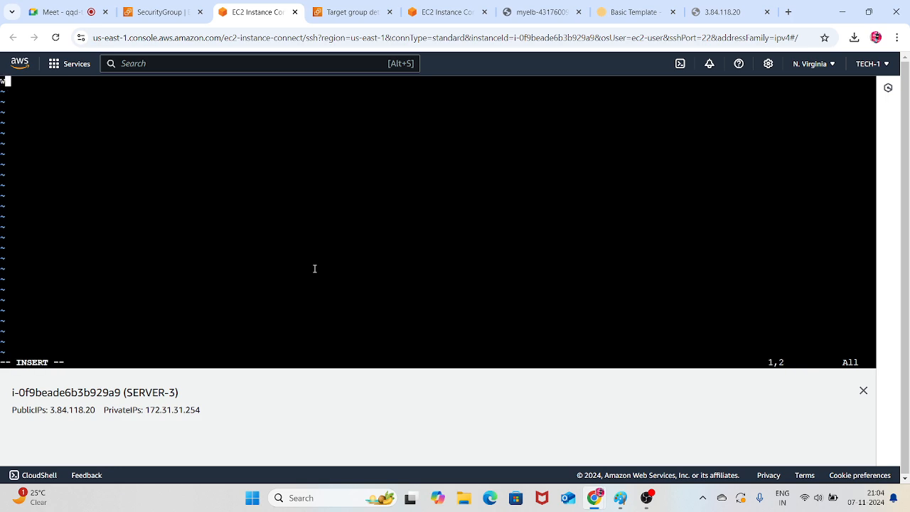
type("welcome")
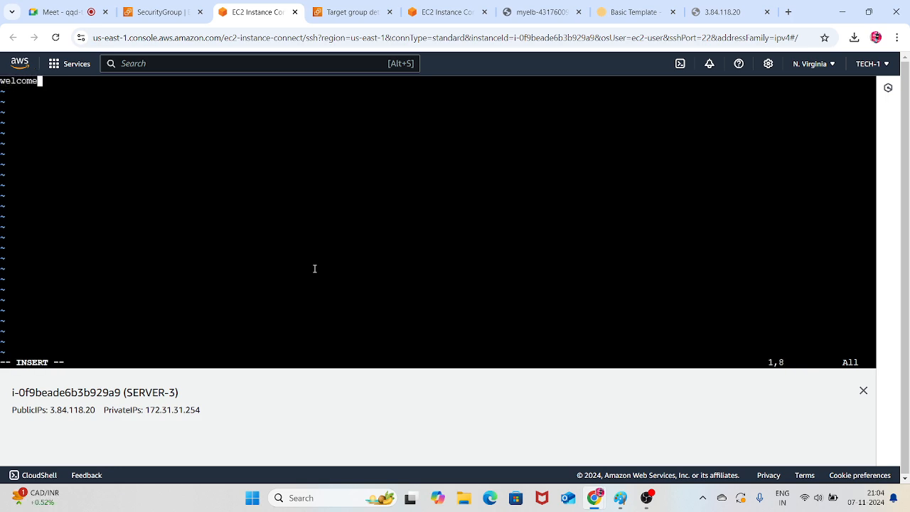
key("Escape")
key("shift+z")
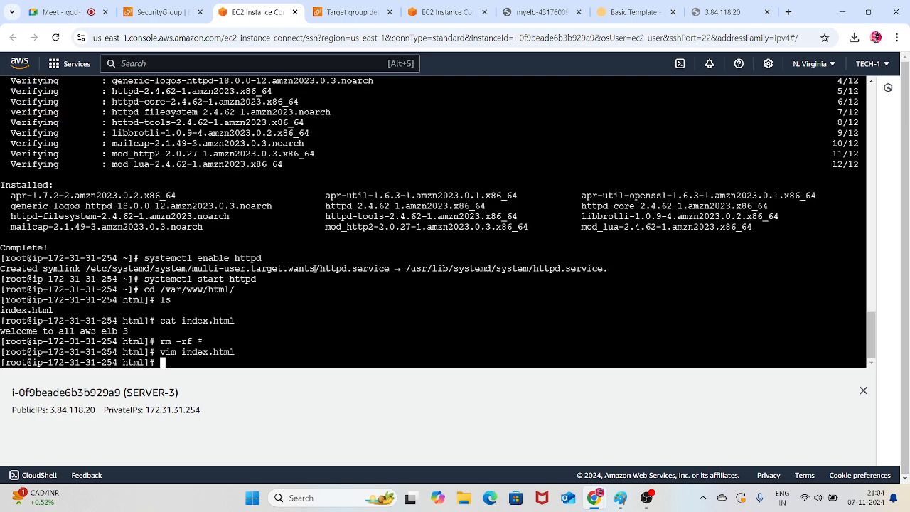
Reload the page at 3.84.118.20 to test the new index.html
left_click(721, 12)
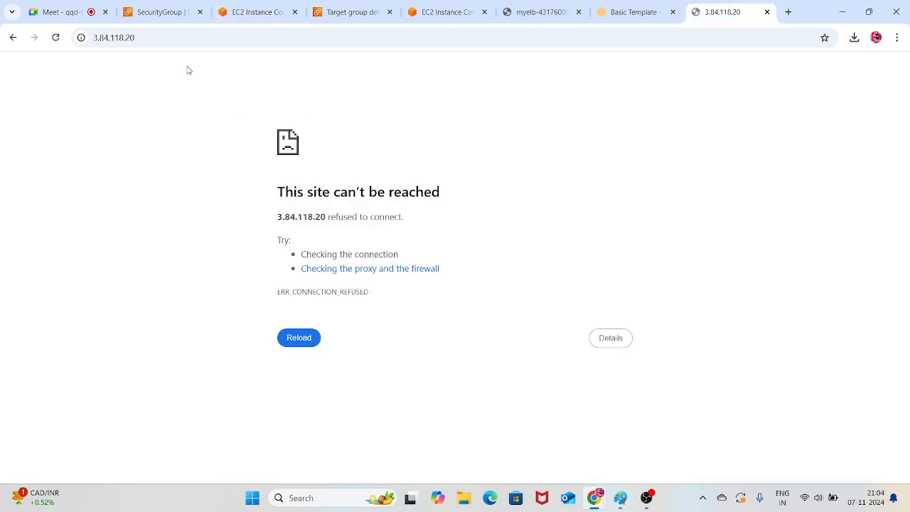
left_click(56, 37)
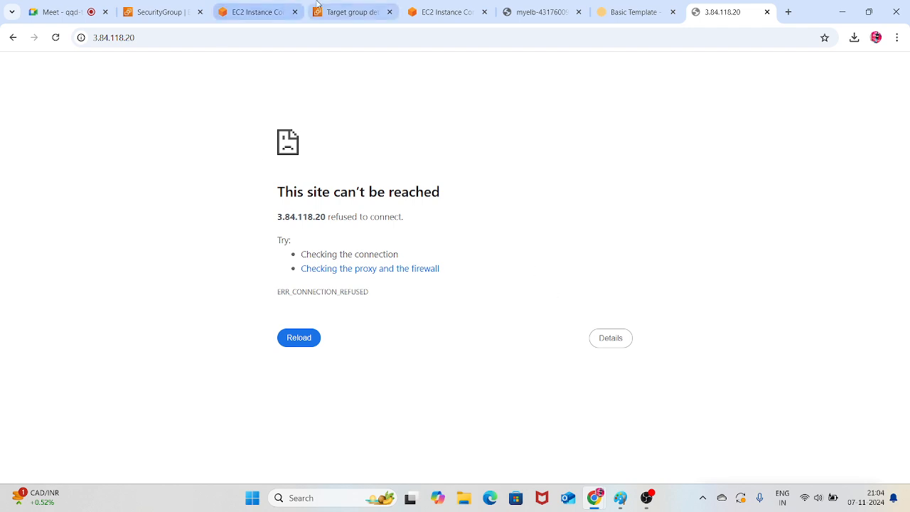
Register SERVER-3 on port 80 as a target of the mytarget target group
left_click(350, 11)
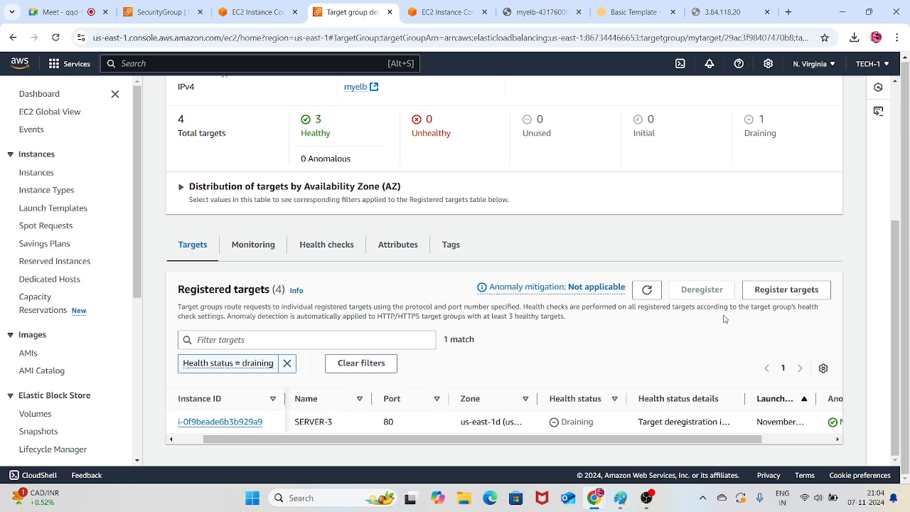
left_click(760, 291)
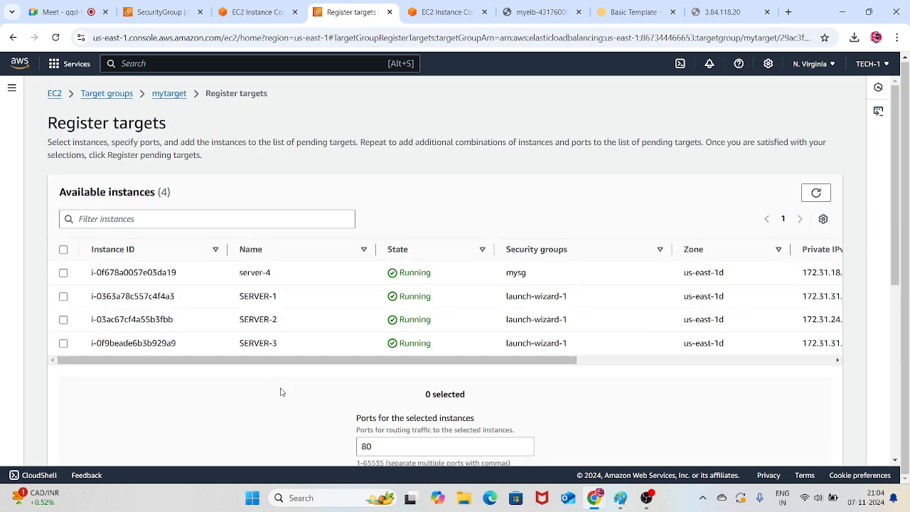
left_click(63, 343)
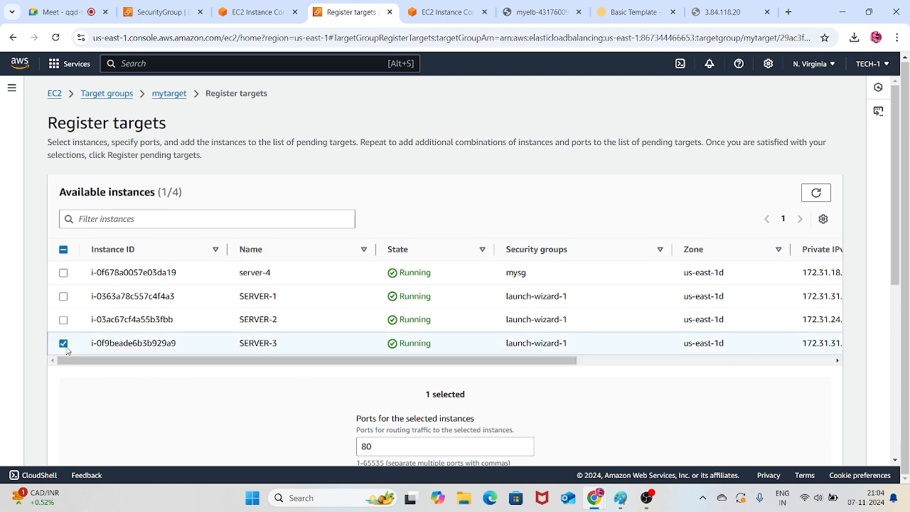
scroll(547, 391, "down", 4)
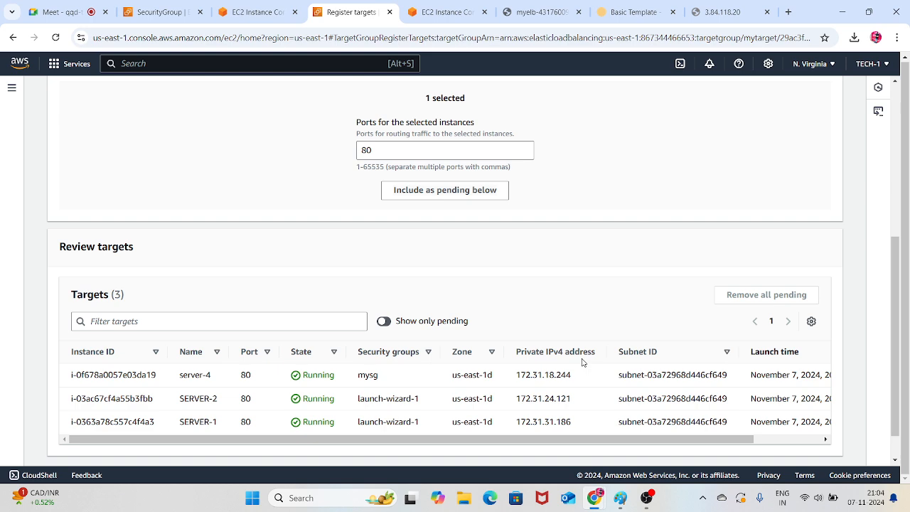
left_click(450, 189)
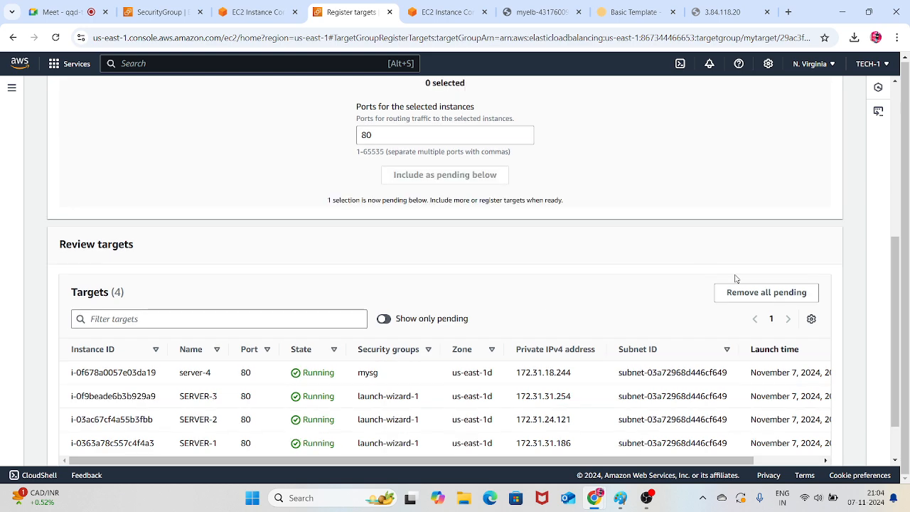
scroll(728, 284, "down", 1)
left_click(784, 446)
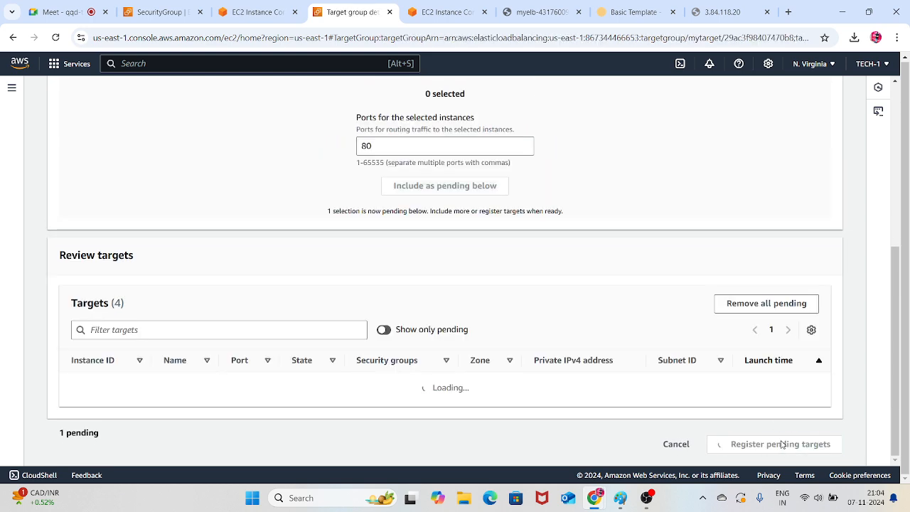
Examine the health summary of mytarget and refresh its registered targets list
scroll(604, 334, "down", 3)
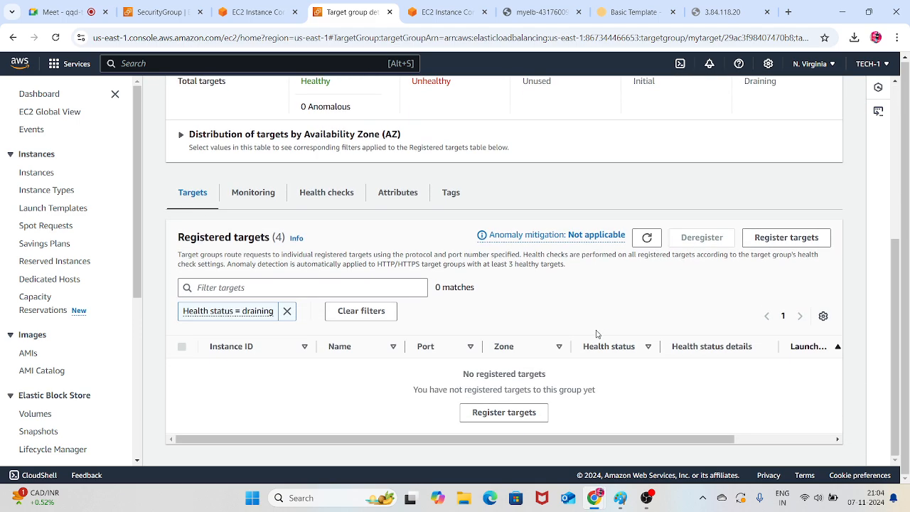
scroll(540, 313, "up", 2)
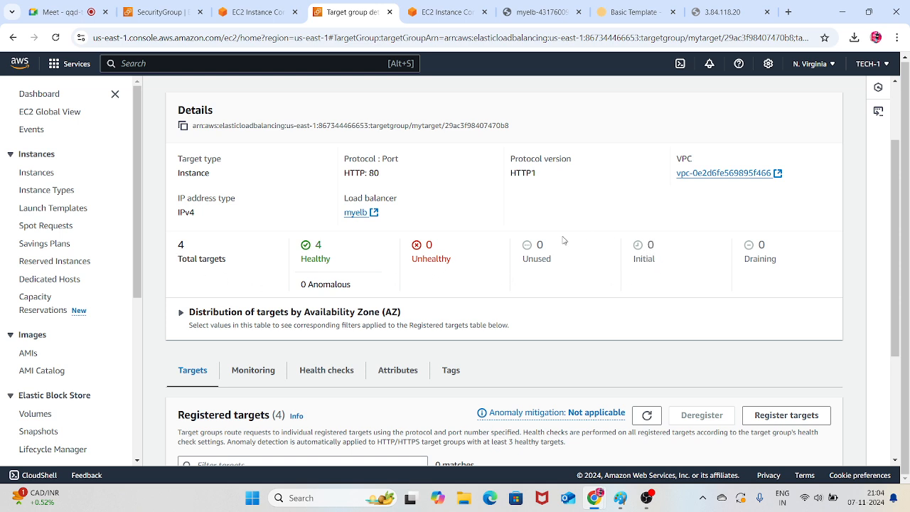
scroll(563, 239, "up", 2)
scroll(497, 217, "down", 3)
scroll(498, 218, "down", 1)
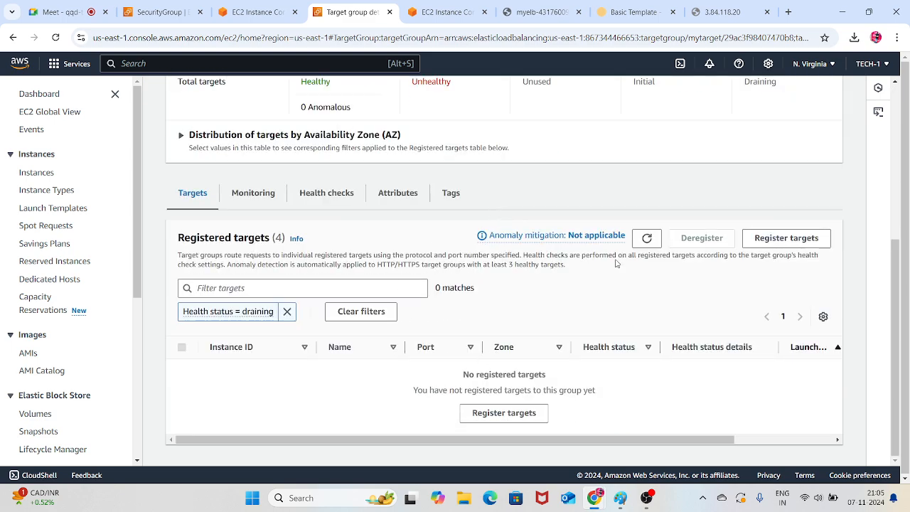
left_click(643, 239)
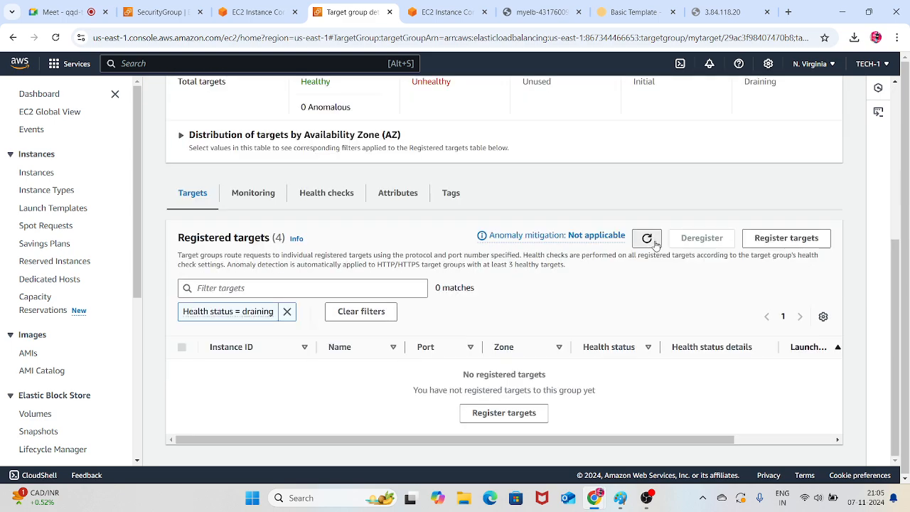
left_click(651, 241)
left_click(654, 241)
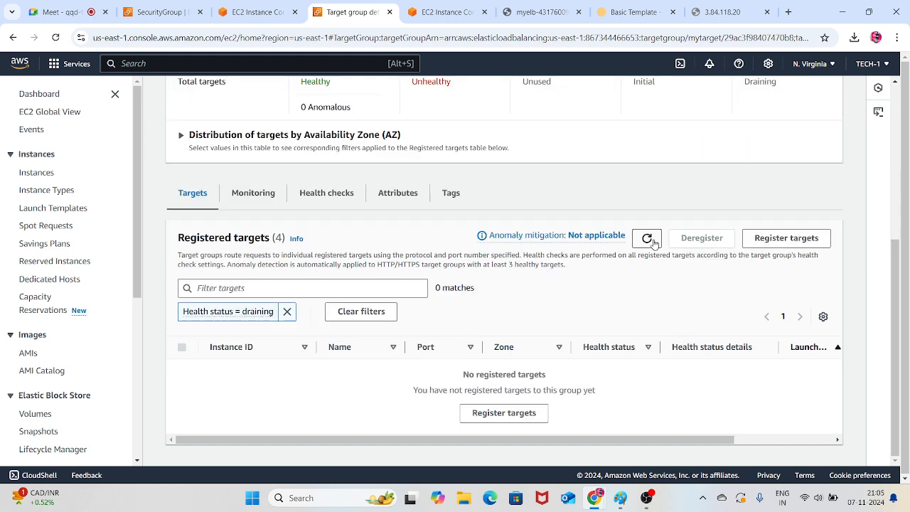
Remove the Health status = draining filter and refresh the registered targets to check every server's health
left_click(287, 311)
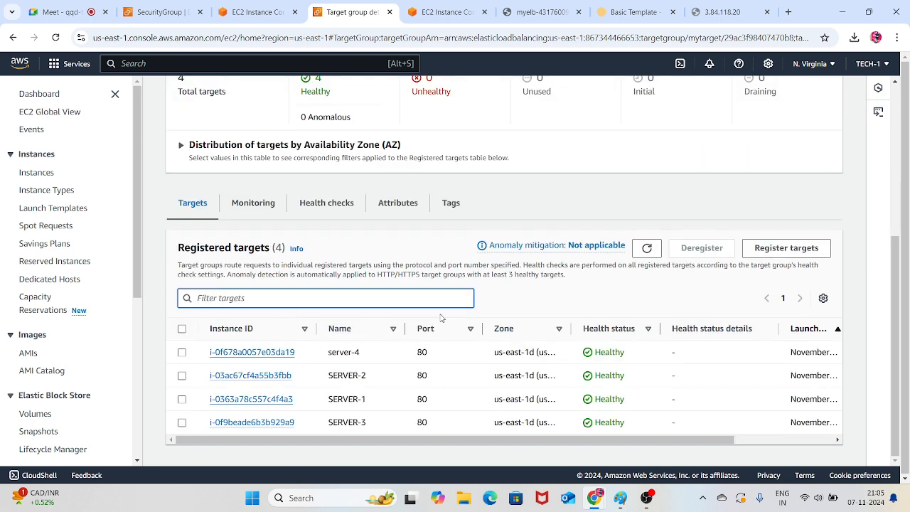
left_click(653, 248)
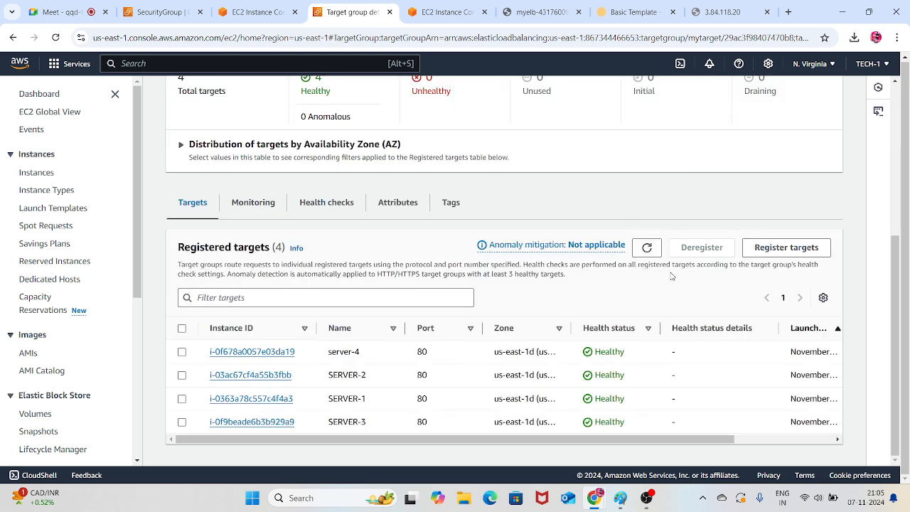
left_click(647, 248)
scroll(607, 261, "up", 2)
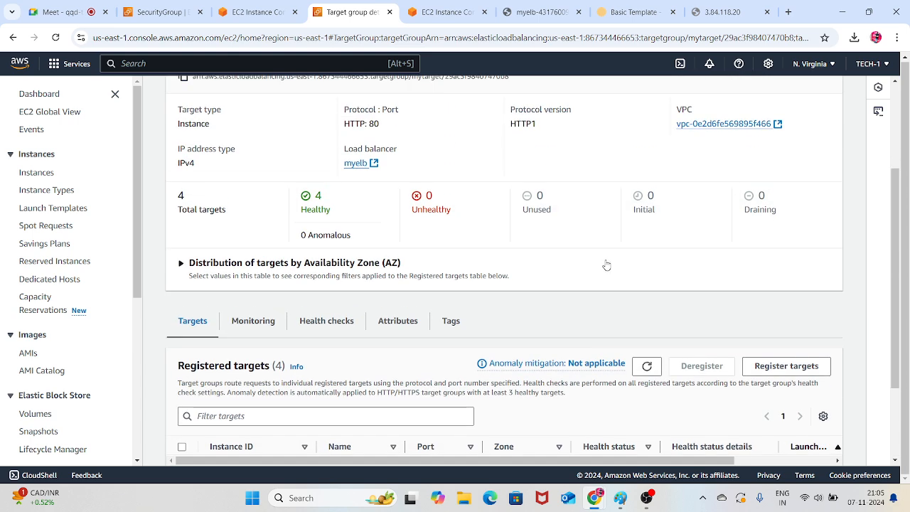
scroll(606, 264, "down", 2)
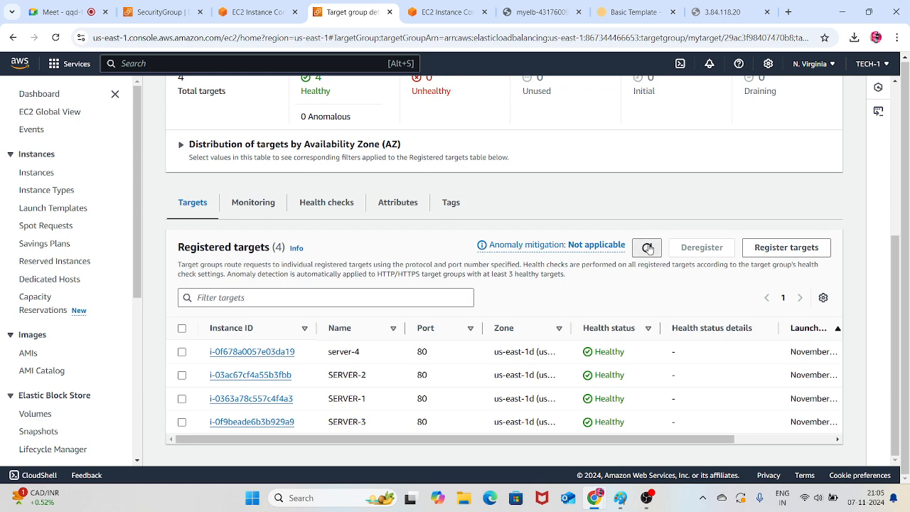
left_click(647, 247)
left_click(647, 247)
left_click(647, 248)
left_click(647, 247)
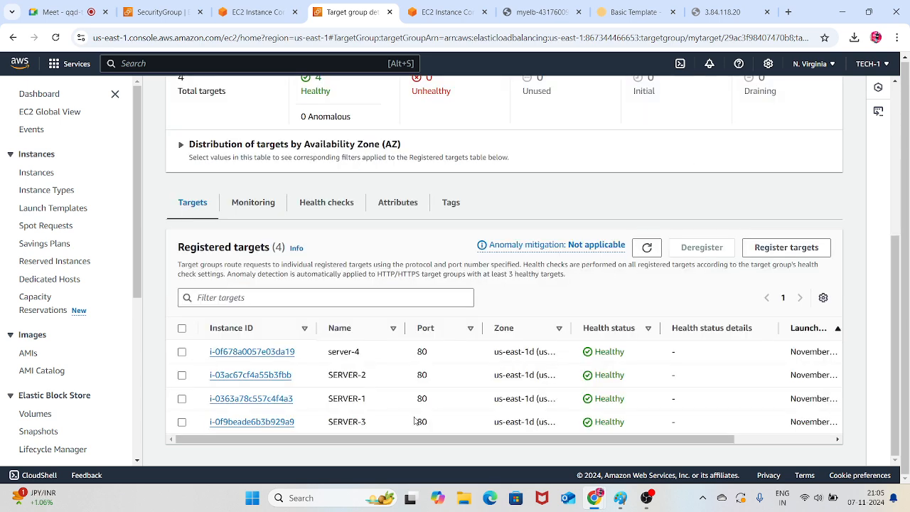
Reload the page at 3.84.118.20 with SERVER-3 registered in the target group again
left_click(758, 13)
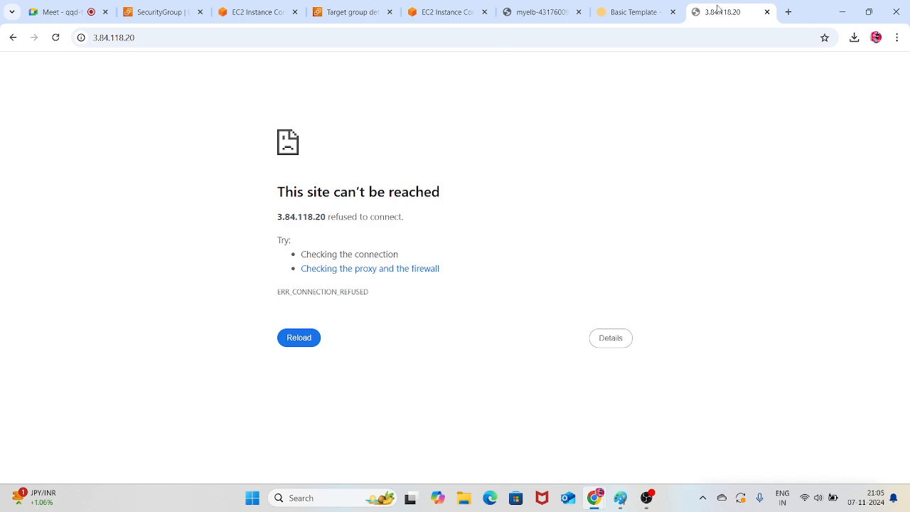
left_click(55, 38)
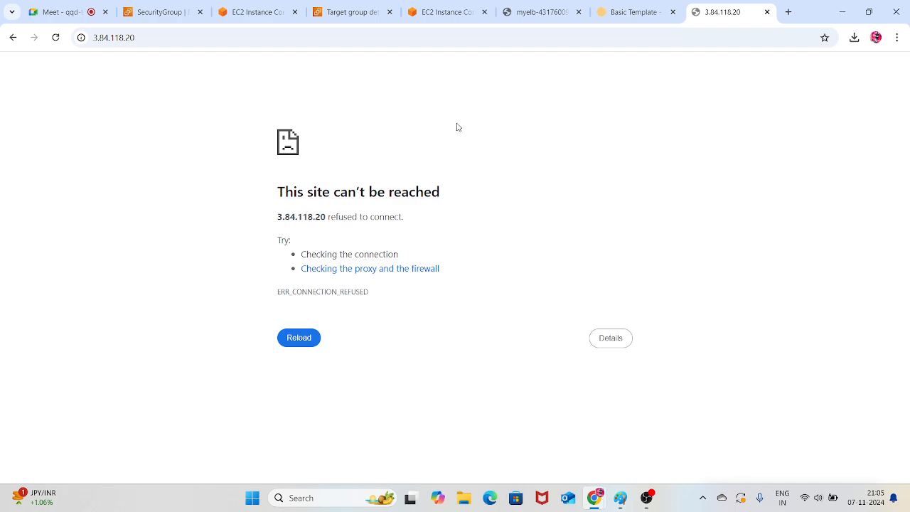
Check the SERVER-3 terminal session and refresh the registered targets of mytarget
left_click(259, 12)
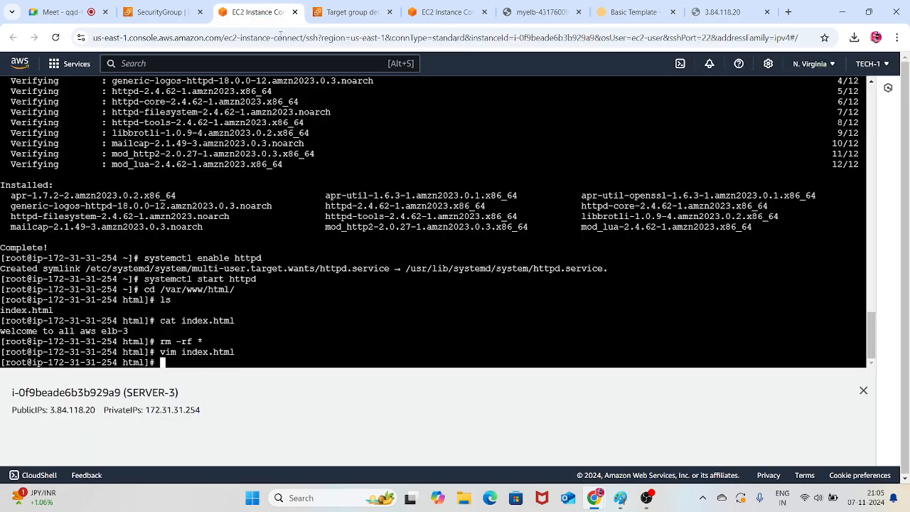
left_click(356, 12)
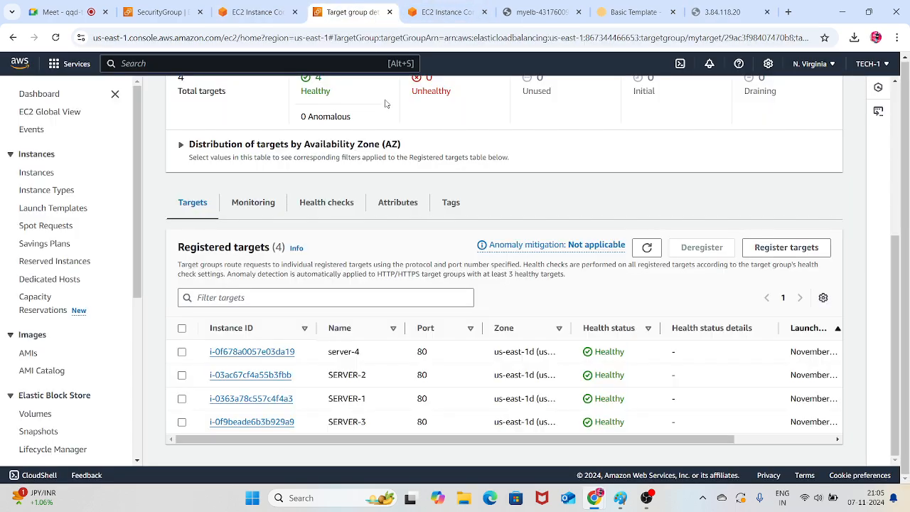
left_click(647, 247)
In the SERVER-1 terminal, list the files in the html directory and return to the home directory
left_click(433, 8)
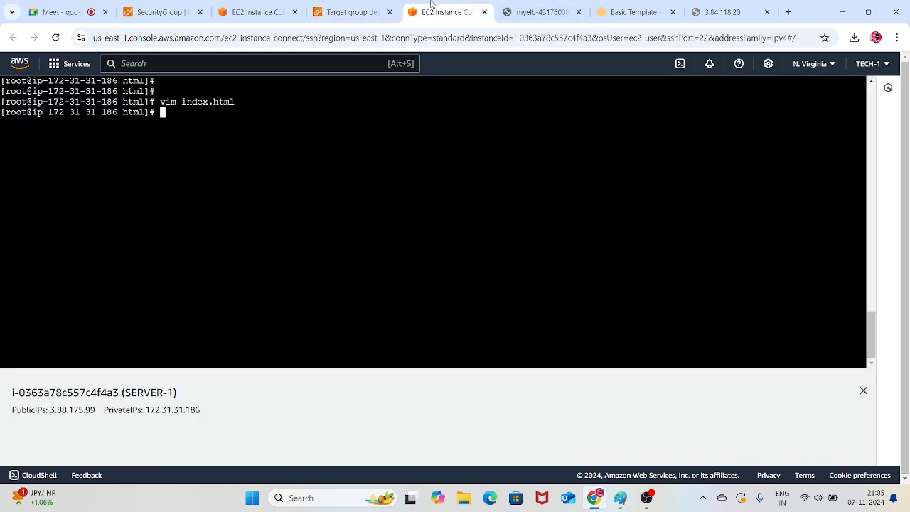
key("Return")
key("Return")
key("Return")
key("Return")
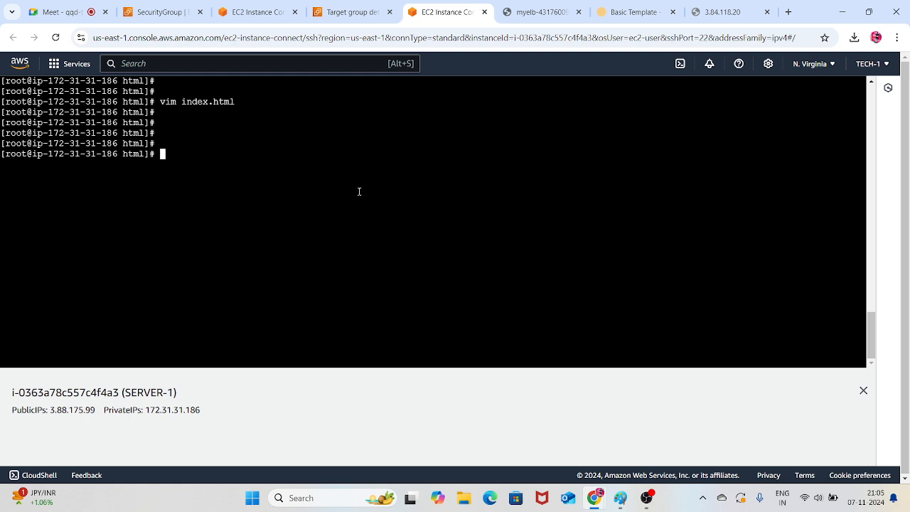
type("ls")
key("Return")
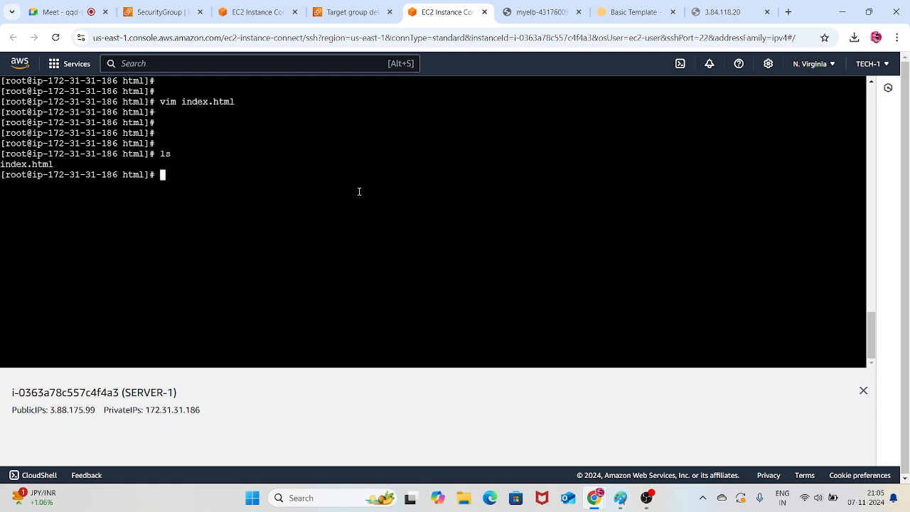
type("cd")
key("Return")
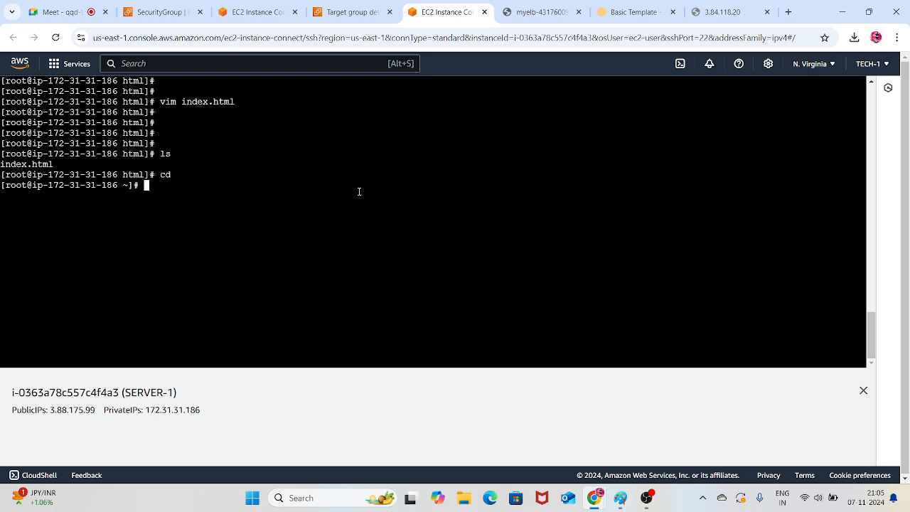
Stop the httpd service on SERVER-1 with systemctl stop httpd
type("system")
key("BackSpace")
type("mctl stop httpd")
key("Return")
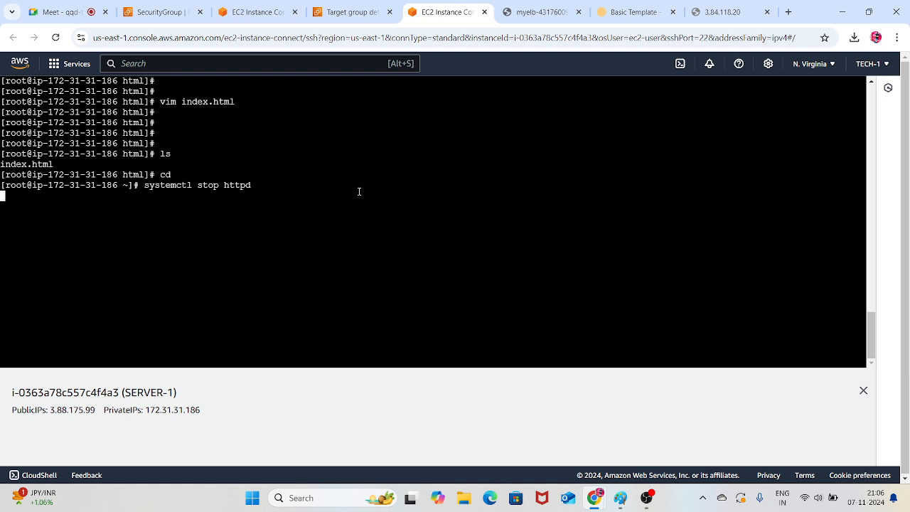
Run systemctl status httpd on SERVER-1 and examine the service's Active line
key("Up")
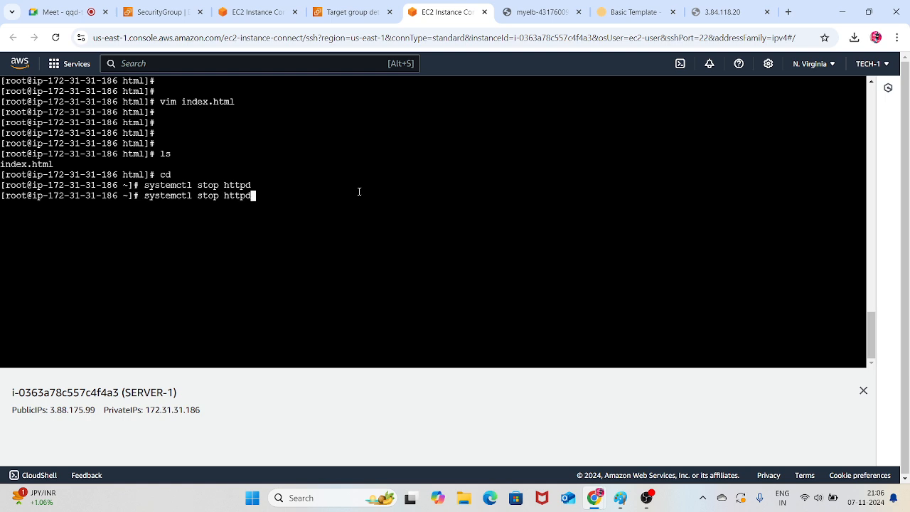
key("Left")
key("Left")
key("Left")
key("Left")
key("Left")
key("BackSpace")
key("BackSpace")
key("BackSpace")
key("BackSpace")
type("tatus")
key("Return")
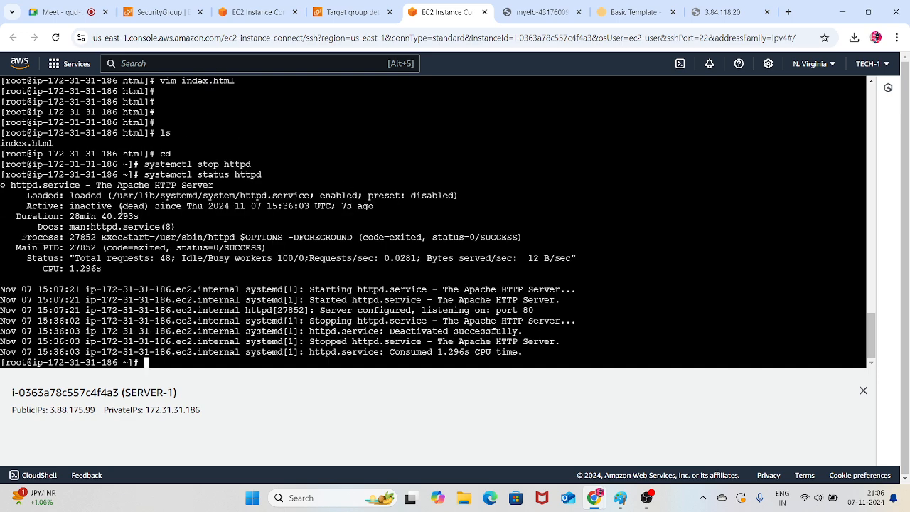
left_click_drag(71, 206, 346, 175)
left_click(348, 175)
Refresh the registered targets of mytarget repeatedly and check the health summary with httpd stopped on SERVER-1
left_click(348, 13)
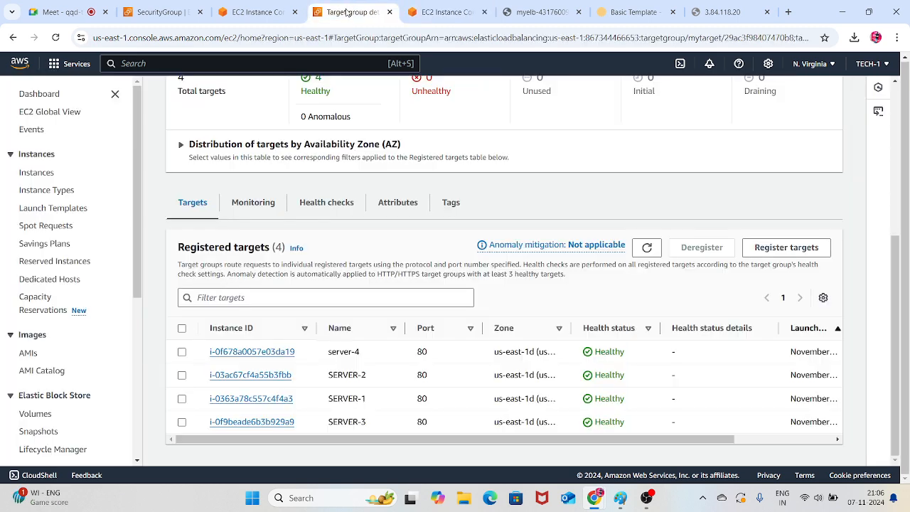
scroll(520, 277, "up", 2)
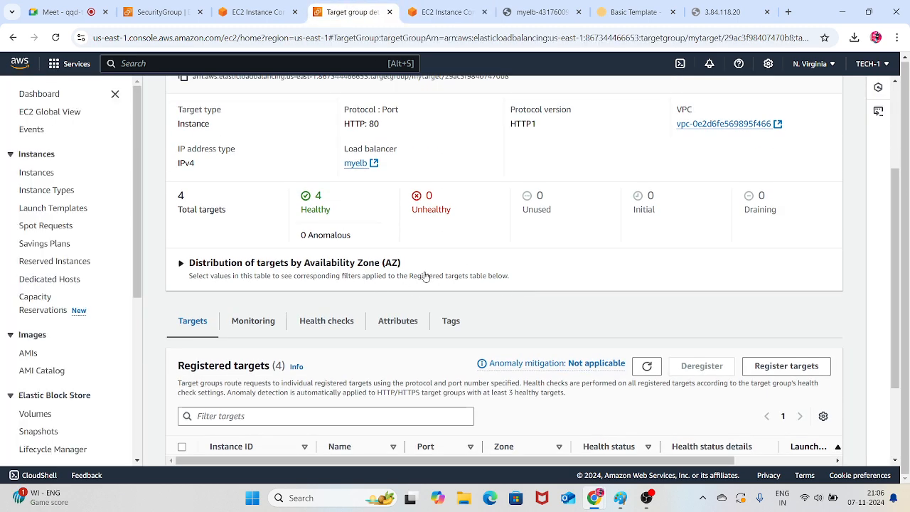
scroll(459, 277, "up", 3)
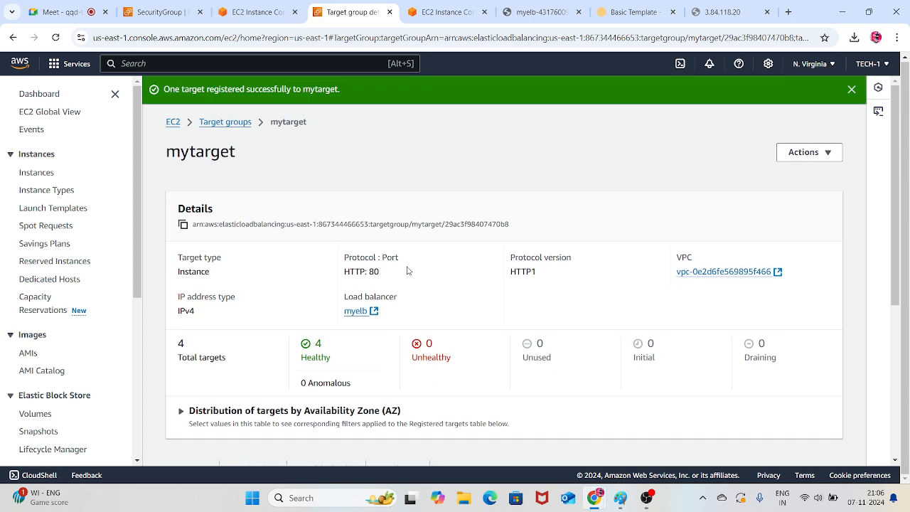
scroll(658, 258, "down", 4)
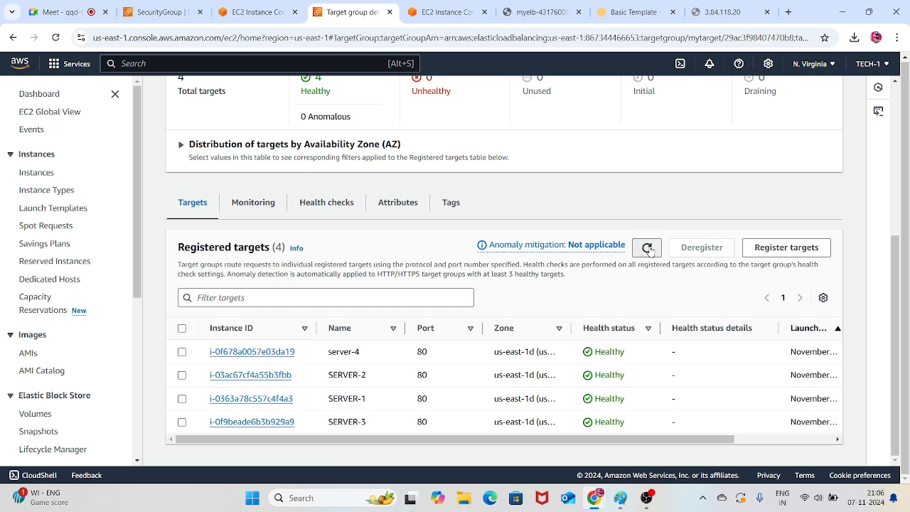
left_click(648, 248)
left_click(647, 249)
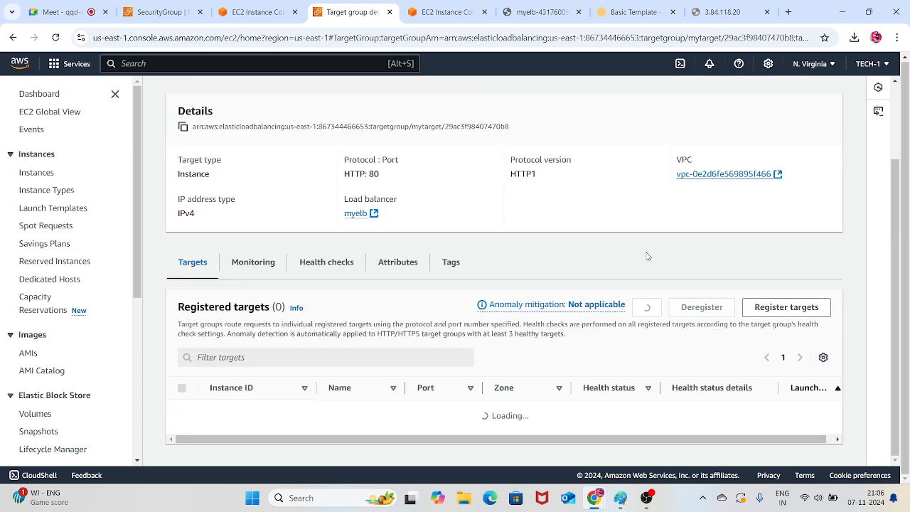
scroll(587, 254, "up", 2)
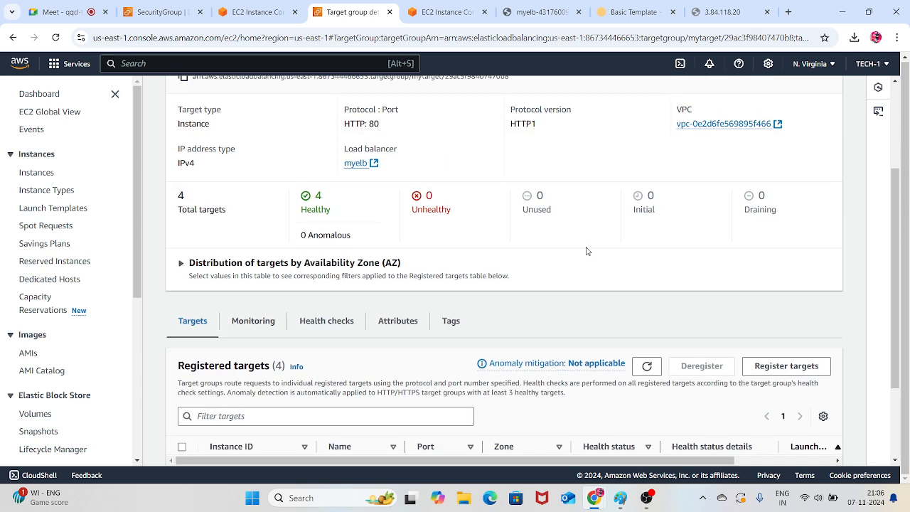
left_click(645, 370)
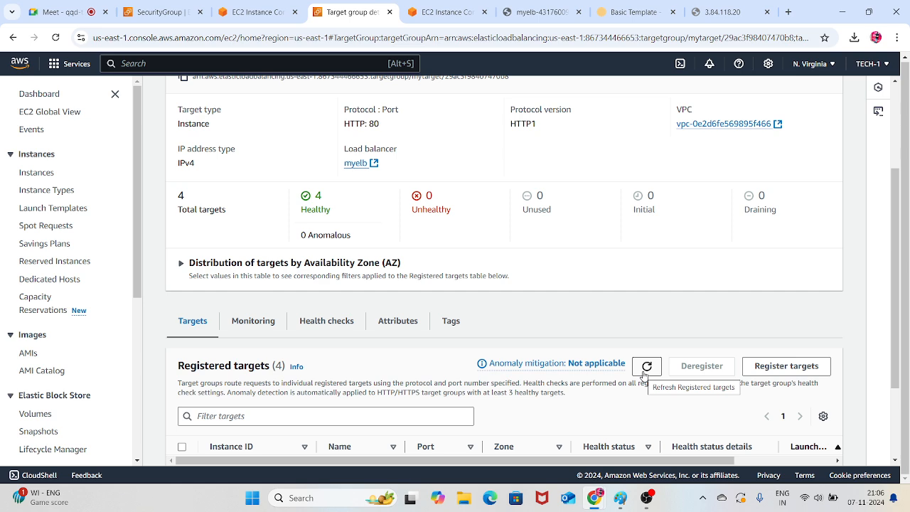
left_click(642, 375)
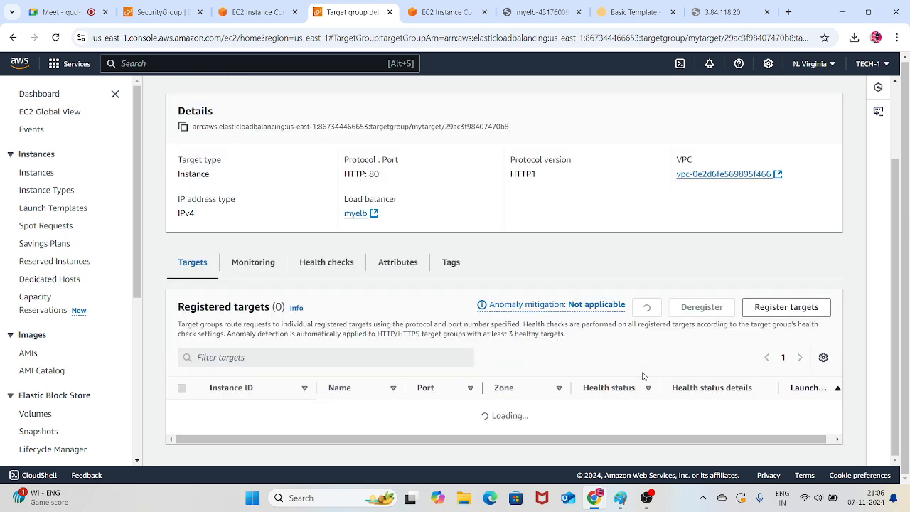
scroll(659, 348, "down", 2)
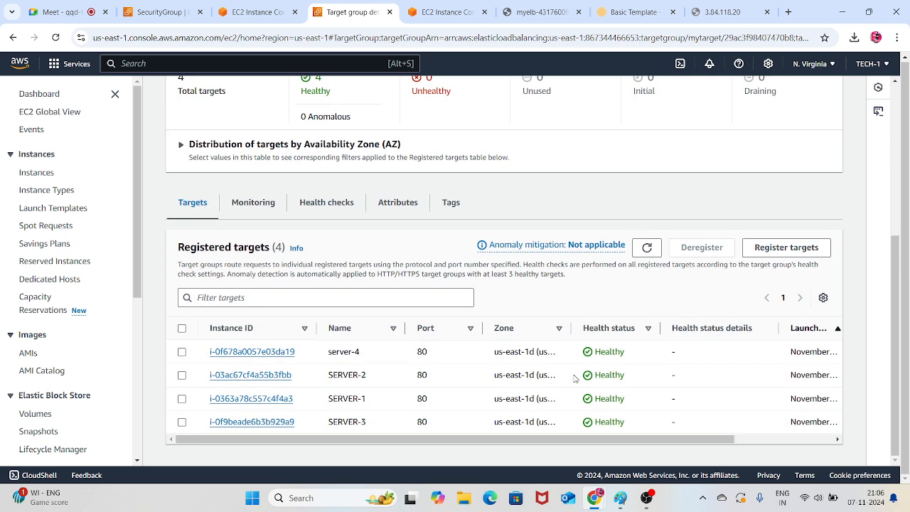
left_click(648, 249)
scroll(639, 256, "up", 3)
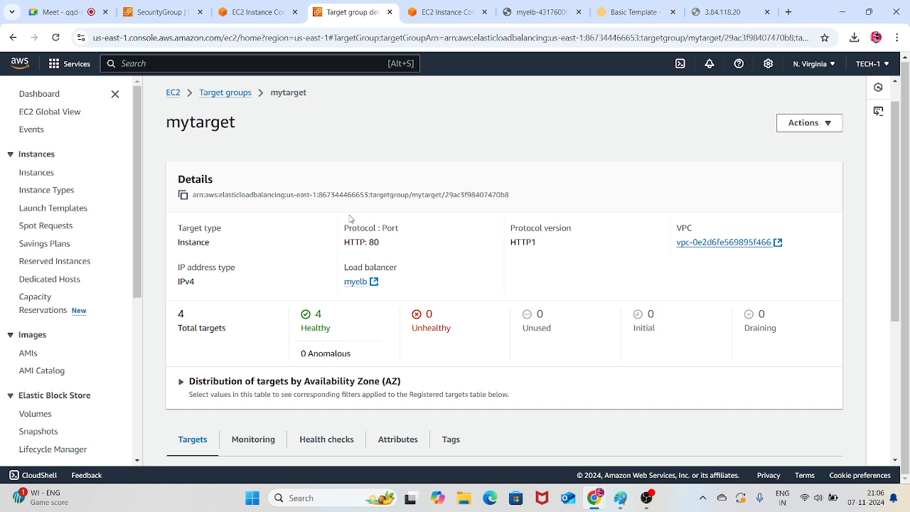
Reload the whole mytarget details page and examine each registered target's health status
left_click(60, 40)
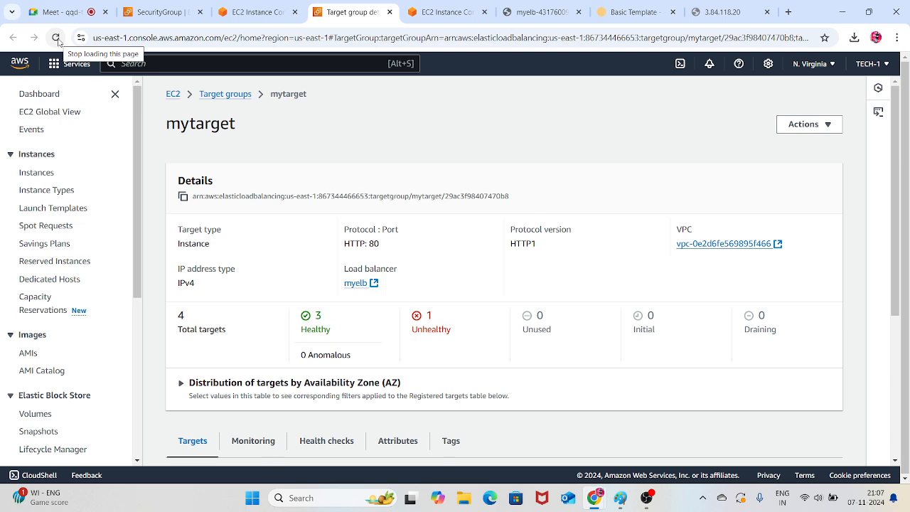
scroll(484, 334, "down", 2)
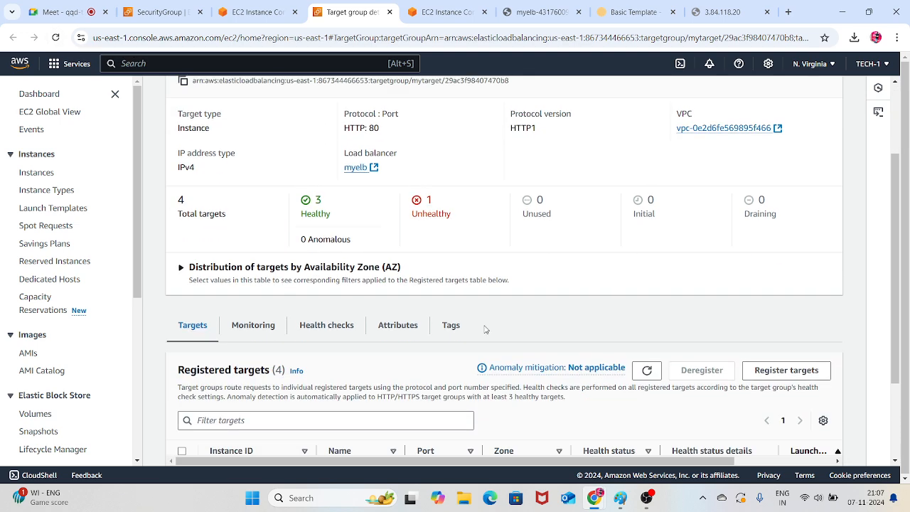
scroll(486, 329, "down", 2)
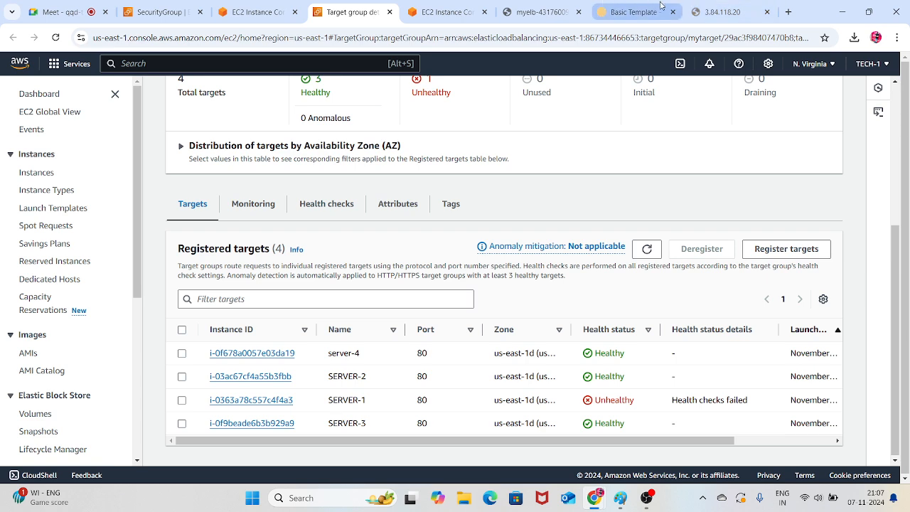
Close the 3.84.118.20 and Basic Template browser pages
left_click(732, 13)
left_click(767, 12)
left_click(767, 12)
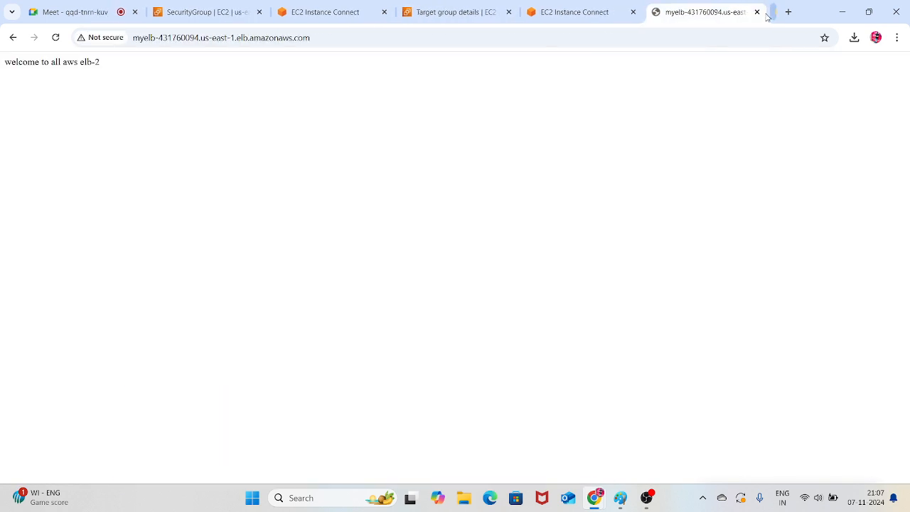
Reload the myelb load balancer page and compare the served text with the target health list
left_click(56, 38)
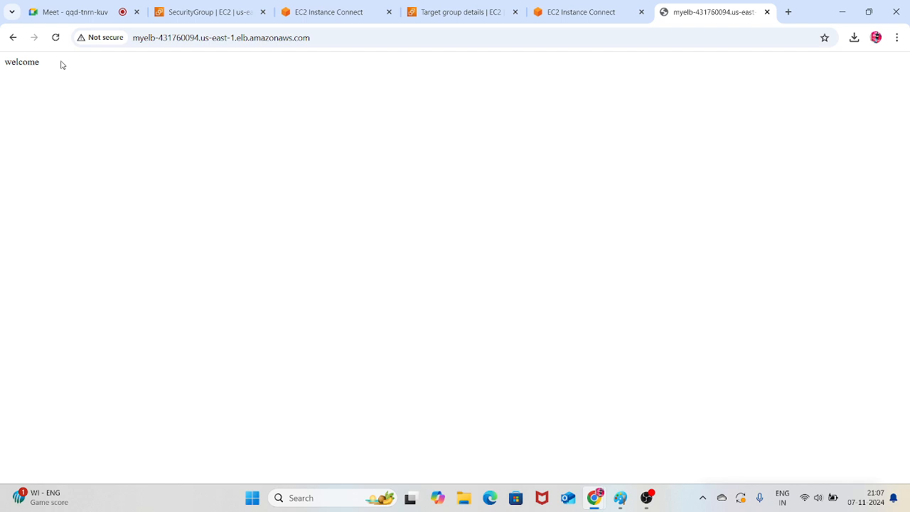
left_click_drag(37, 63, 4, 64)
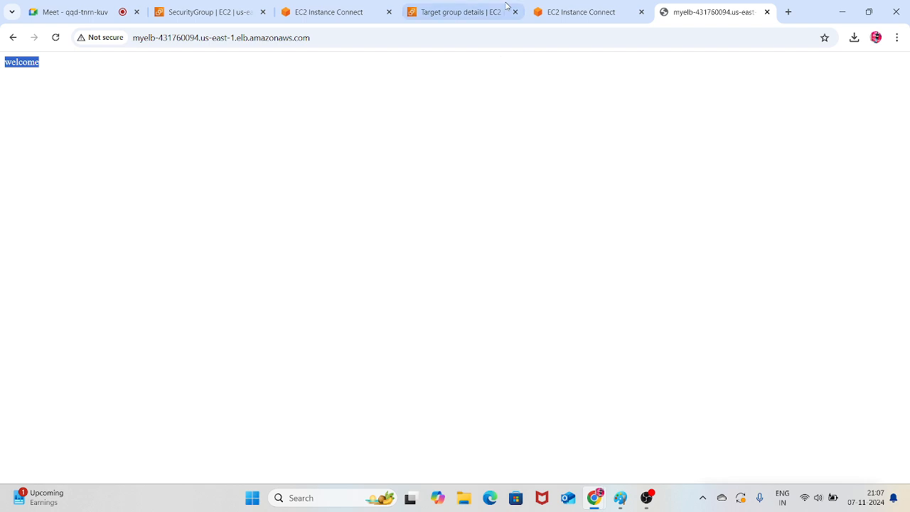
left_click(453, 12)
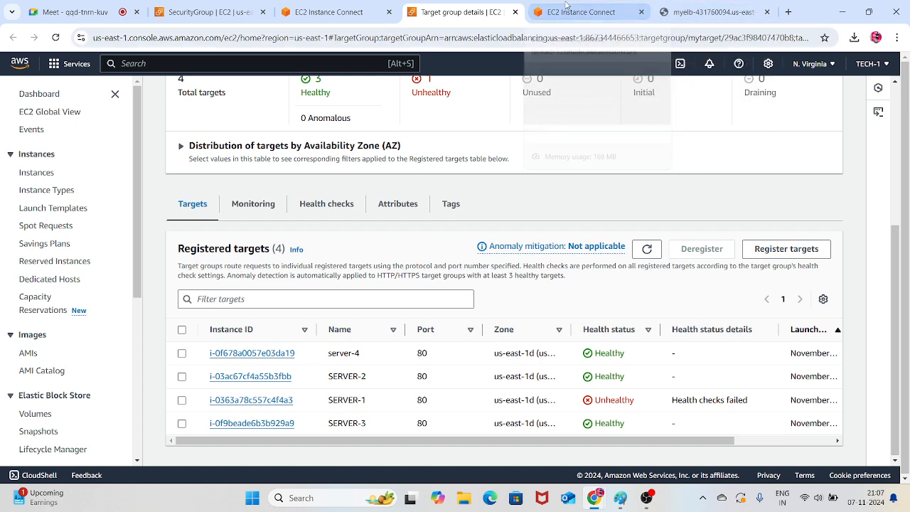
left_click(587, 8)
left_click(455, 9)
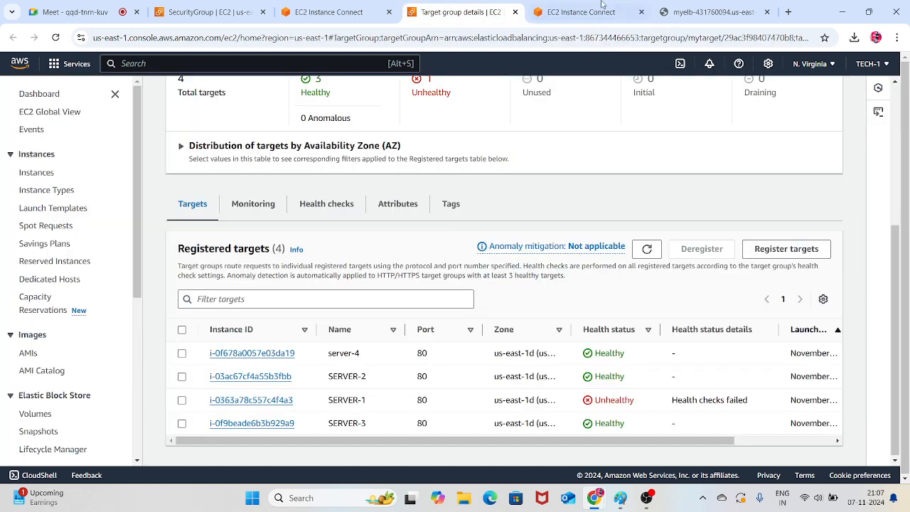
Reload the myelb load balancer page several times to see which servers answer while SERVER-1 is down
left_click(695, 9)
left_click(55, 37)
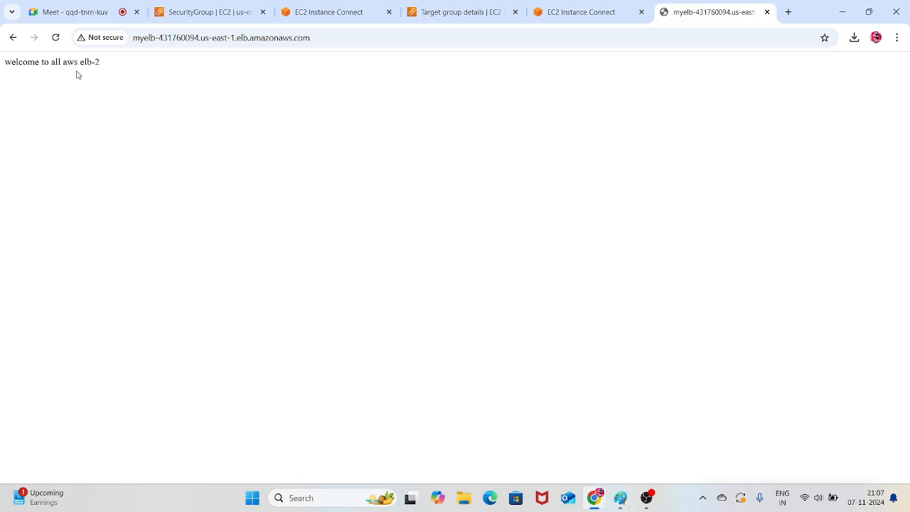
left_click(56, 37)
left_click(55, 37)
left_click_drag(46, 69, 1, 83)
left_click(63, 97)
Start the httpd service on SERVER-1 again with systemctl start httpd
left_click(589, 11)
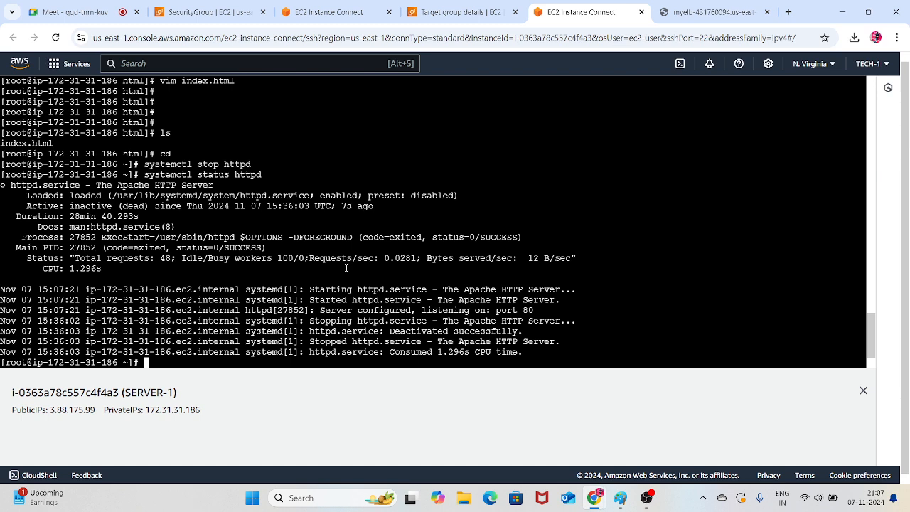
key("Up")
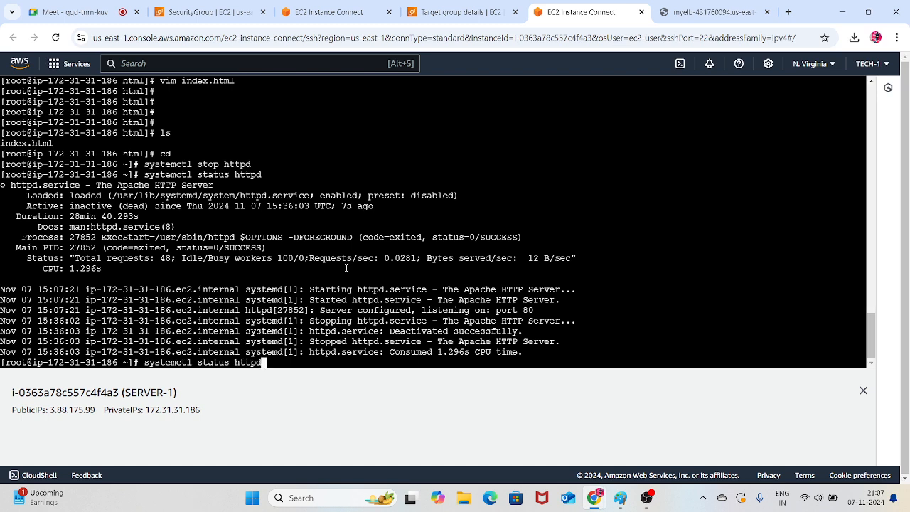
key("Left")
key("Left")
key("Left")
key("Left")
key("Left")
key("Up")
key("Left")
key("Left")
key("Left")
key("Left")
key("Left")
key("BackSpace")
key("BackSpace")
type("art")
key("Return")
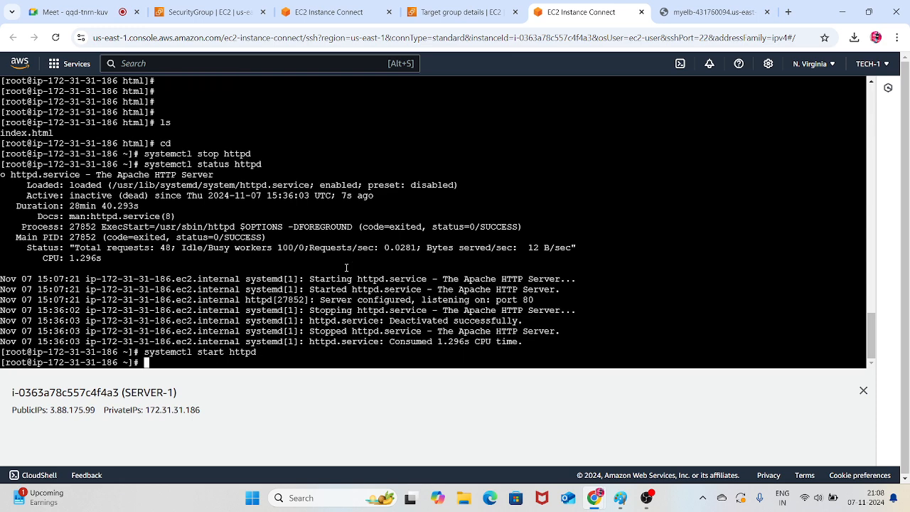
Refresh the registered targets of mytarget to check SERVER-1's health with httpd running again
left_click(461, 12)
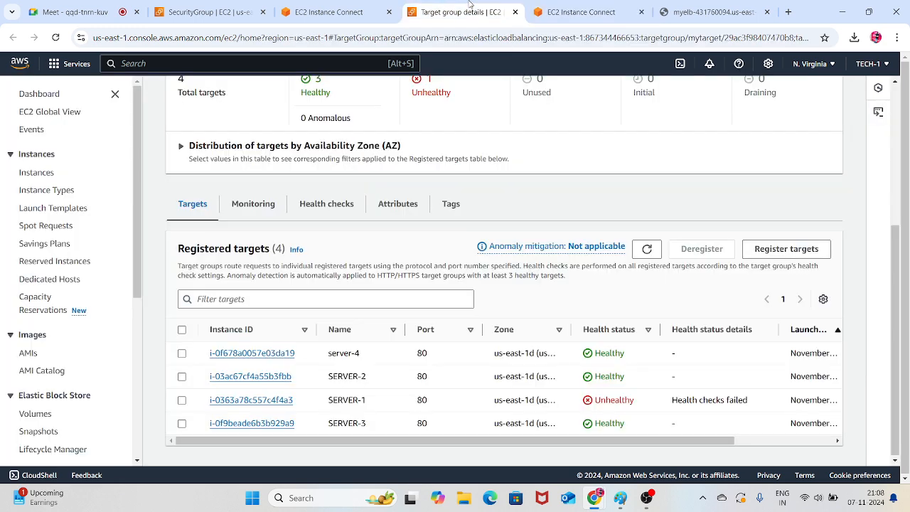
scroll(604, 230, "down", 1)
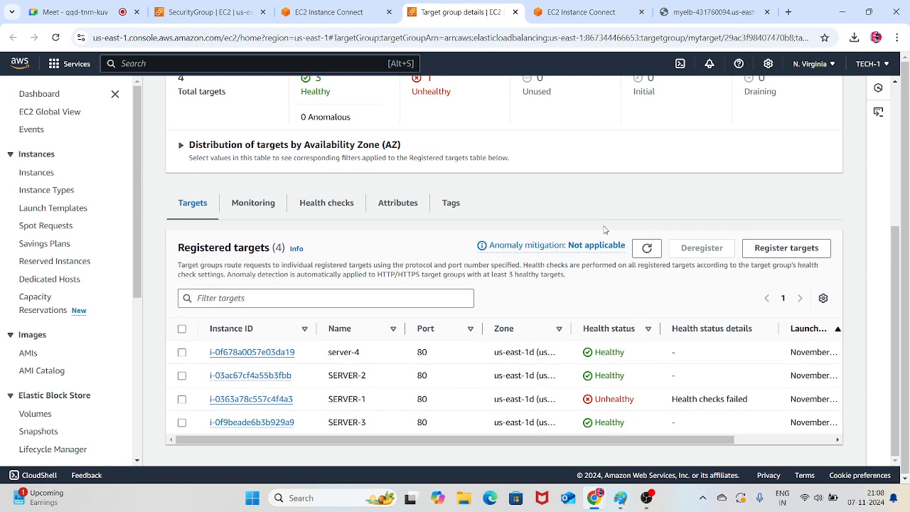
left_click(644, 248)
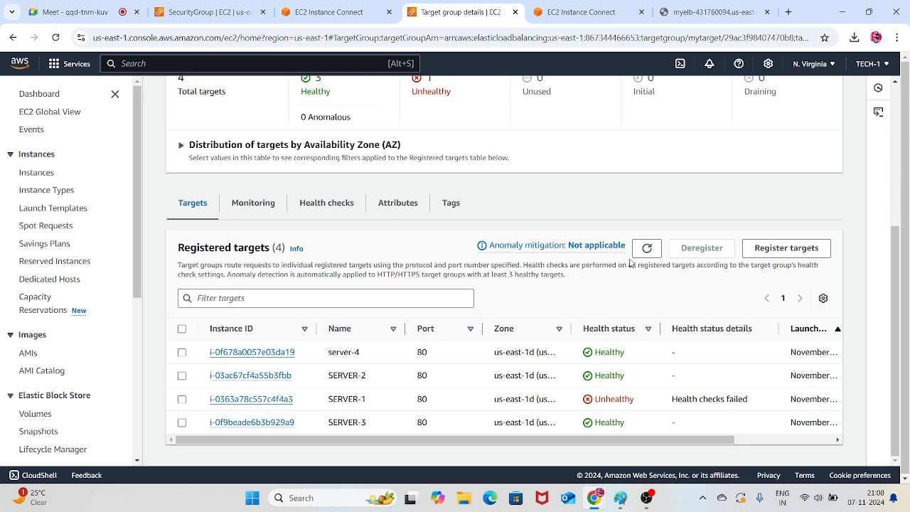
left_click(646, 248)
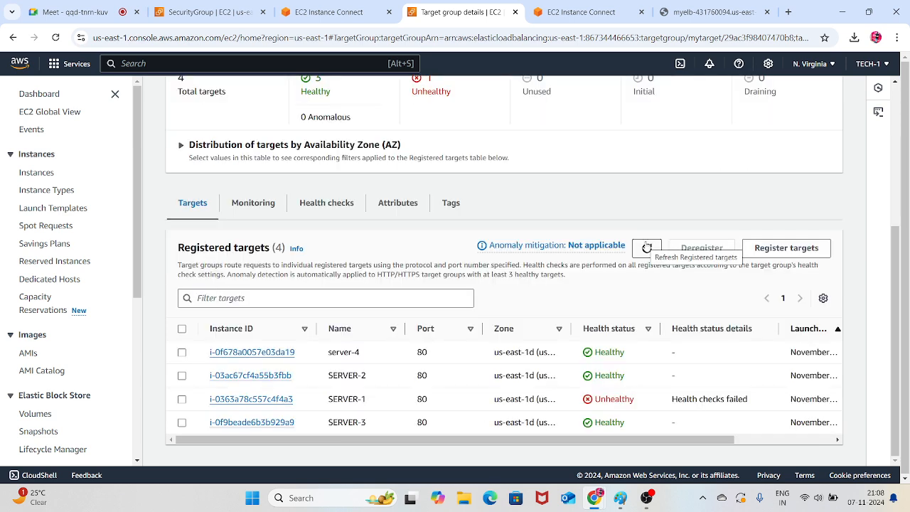
Refresh the registered targets of mytarget and check the page served at the myelb load balancer address
left_click(646, 247)
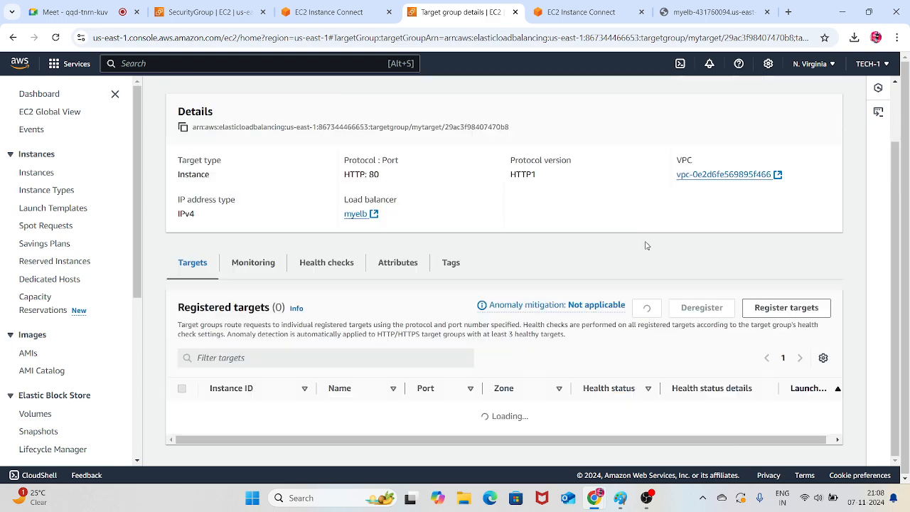
left_click(653, 250)
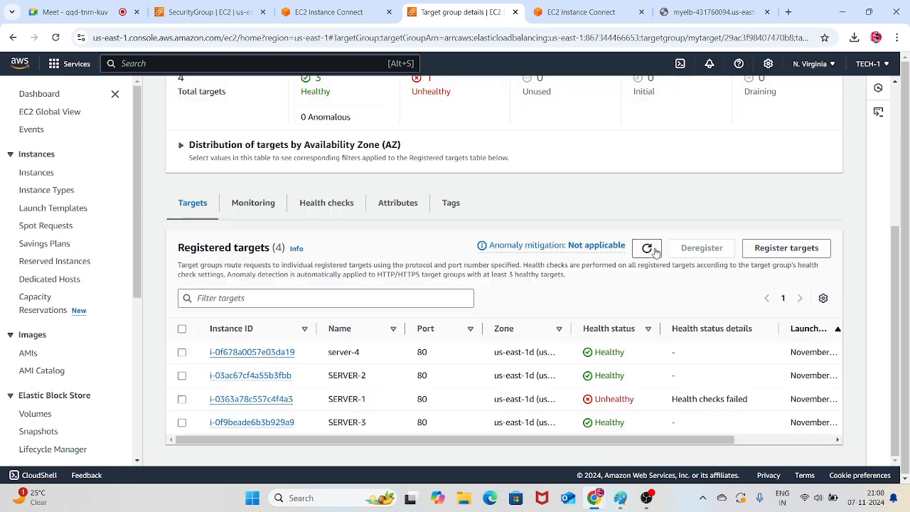
left_click(649, 250)
left_click(694, 3)
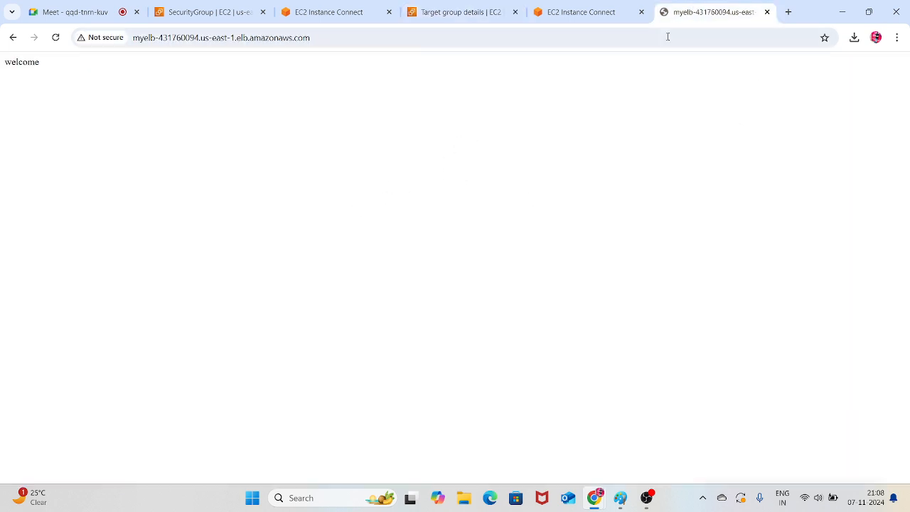
left_click(590, 9)
left_click(469, 6)
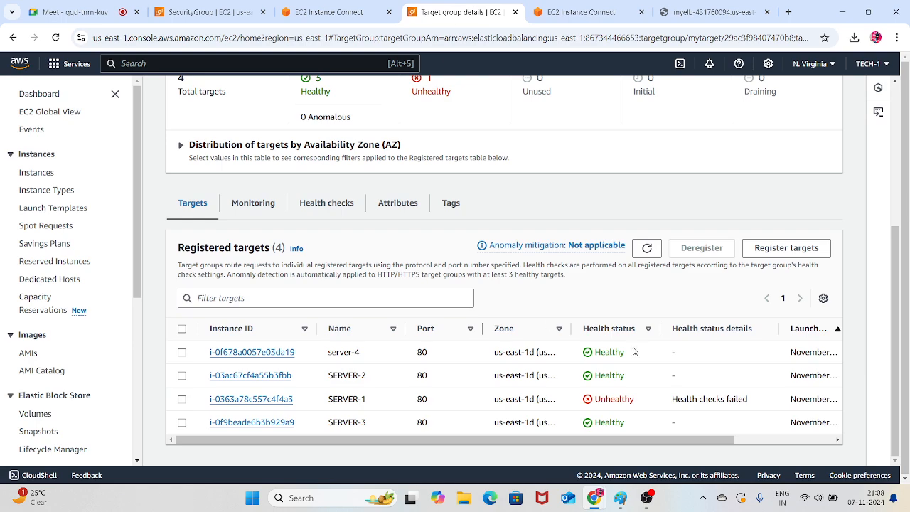
Refresh the registered targets of mytarget repeatedly to check SERVER-1's health status
left_click(647, 247)
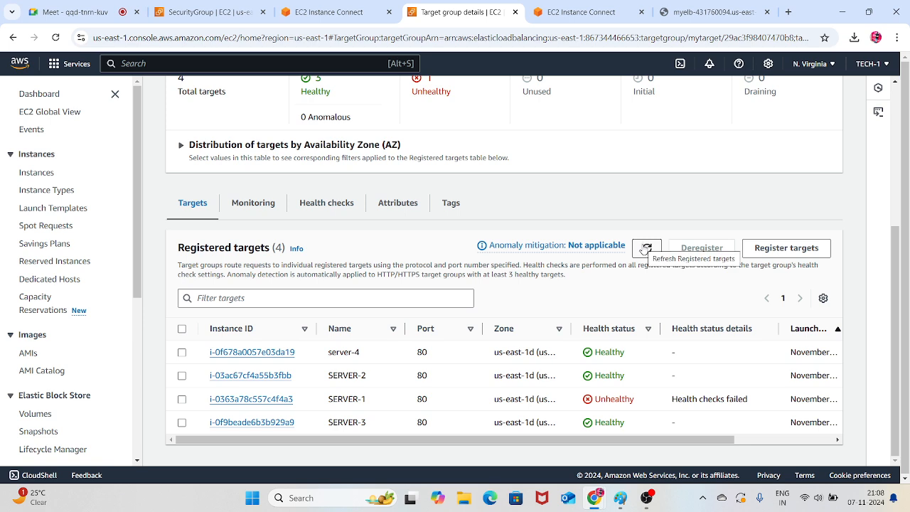
left_click(646, 248)
left_click(646, 248)
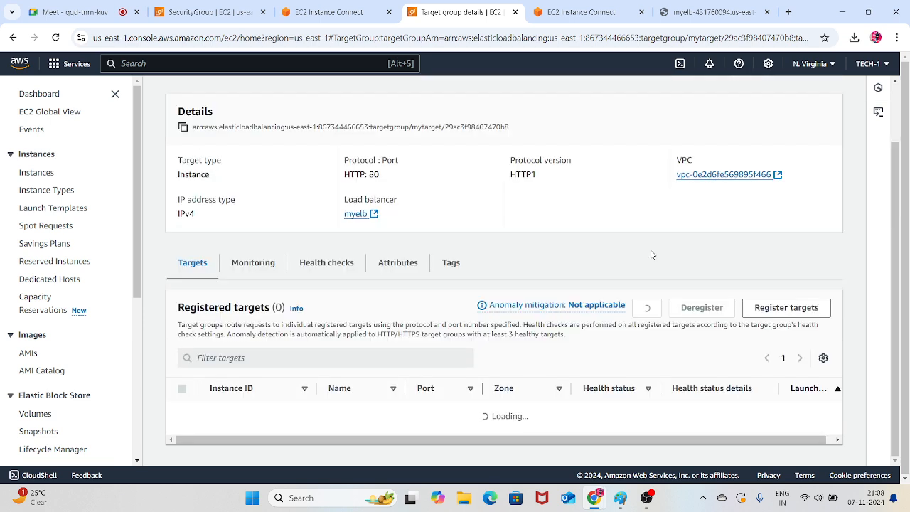
left_click(653, 253)
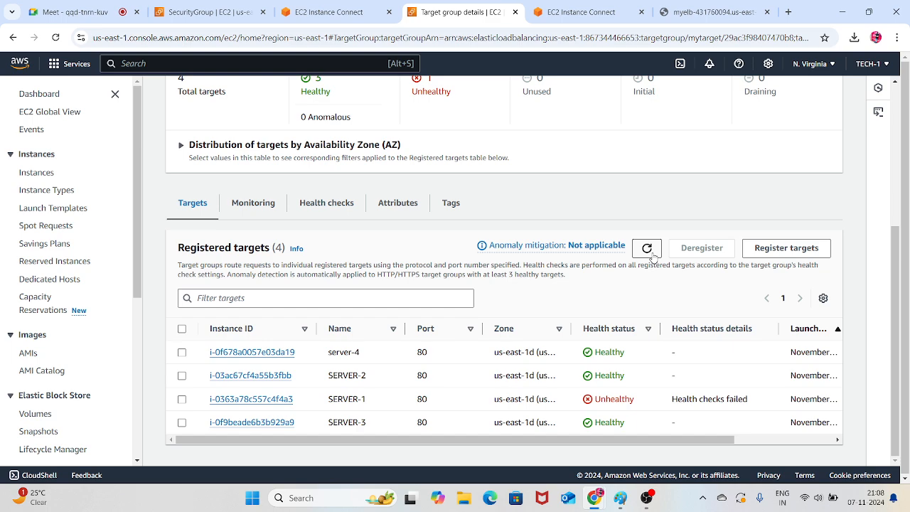
left_click(652, 253)
left_click(651, 252)
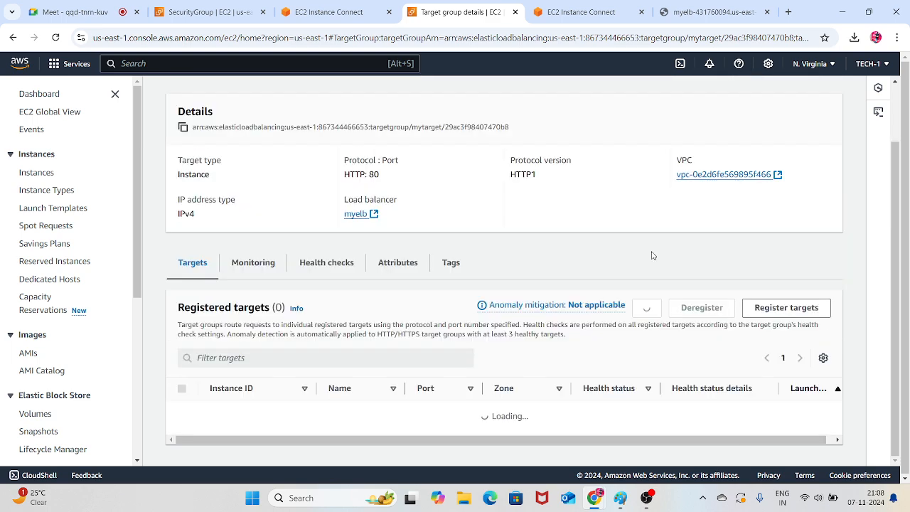
left_click(646, 249)
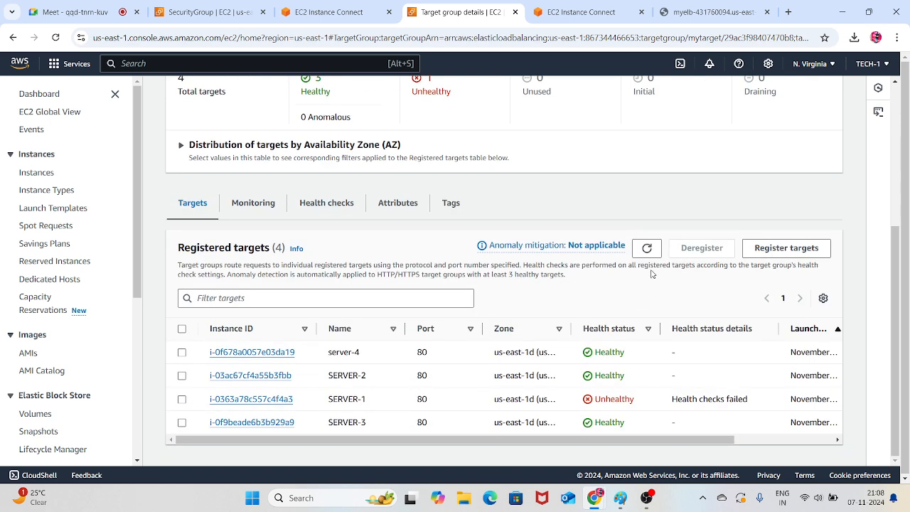
left_click(648, 250)
left_click(647, 250)
left_click(648, 252)
Look at SERVER-3's terminal session, return to mytarget, and keep refreshing its registered targets to monitor SERVER-1's health
left_click(367, 6)
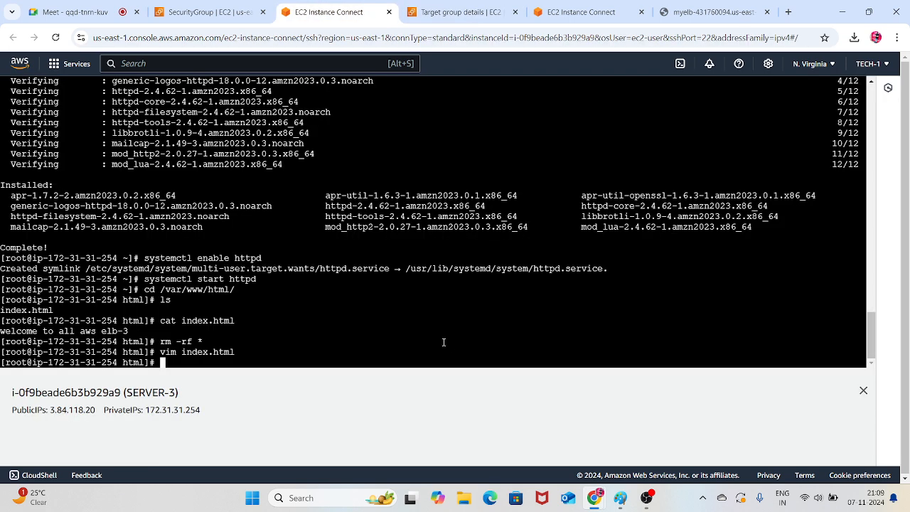
left_click(458, 12)
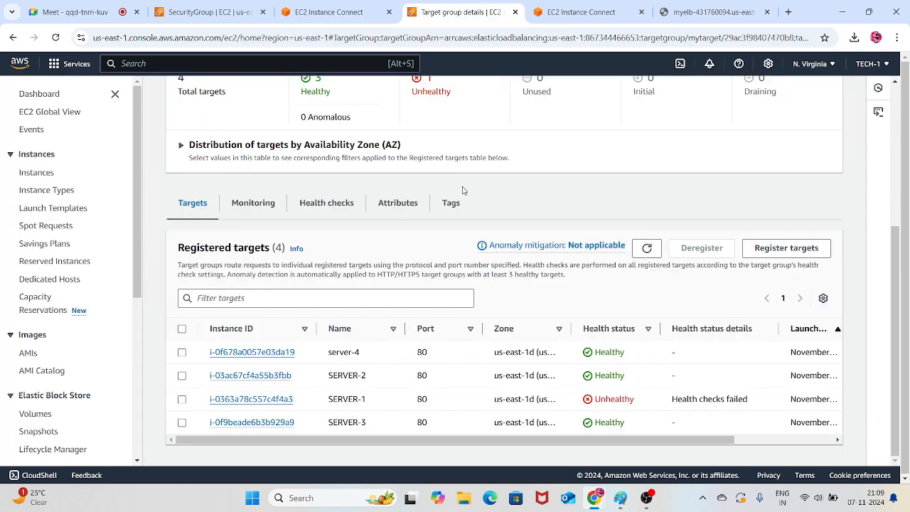
left_click(647, 248)
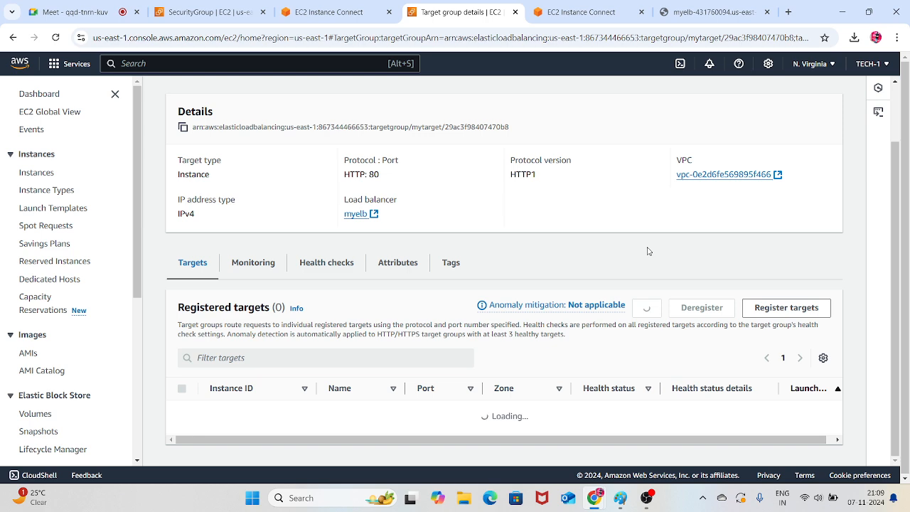
left_click(648, 246)
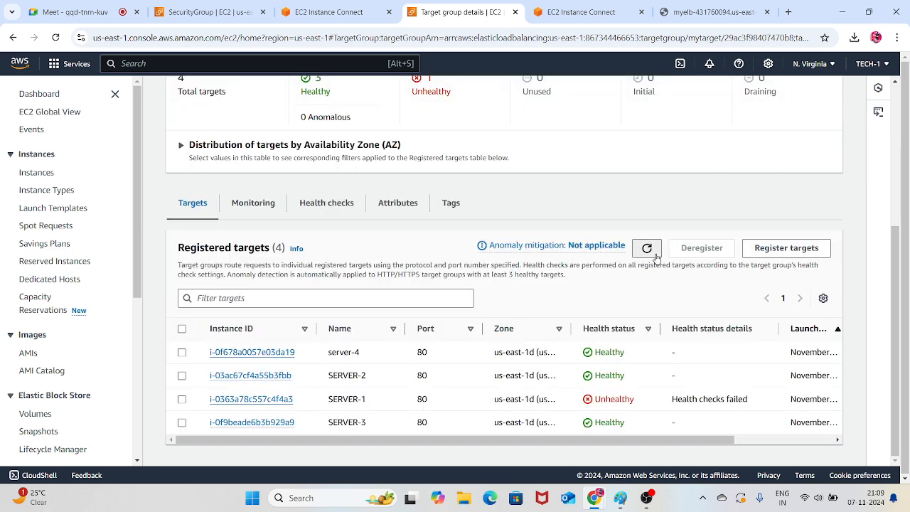
left_click(649, 250)
left_click(647, 249)
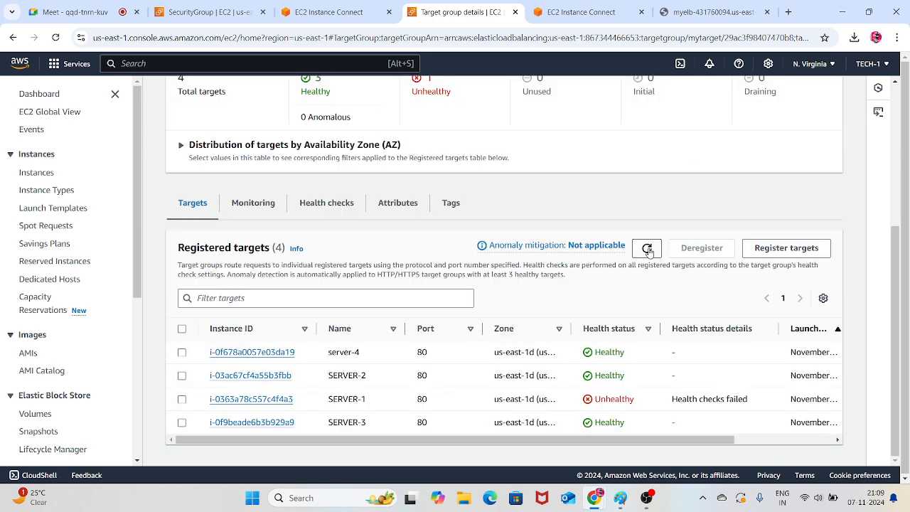
left_click(649, 251)
left_click(647, 248)
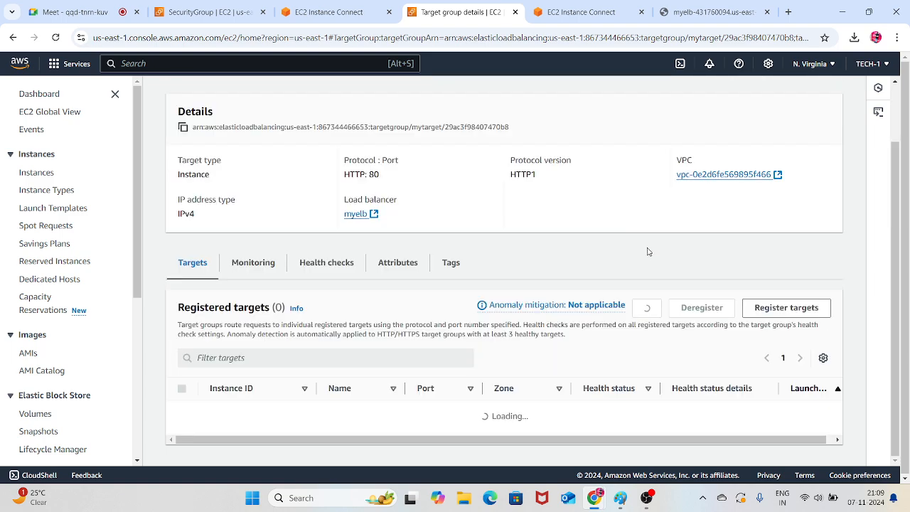
left_click(647, 248)
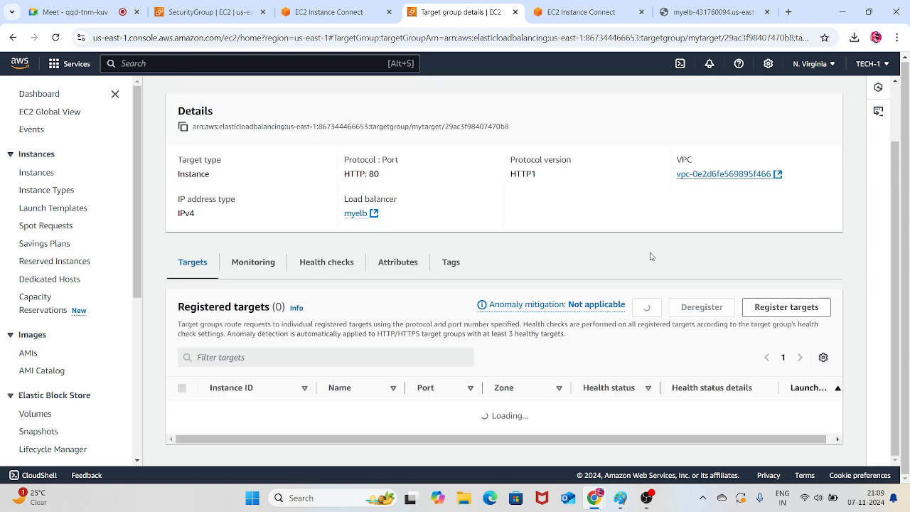
left_click(646, 246)
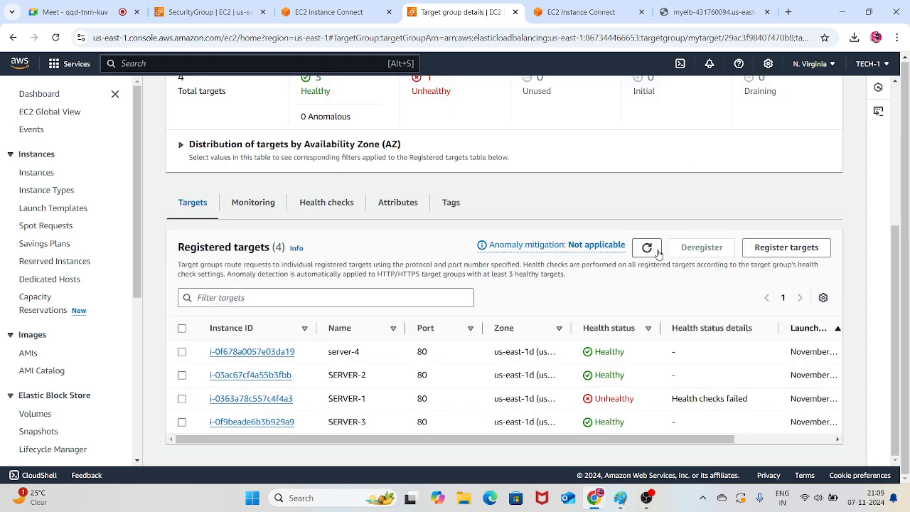
left_click(648, 249)
scroll(596, 261, "up", 3)
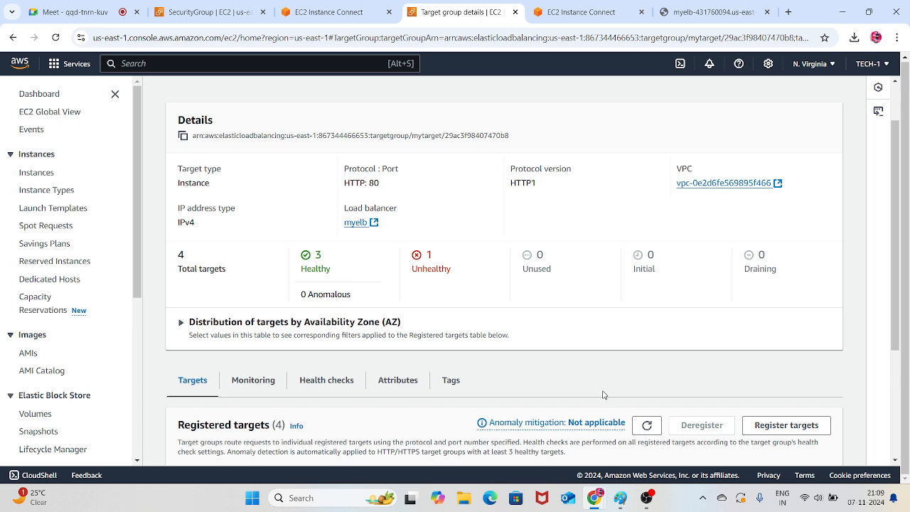
Switch to the Google Meet call, return to the mytarget details page, and move the floating call window off the target details
mouse_move(604, 508)
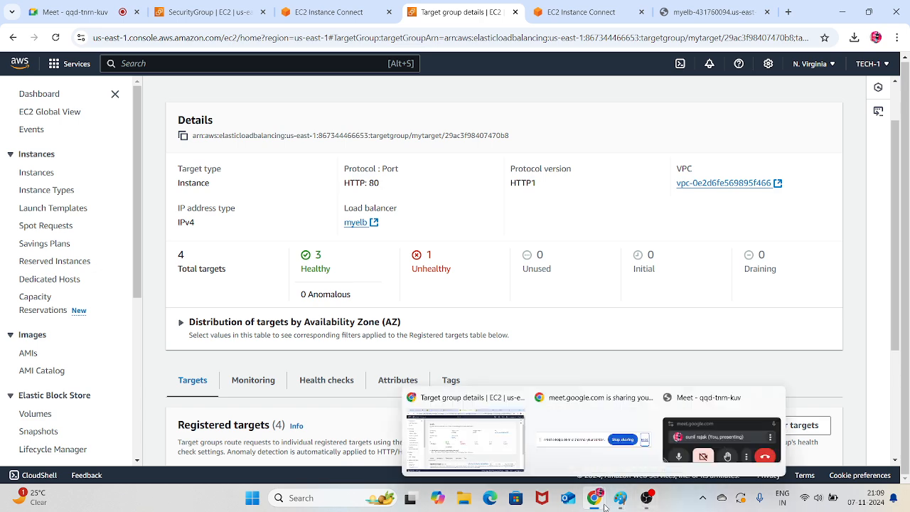
left_click(698, 428)
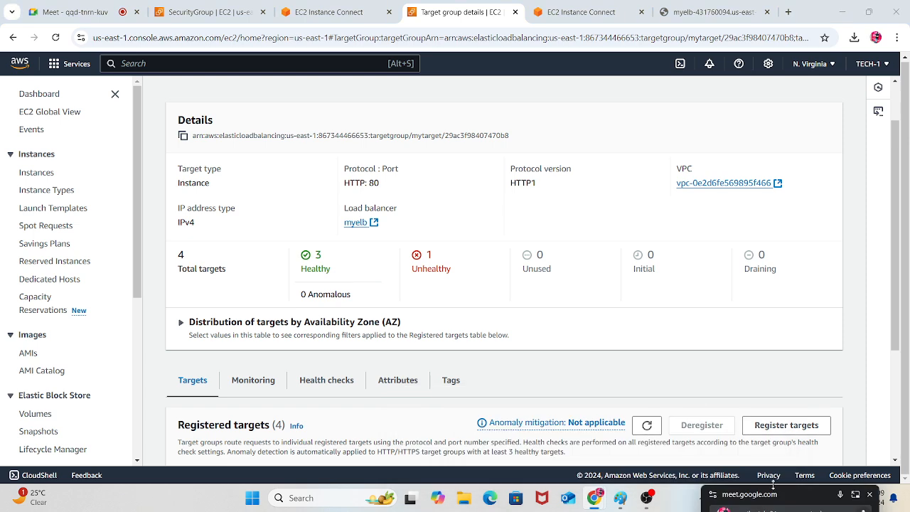
left_click_drag(773, 489, 713, 272)
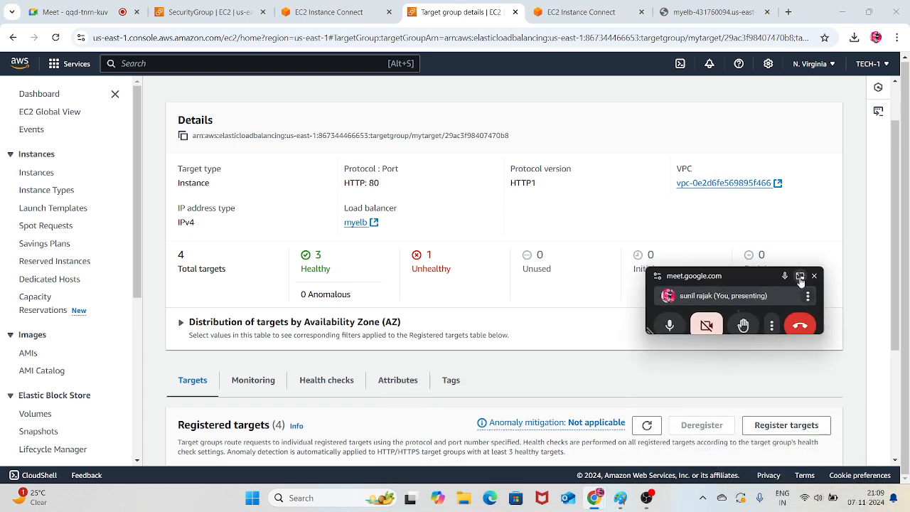
left_click(799, 276)
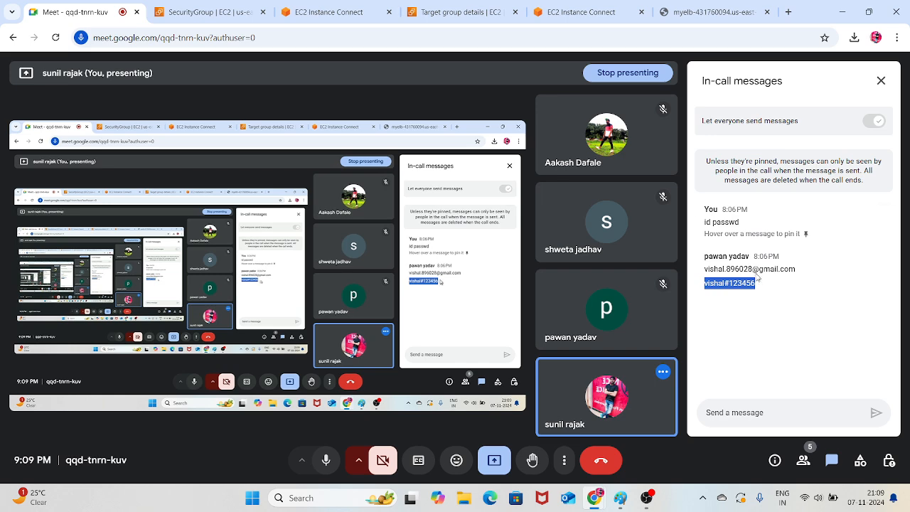
left_click(843, 13)
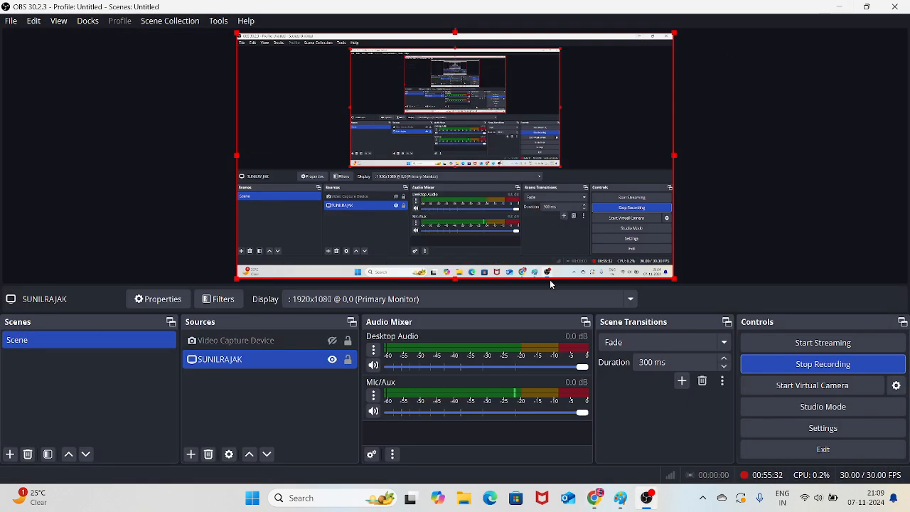
mouse_move(594, 497)
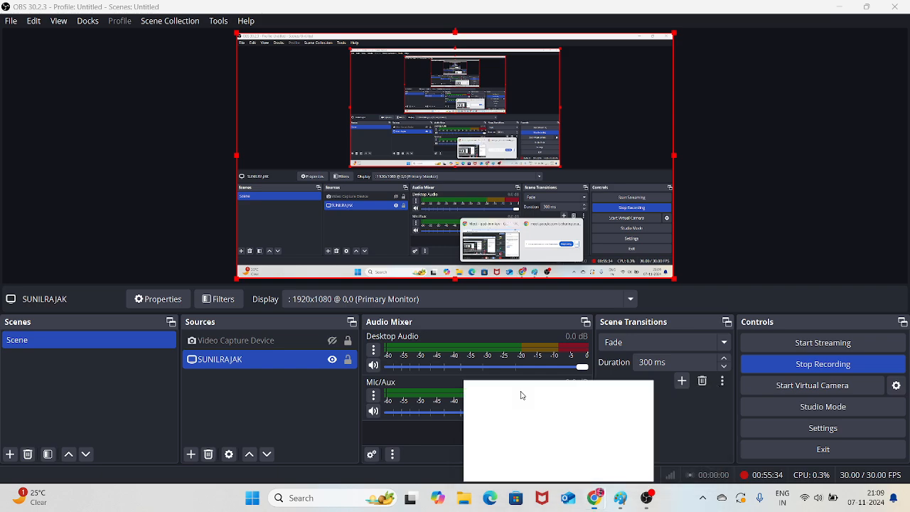
left_click(522, 395)
left_click(471, 6)
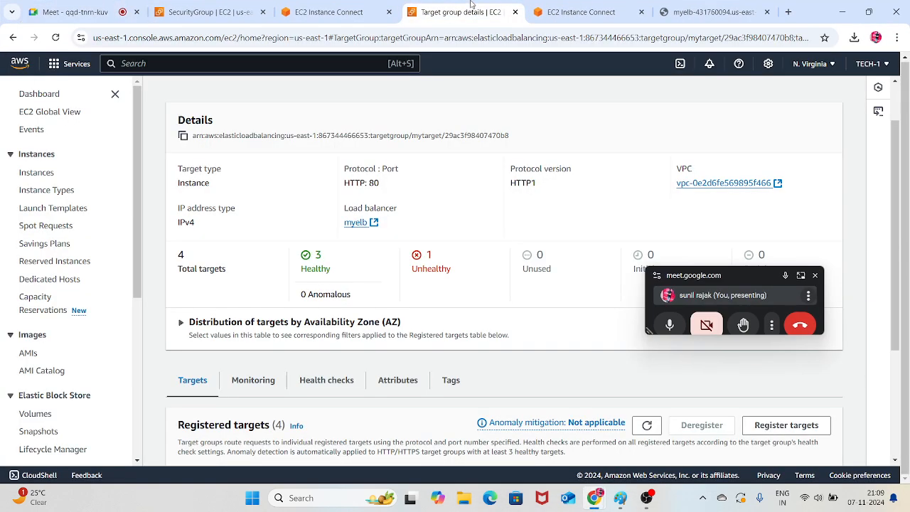
left_click_drag(742, 278, 805, 462)
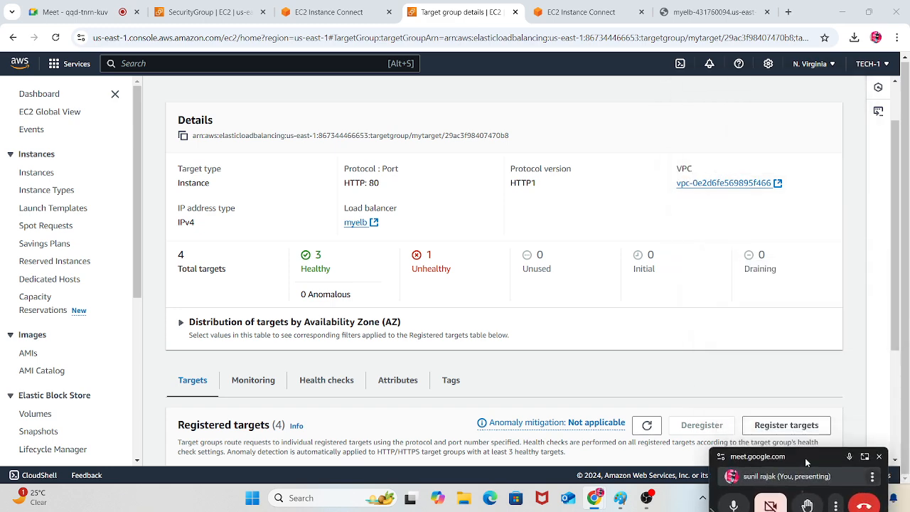
Refresh mytarget's registered targets and review the health status of each server in the list
left_click(639, 424)
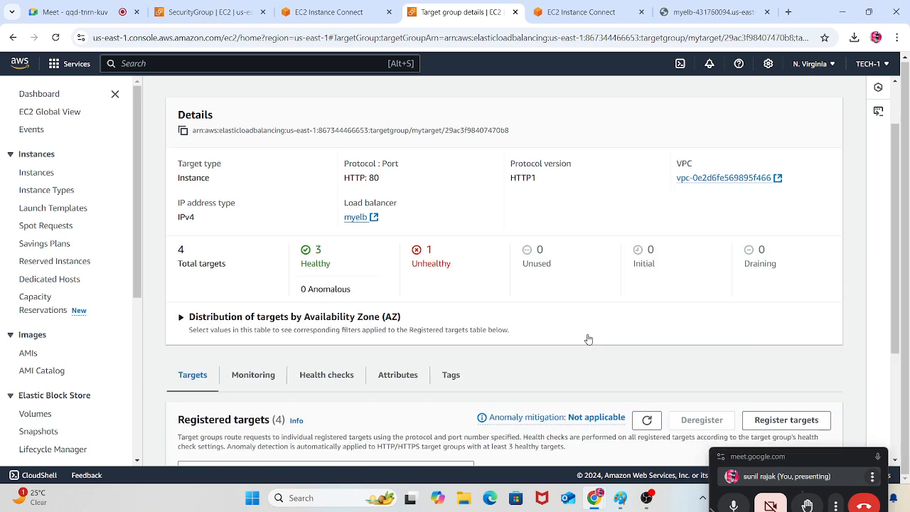
left_click(647, 308)
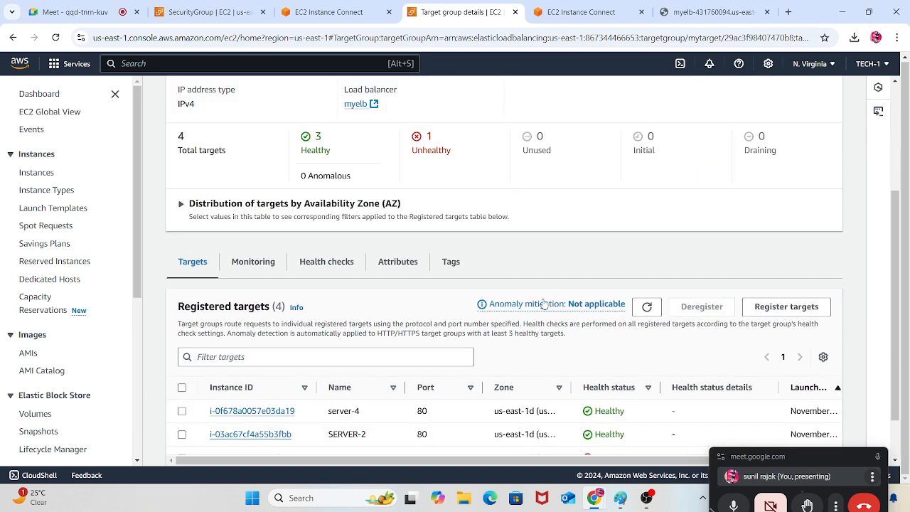
scroll(547, 302, "down", 1)
Check the httpd service on SERVER-1 with systemctl status httpd
left_click(582, 5)
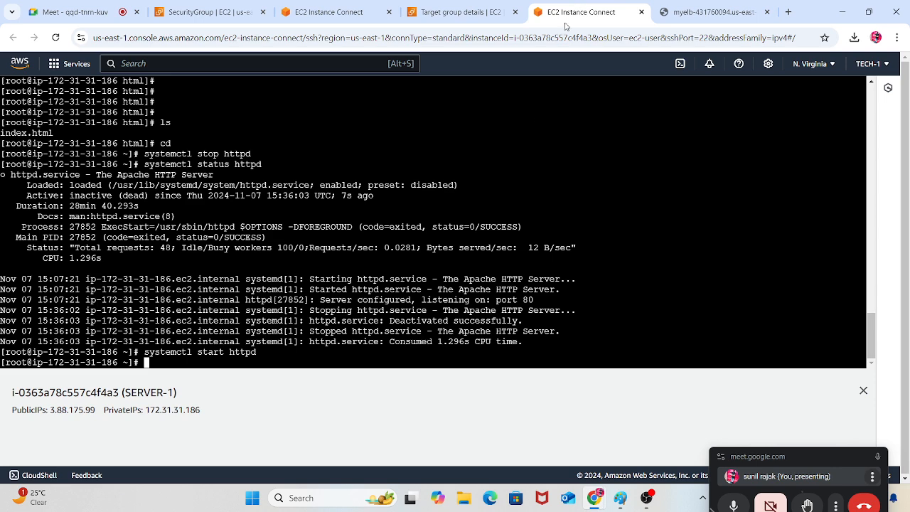
key("Up")
key("Up")
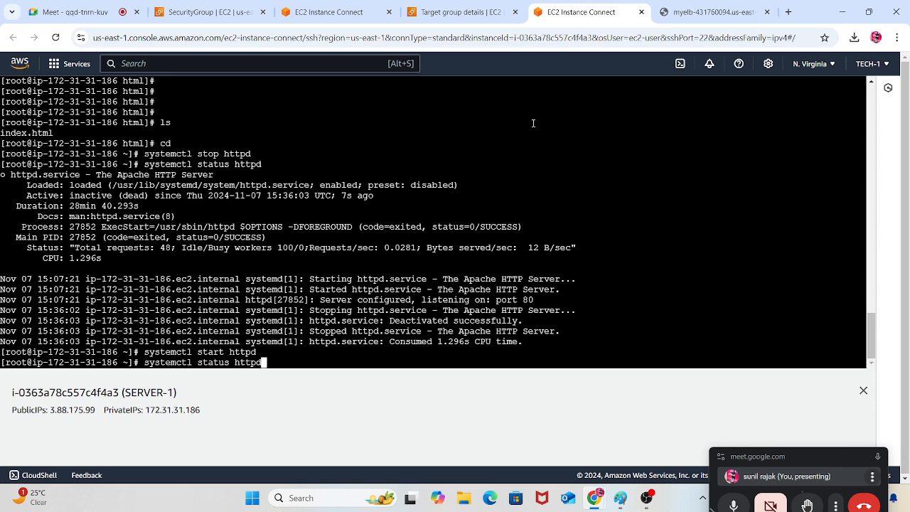
key("Return")
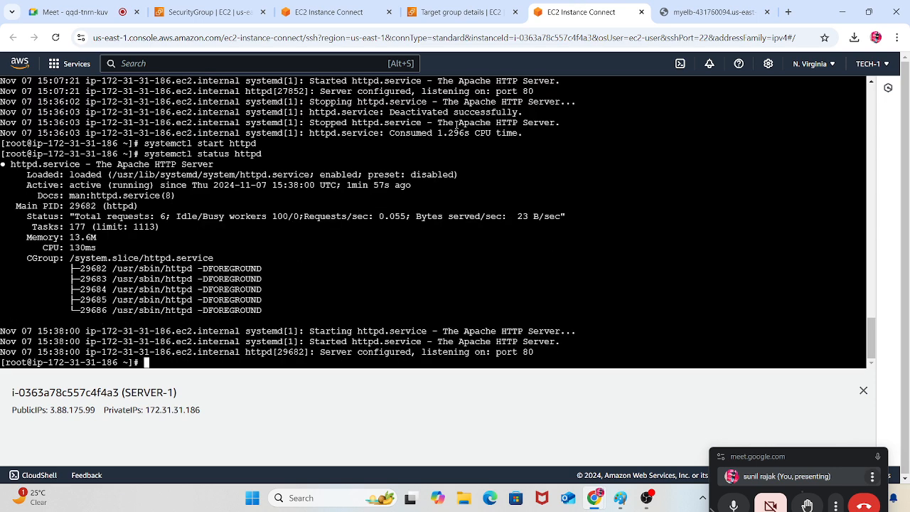
Return to mytarget and refresh its registered targets again to see whether SERVER-1 passes its health checks
left_click(490, 10)
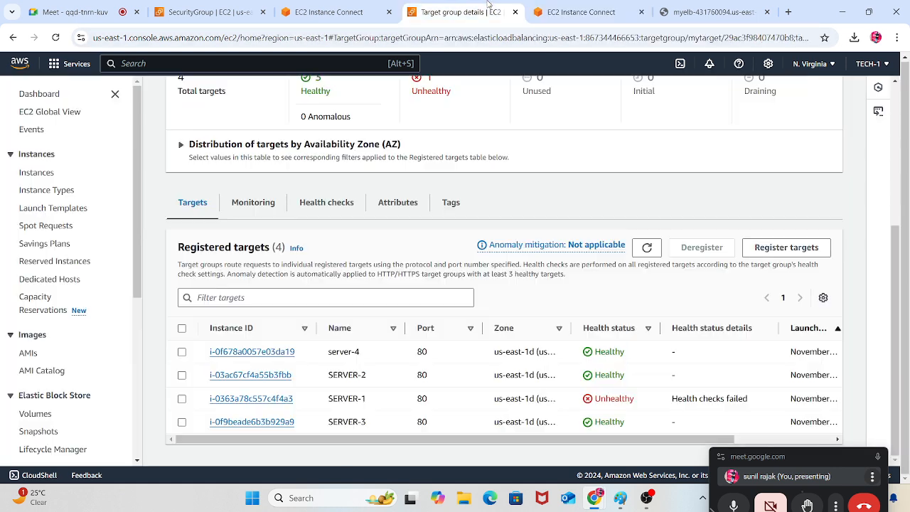
left_click(643, 245)
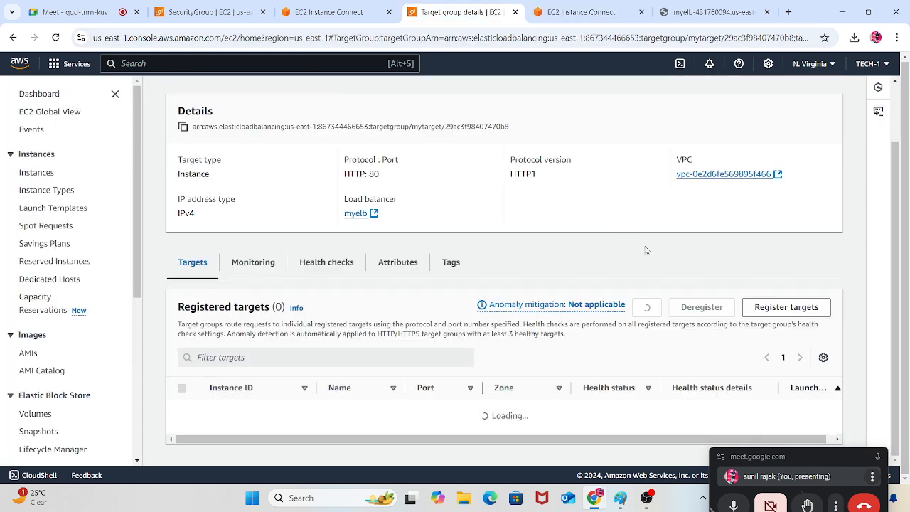
left_click(642, 244)
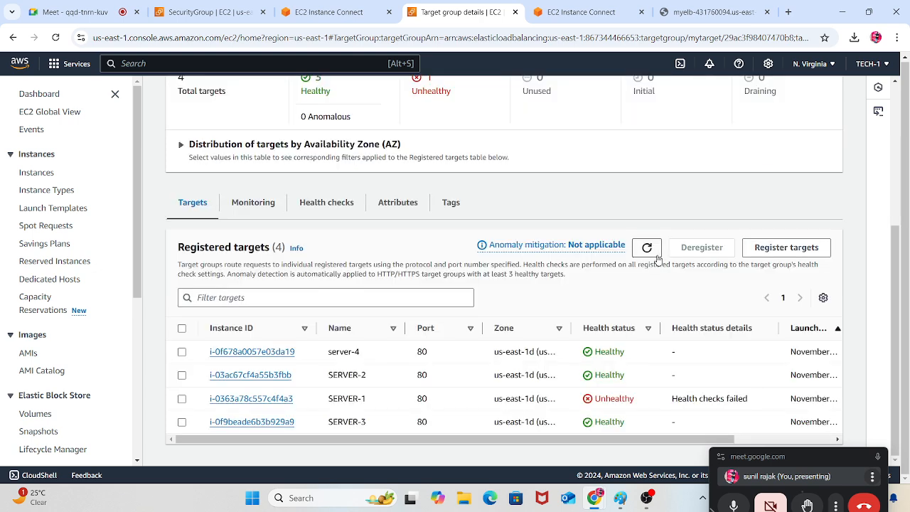
left_click(654, 252)
left_click(646, 249)
left_click(646, 249)
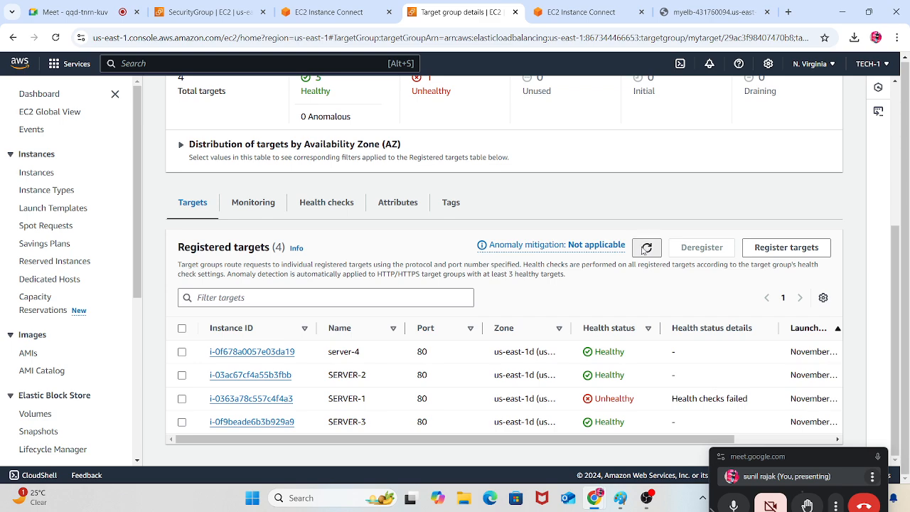
Keep refreshing mytarget's registered targets to monitor SERVER-1's health status, checking the target group summary as well
left_click(645, 248)
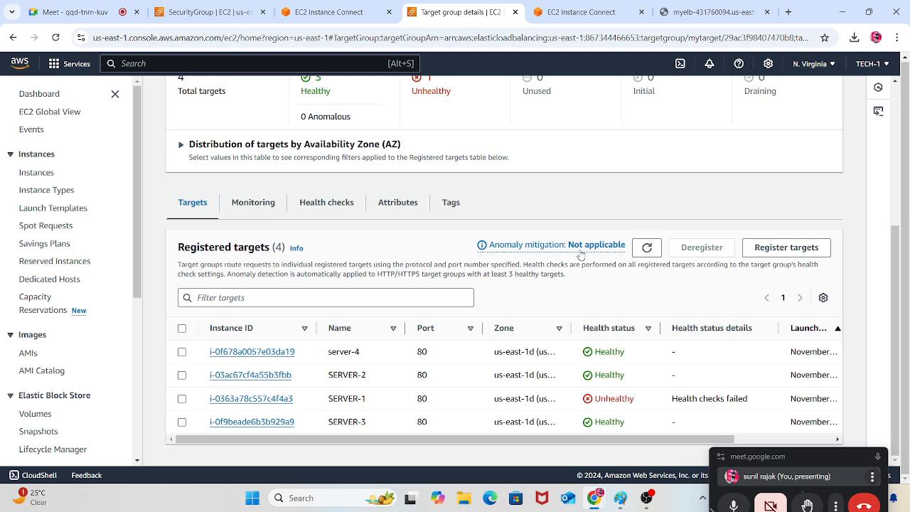
left_click(646, 249)
left_click(646, 256)
left_click(649, 253)
scroll(471, 211, "up", 3)
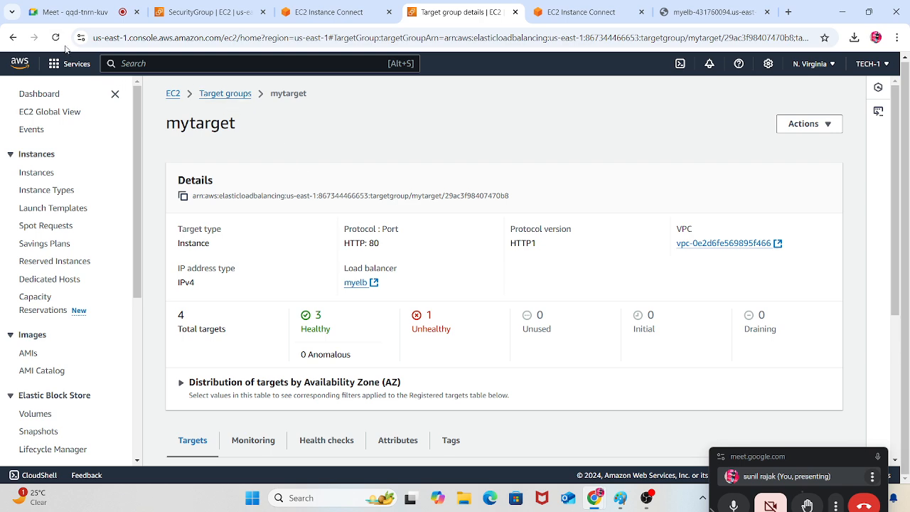
scroll(647, 351, "down", 4)
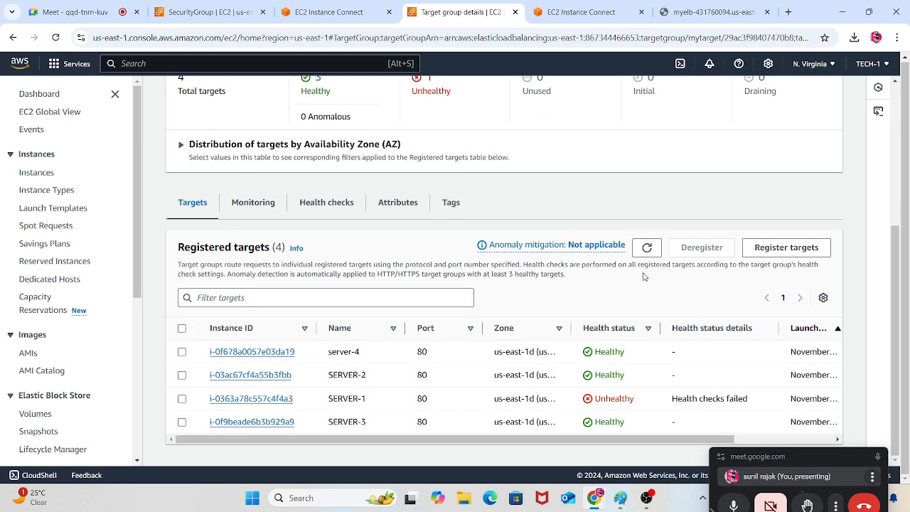
left_click(646, 246)
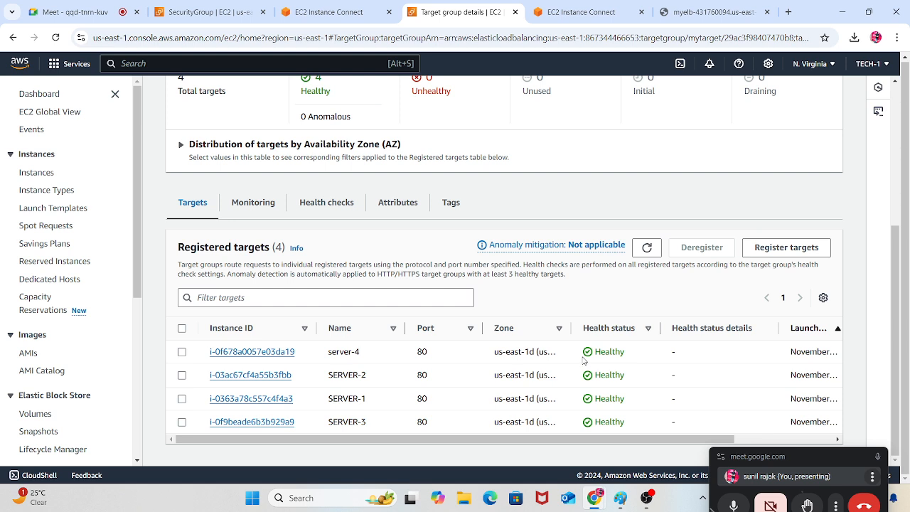
Review mytarget's health check settings and target summary, including thresholds, timeout and interval, and return to the registered targets list
left_click(348, 205)
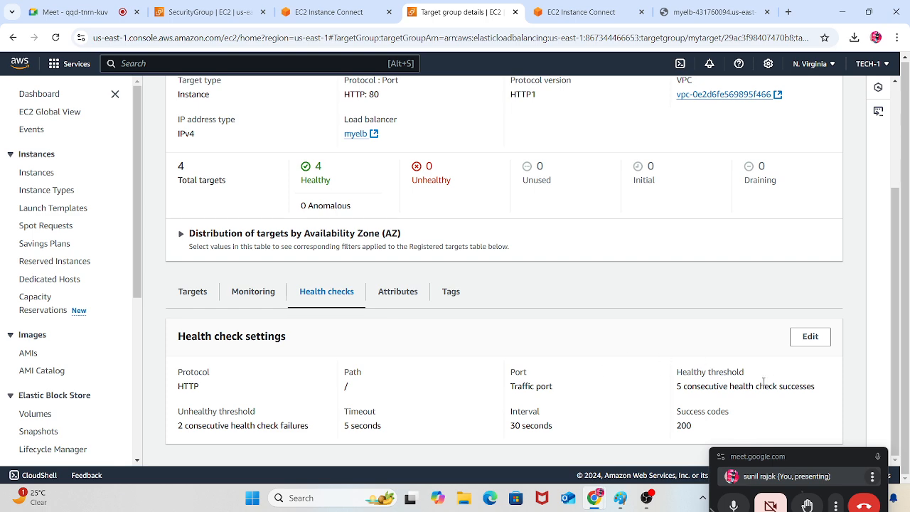
scroll(649, 216, "up", 3)
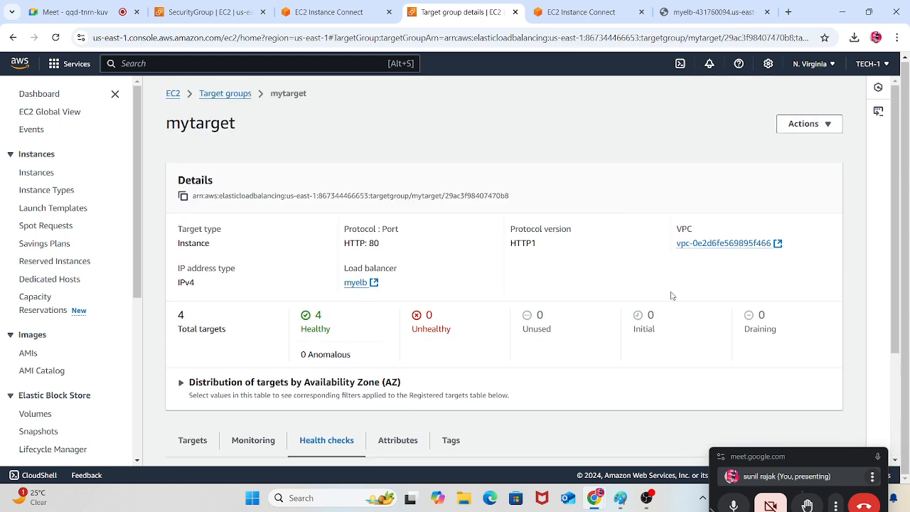
scroll(312, 327, "down", 2)
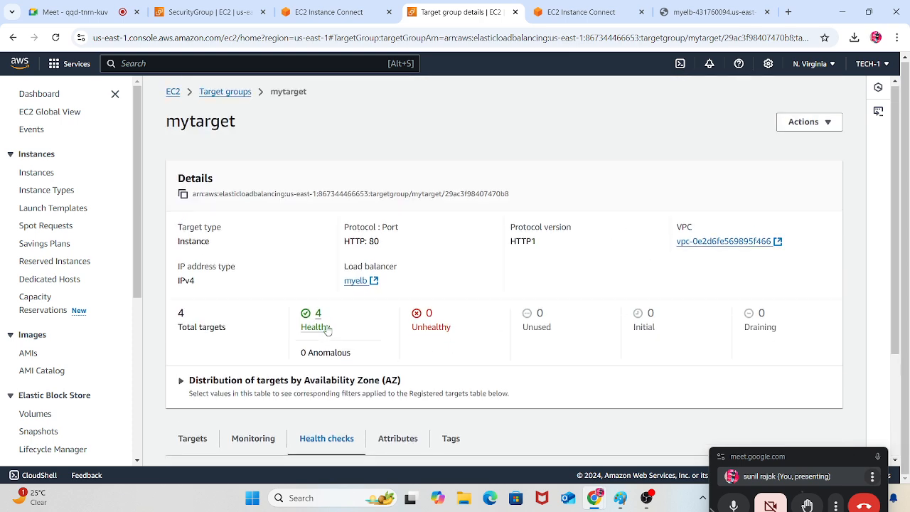
left_click(207, 323)
scroll(522, 262, "down", 1)
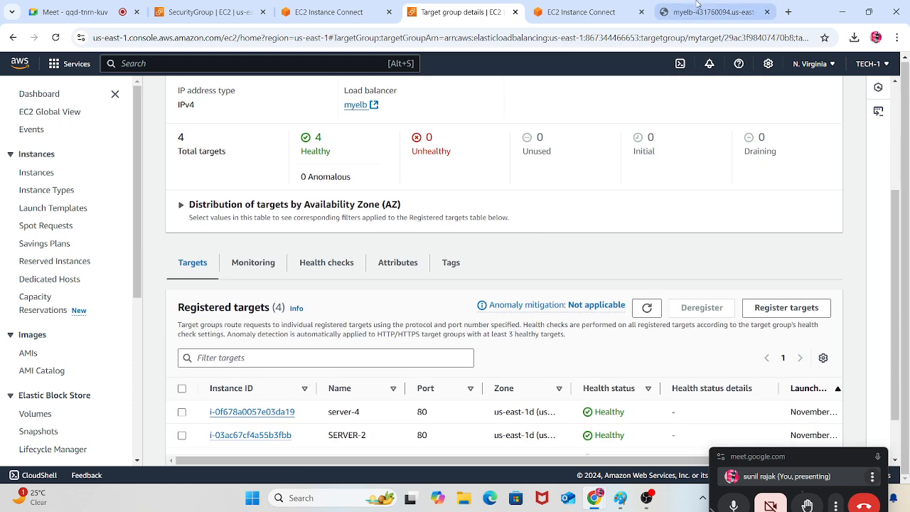
Open the myelb load balancer page and reload it several times, comparing the text served by the different servers
left_click(672, 12)
left_click(56, 37)
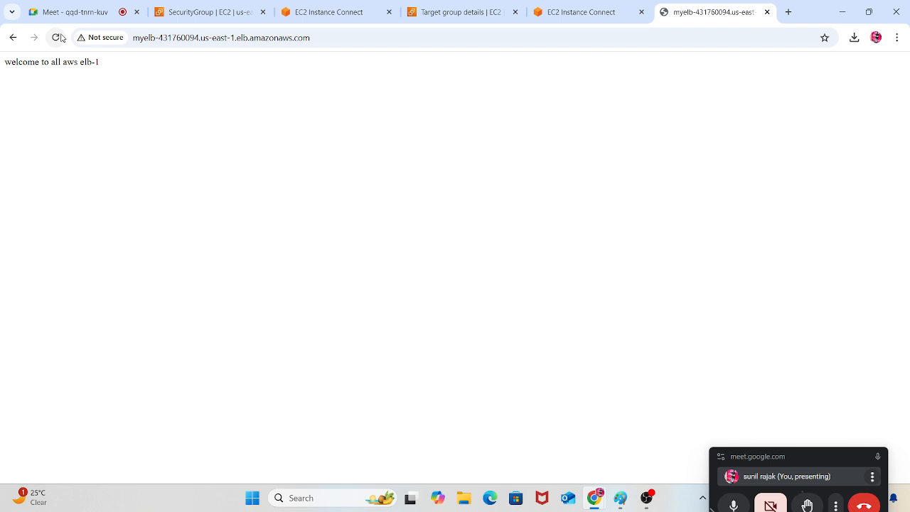
left_click(56, 37)
left_click_drag(106, 66, 49, 59)
left_click(56, 37)
left_click_drag(107, 61, 74, 74)
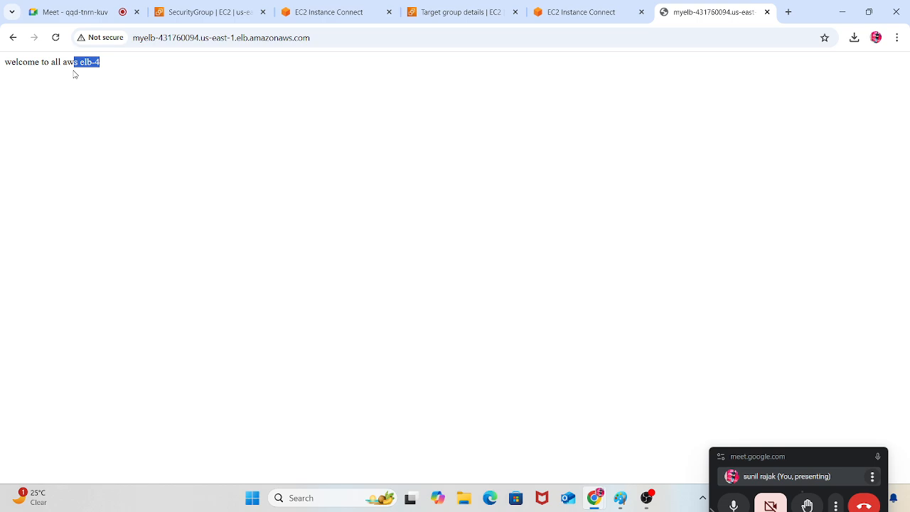
left_click(56, 37)
left_click_drag(48, 71, 3, 77)
left_click(223, 125)
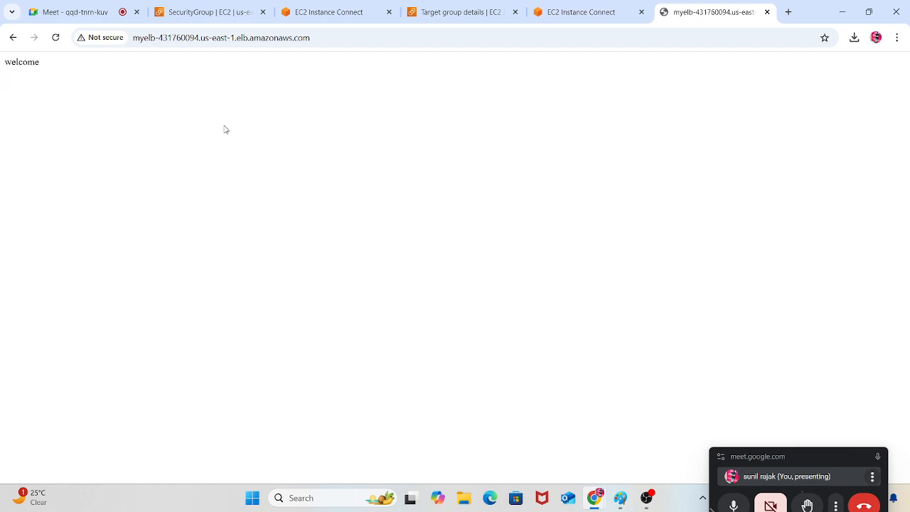
Switch to Paint and draw gold rectangles around "Listeners and routing" and "heath check", plus an empty one below "heath check"
left_click(620, 497)
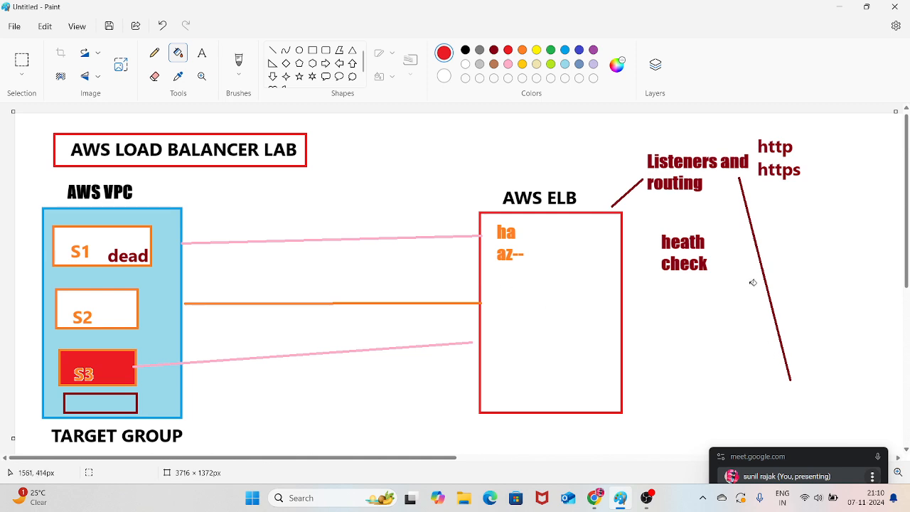
left_click(312, 50)
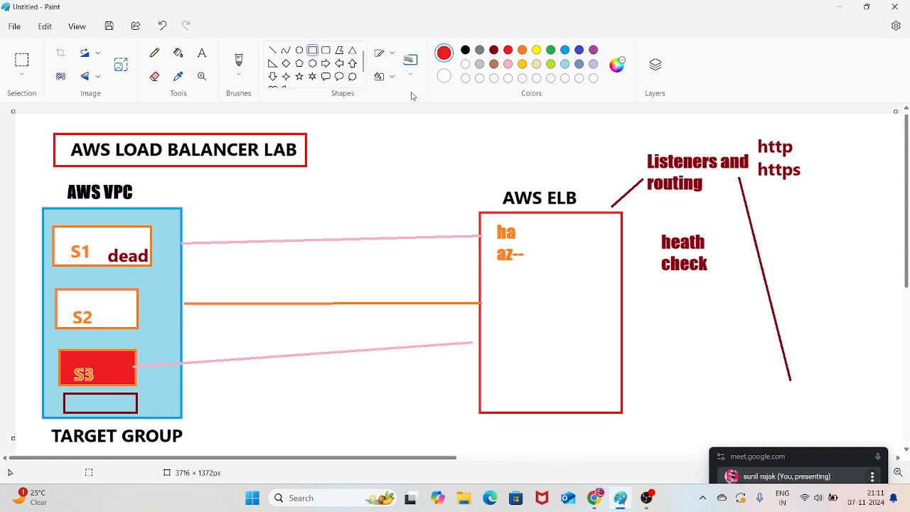
left_click(522, 64)
mouse_move(631, 143)
left_mouse_down()
mouse_move(691, 196)
mouse_move(750, 200)
left_mouse_up()
left_click_drag(646, 223, 720, 278)
left_click(743, 305)
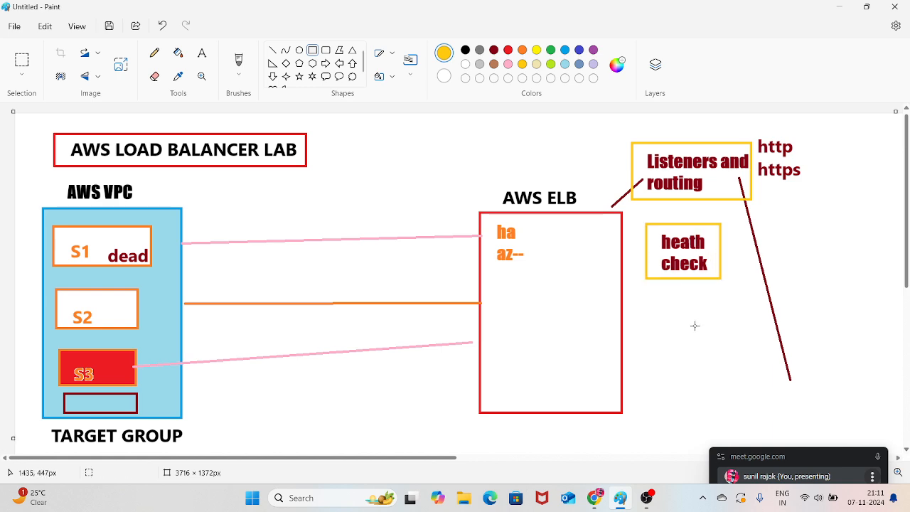
mouse_move(656, 314)
left_mouse_down()
mouse_move(668, 340)
mouse_move(740, 367)
left_mouse_up()
left_click(773, 310)
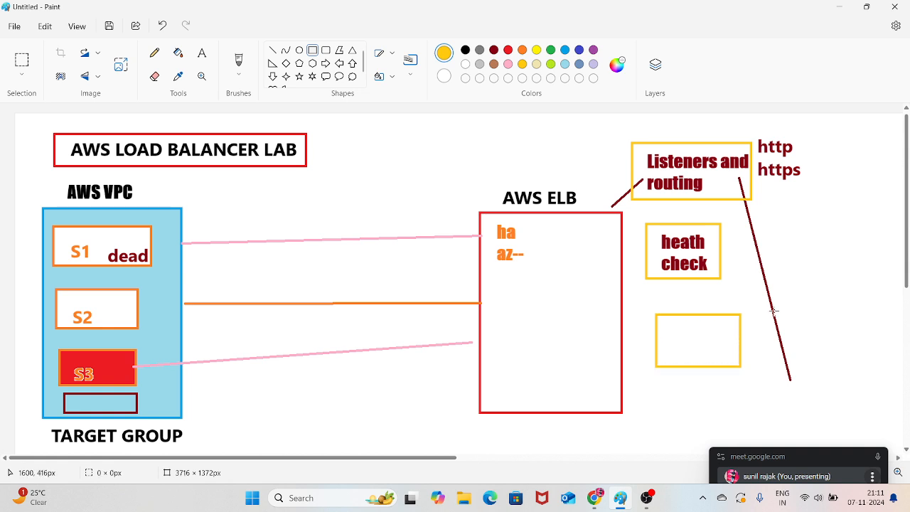